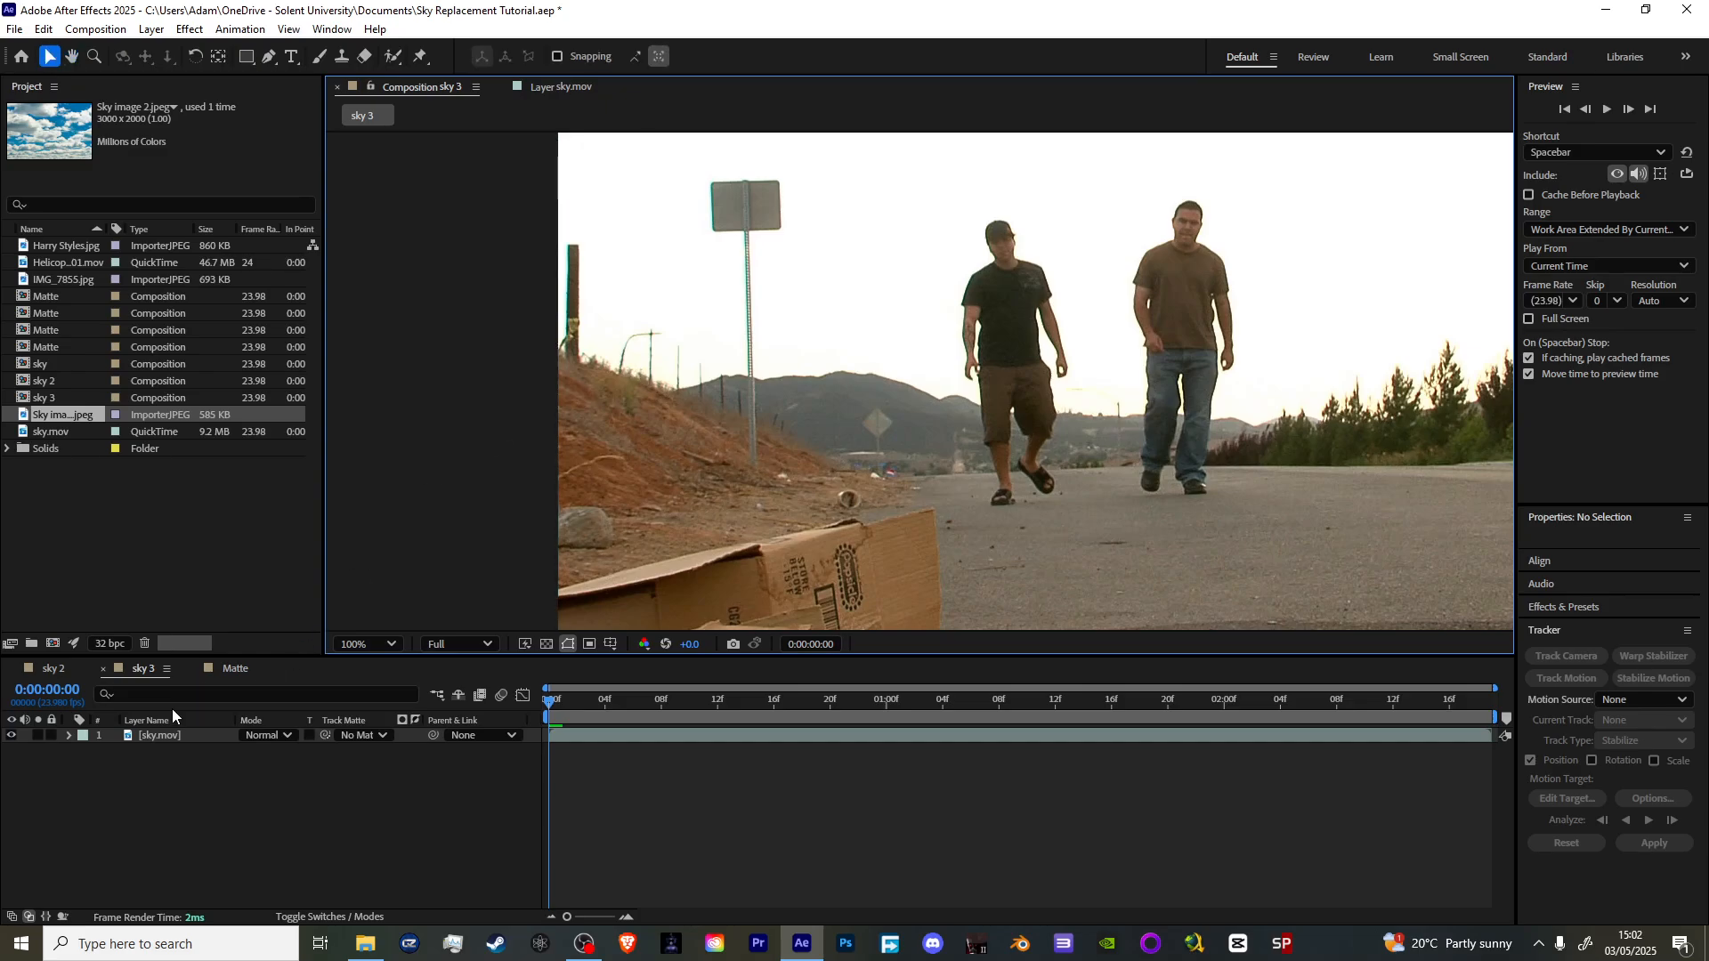
- Delete the sky.mov layer from the sky 3 composition
{"action": "left_click", "coordinate": [165, 735]}
{"action": "left_click", "coordinate": [120, 552]}
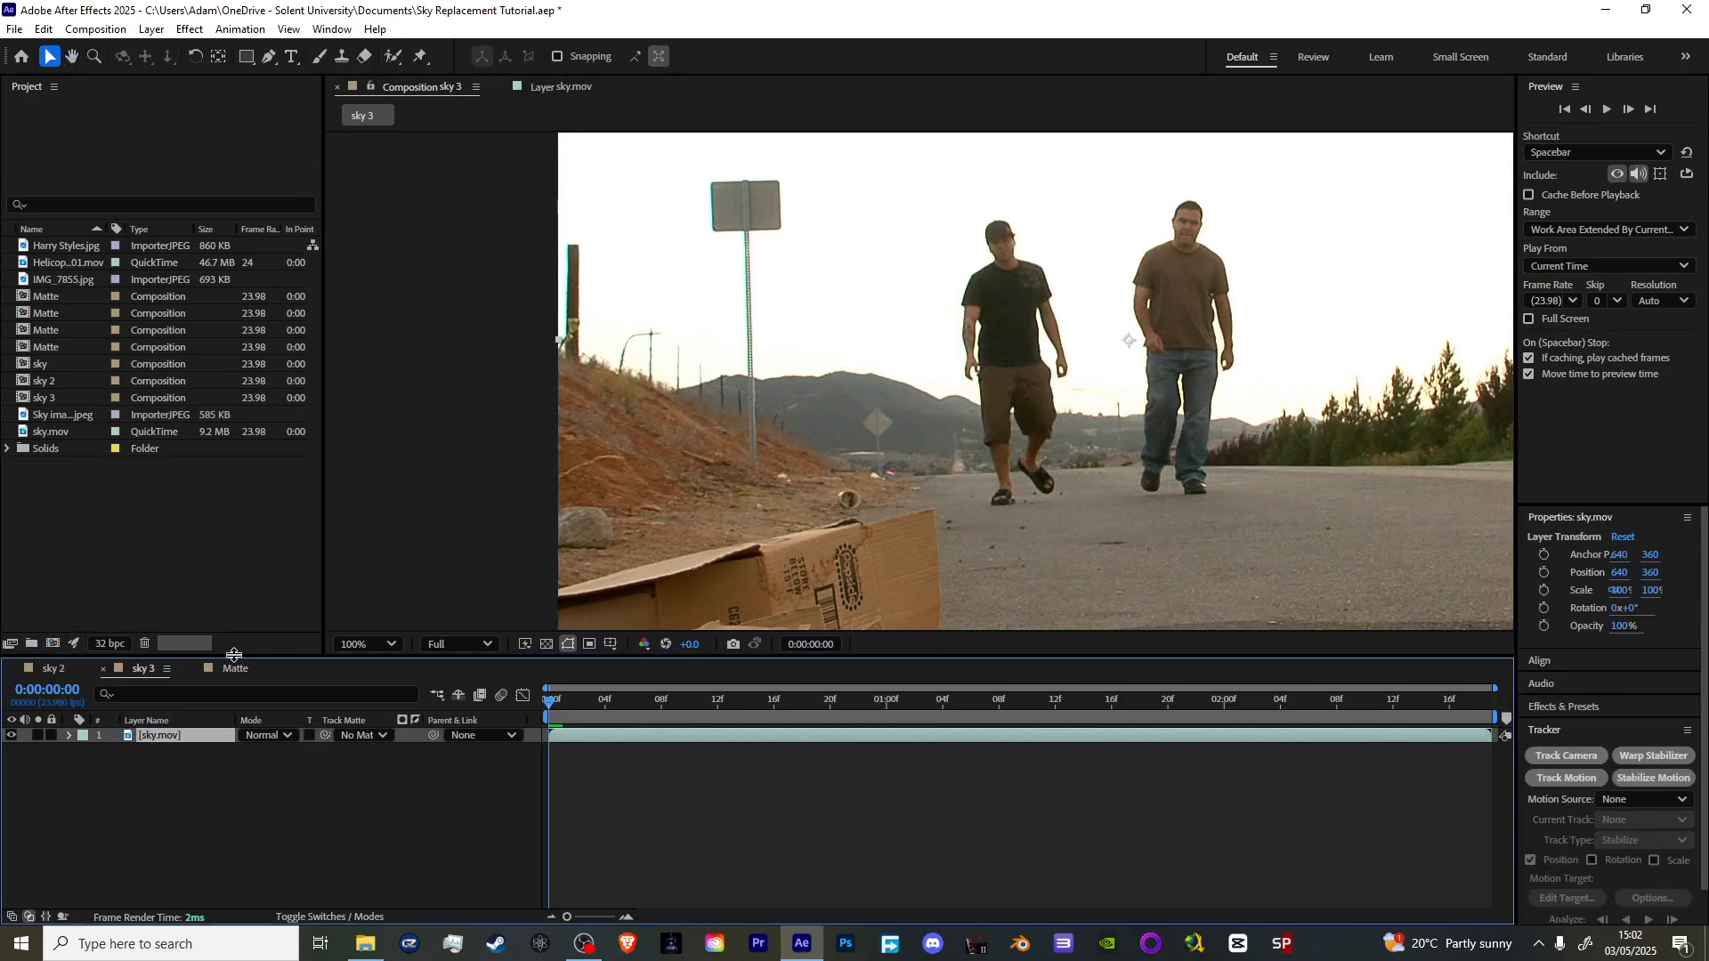
{"action": "key", "text": "Delete"}
- Create a new composition from the sky.mov footage and reorder the timelines so Matte comes before sky 3
{"action": "left_click_drag", "start_coordinate": [46, 433], "coordinate": [52, 644]}
{"action": "scroll", "coordinate": [1060, 251], "scroll_direction": "down", "scroll_amount": 1}
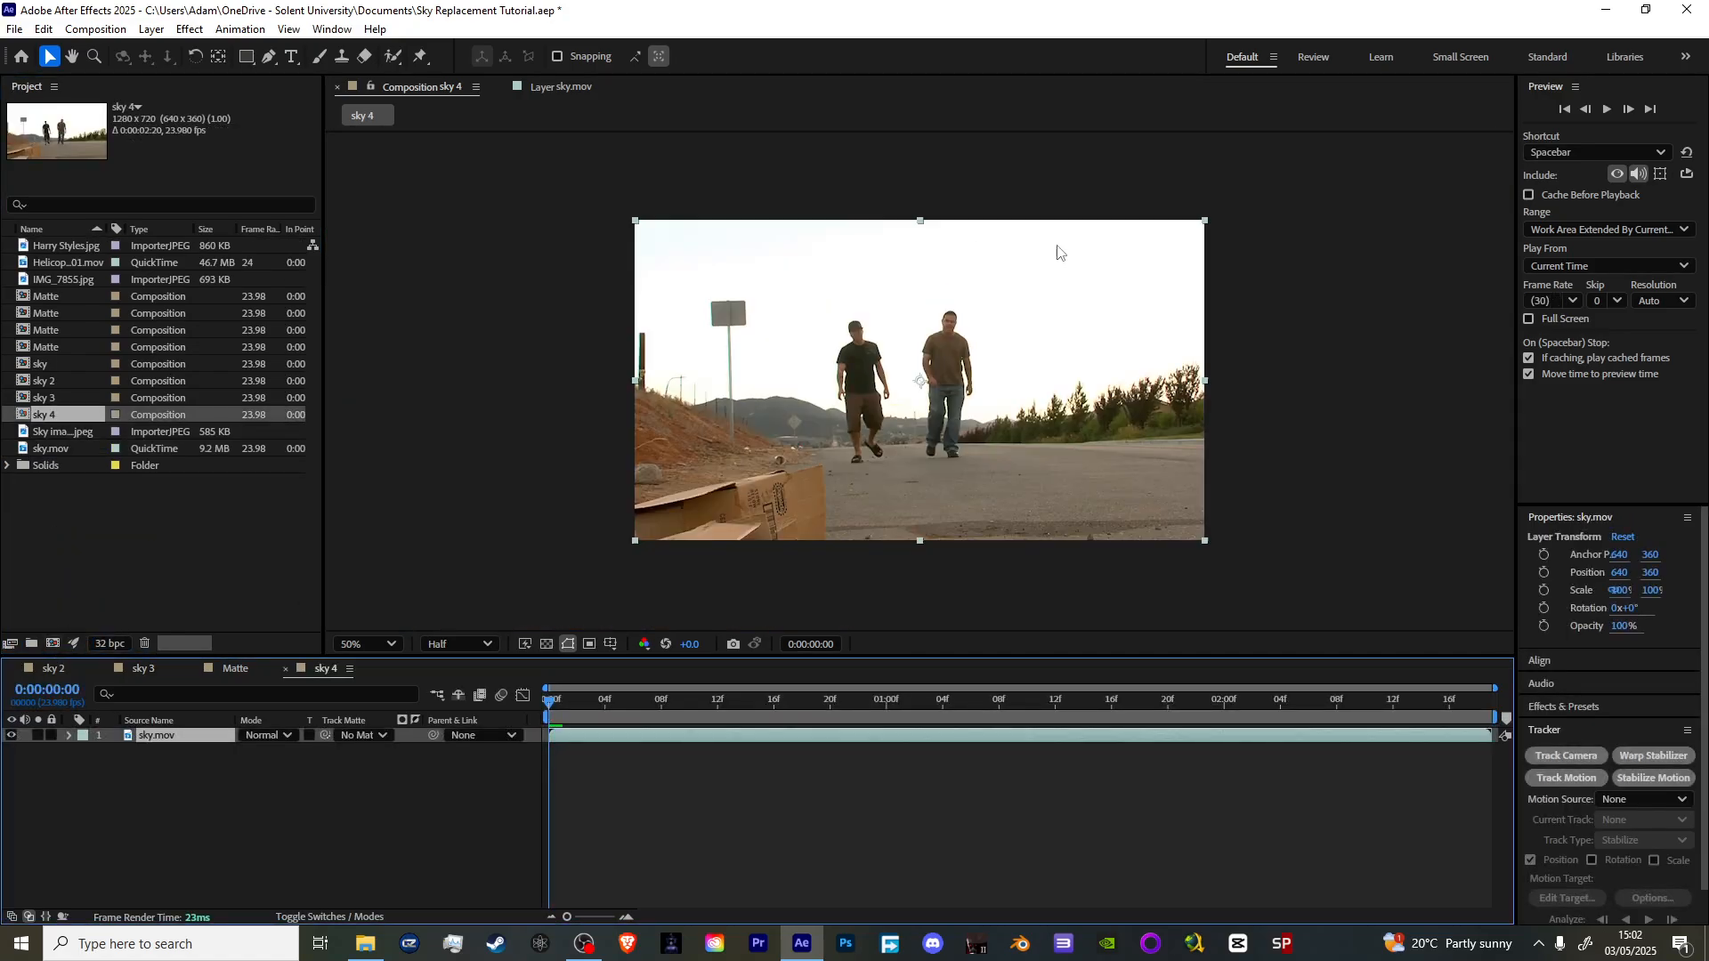
{"action": "key", "text": "h"}
{"action": "left_click_drag", "start_coordinate": [1044, 381], "coordinate": [988, 351]}
{"action": "key", "text": "v"}
{"action": "left_click_drag", "start_coordinate": [237, 672], "coordinate": [118, 677]}
{"action": "left_click", "coordinate": [323, 669]}
{"action": "key", "text": "h"}
{"action": "scroll", "coordinate": [737, 360], "scroll_direction": "up", "scroll_amount": 1}
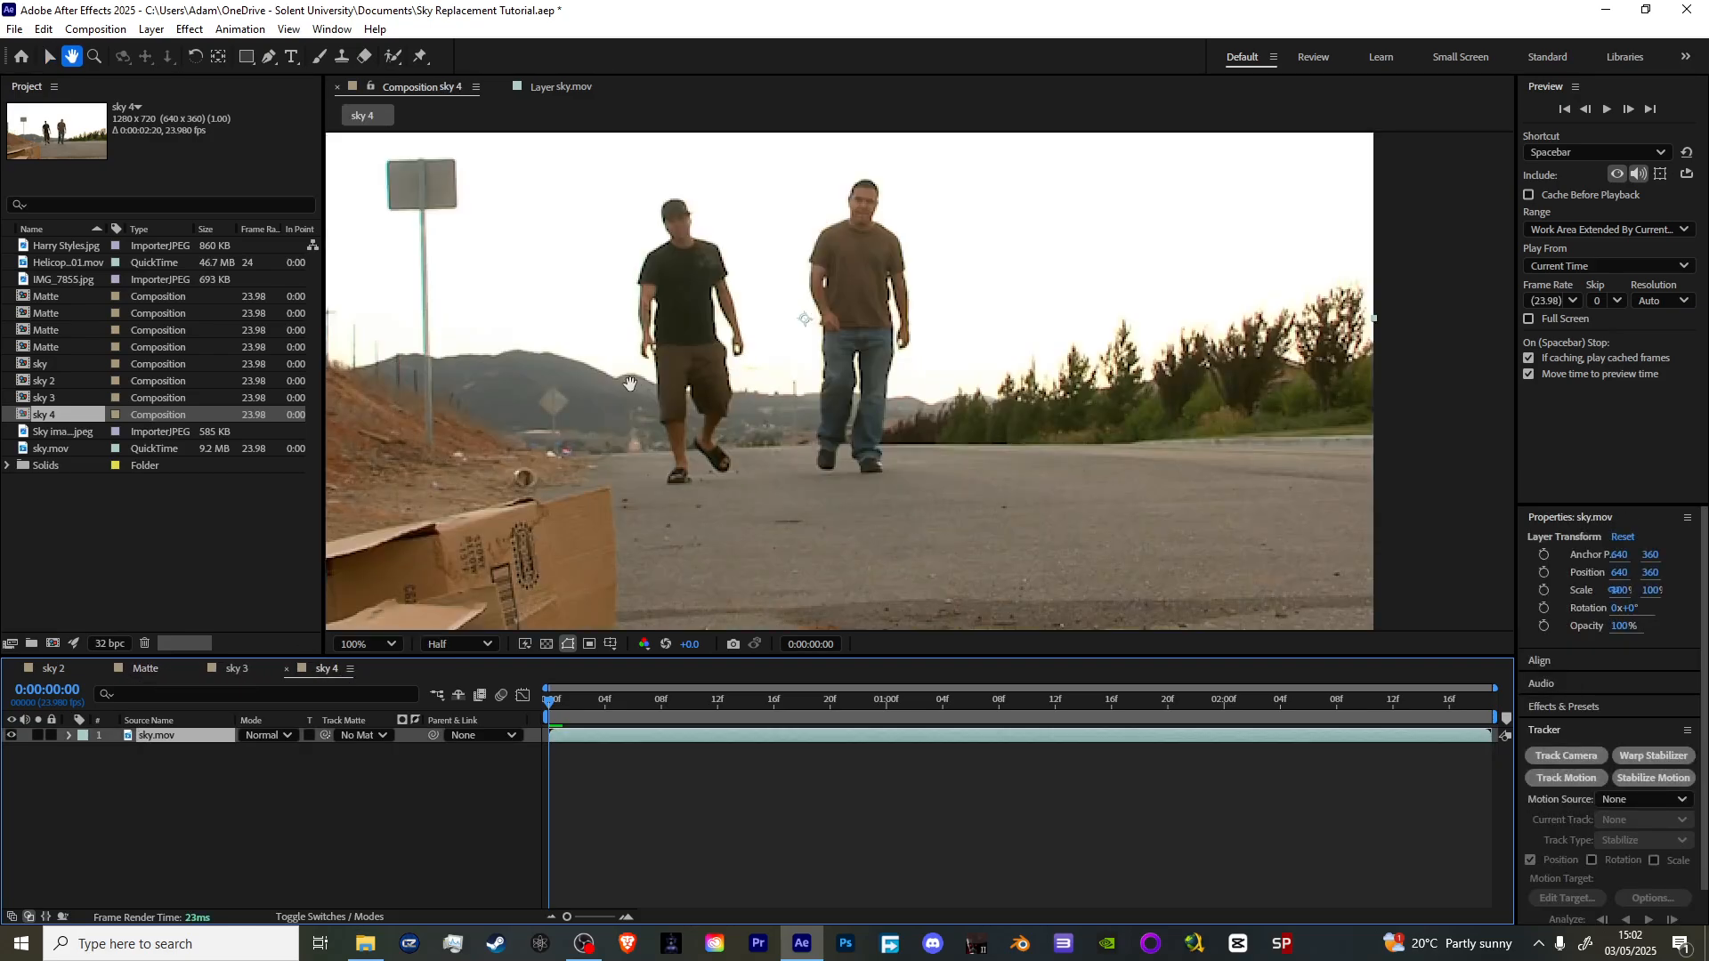
{"action": "key", "text": "v"}
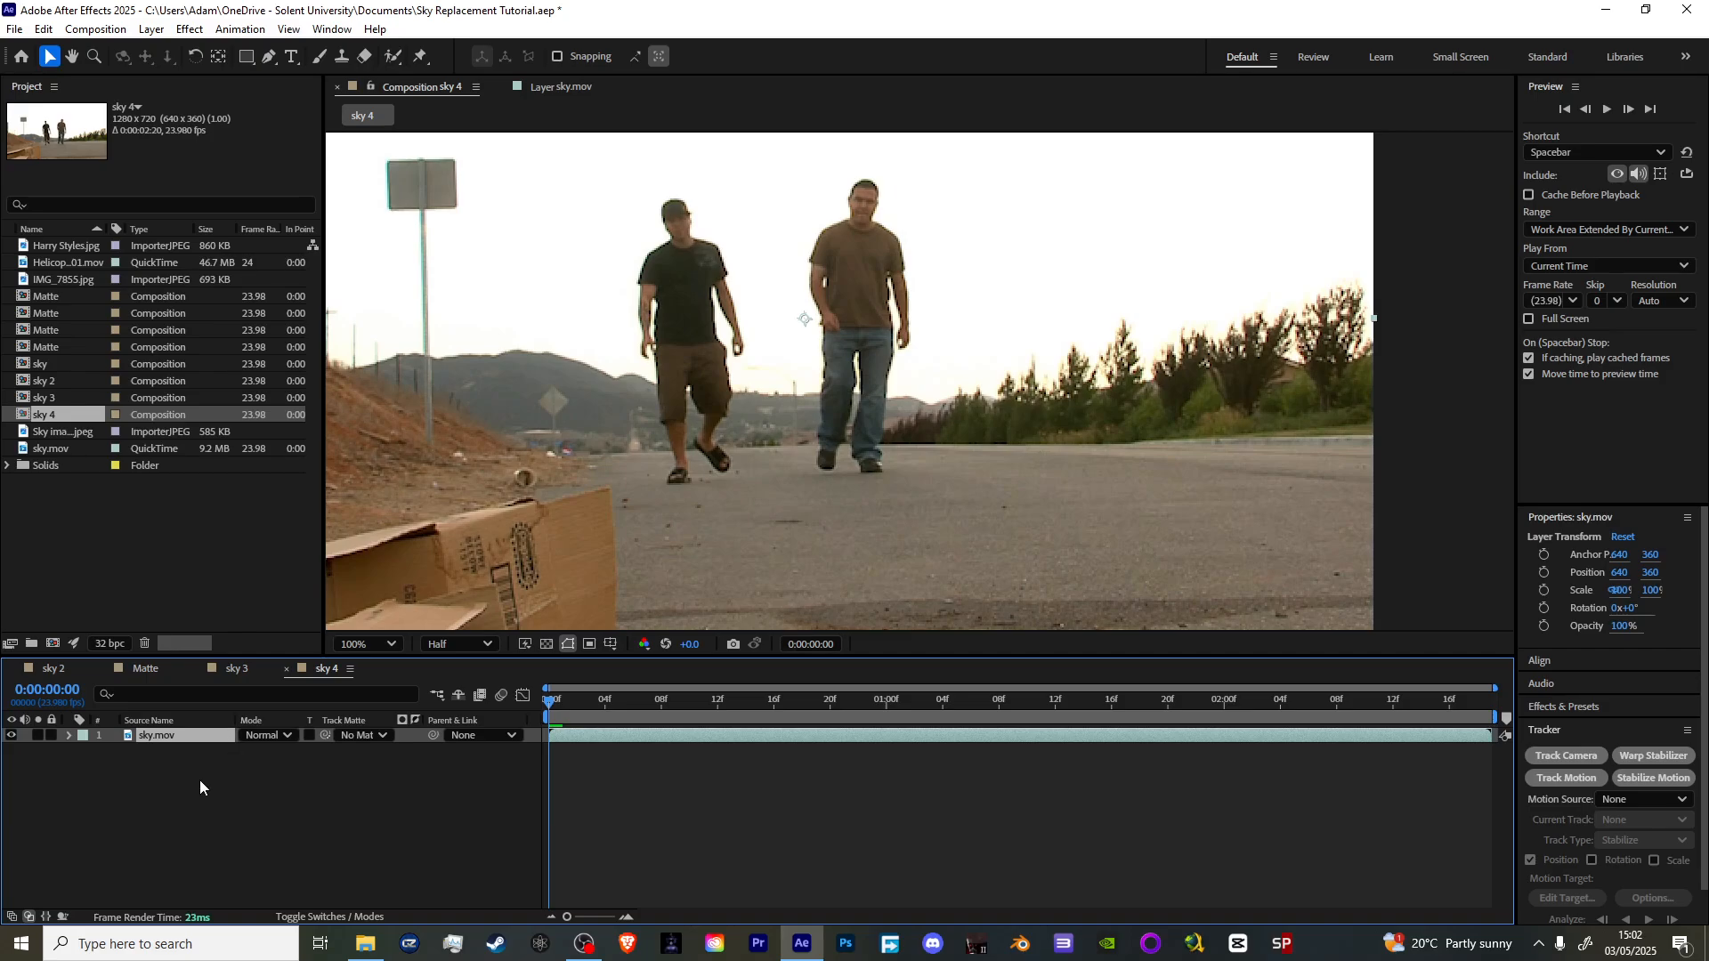
- Duplicate the sky.mov layer and set the preview playback resolution to Third
{"action": "left_click", "coordinate": [192, 743]}
{"action": "key", "text": "ctrl+d"}
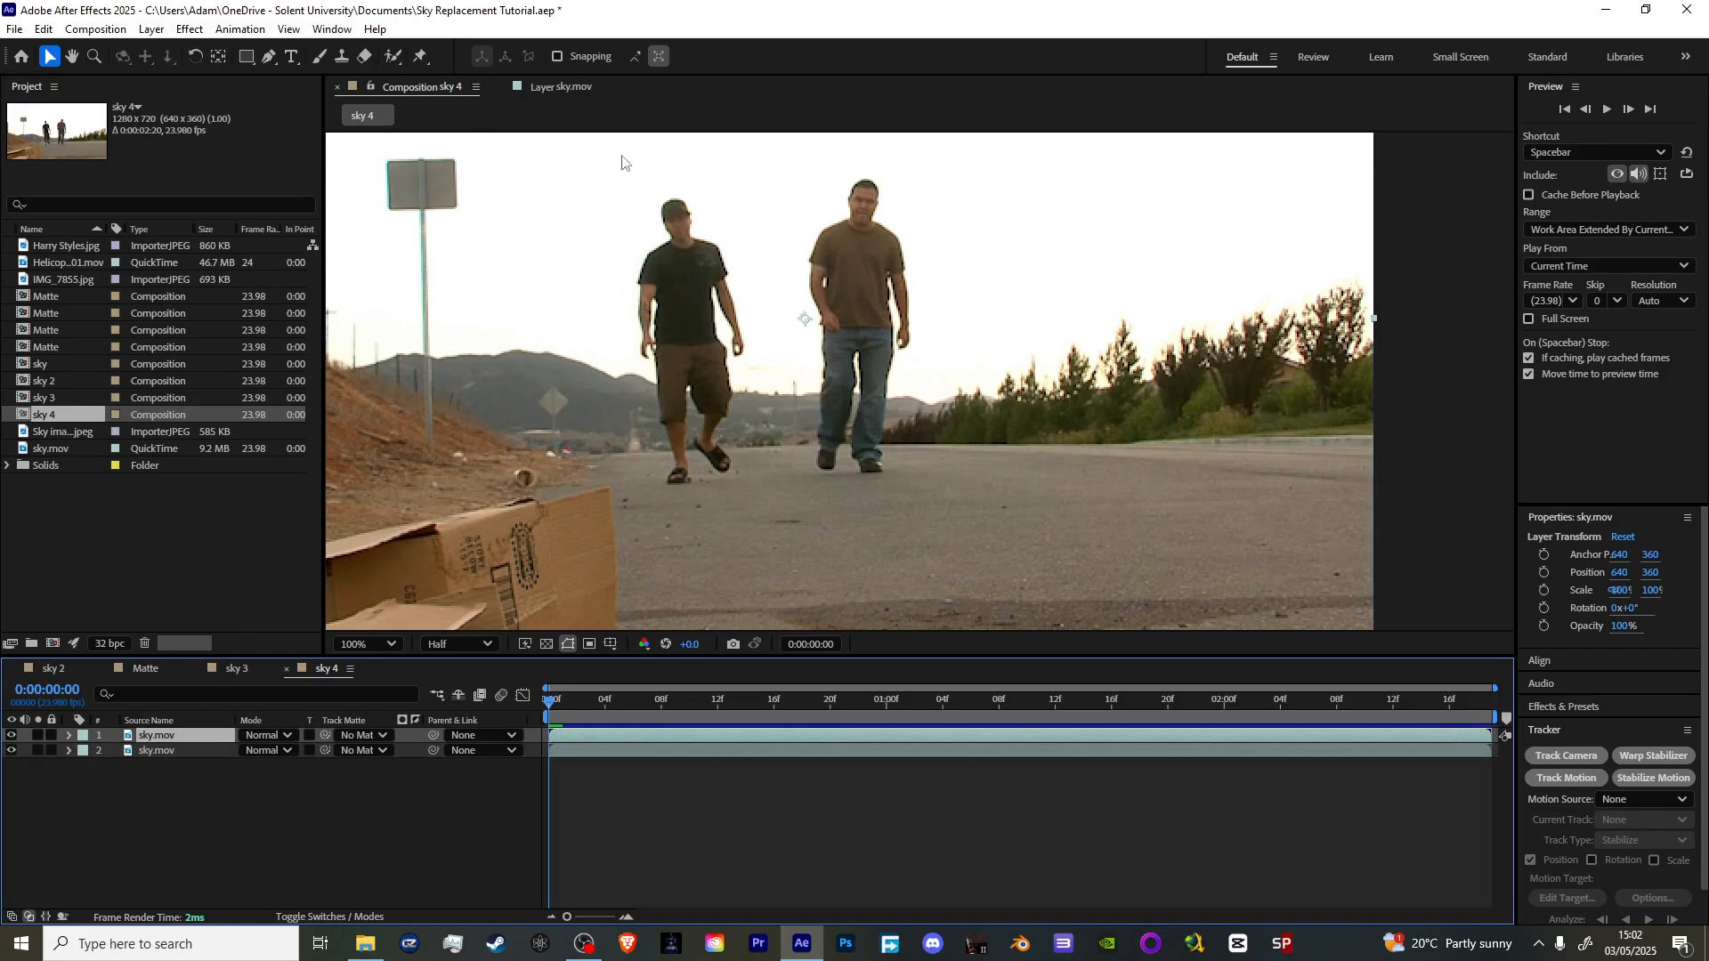
{"action": "left_click", "coordinate": [1656, 302]}
{"action": "left_click", "coordinate": [1652, 356]}
- Find the Luma Key effect by searching for "Luma" and apply it to the upper sky.mov layer
{"action": "left_click", "coordinate": [1591, 704]}
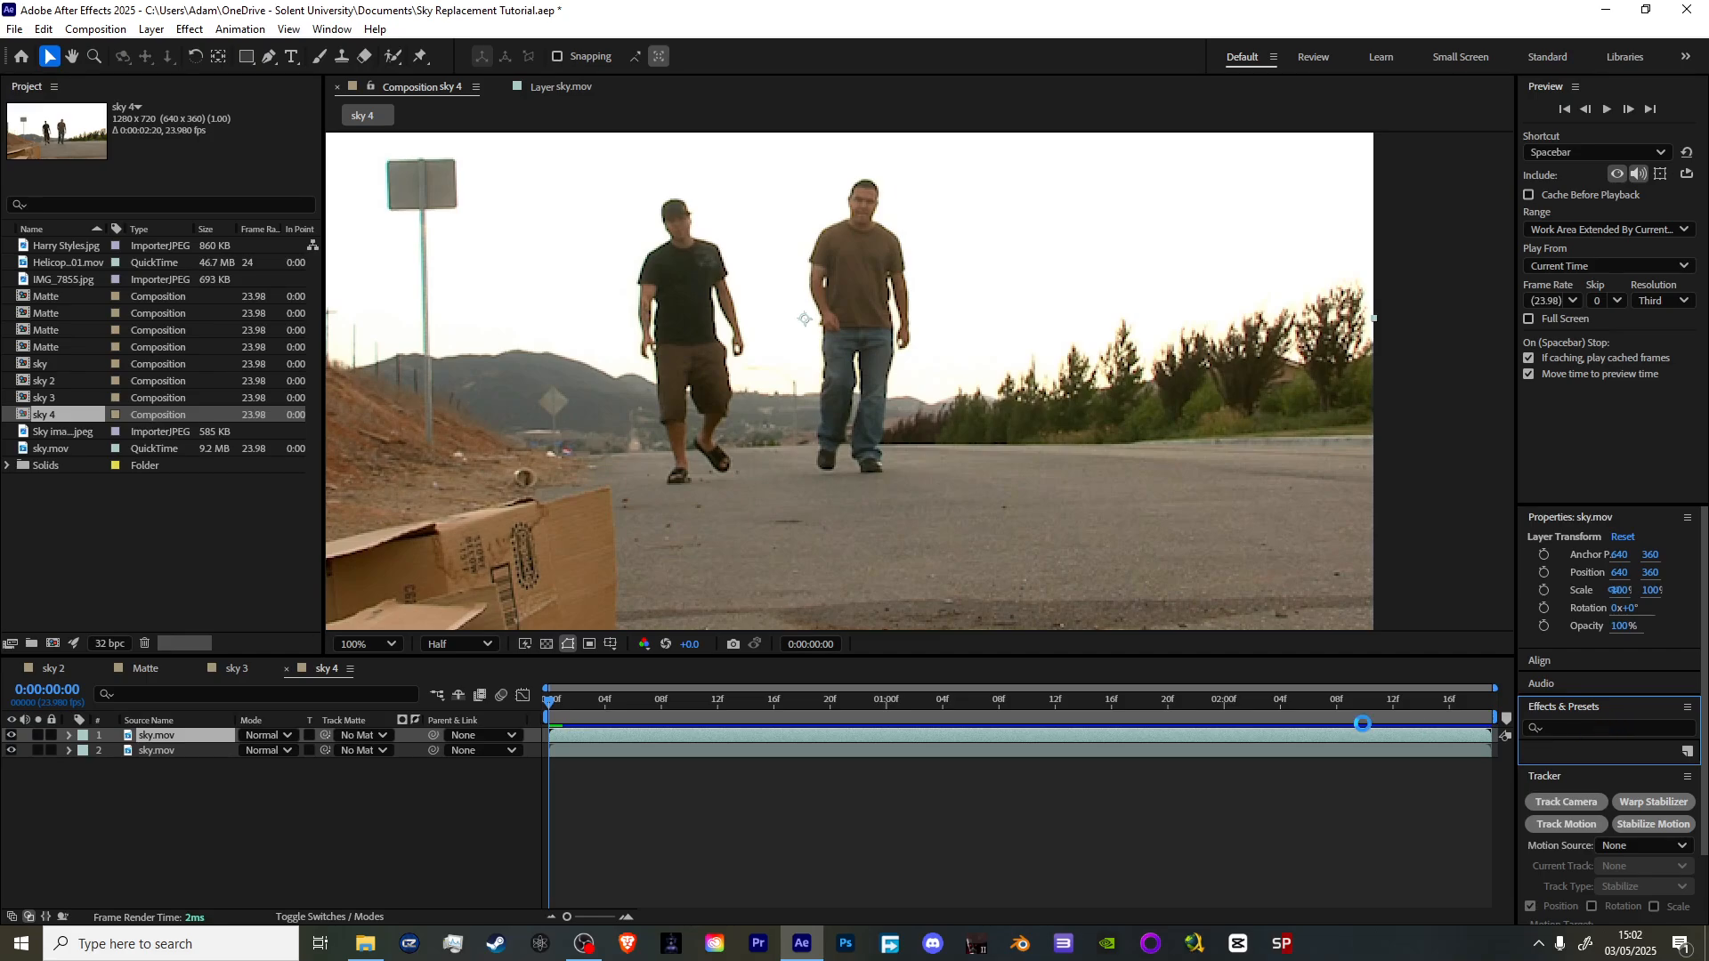
{"action": "left_click", "coordinate": [1589, 730]}
{"action": "type", "text": "L"}
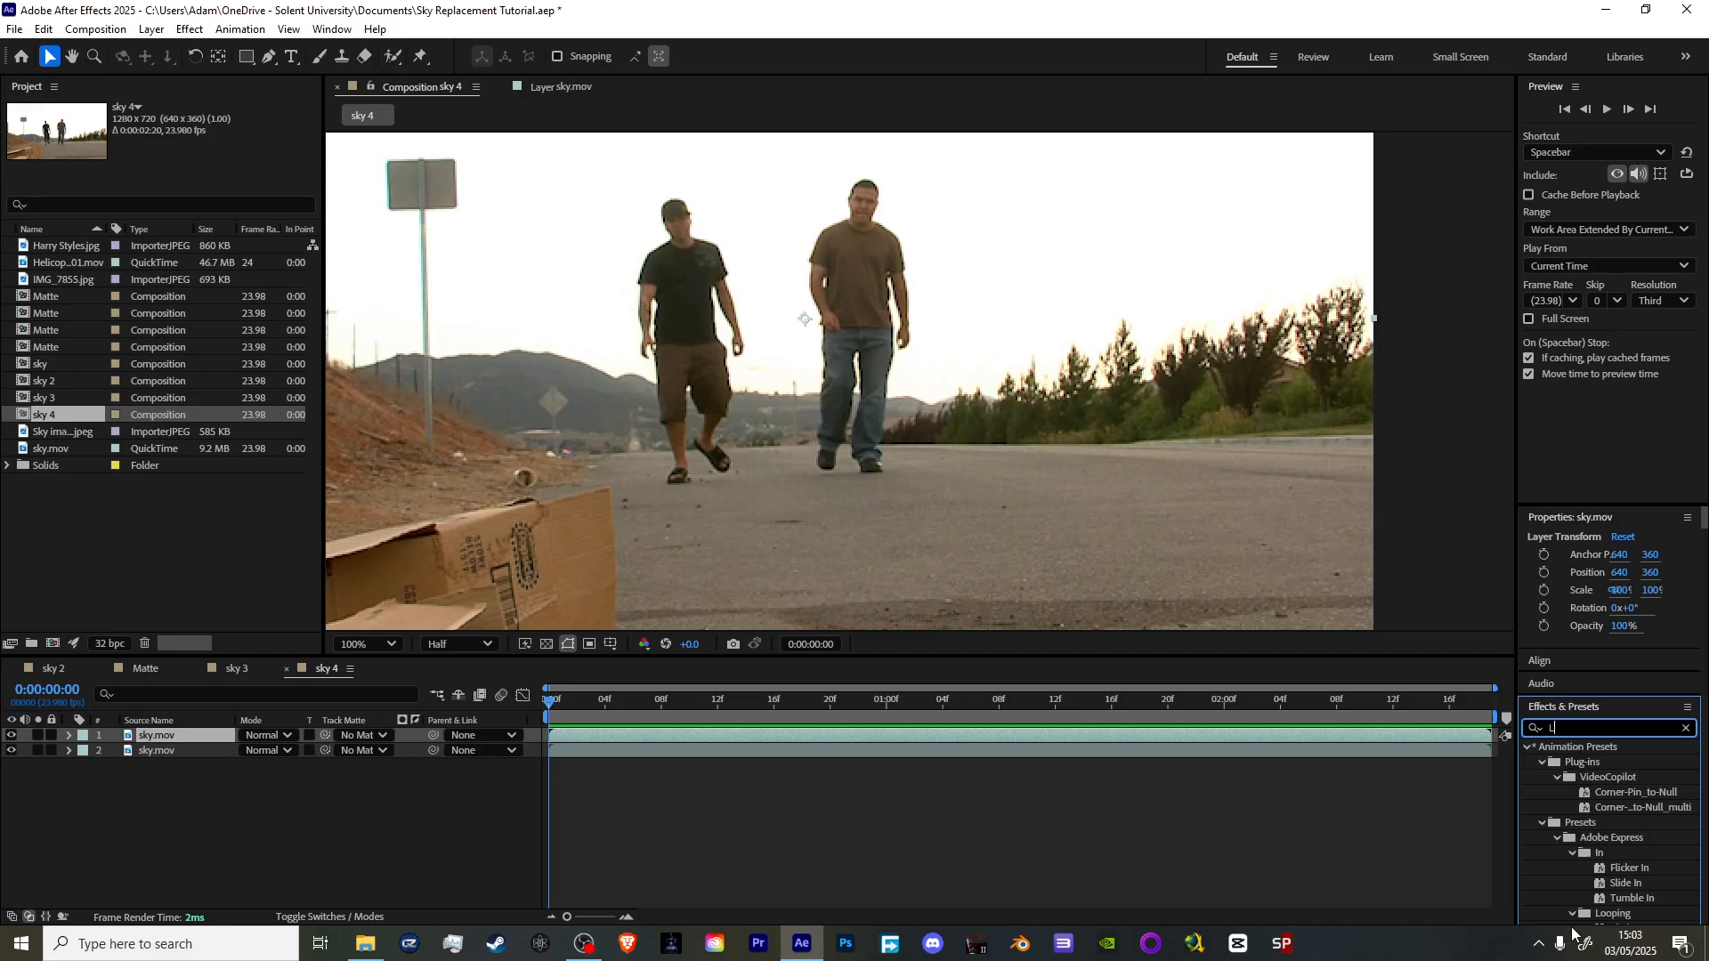
{"action": "type", "text": "uma"}
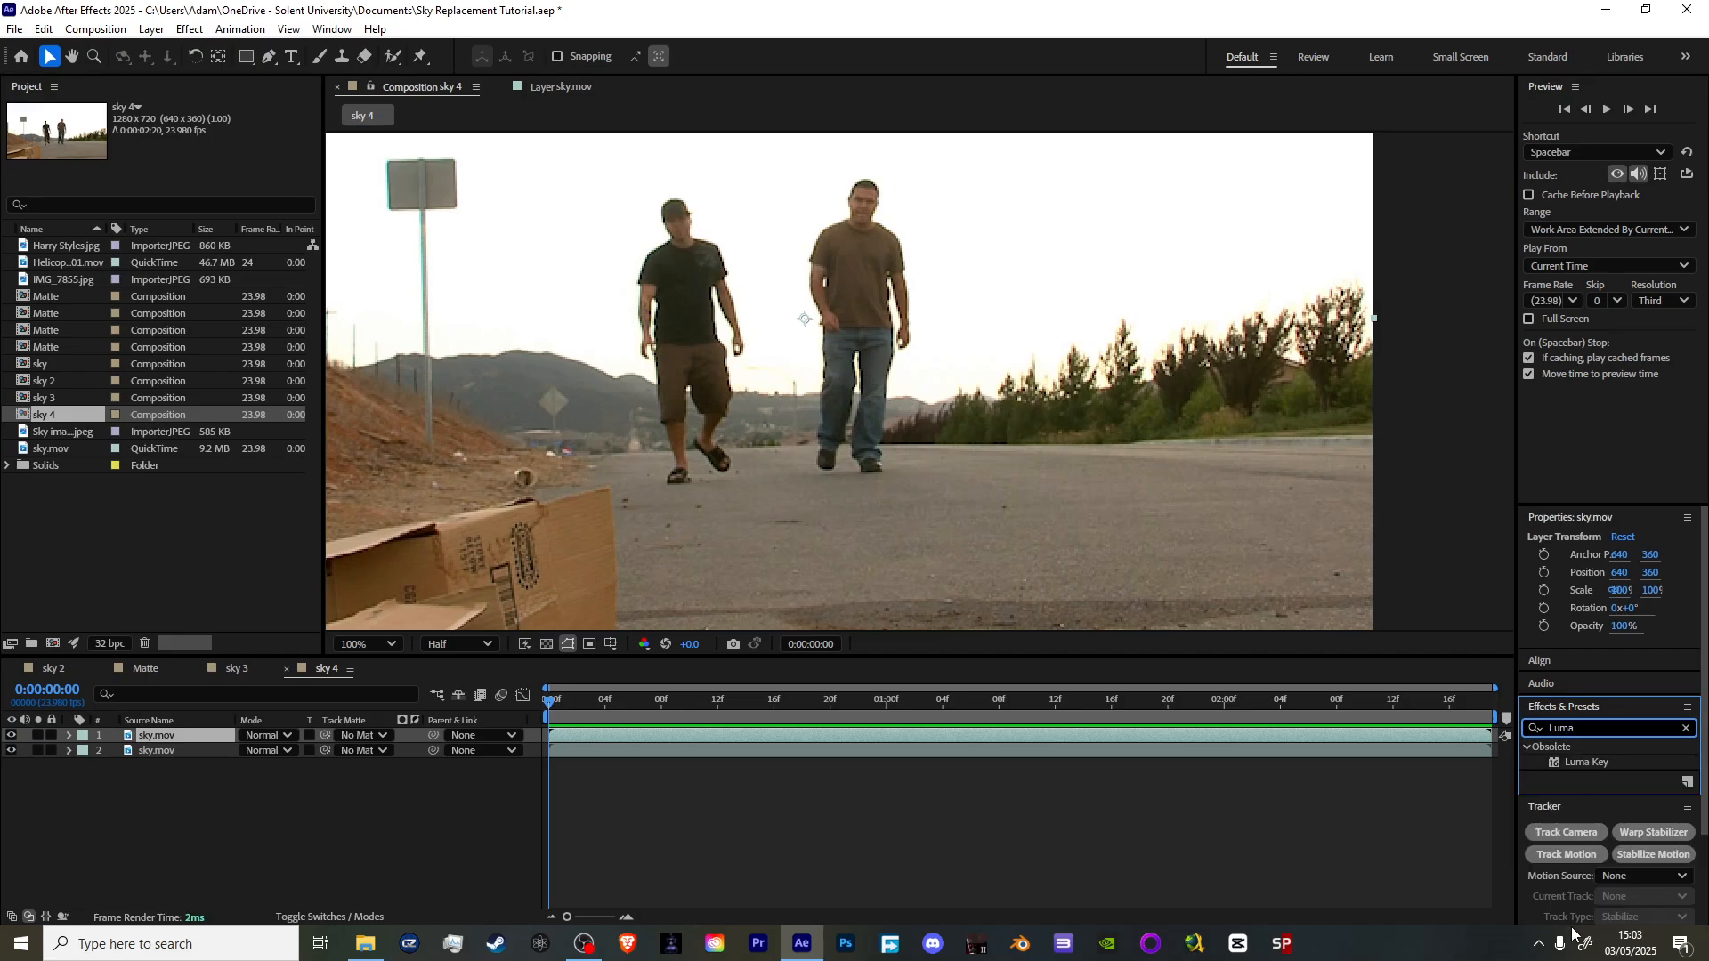
{"action": "left_click", "coordinate": [1566, 761]}
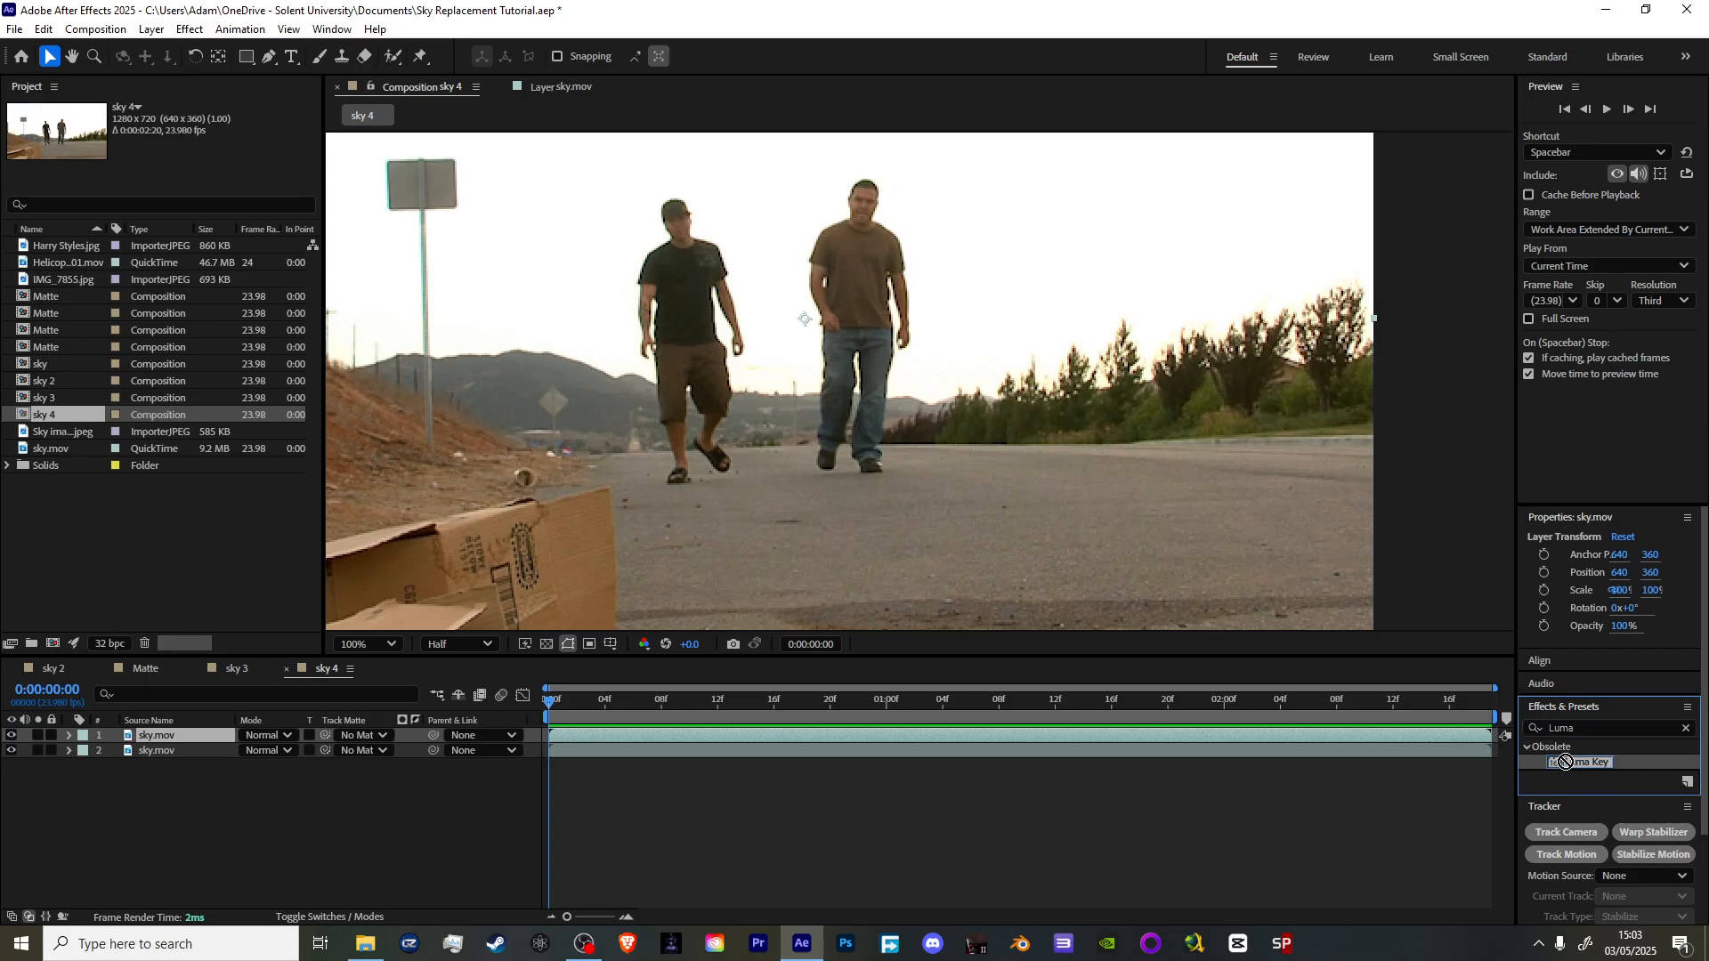
{"action": "left_click_drag", "start_coordinate": [1566, 762], "coordinate": [220, 746]}
- Set Luma Key to Key Out Brighter with a Threshold of 153, viewing the upper sky.mov layer in solo
{"action": "left_click", "coordinate": [217, 140]}
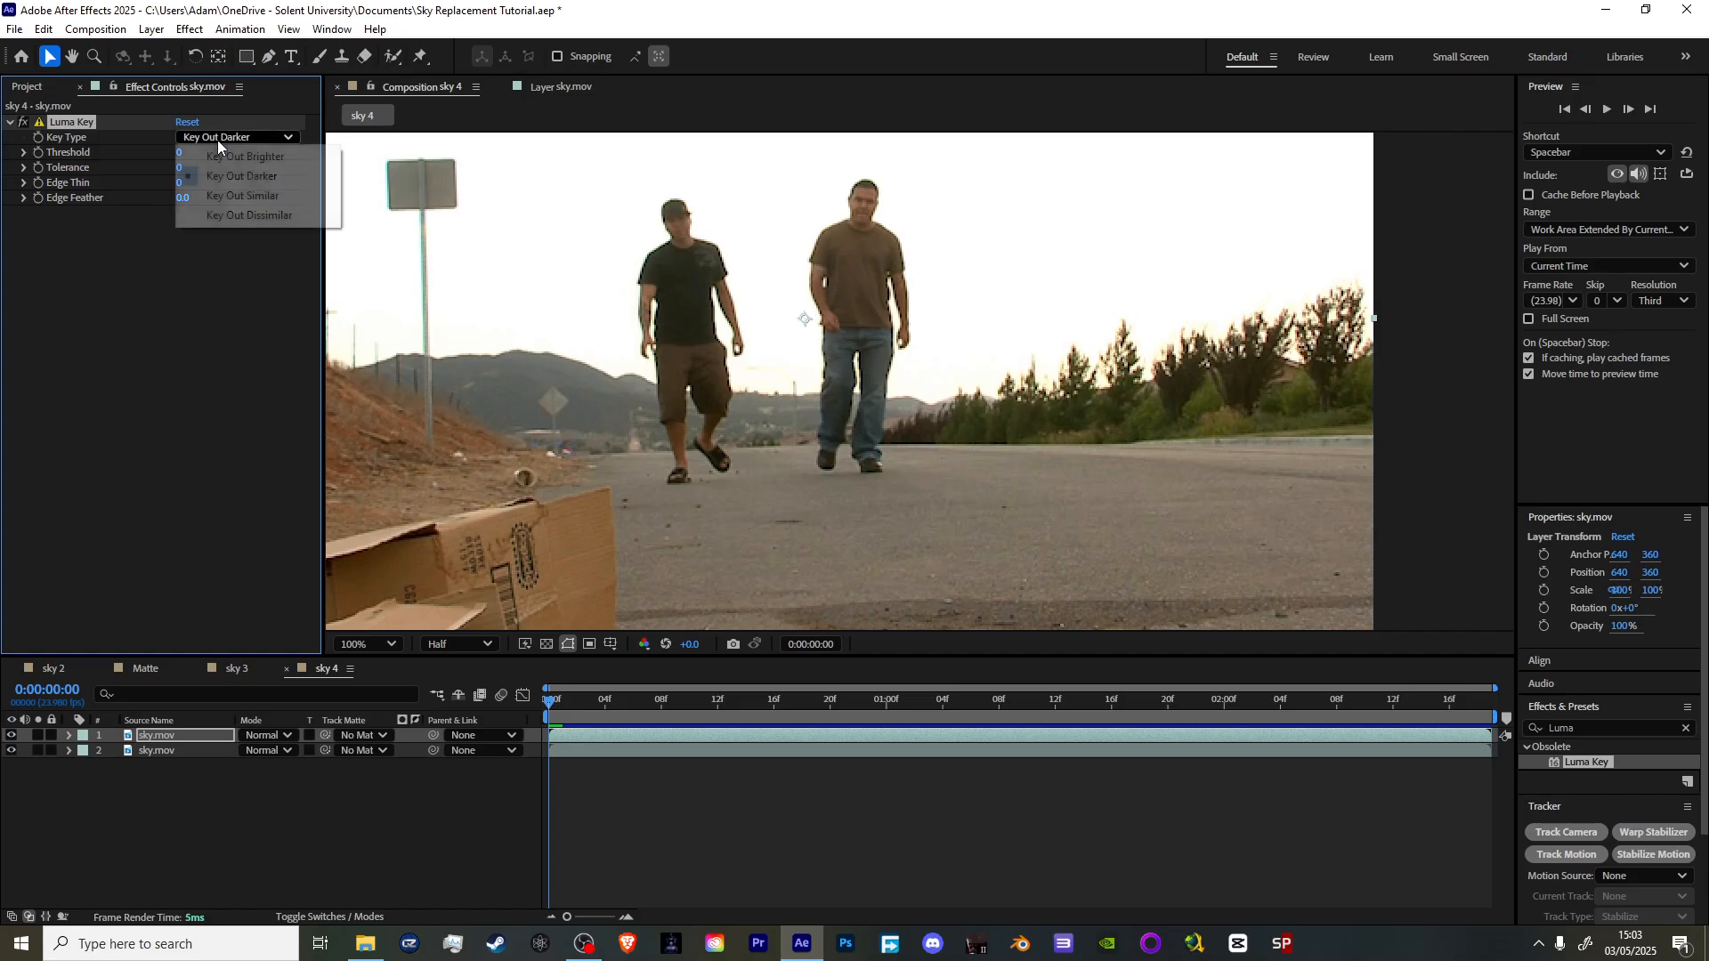
{"action": "left_click", "coordinate": [230, 151]}
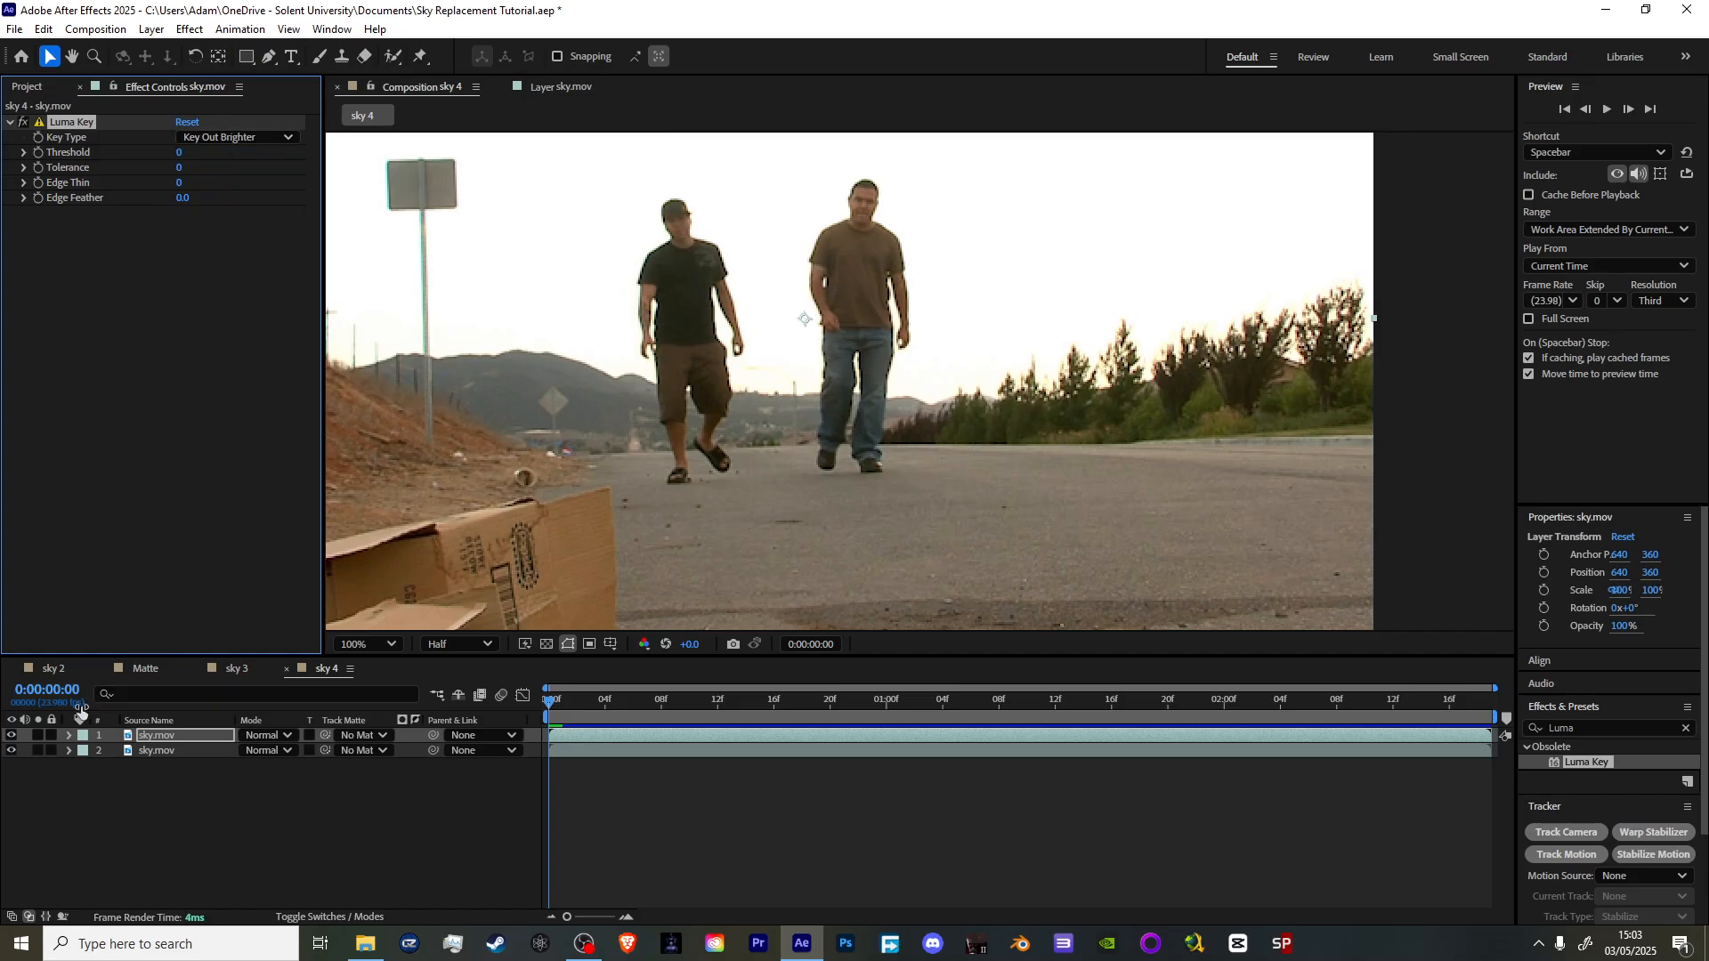
{"action": "left_click", "coordinate": [39, 737]}
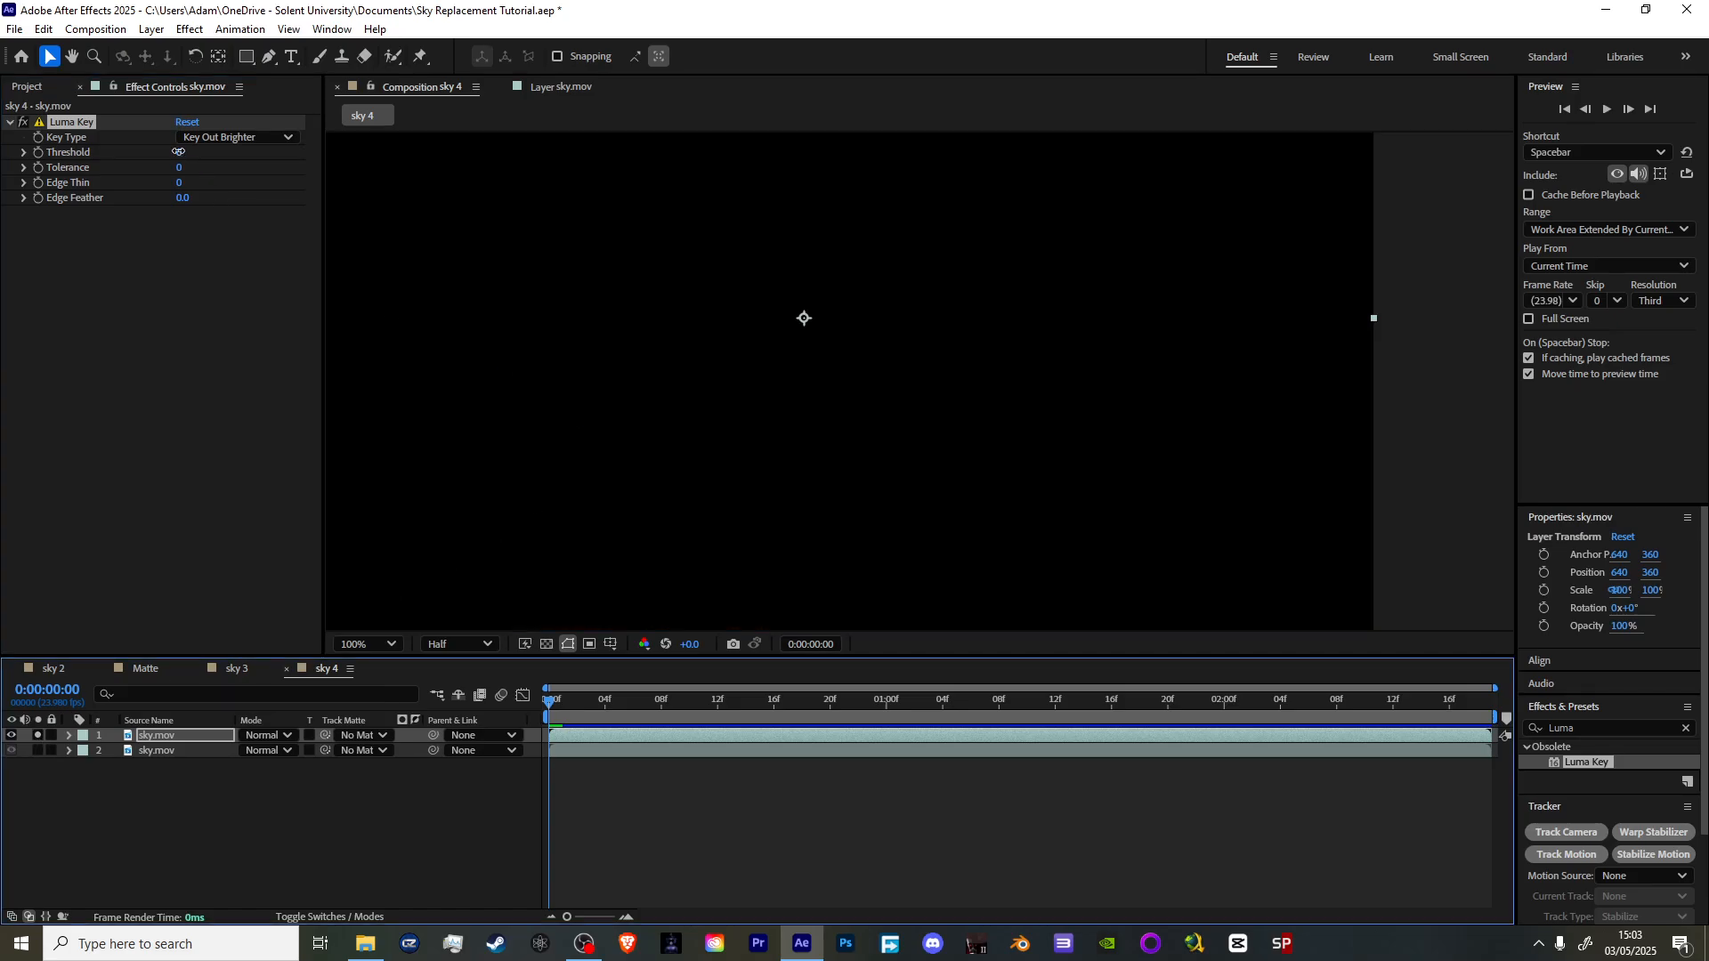
{"action": "left_click_drag", "start_coordinate": [179, 153], "coordinate": [300, 143]}
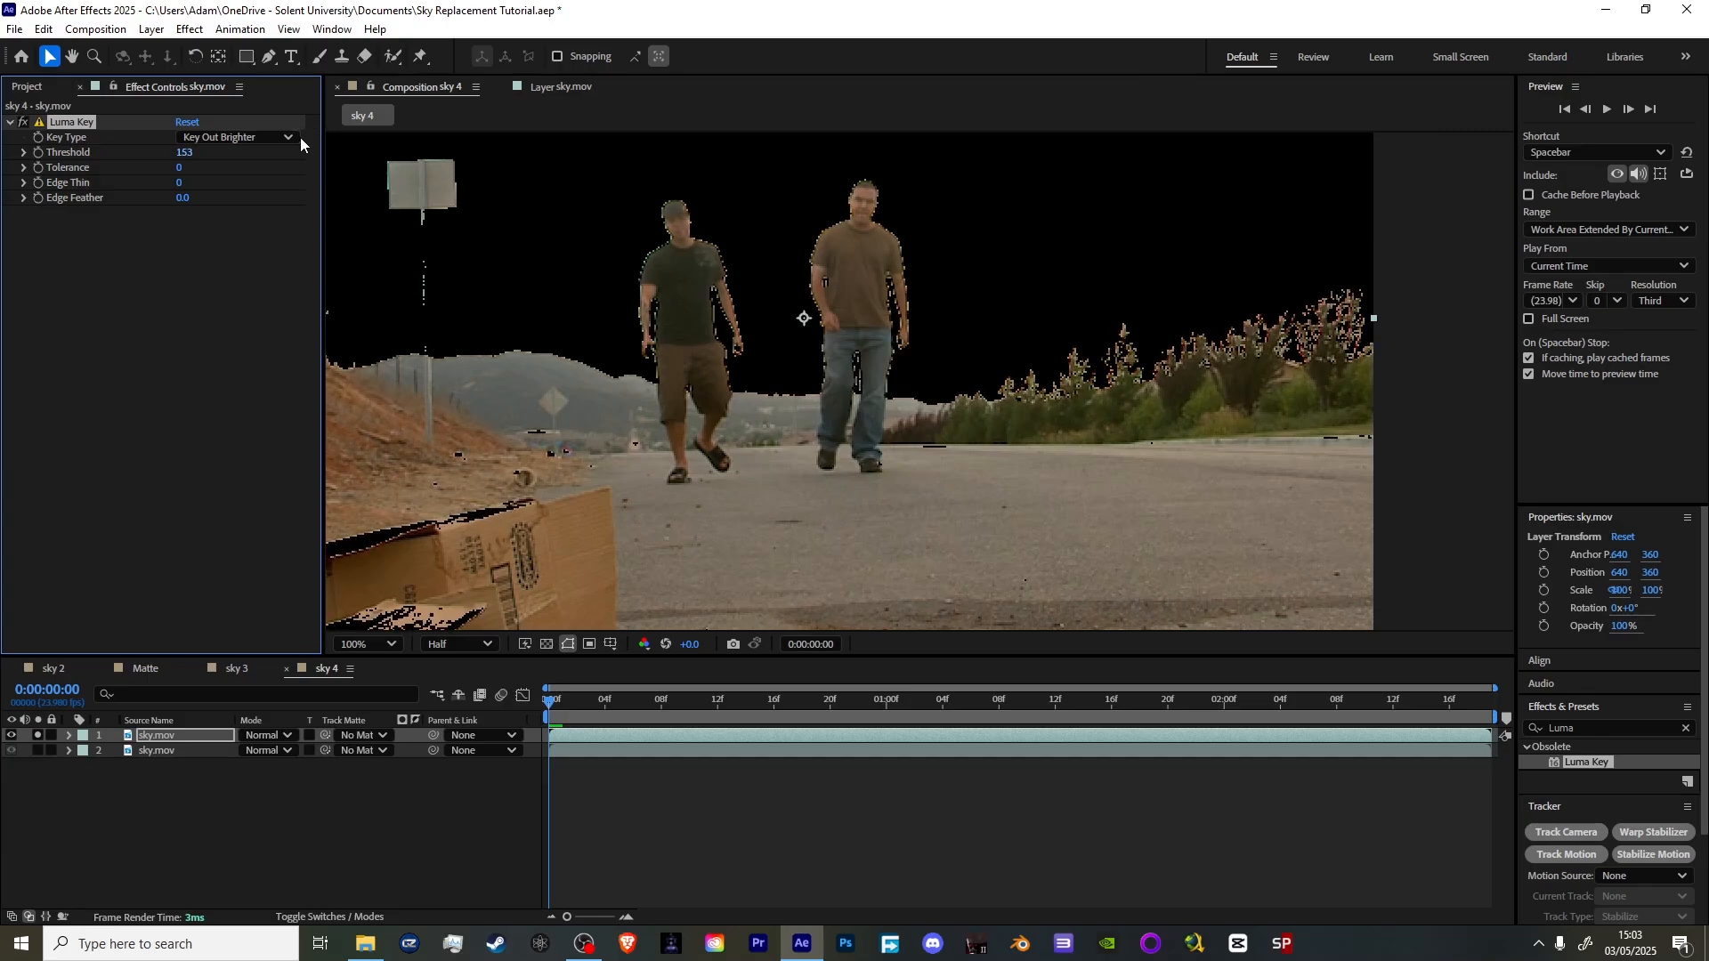
- Set the composition viewer resolution to Full and refine the Luma Key Threshold to 157
{"action": "left_click", "coordinate": [460, 644]}
{"action": "left_click", "coordinate": [479, 703]}
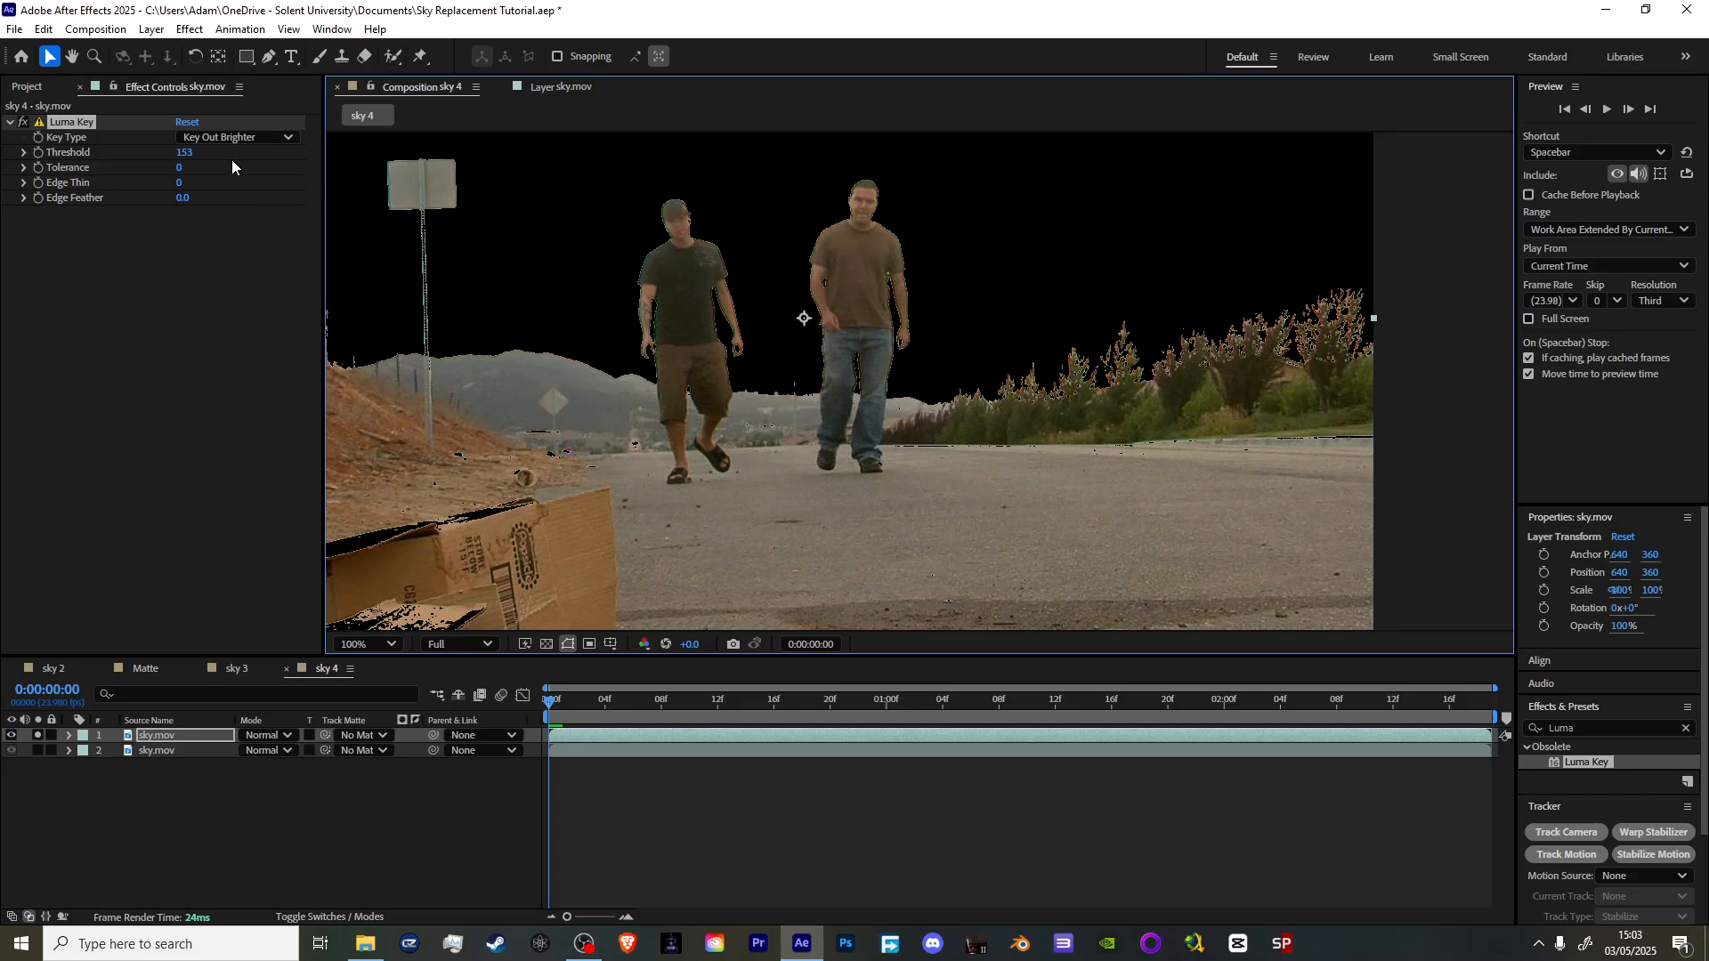
{"action": "left_click_drag", "start_coordinate": [188, 153], "coordinate": [178, 191]}
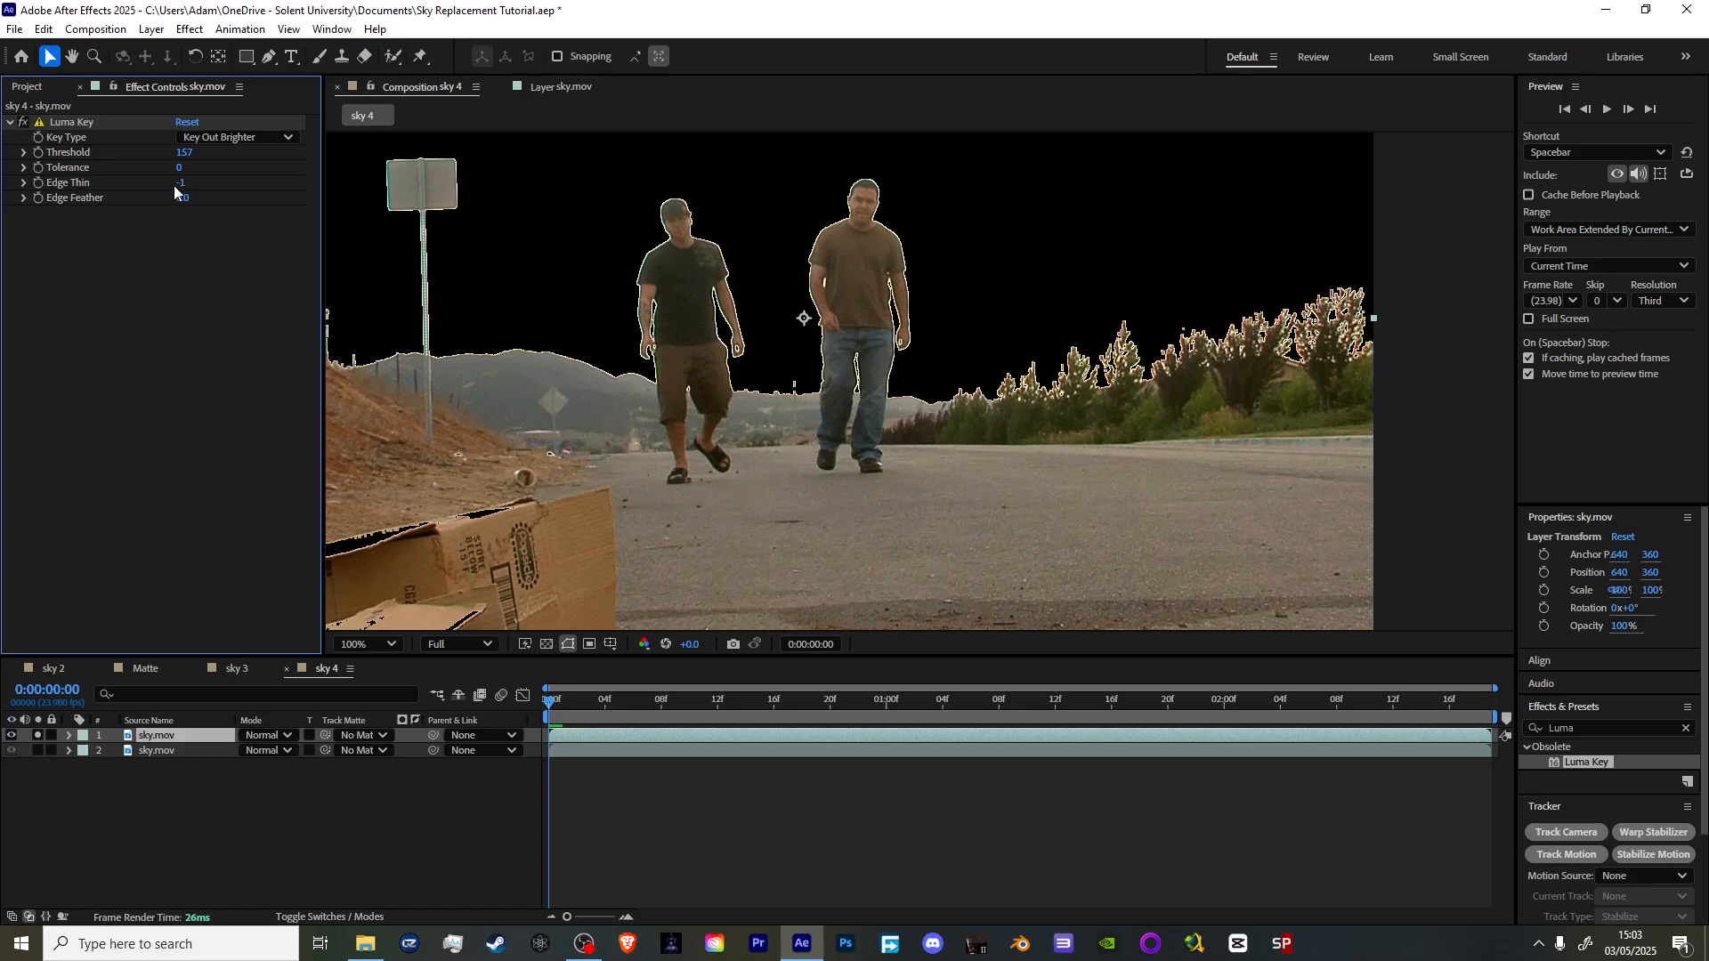
- Set Luma Key's Edge Thin to 0, Edge Feather to 0.2 and Tolerance to 8
{"action": "left_click", "coordinate": [181, 183]}
{"action": "type", "text": "0"}
{"action": "key", "text": "Return"}
{"action": "left_click", "coordinate": [180, 182]}
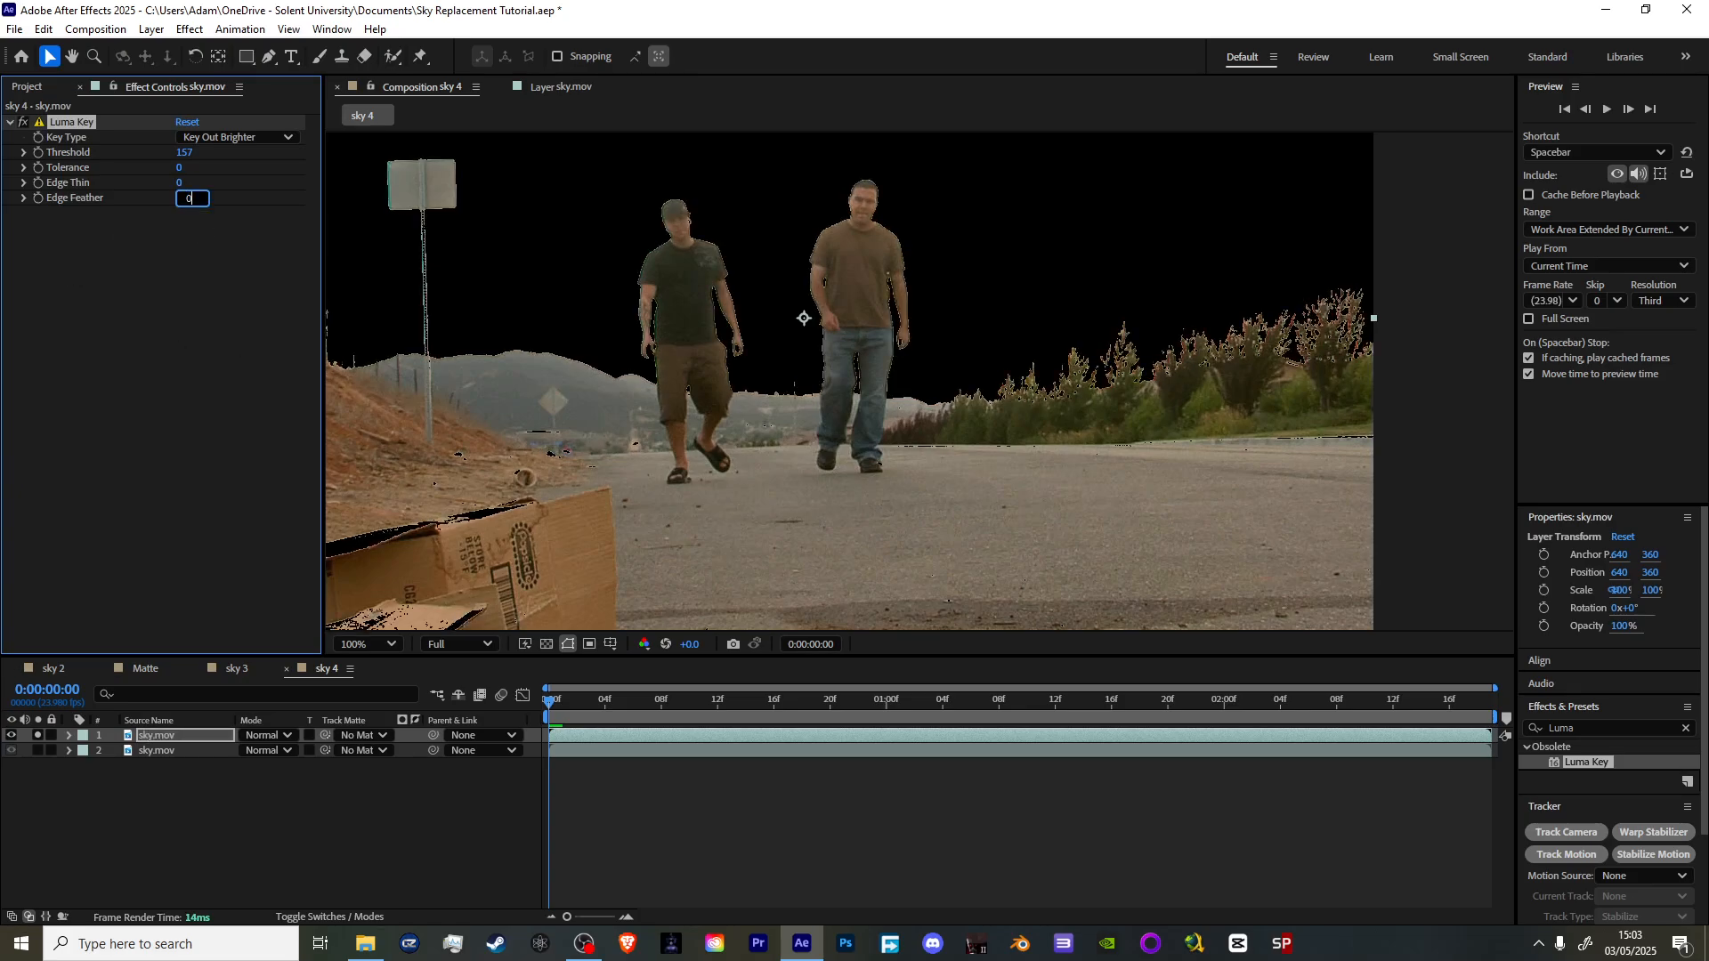
{"action": "type", "text": "02"}
{"action": "left_click_drag", "start_coordinate": [180, 167], "coordinate": [8, 157]}
- Apply Key Cleaner to the keyed layer with Reduce Chatter enabled, Additional Edge Radius 10.4 and Alpha Contrast 18%
{"action": "key", "text": "ctrl+space"}
{"action": "type", "text": "ke"}
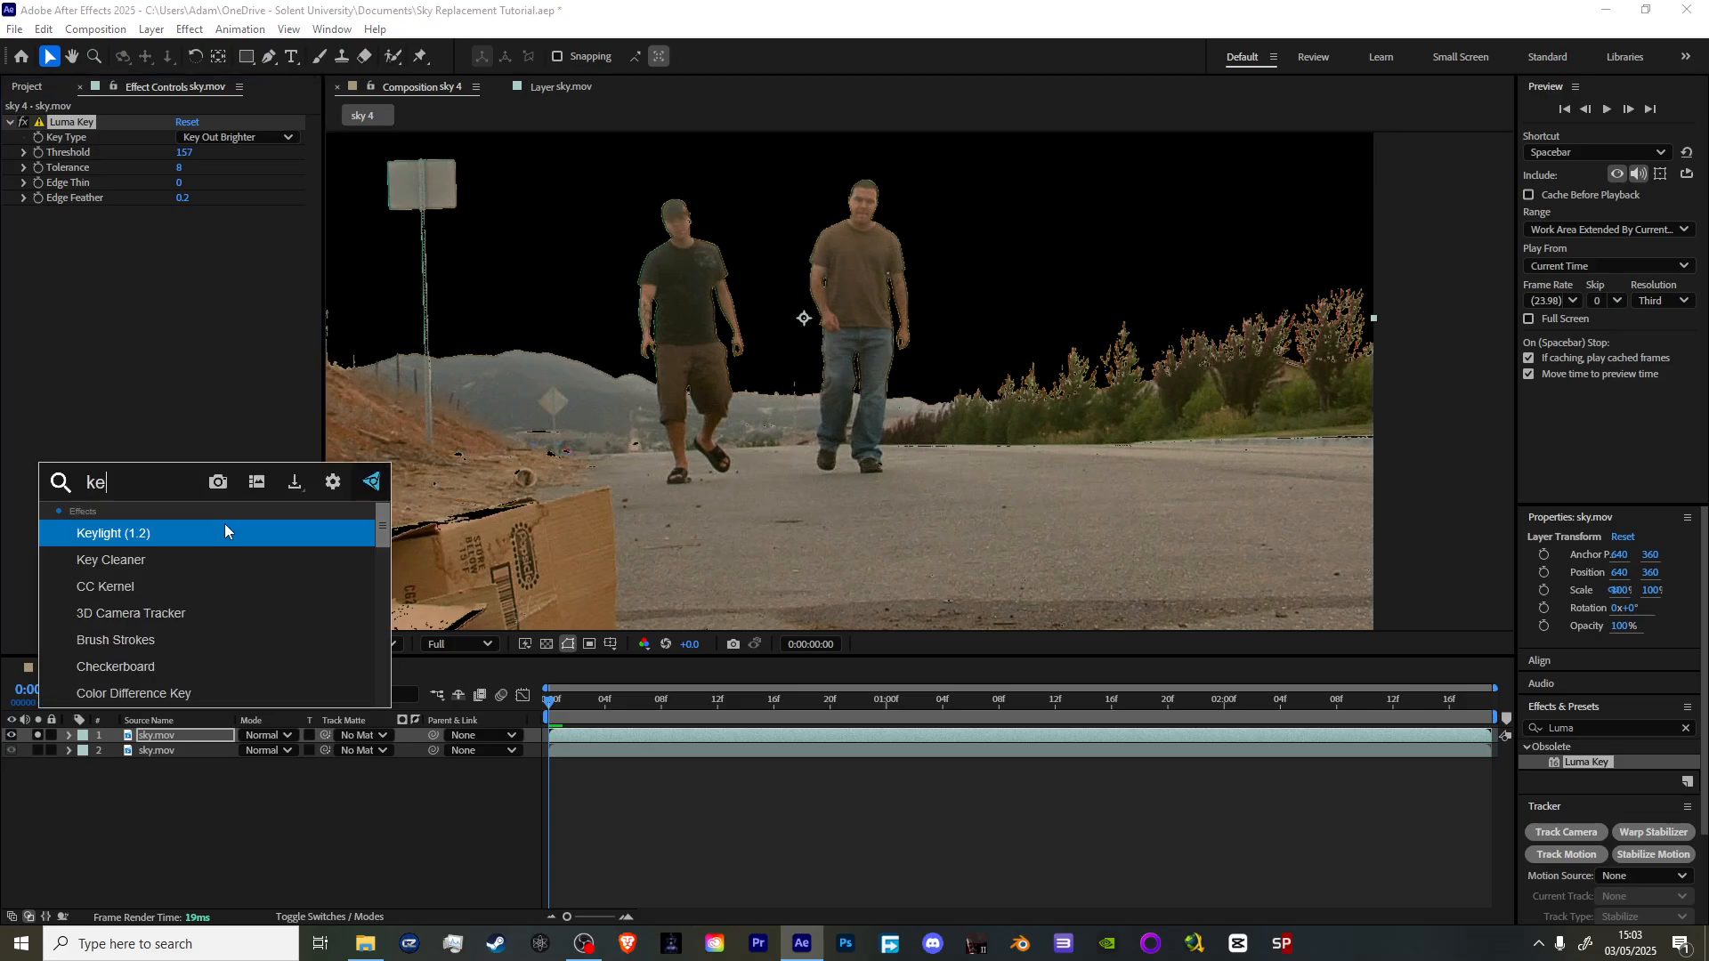
{"action": "type", "text": "ycleaner"}
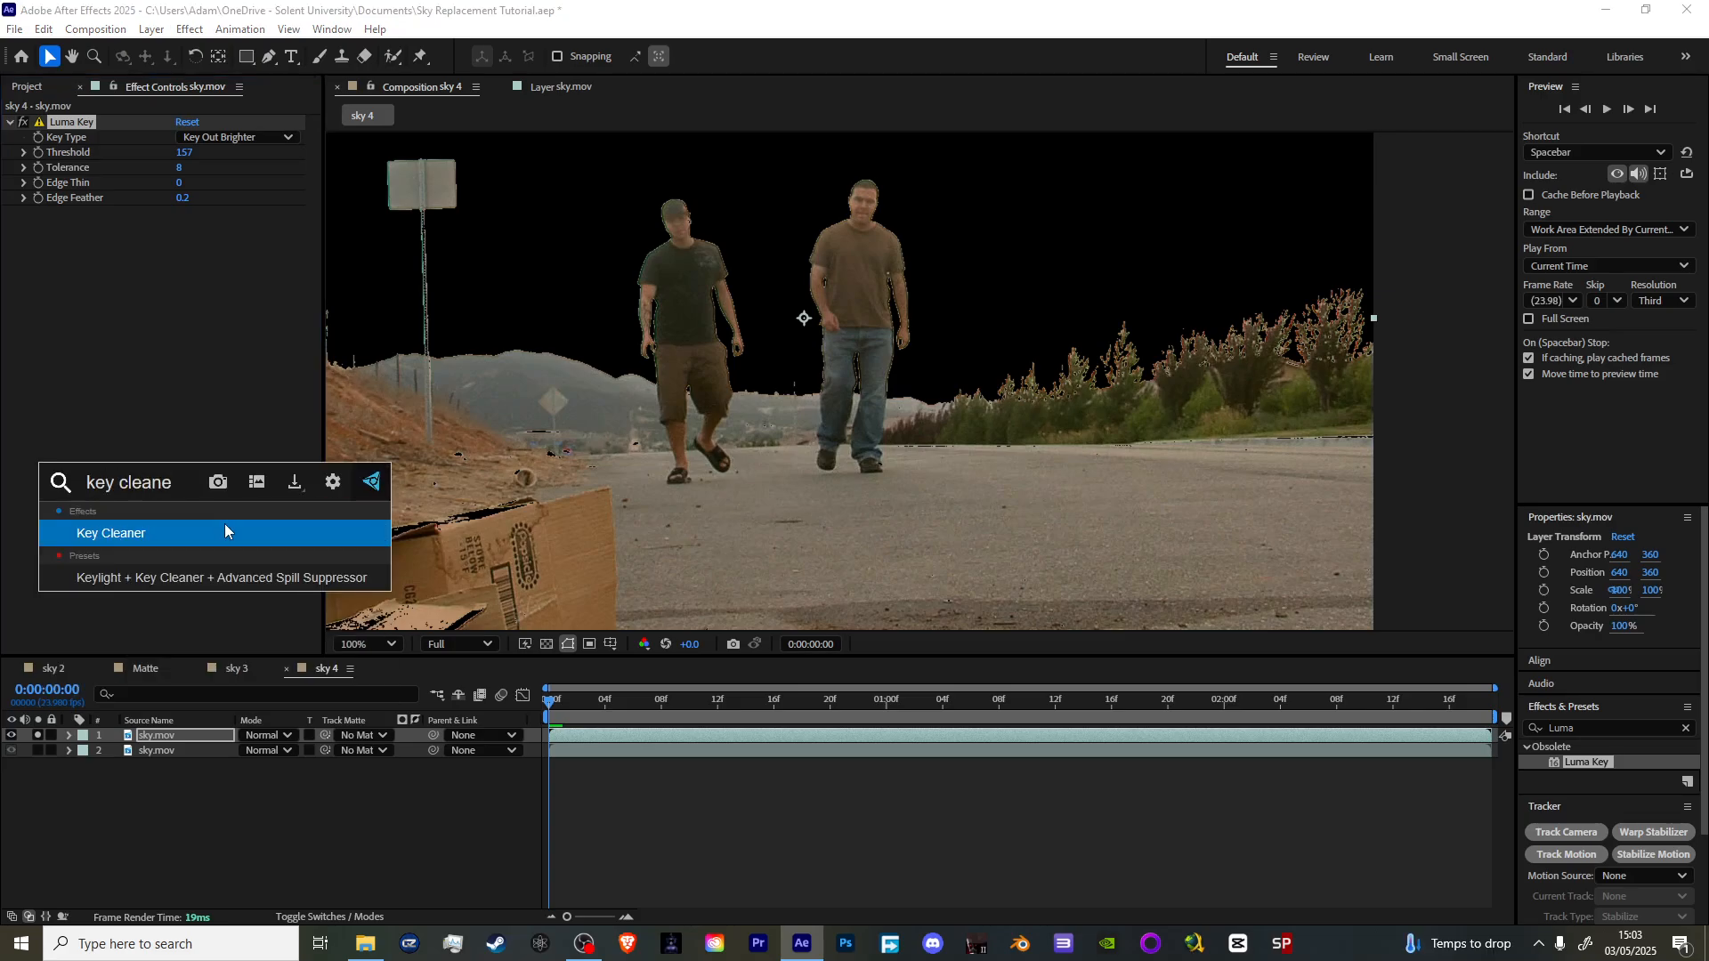
{"action": "key", "text": "Return"}
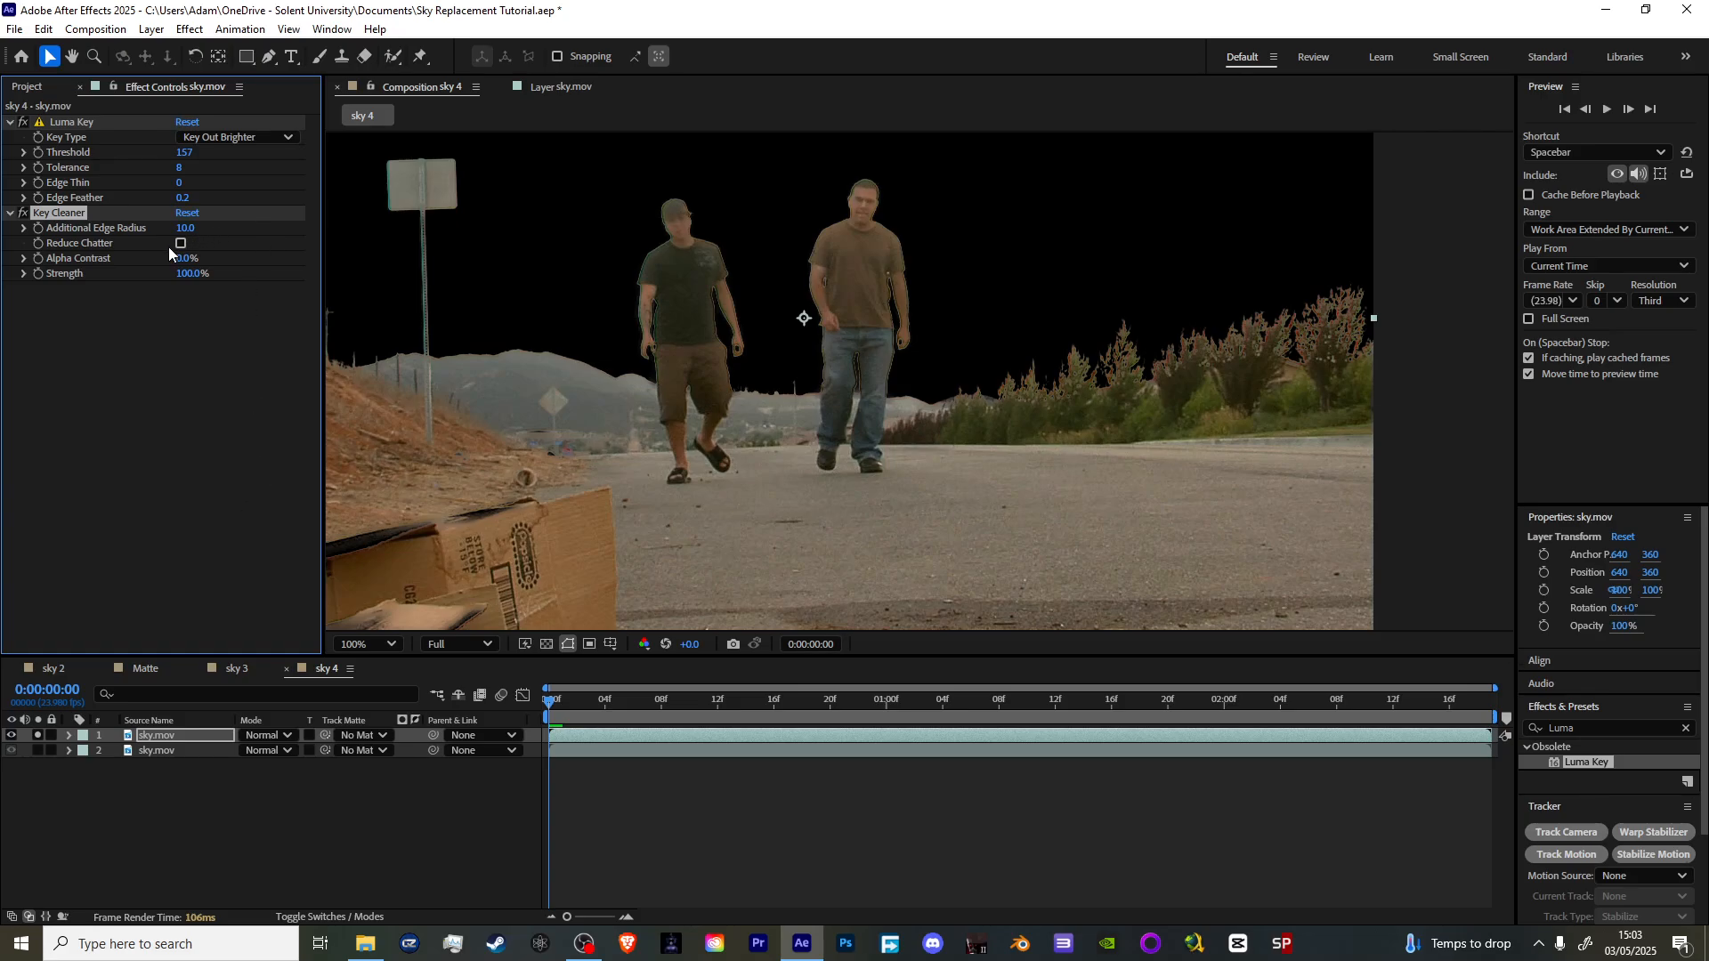
{"action": "left_click", "coordinate": [183, 244]}
{"action": "left_click_drag", "start_coordinate": [183, 259], "coordinate": [200, 259]}
- Review the finished sky replacement in the sky 2 composition, then return to sky 4
{"action": "left_click", "coordinate": [550, 87]}
{"action": "left_click", "coordinate": [419, 87]}
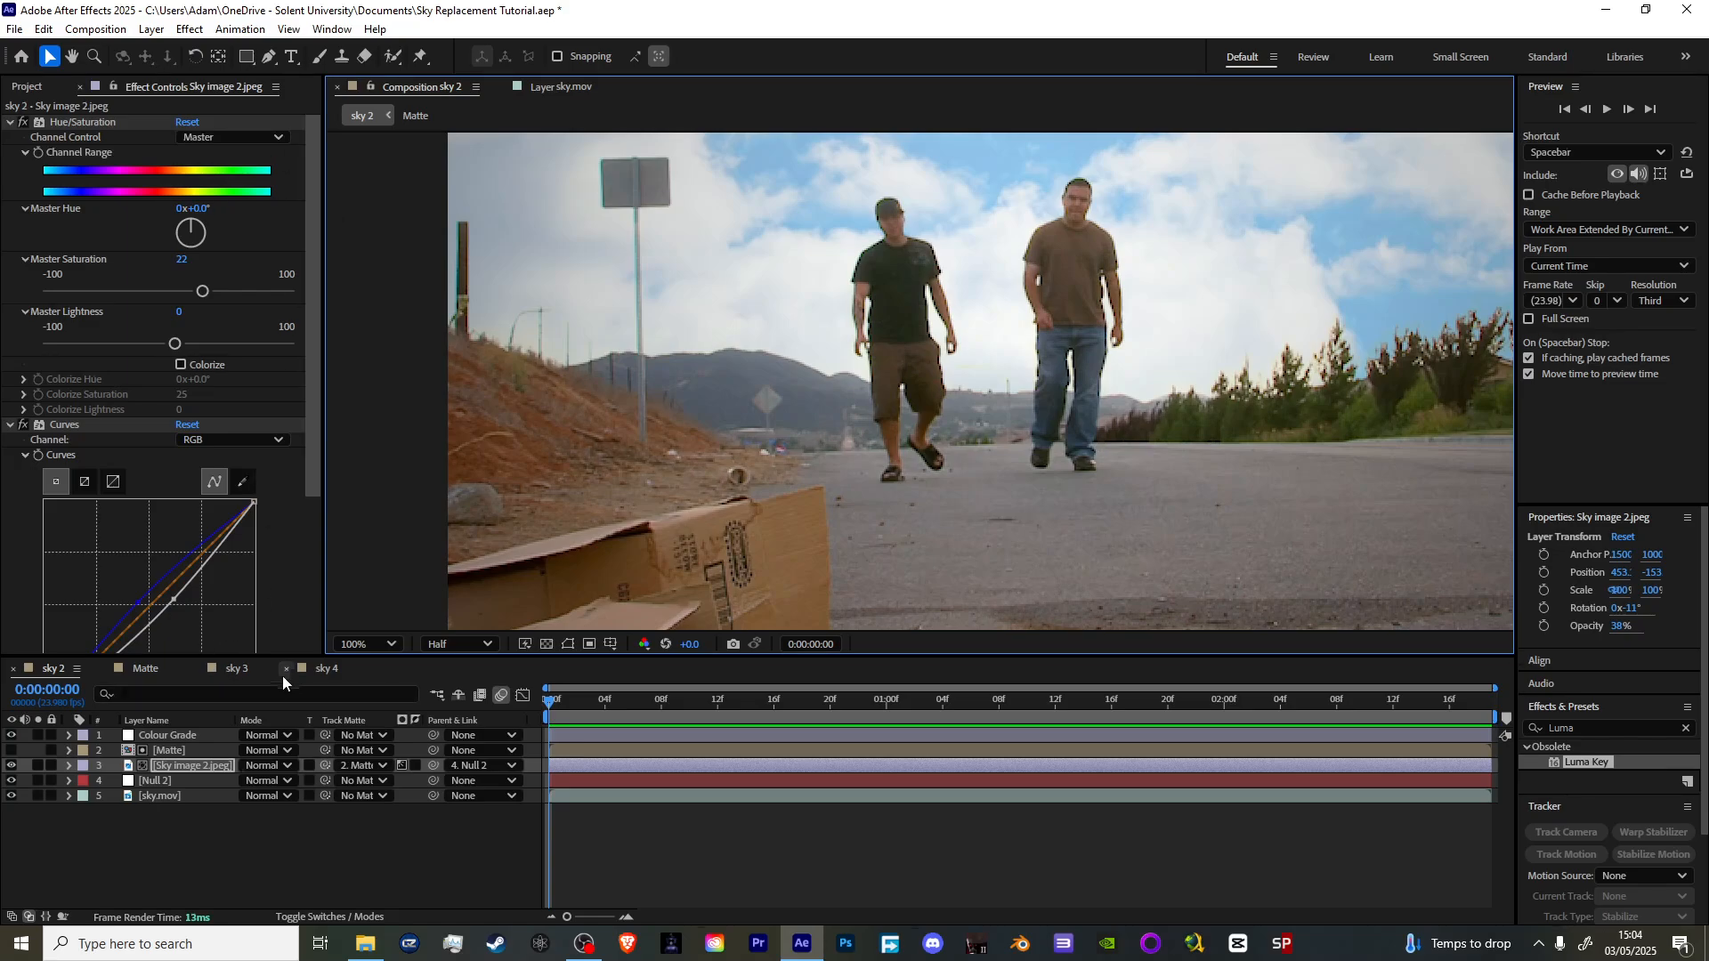
{"action": "left_click", "coordinate": [326, 668]}
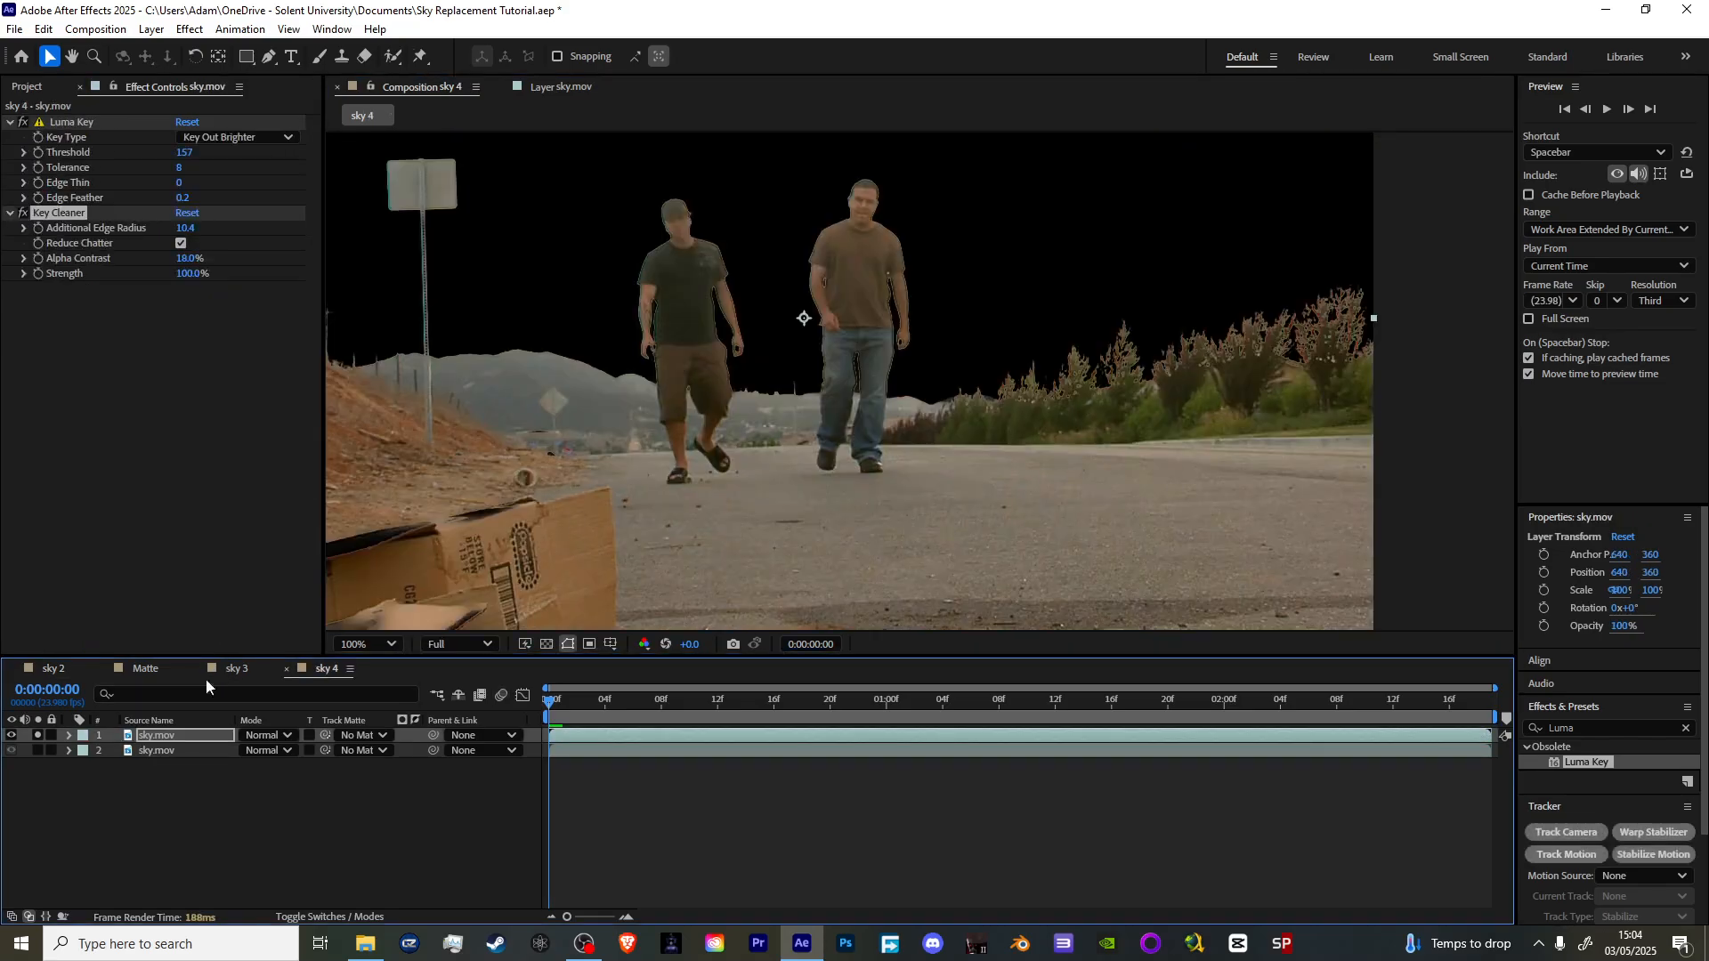
- Place Sky image 2.jpeg between the two sky.mov layers and turn off solo so all layers show
{"action": "left_click", "coordinate": [79, 86]}
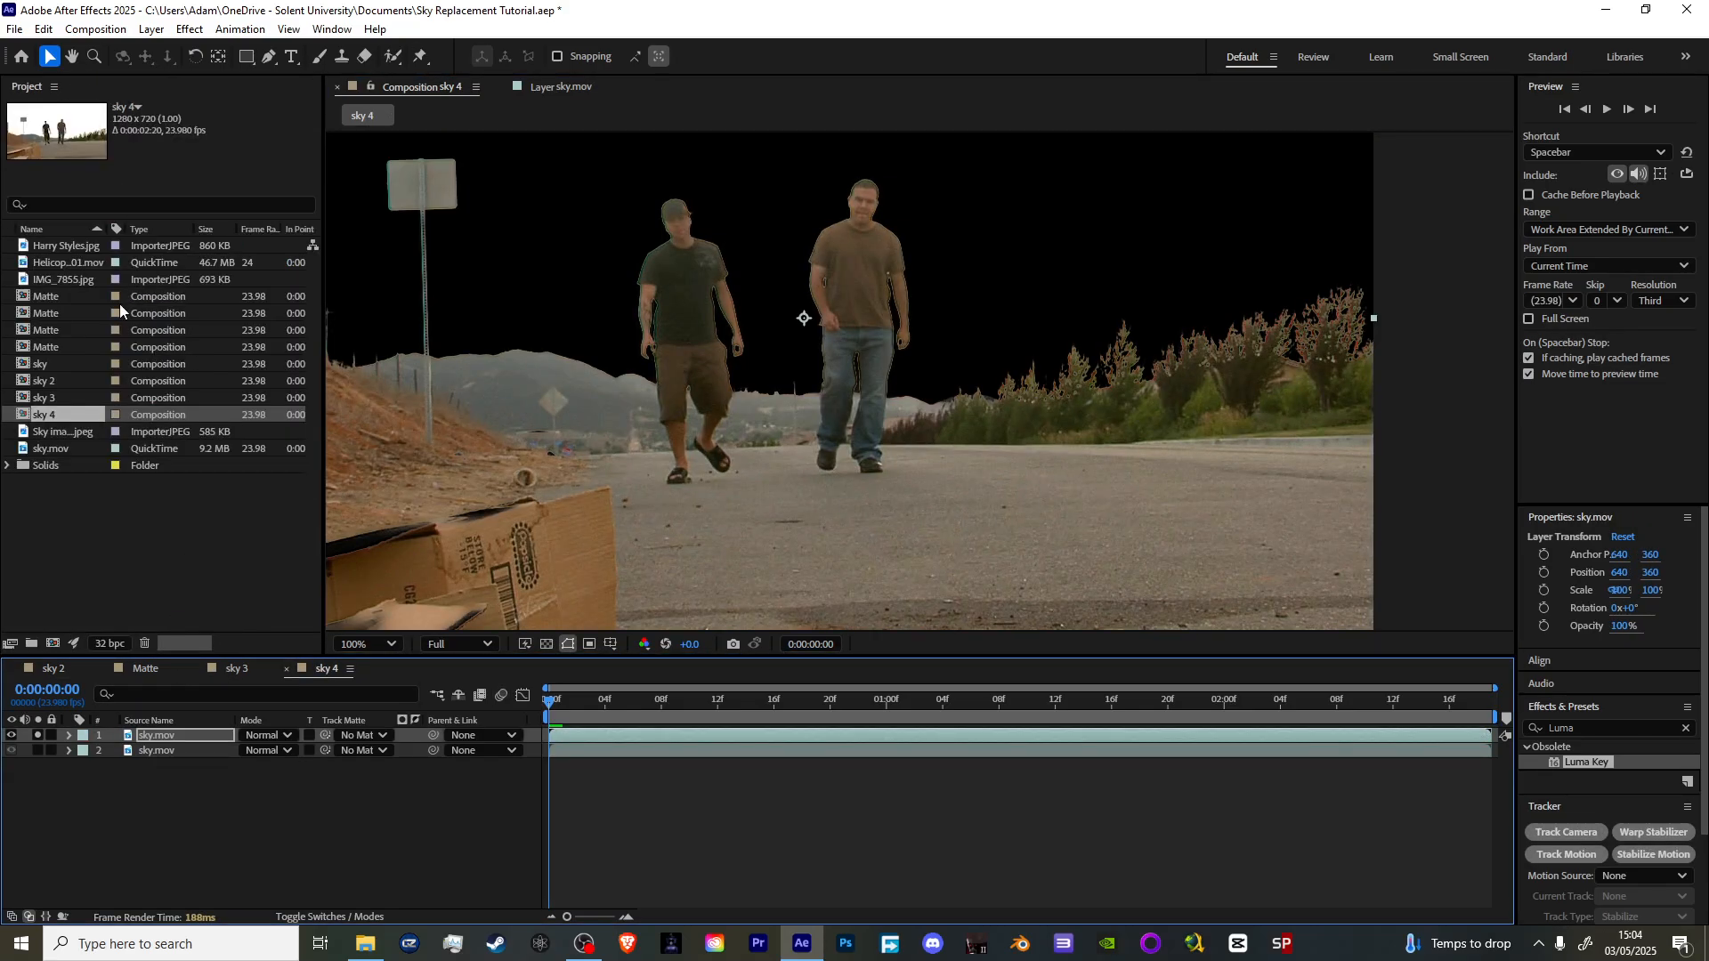
{"action": "left_click", "coordinate": [72, 433]}
{"action": "left_click_drag", "start_coordinate": [29, 144], "coordinate": [760, 309]}
{"action": "scroll", "coordinate": [576, 580], "scroll_direction": "down", "scroll_amount": 2}
{"action": "left_click_drag", "start_coordinate": [175, 734], "coordinate": [167, 758]}
{"action": "left_click", "coordinate": [37, 735]}
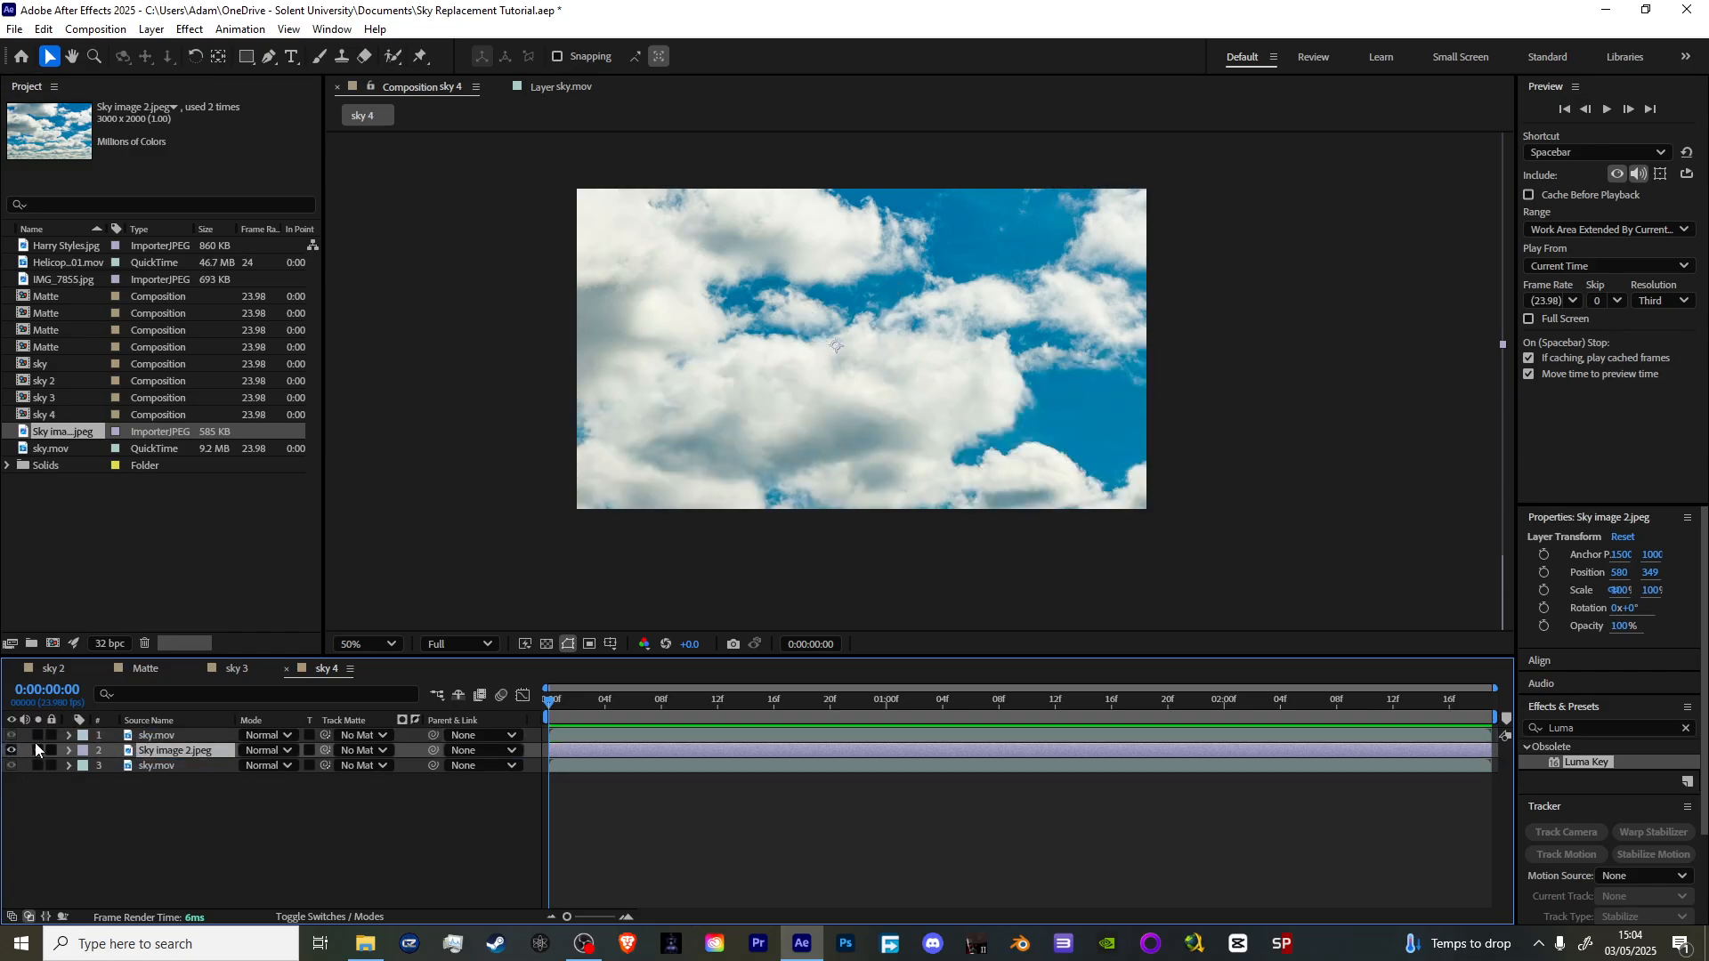
{"action": "left_click", "coordinate": [38, 750]}
{"action": "scroll", "coordinate": [666, 248], "scroll_direction": "up", "scroll_amount": 2}
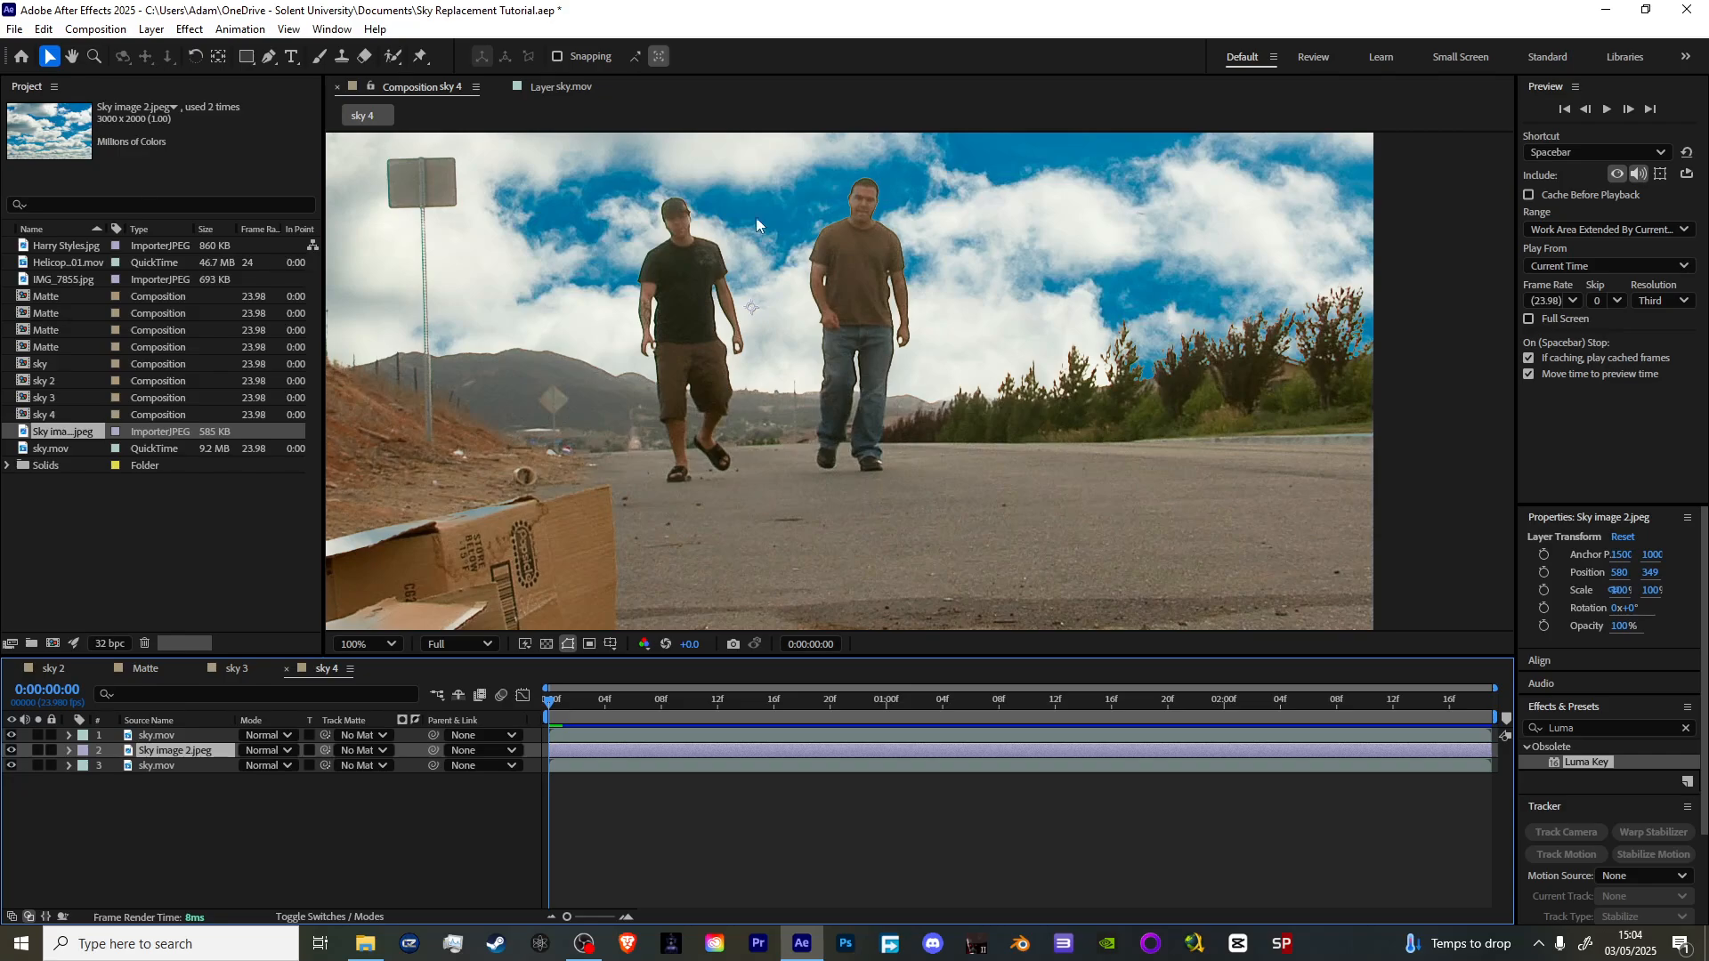
- Scrub through the early frames to check the keyed sky, returning to the first frame
{"action": "left_click_drag", "start_coordinate": [559, 710], "coordinate": [789, 703]}
{"action": "left_click_drag", "start_coordinate": [792, 643], "coordinate": [552, 687]}
{"action": "left_click", "coordinate": [221, 735]}
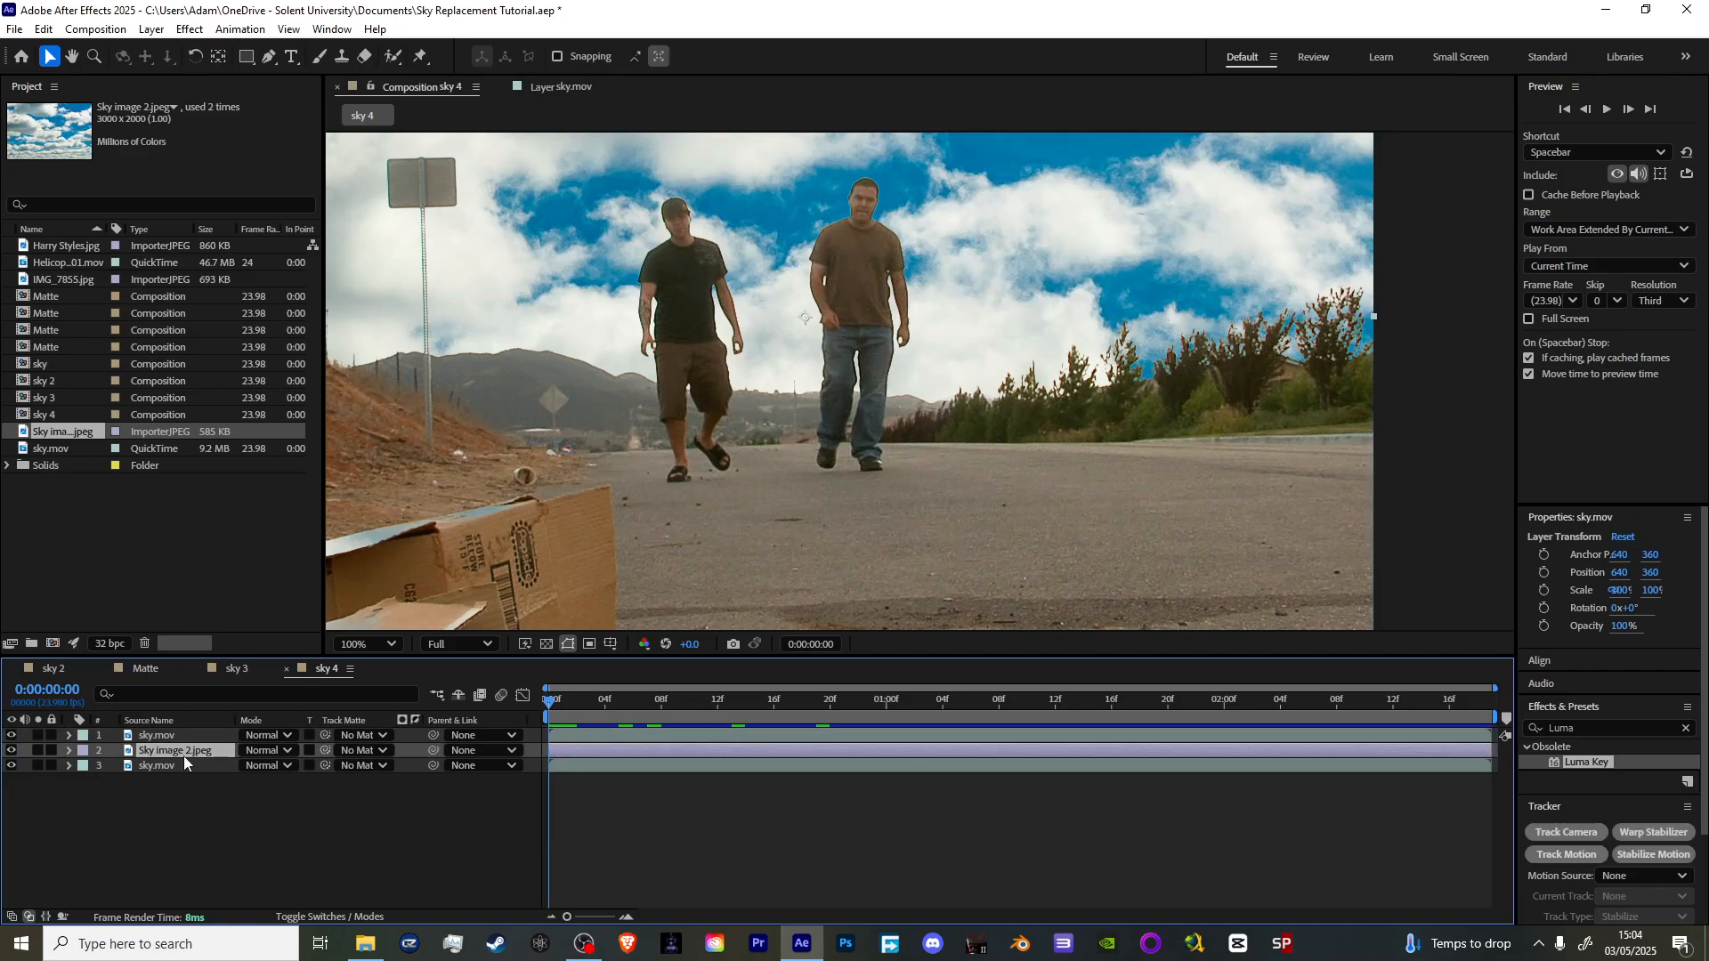
- Delete the Sky image 2.jpeg layer and remove Luma Key and Key Cleaner from the upper sky.mov layer
{"action": "left_click", "coordinate": [183, 753]}
{"action": "key", "text": "Delete"}
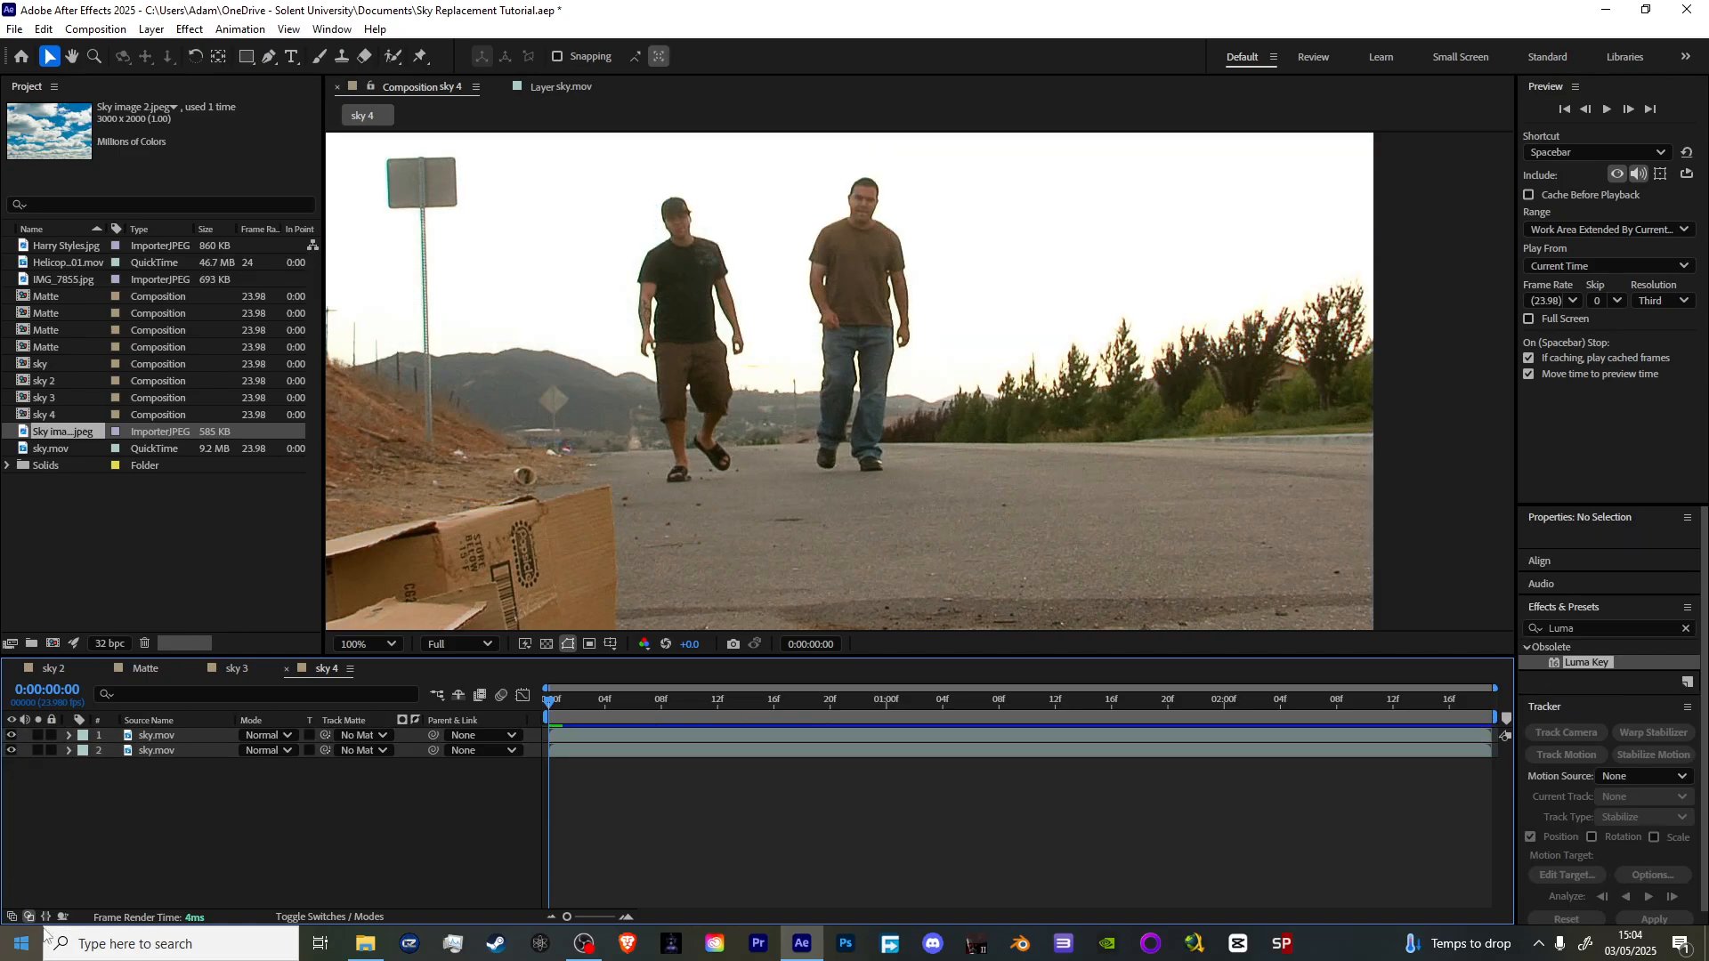
{"action": "left_click", "coordinate": [188, 727]}
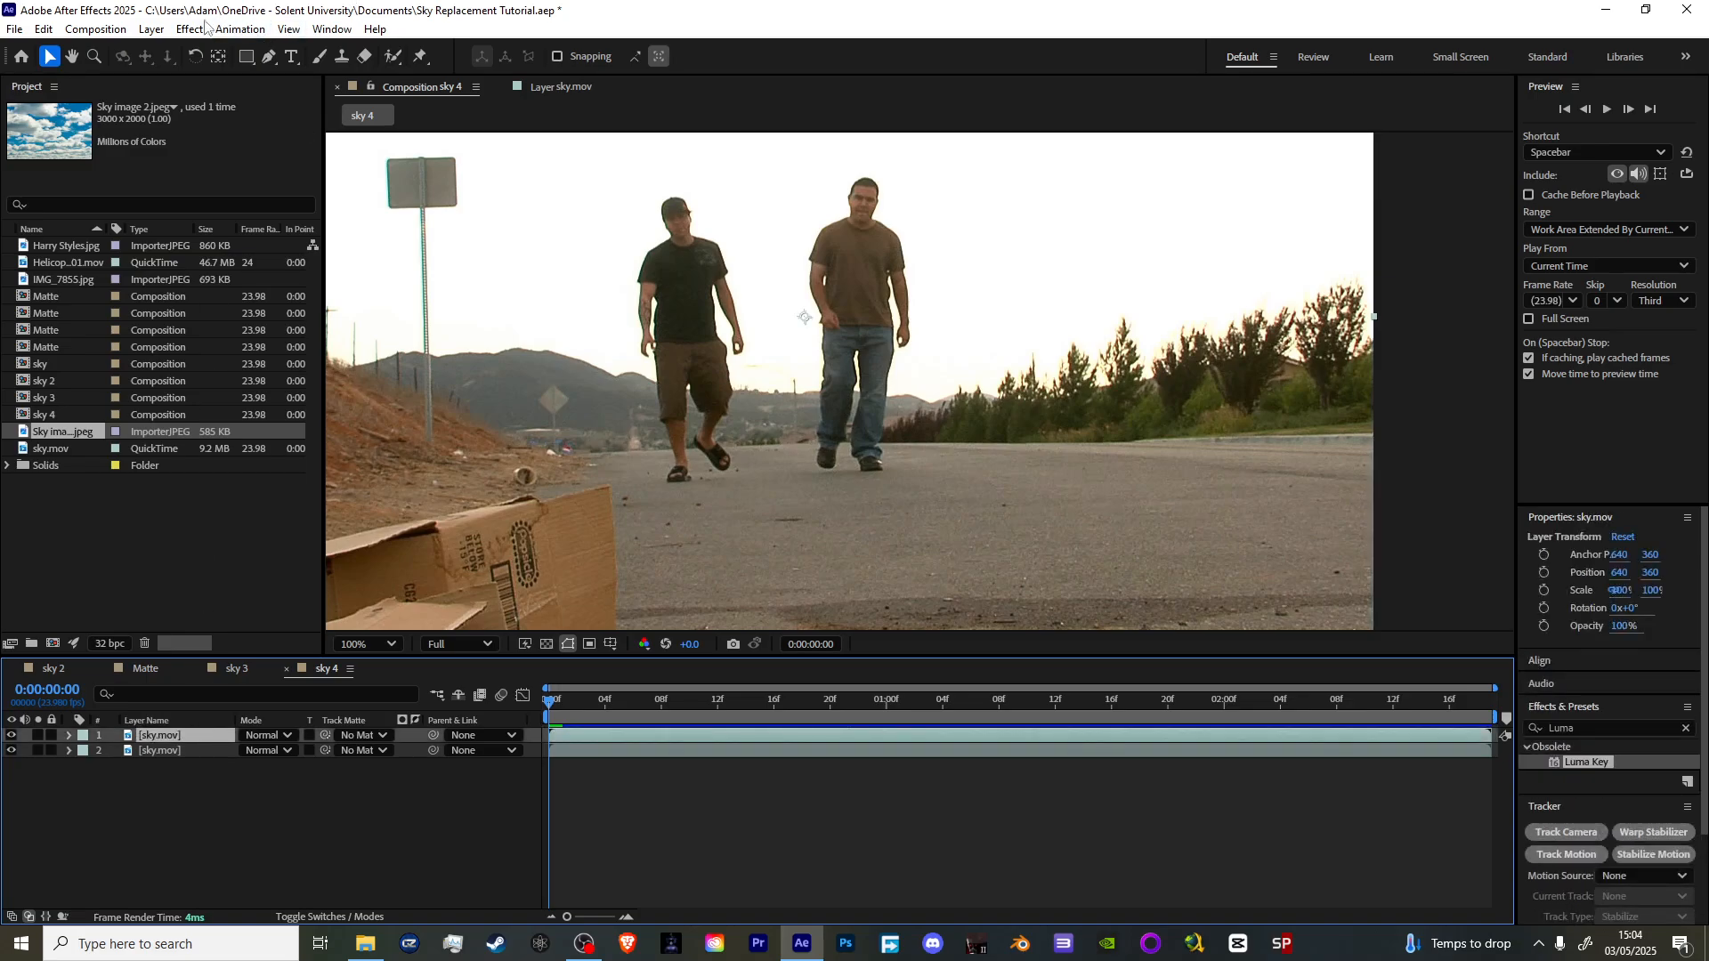
{"action": "left_click", "coordinate": [189, 29]}
{"action": "left_click", "coordinate": [215, 51]}
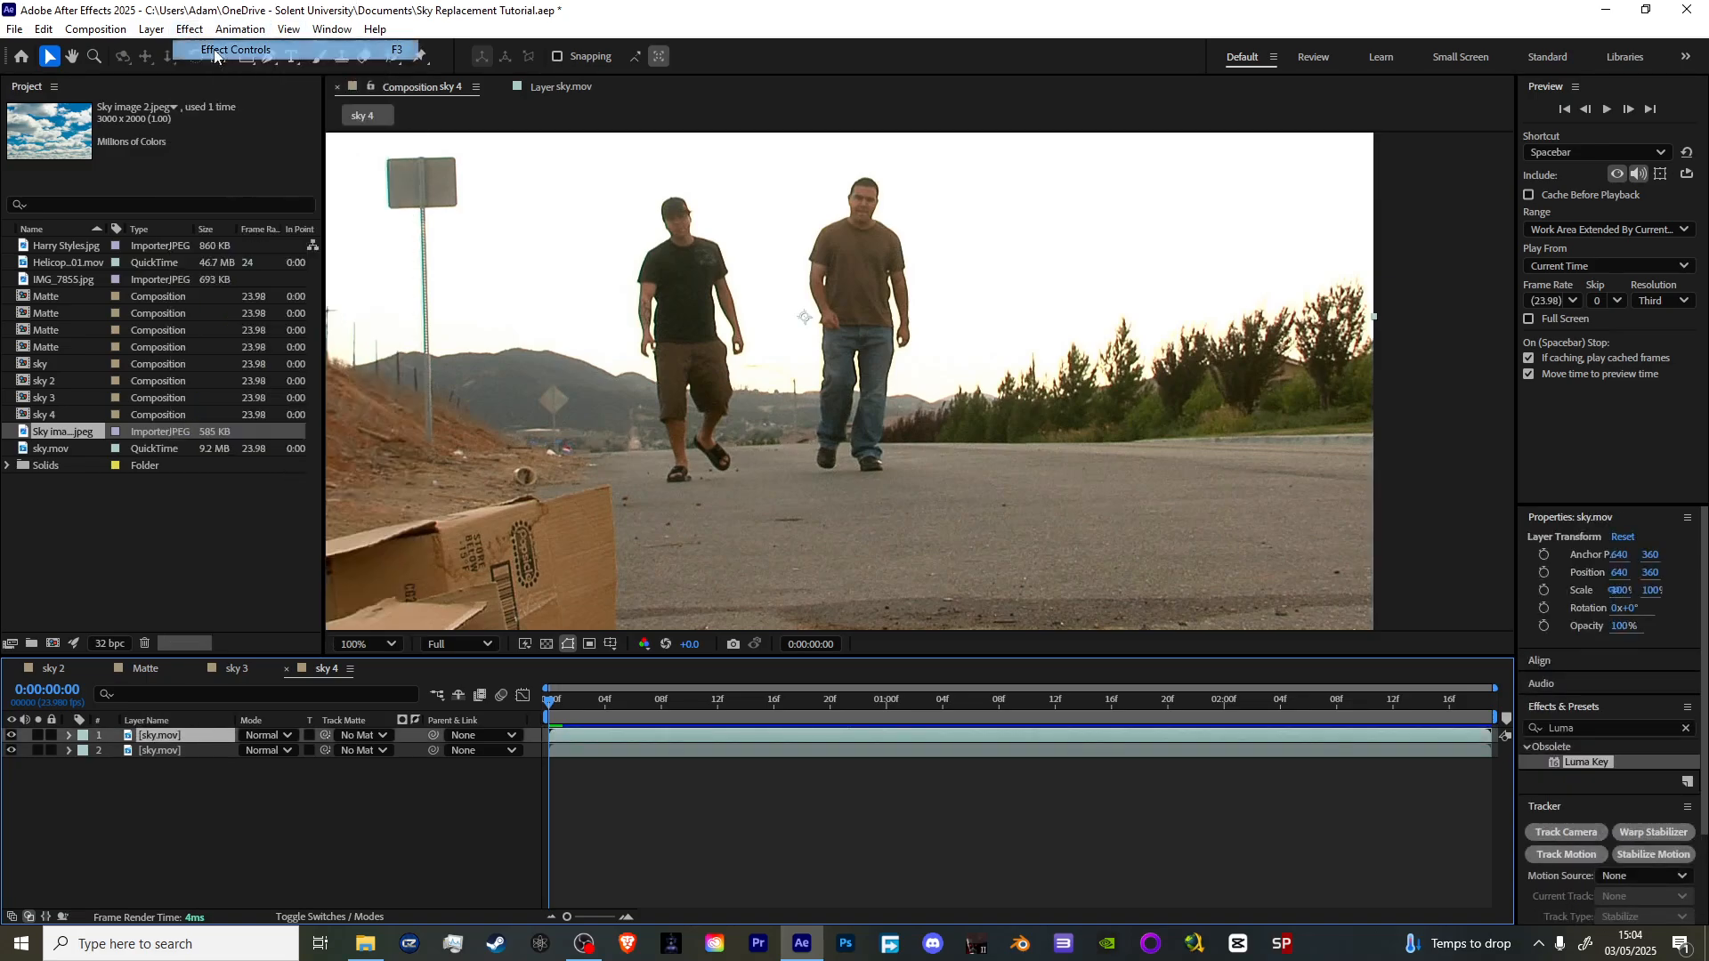
{"action": "left_click", "coordinate": [59, 123]}
{"action": "key", "text": "Delete"}
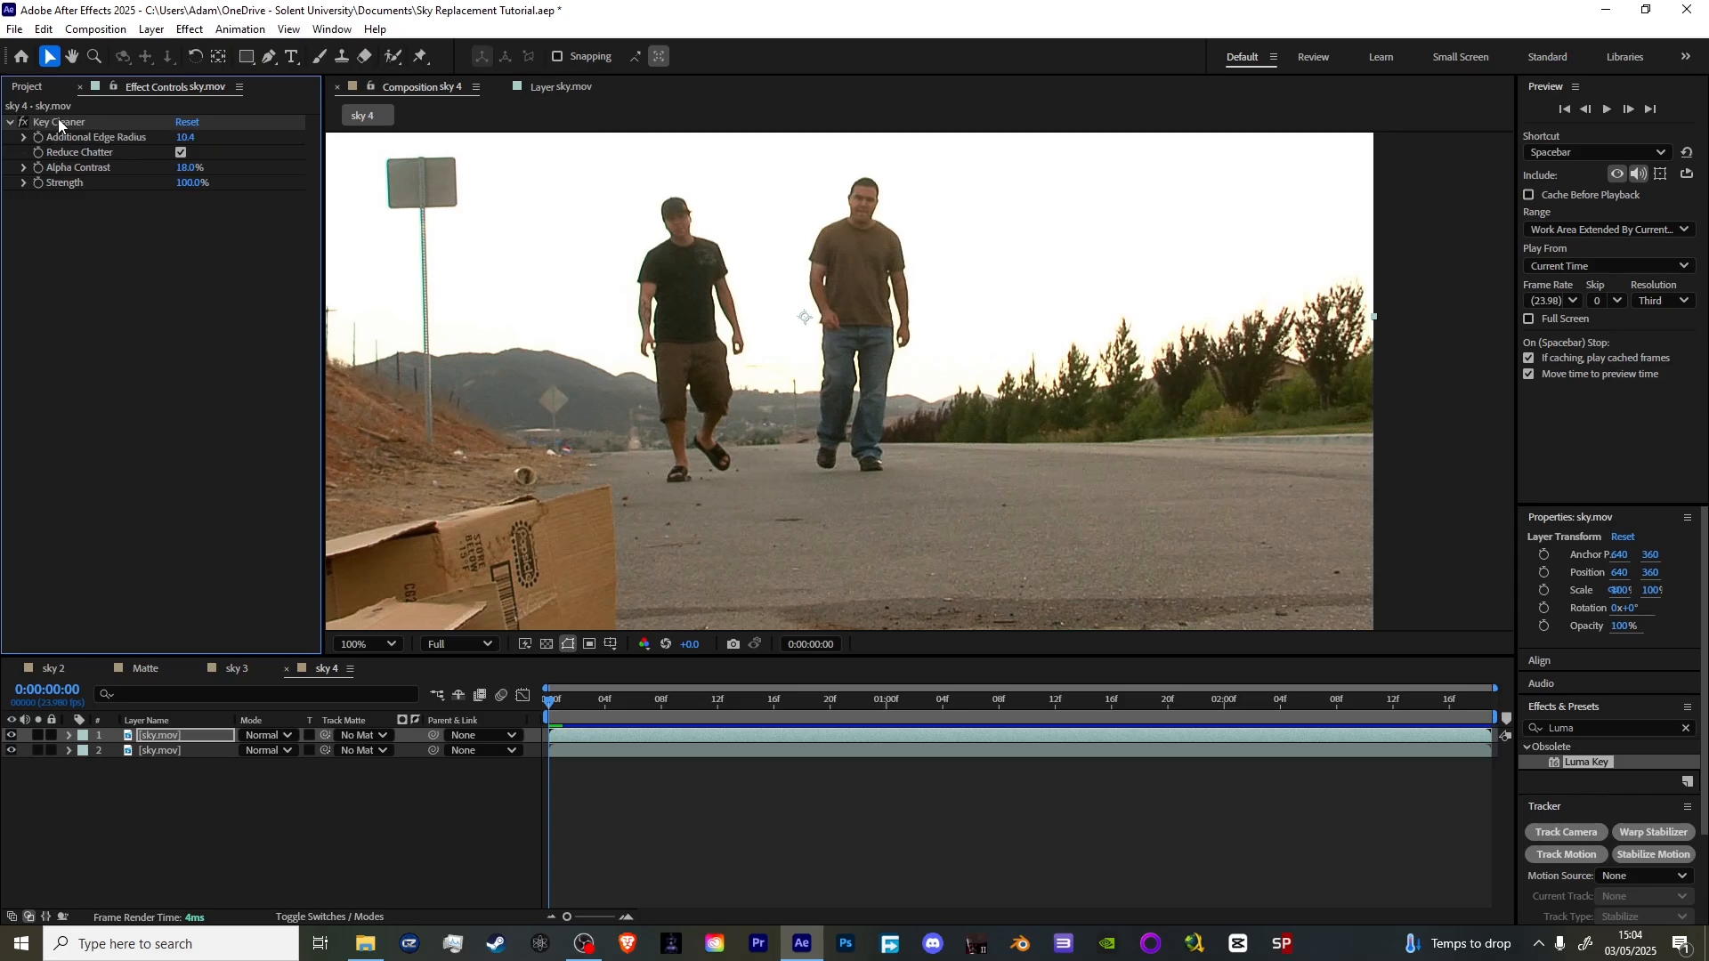
- Apply the Color Key effect to the upper sky.mov layer
{"action": "key", "text": "ctrl+space"}
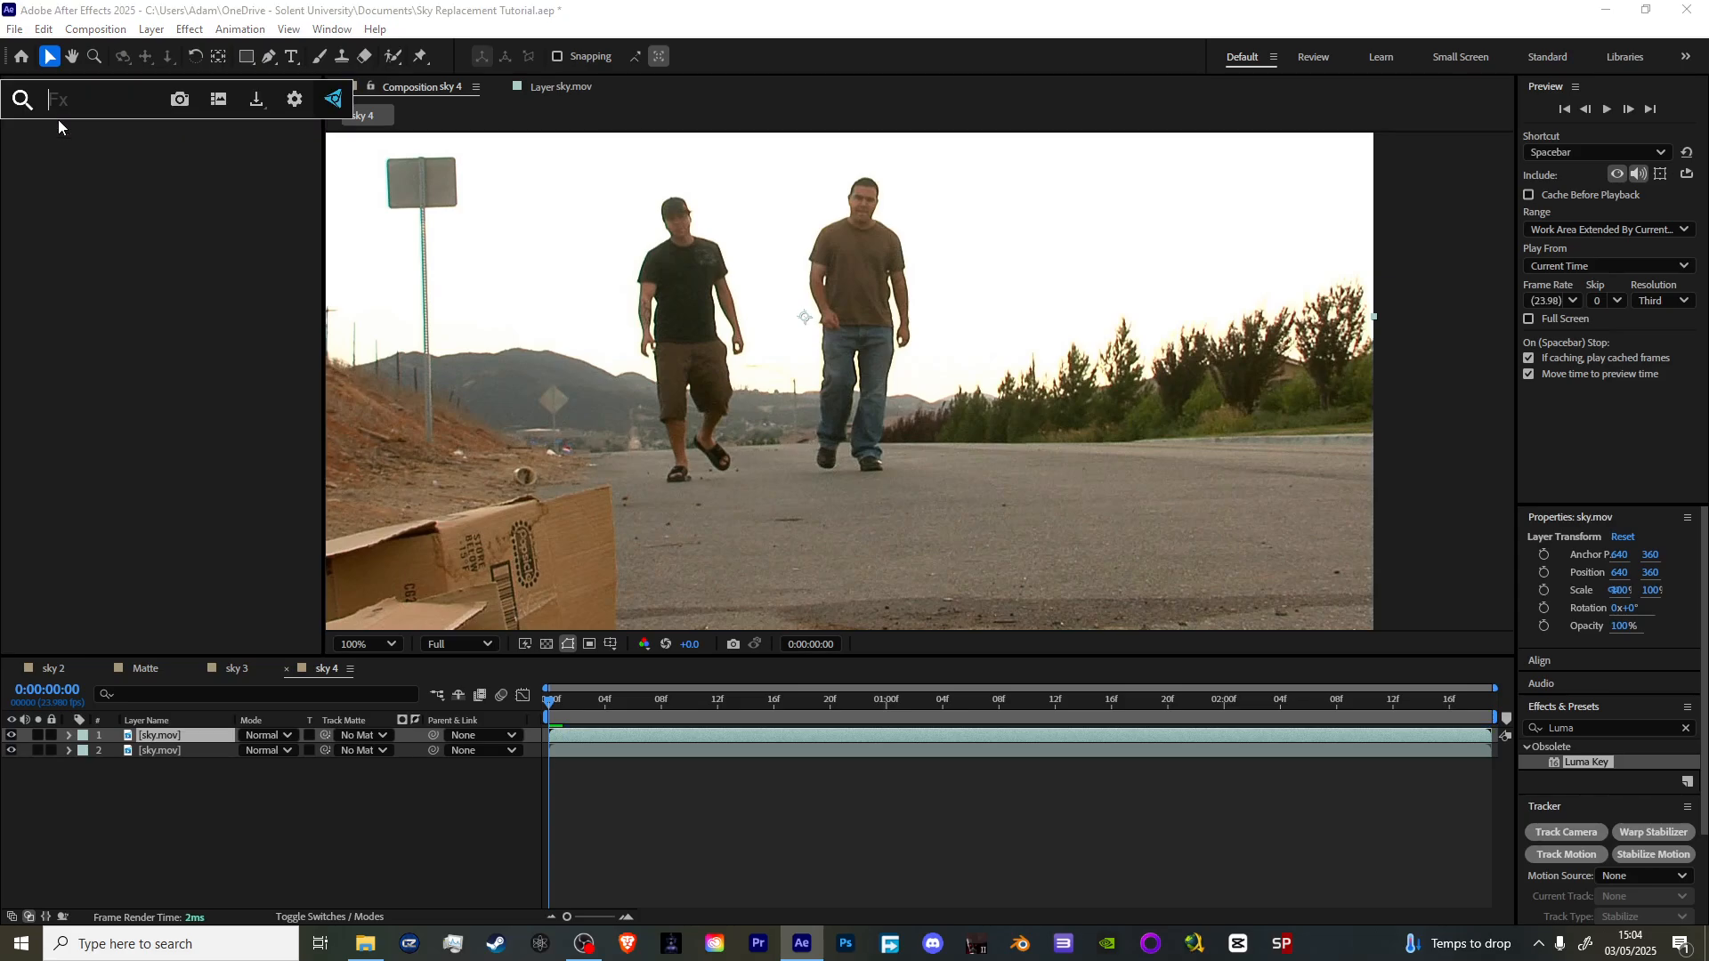
{"action": "type", "text": "color"}
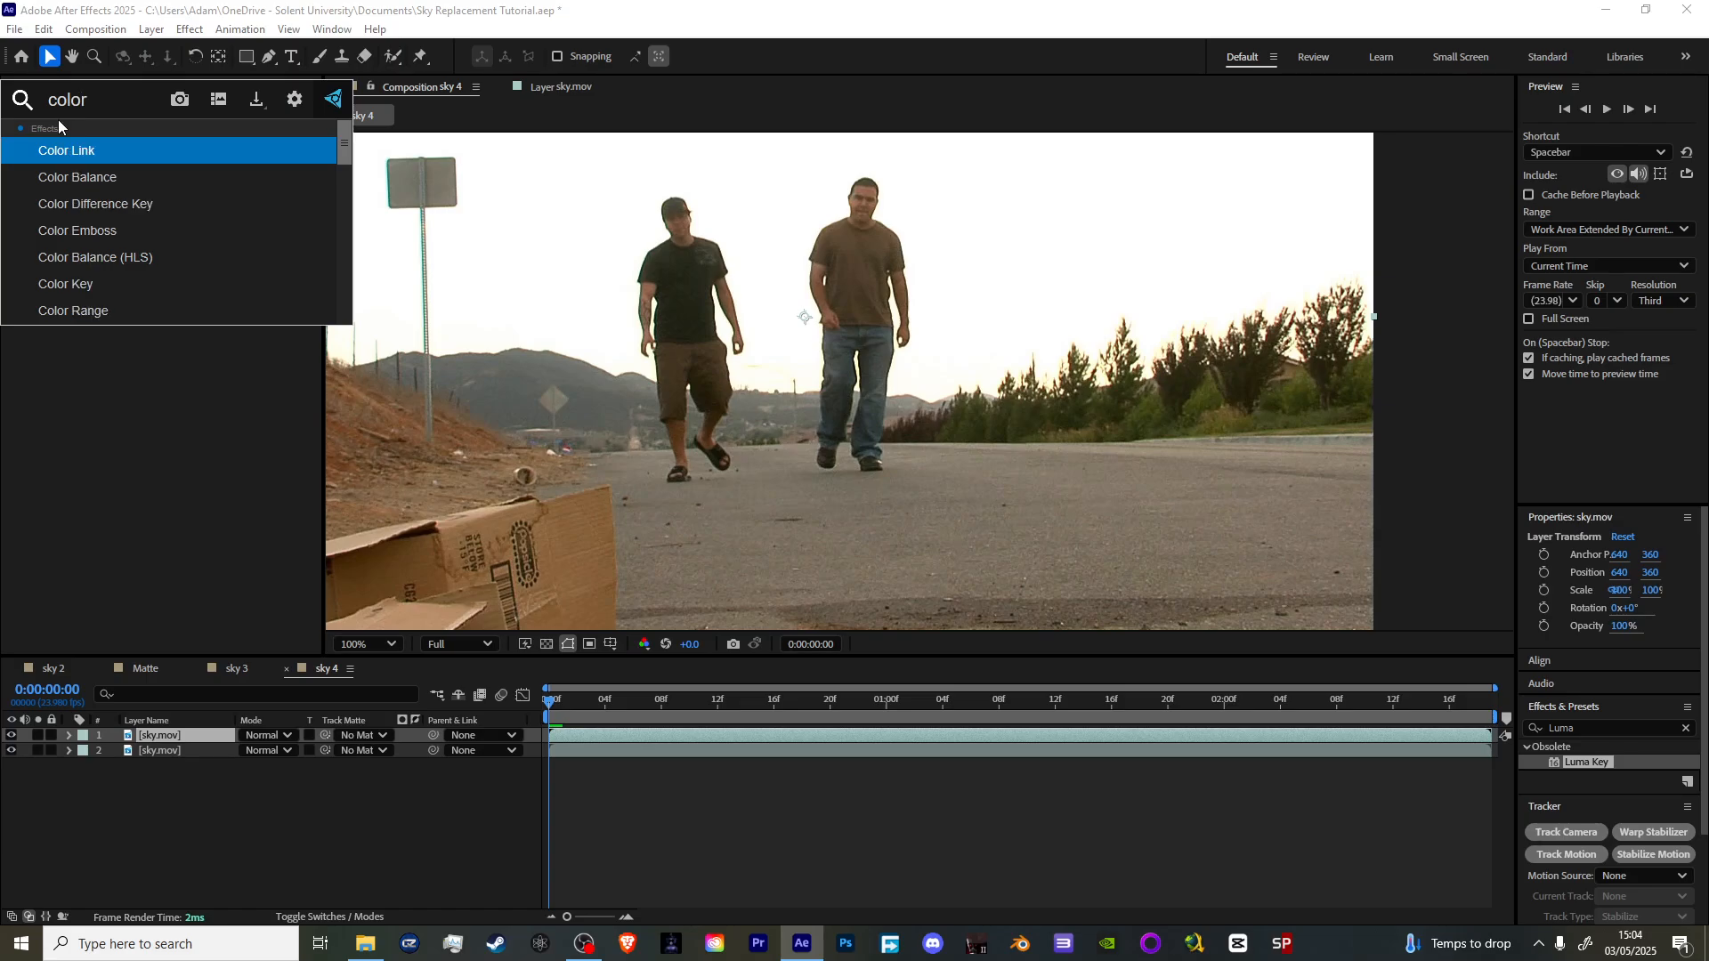
{"action": "type", "text": " key"}
{"action": "key", "text": "Return"}
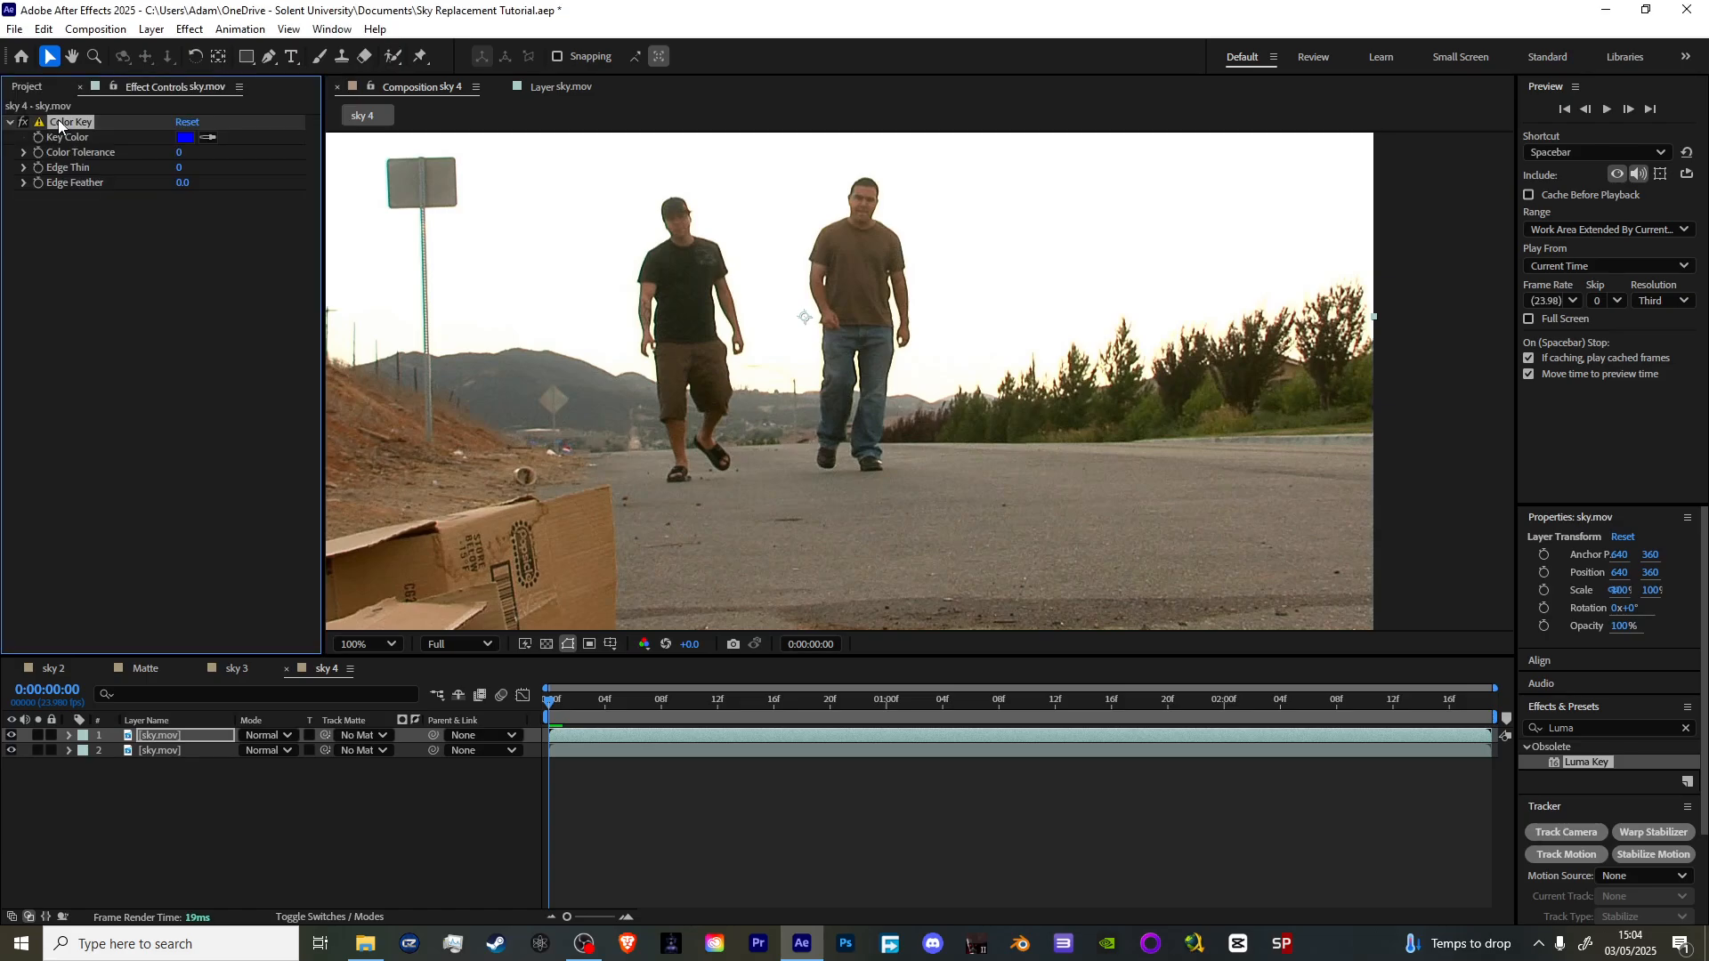
- Sample the white sky as the Key Color, solo the upper layer and set Color Tolerance to 71
{"action": "left_click", "coordinate": [208, 137]}
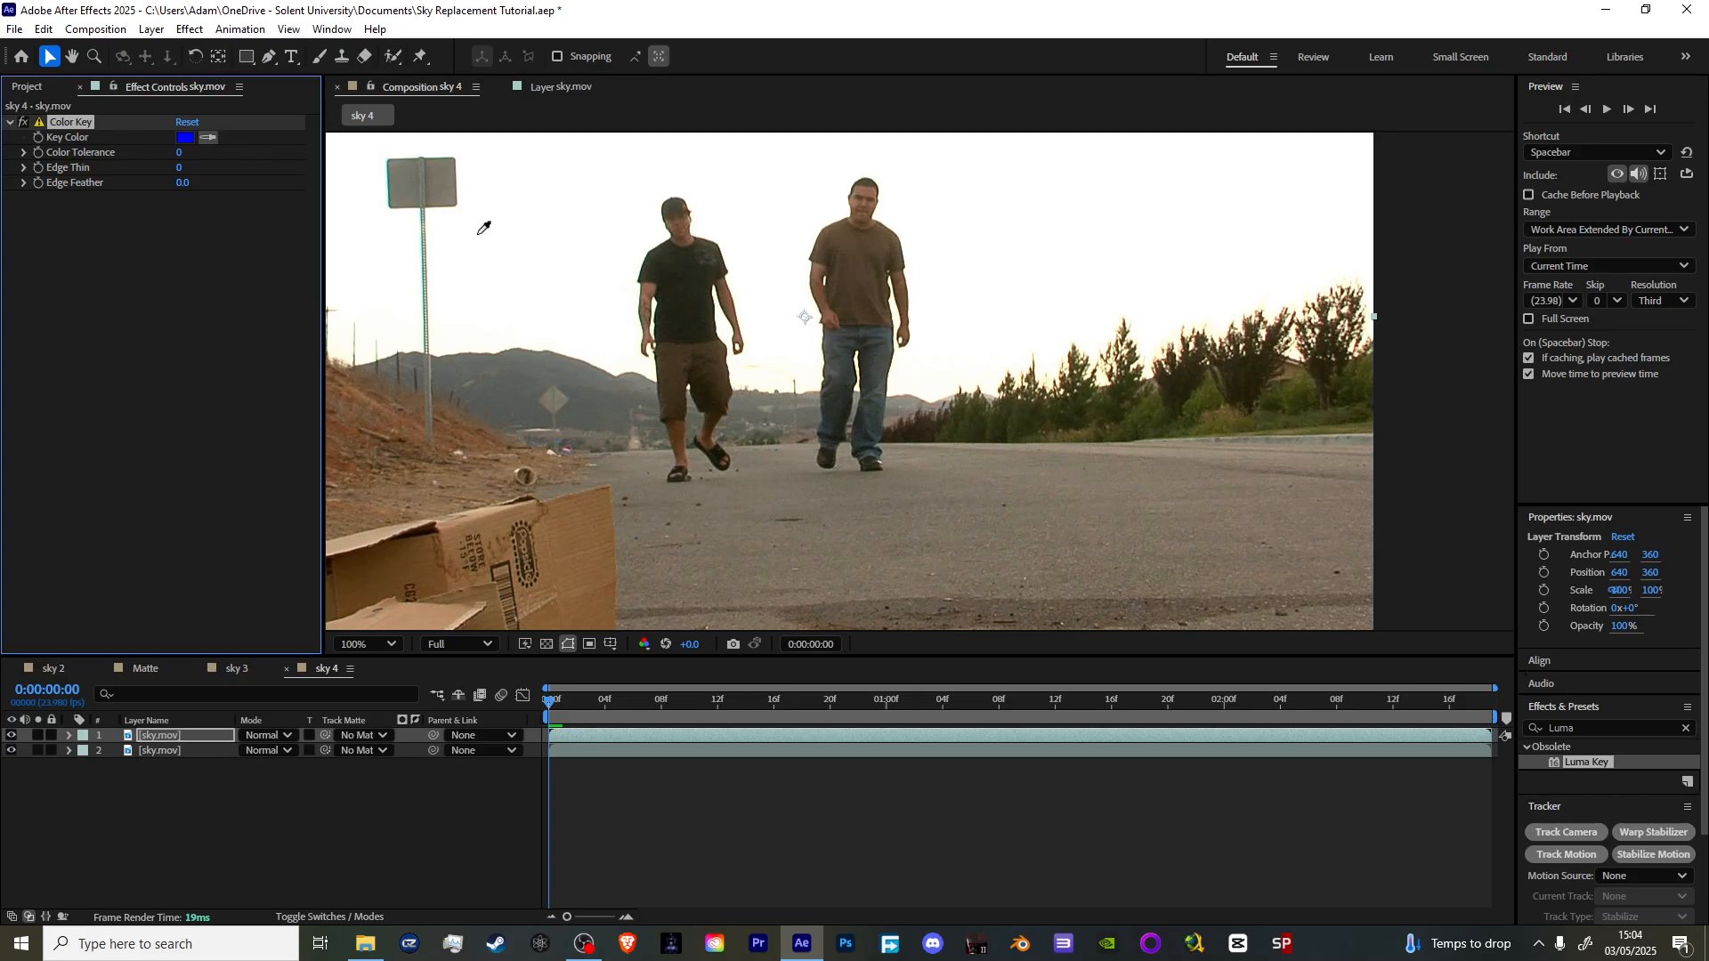
{"action": "left_click", "coordinate": [536, 181]}
{"action": "left_click", "coordinate": [38, 735]}
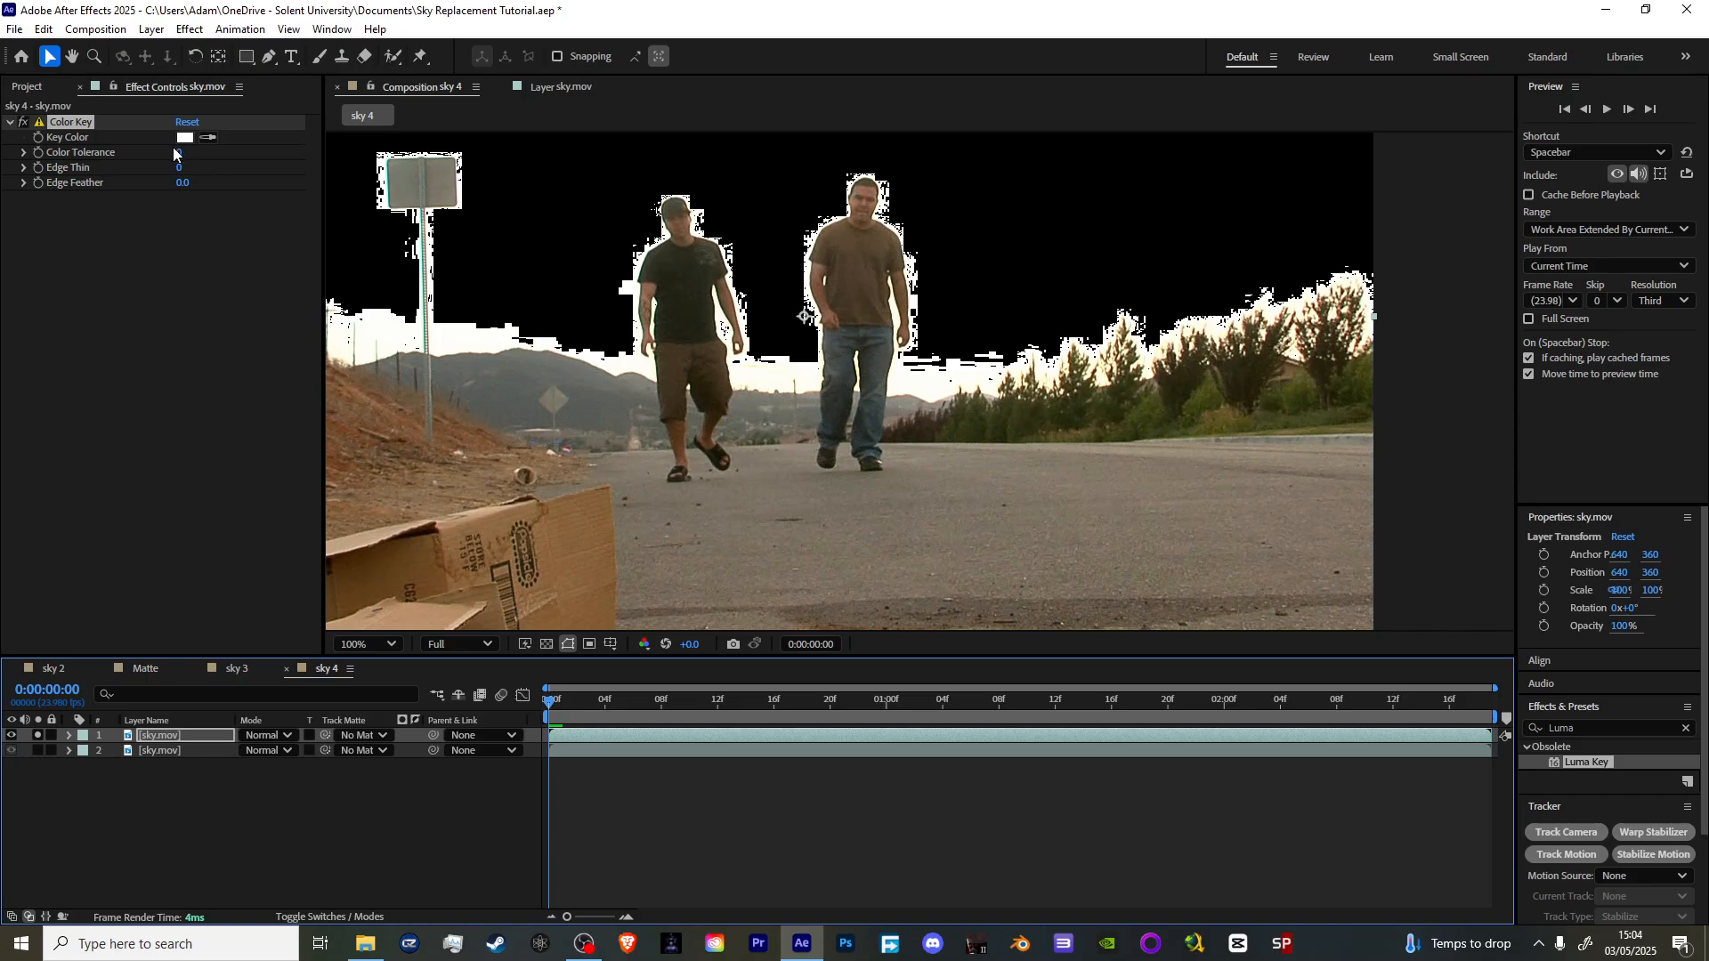
{"action": "left_click_drag", "start_coordinate": [179, 153], "coordinate": [242, 144]}
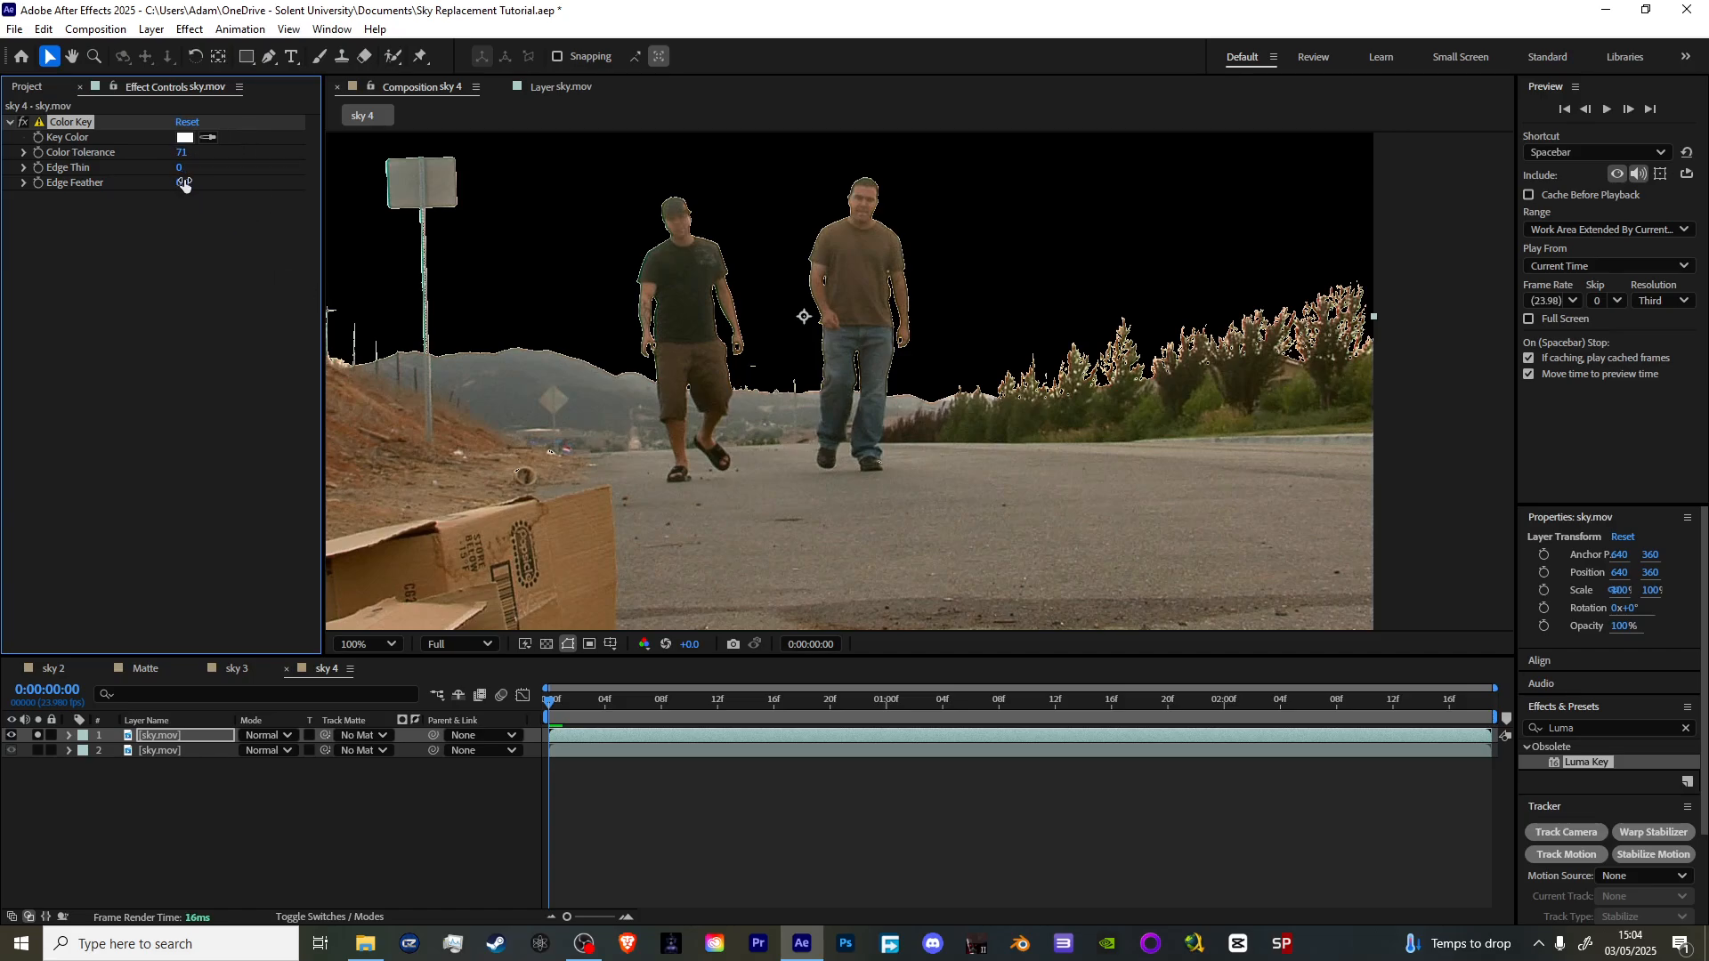
- Set the Color Key effect's Edge Feather to 0.4 and Color Tolerance to 77
{"action": "left_click_drag", "start_coordinate": [181, 183], "coordinate": [175, 185]}
{"action": "left_click_drag", "start_coordinate": [188, 186], "coordinate": [255, 153]}
- Apply the Key Cleaner effect to the upper sky.mov layer
{"action": "key", "text": "ctrl+space"}
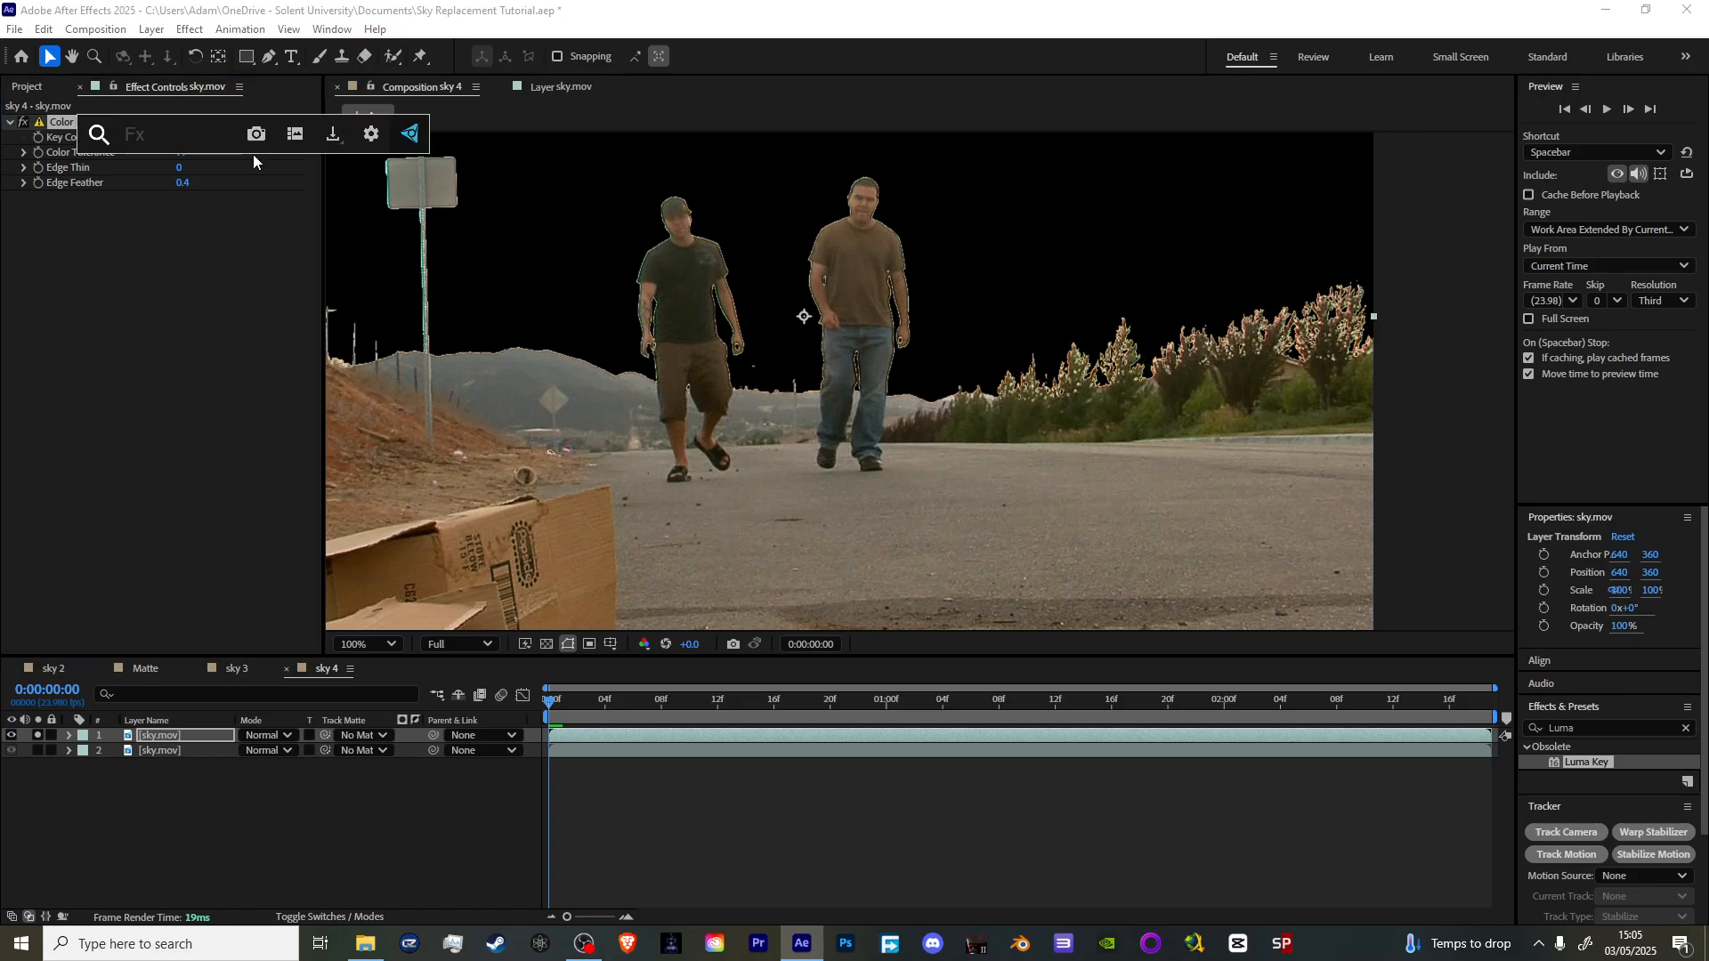
{"action": "type", "text": "key cleaner"}
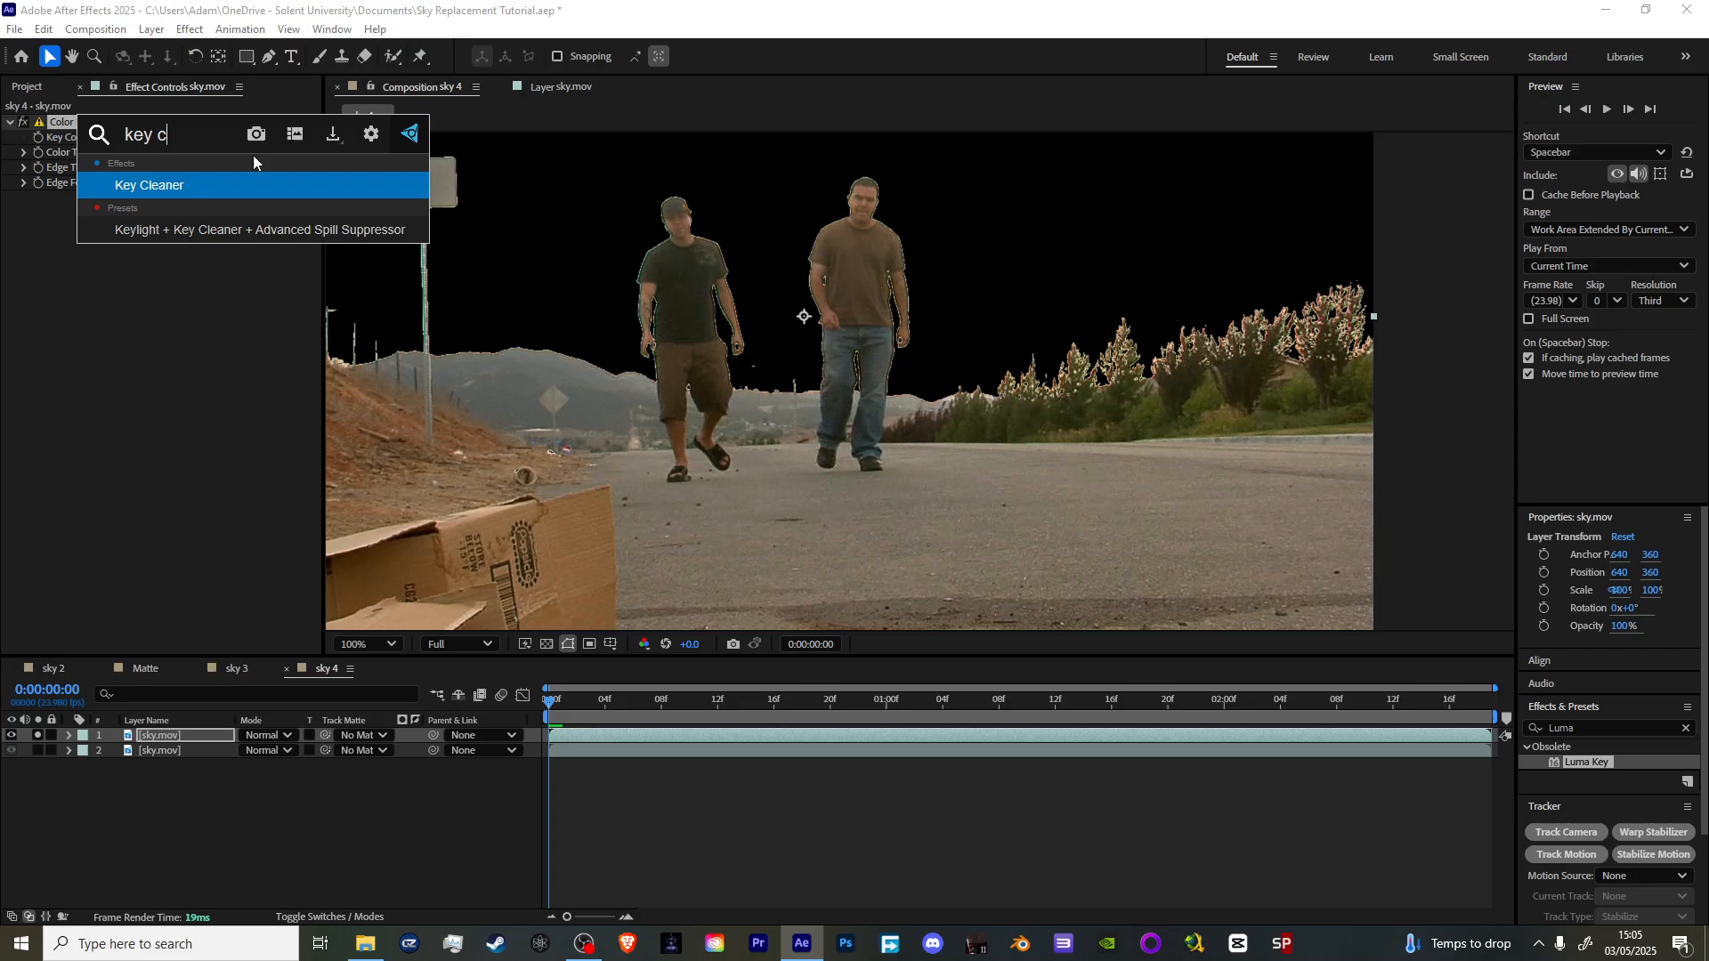
{"action": "key", "text": "Return"}
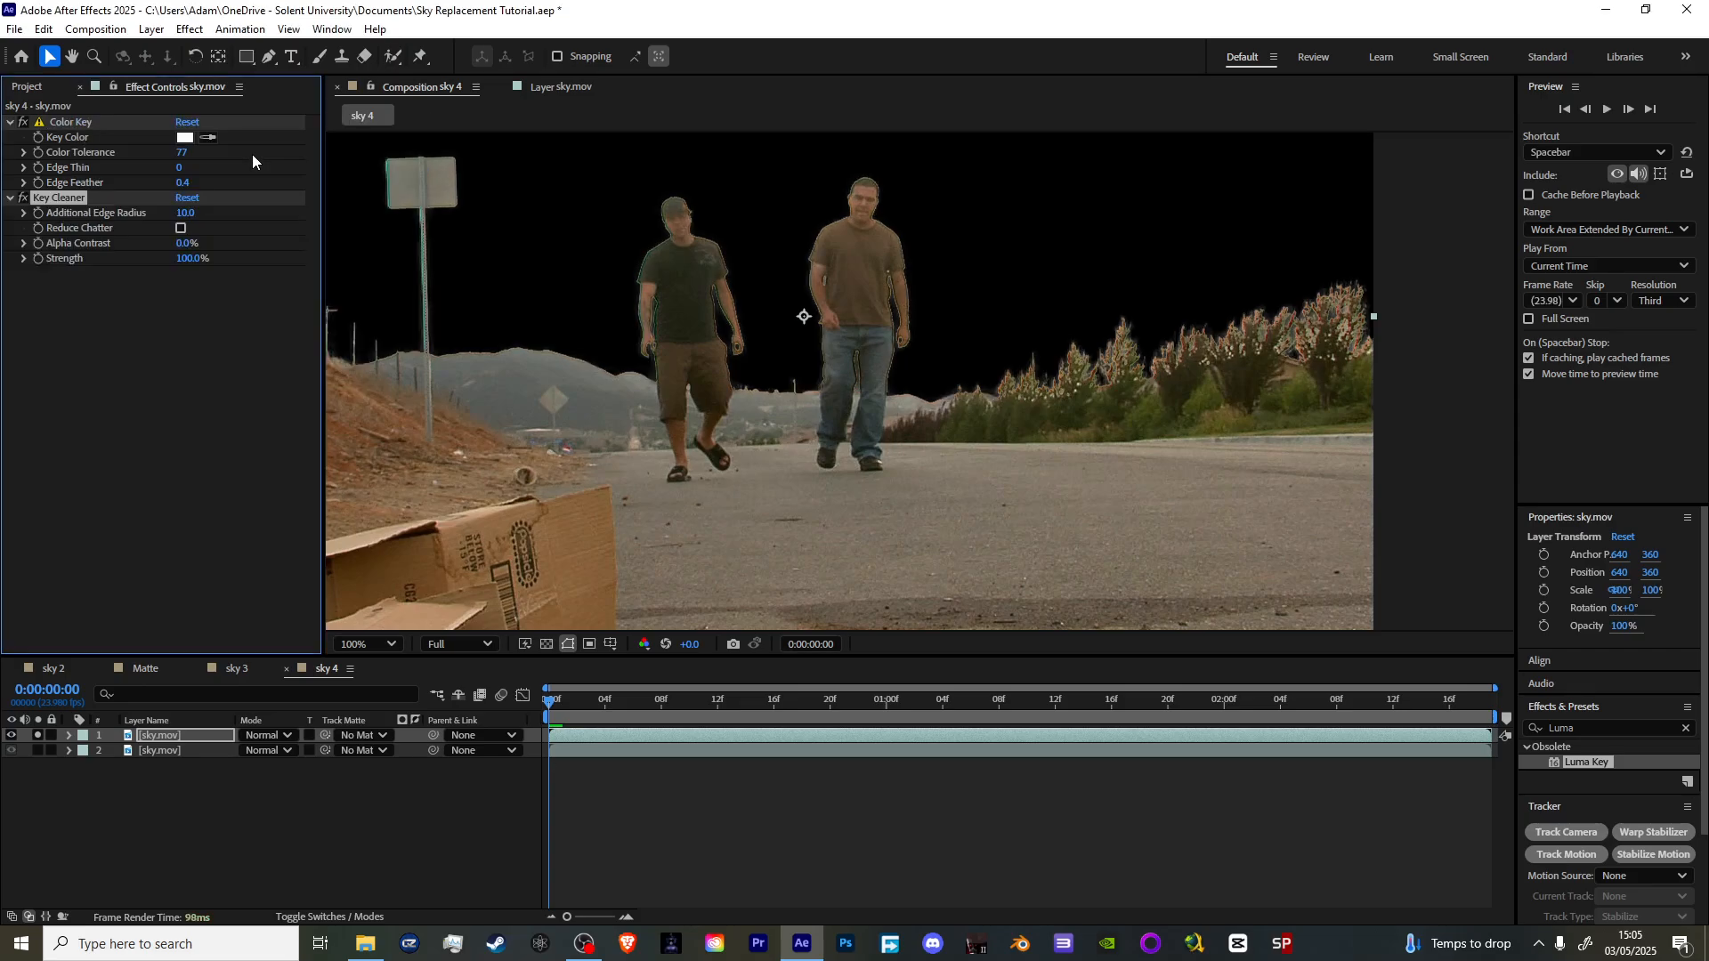
- Configure Key Cleaner with an Additional Edge Radius of 13.7, Reduce Chatter enabled and Alpha Contrast at 18%
{"action": "left_click_drag", "start_coordinate": [184, 214], "coordinate": [232, 196]}
{"action": "left_click", "coordinate": [181, 228]}
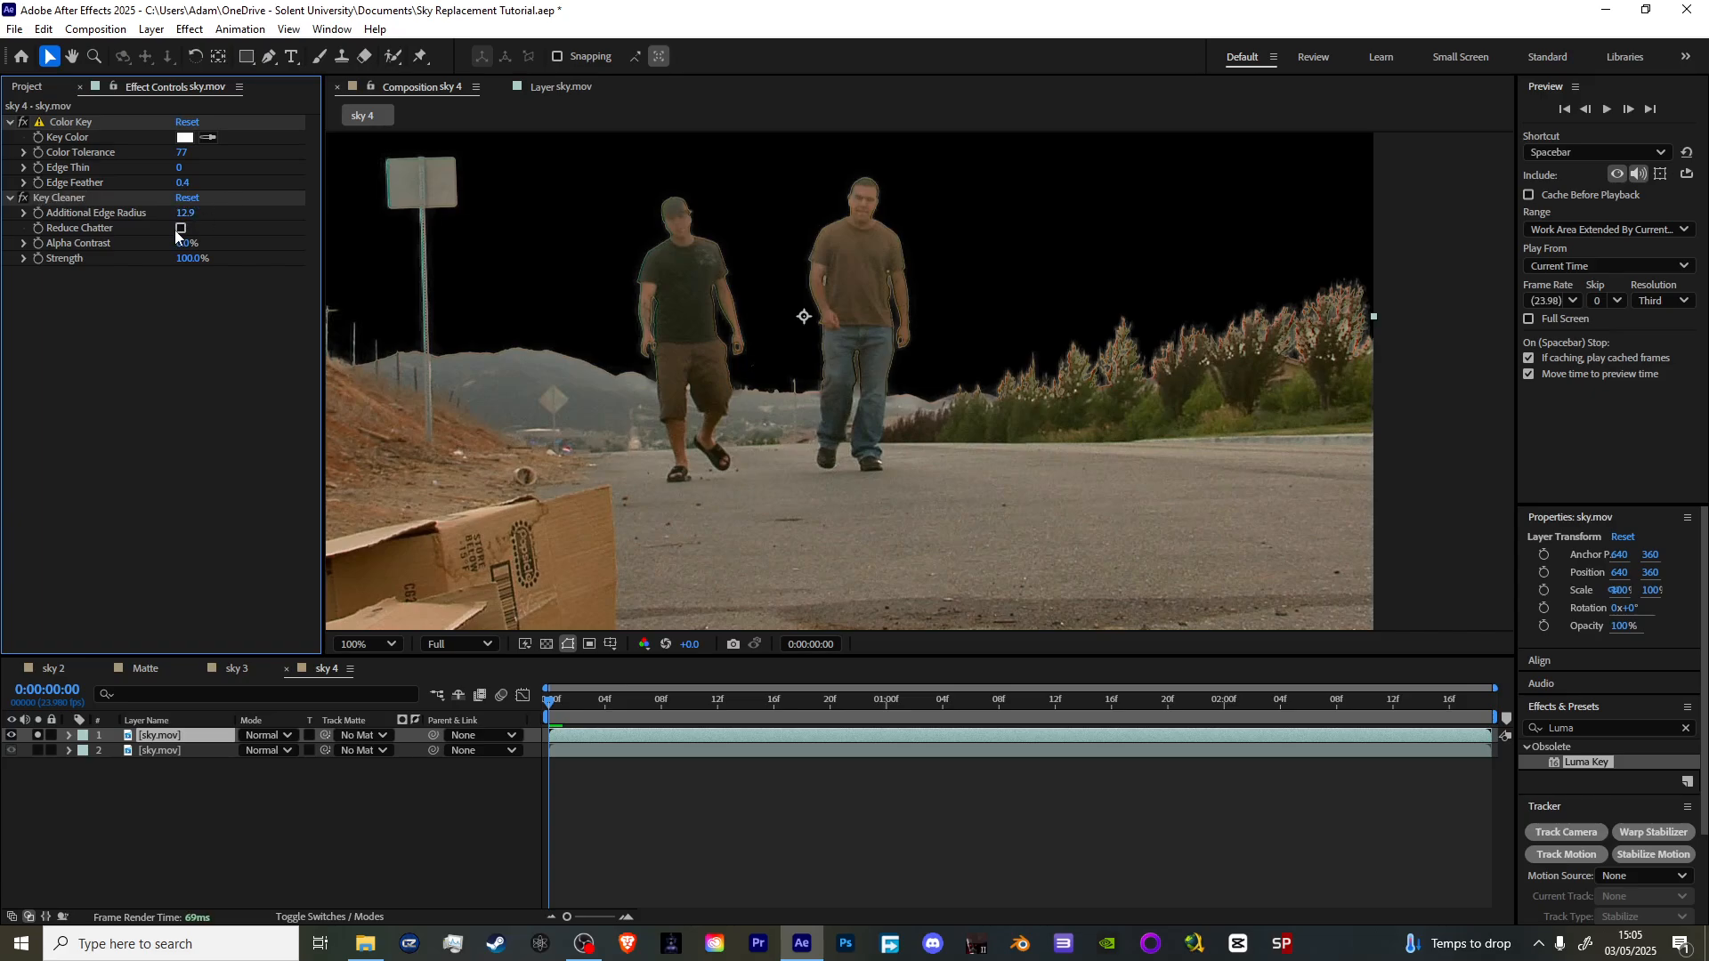
{"action": "left_click", "coordinate": [180, 228]}
{"action": "left_click_drag", "start_coordinate": [186, 213], "coordinate": [199, 246]}
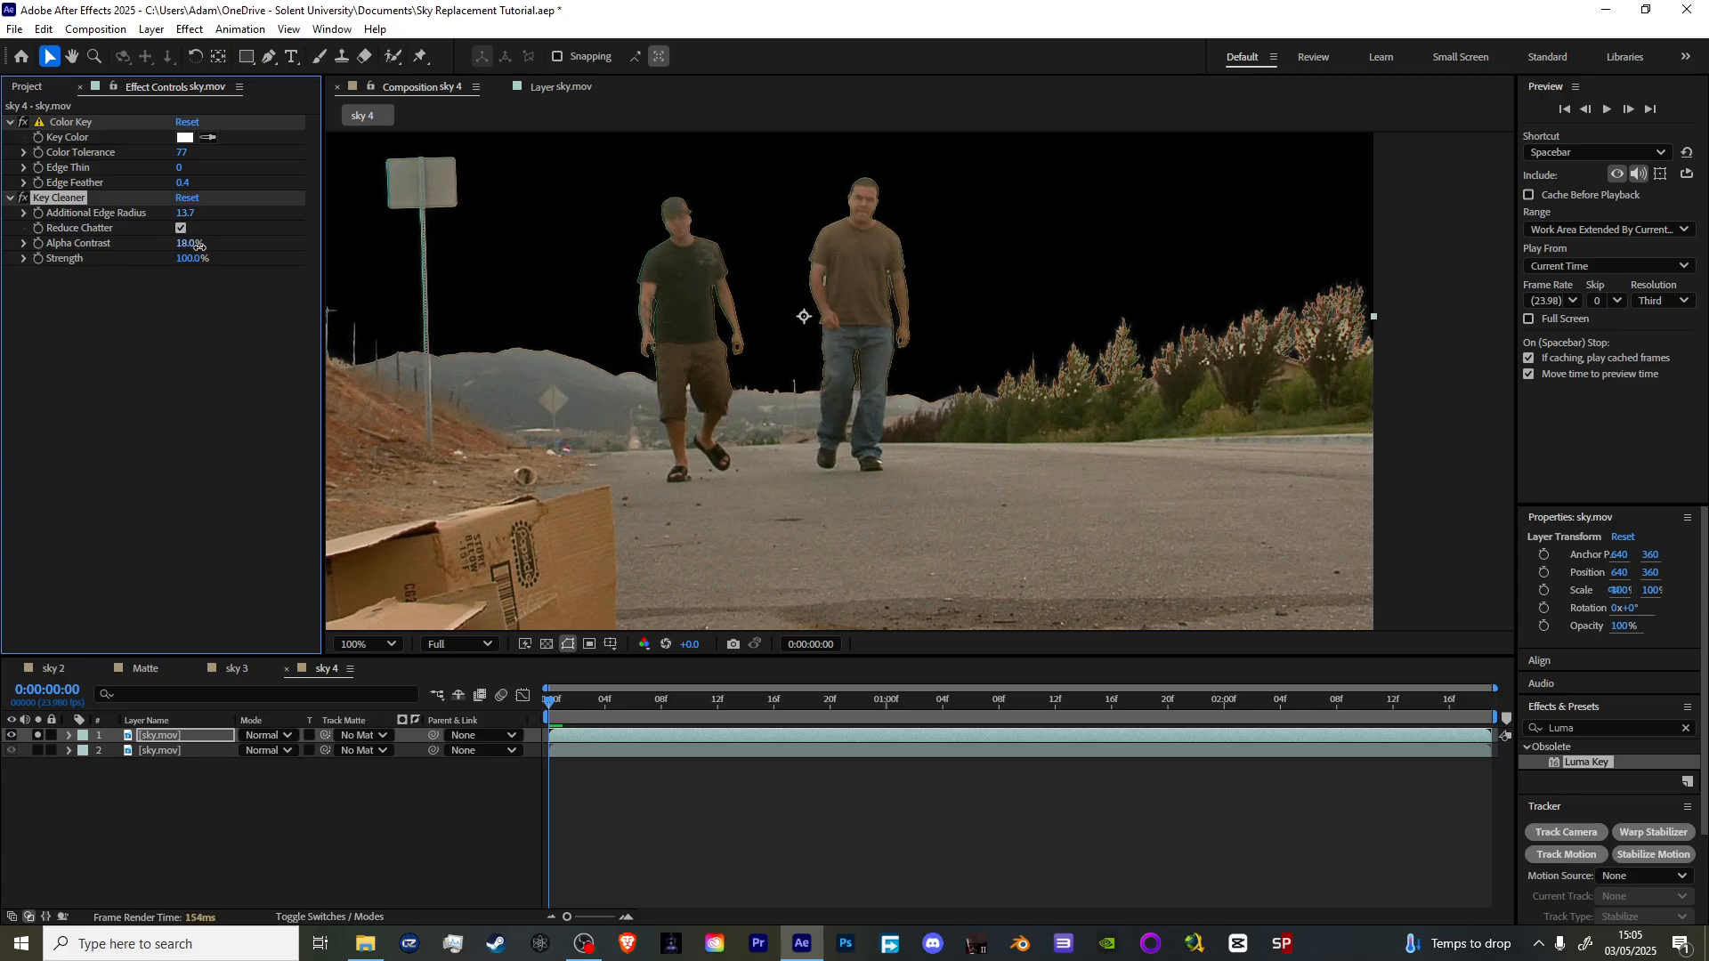
{"action": "left_click", "coordinate": [418, 841]}
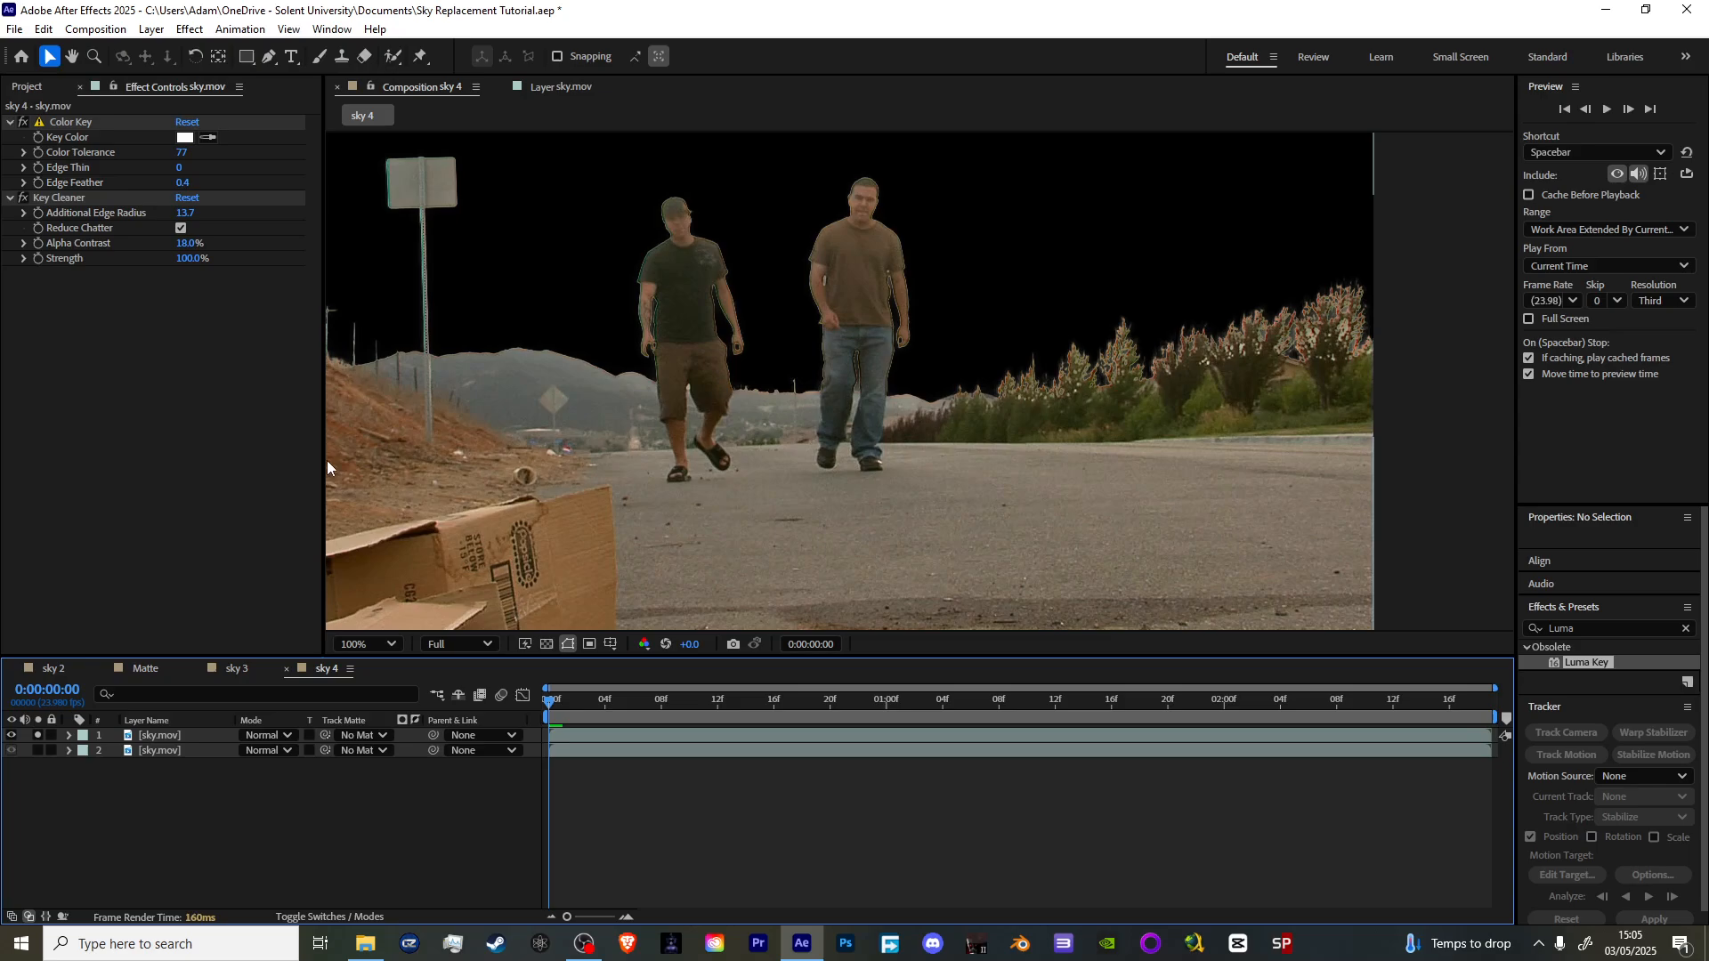
- Unsolo the upper sky.mov layer and place Sky image 2.jpeg between the two sky.mov layers
{"action": "left_click", "coordinate": [38, 736]}
{"action": "left_click", "coordinate": [71, 86]}
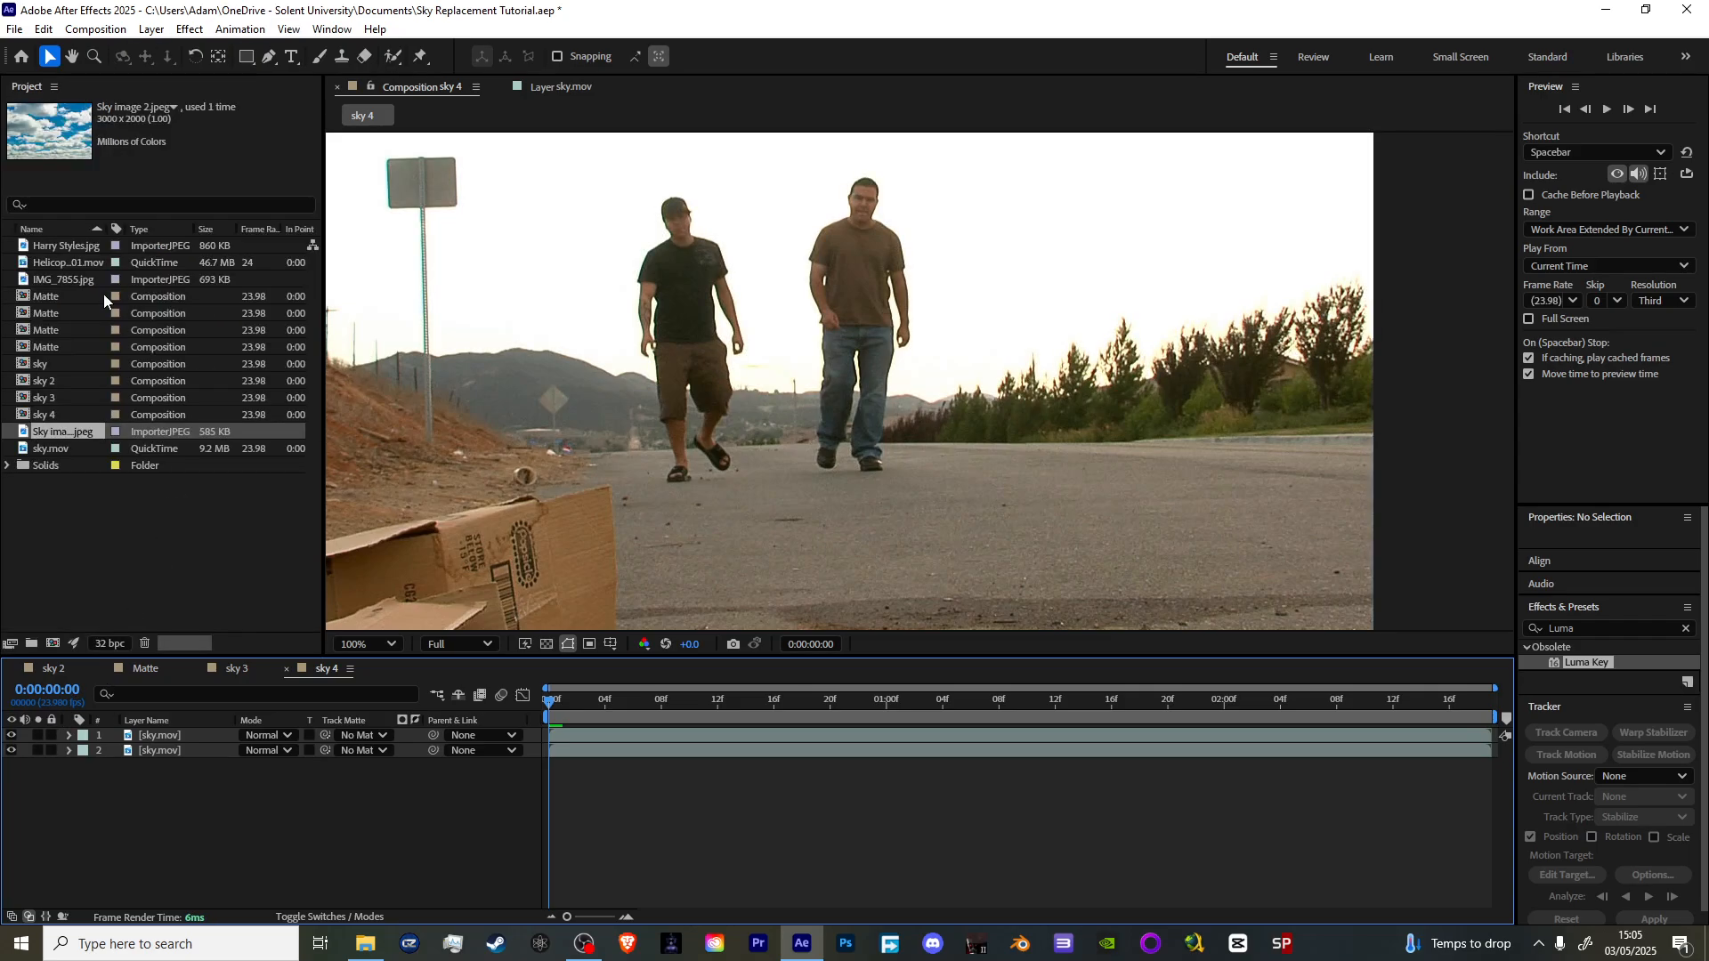
{"action": "left_click_drag", "start_coordinate": [31, 161], "coordinate": [180, 757]}
{"action": "left_click", "coordinate": [184, 750]}
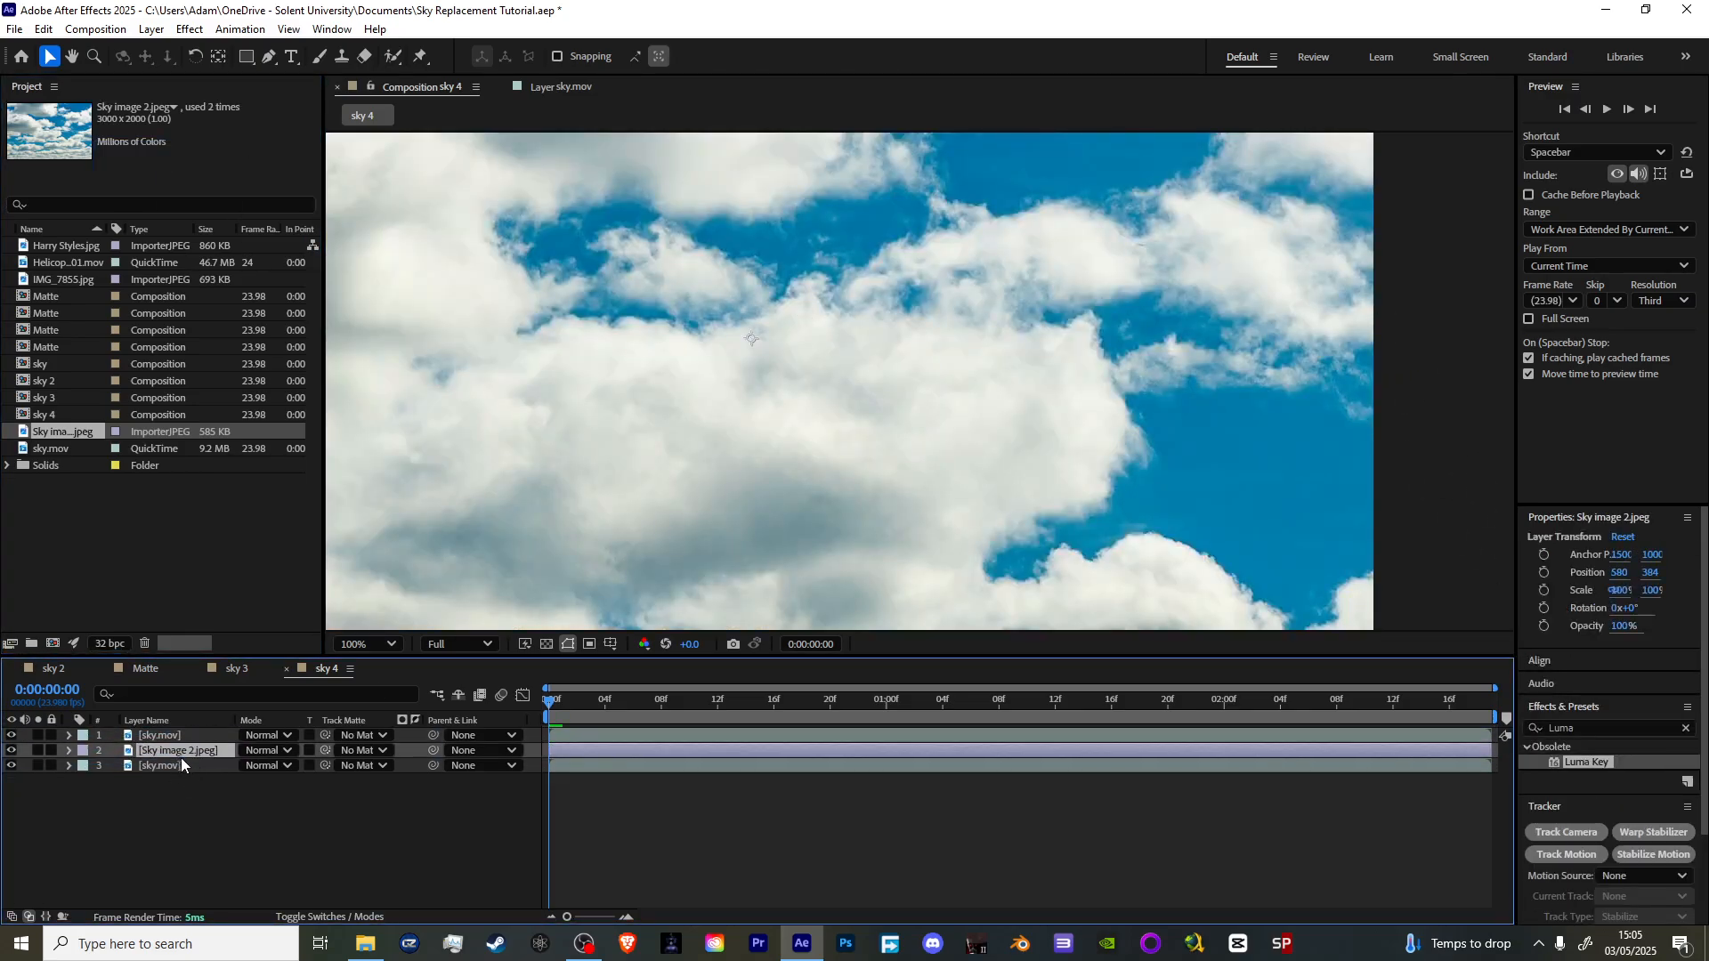
- Rename the keyed upper sky.mov layer as Colour Key
{"action": "left_click", "coordinate": [219, 737]}
{"action": "right_click", "coordinate": [219, 737]}
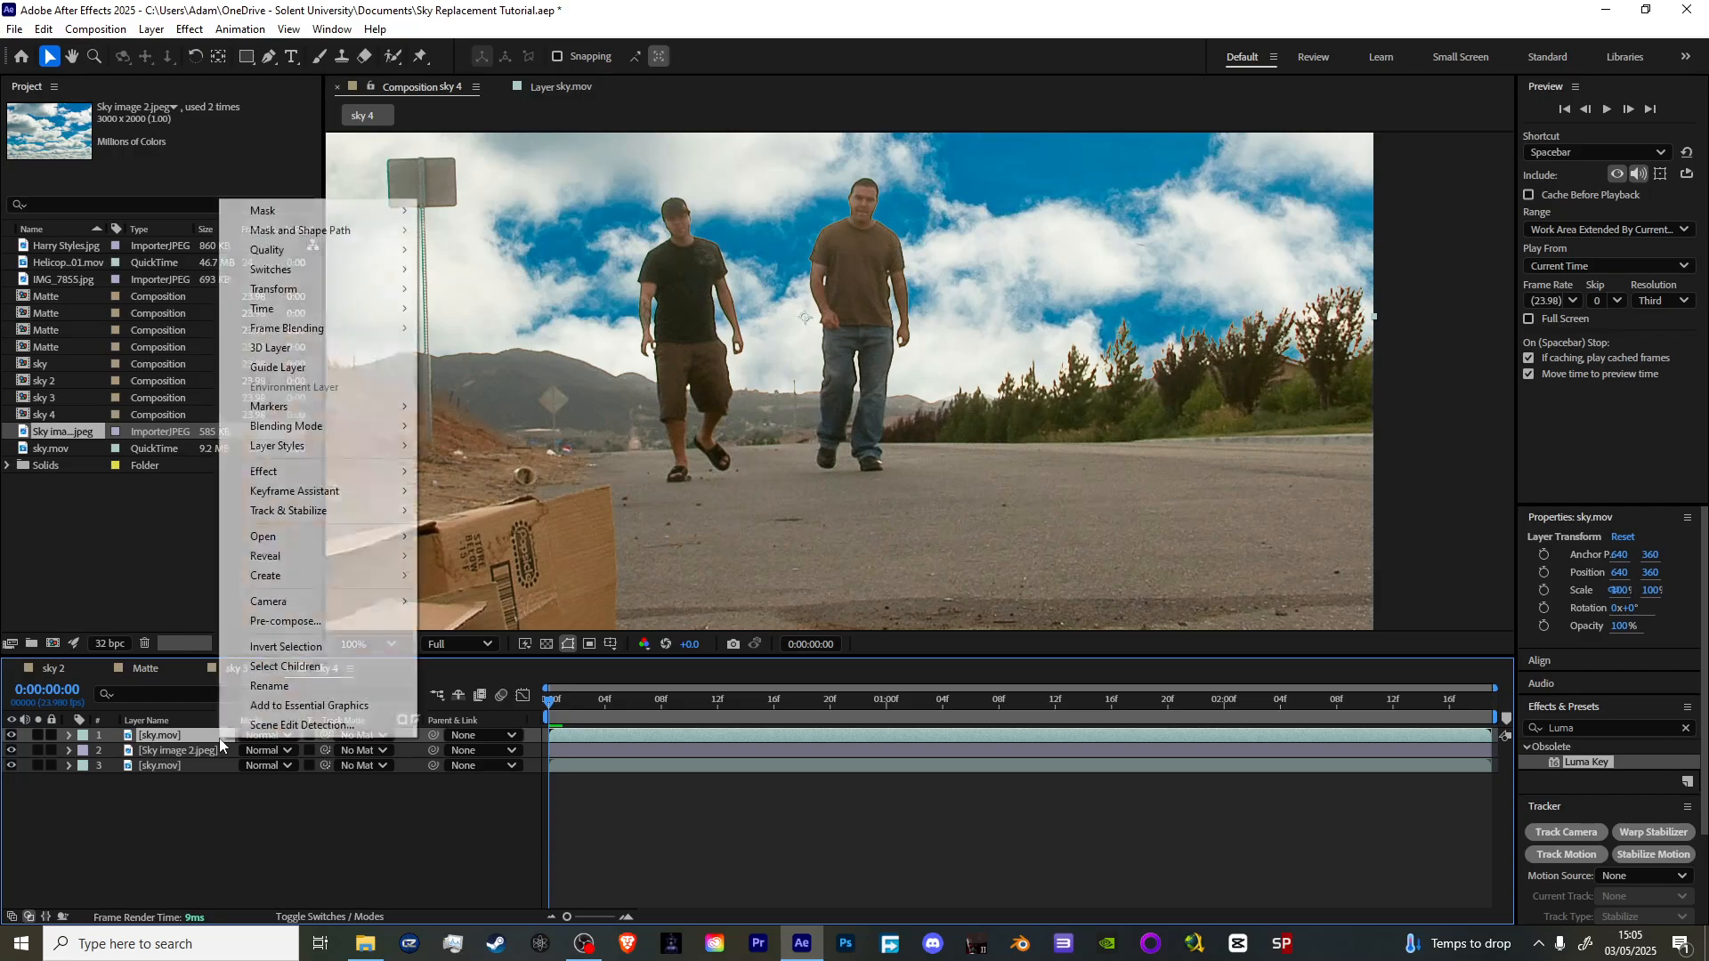
{"action": "left_click", "coordinate": [271, 685]}
{"action": "type", "text": "Col"}
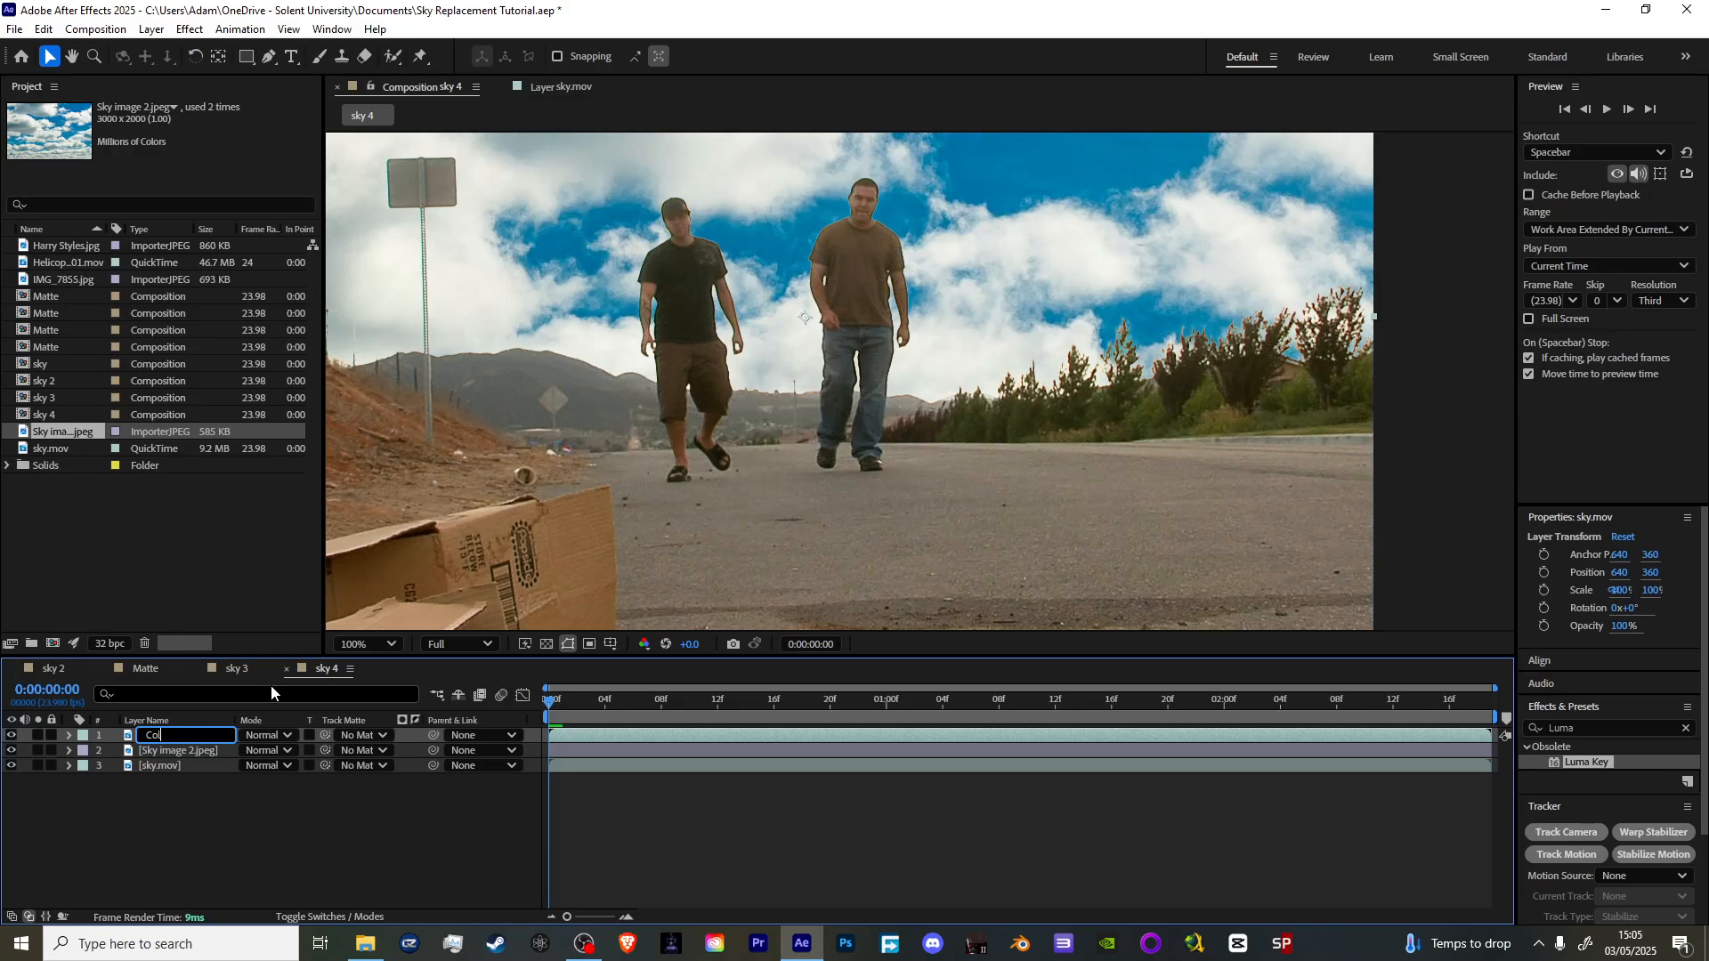
{"action": "type", "text": "our Key"}
{"action": "key", "text": "Return"}
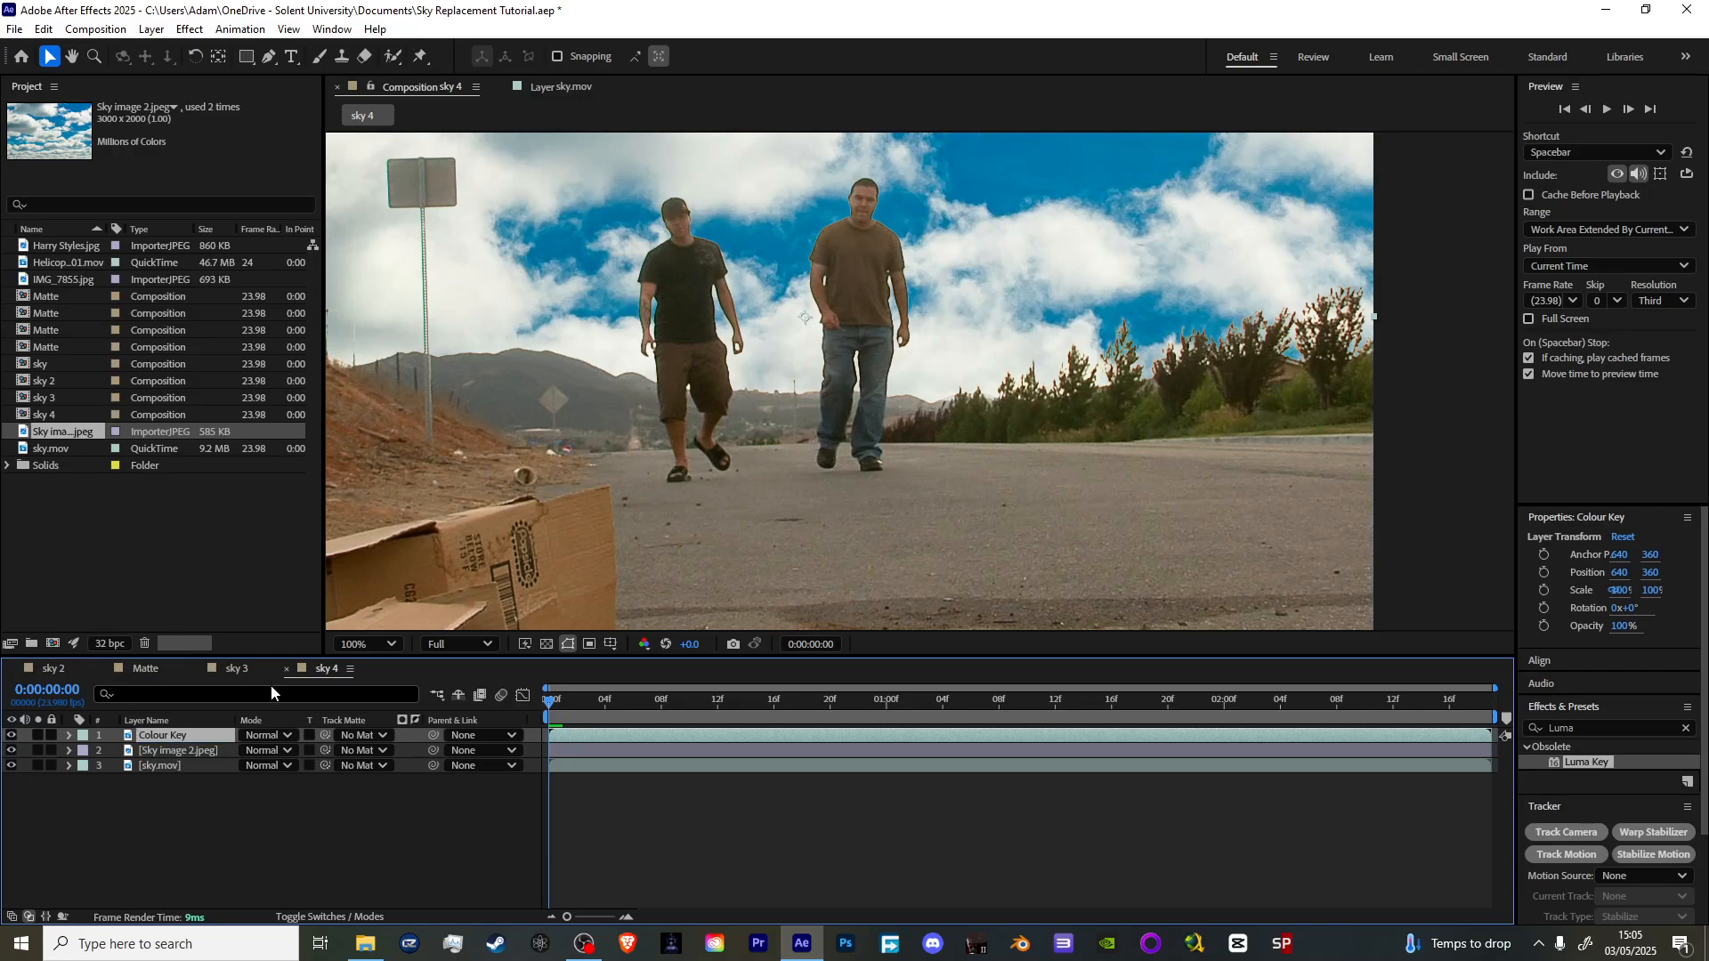
- Delete the Colour Key and Sky image 2.jpeg layers from the sky 4 composition
{"action": "scroll", "coordinate": [965, 356], "scroll_direction": "down", "scroll_amount": 2}
{"action": "scroll", "coordinate": [965, 356], "scroll_direction": "up", "scroll_amount": 2}
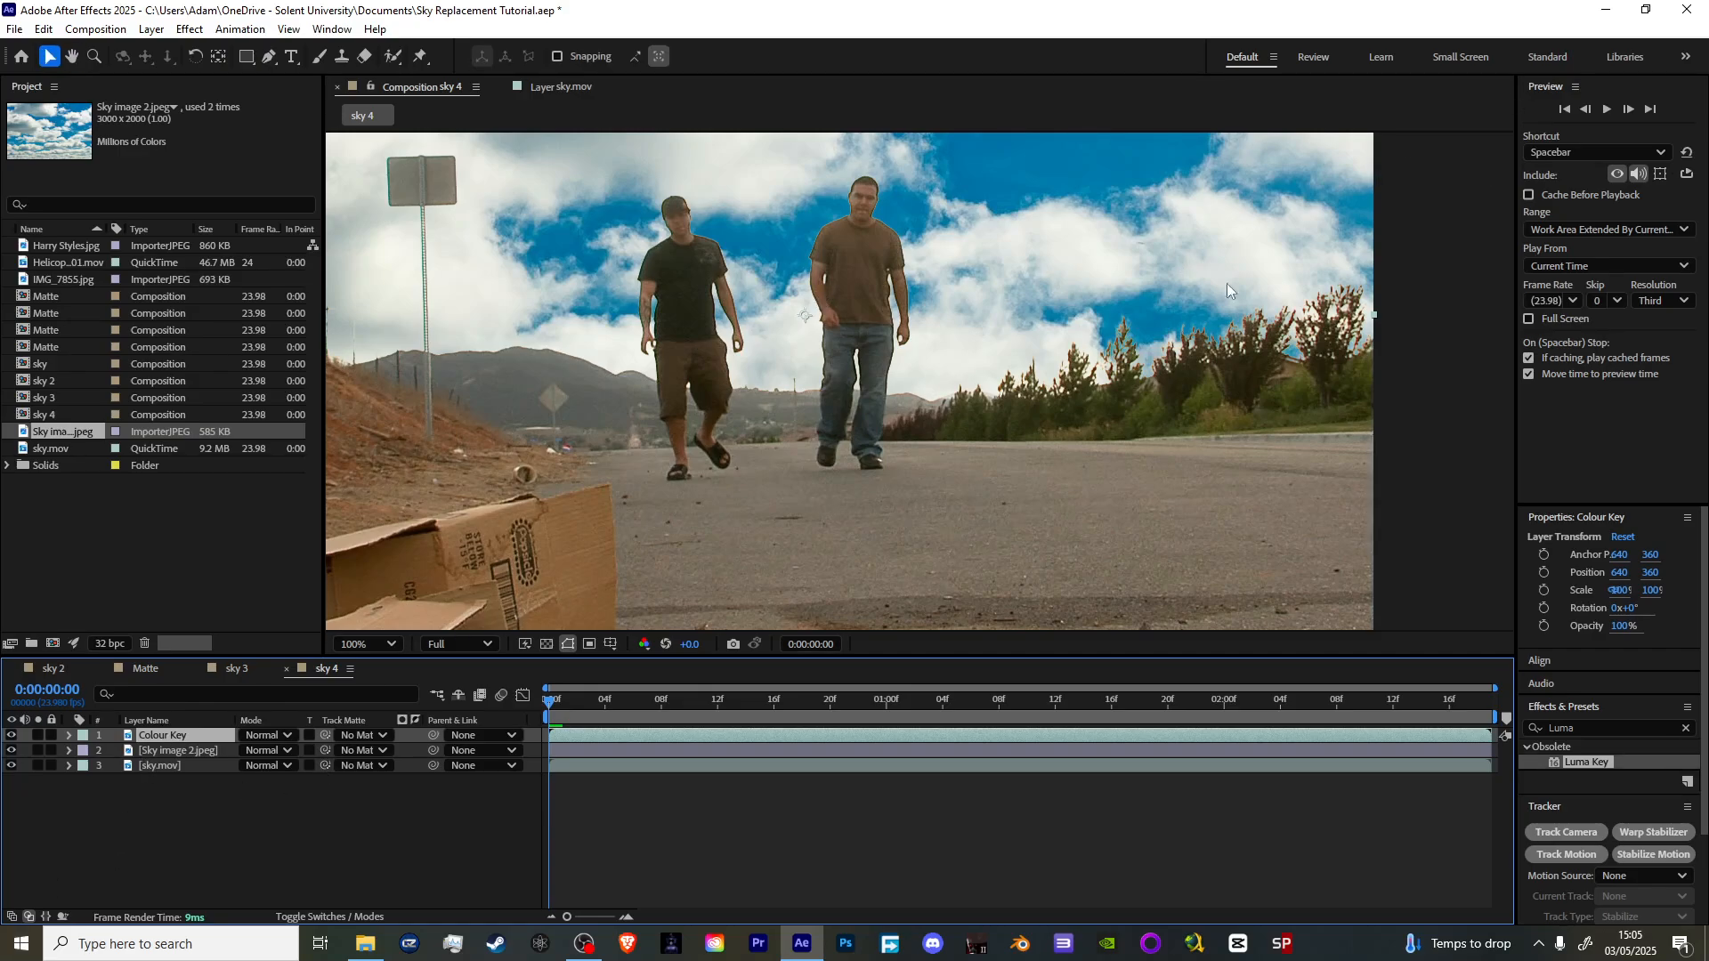
{"action": "key", "text": "period"}
{"action": "key", "text": "comma"}
{"action": "key", "text": "Delete"}
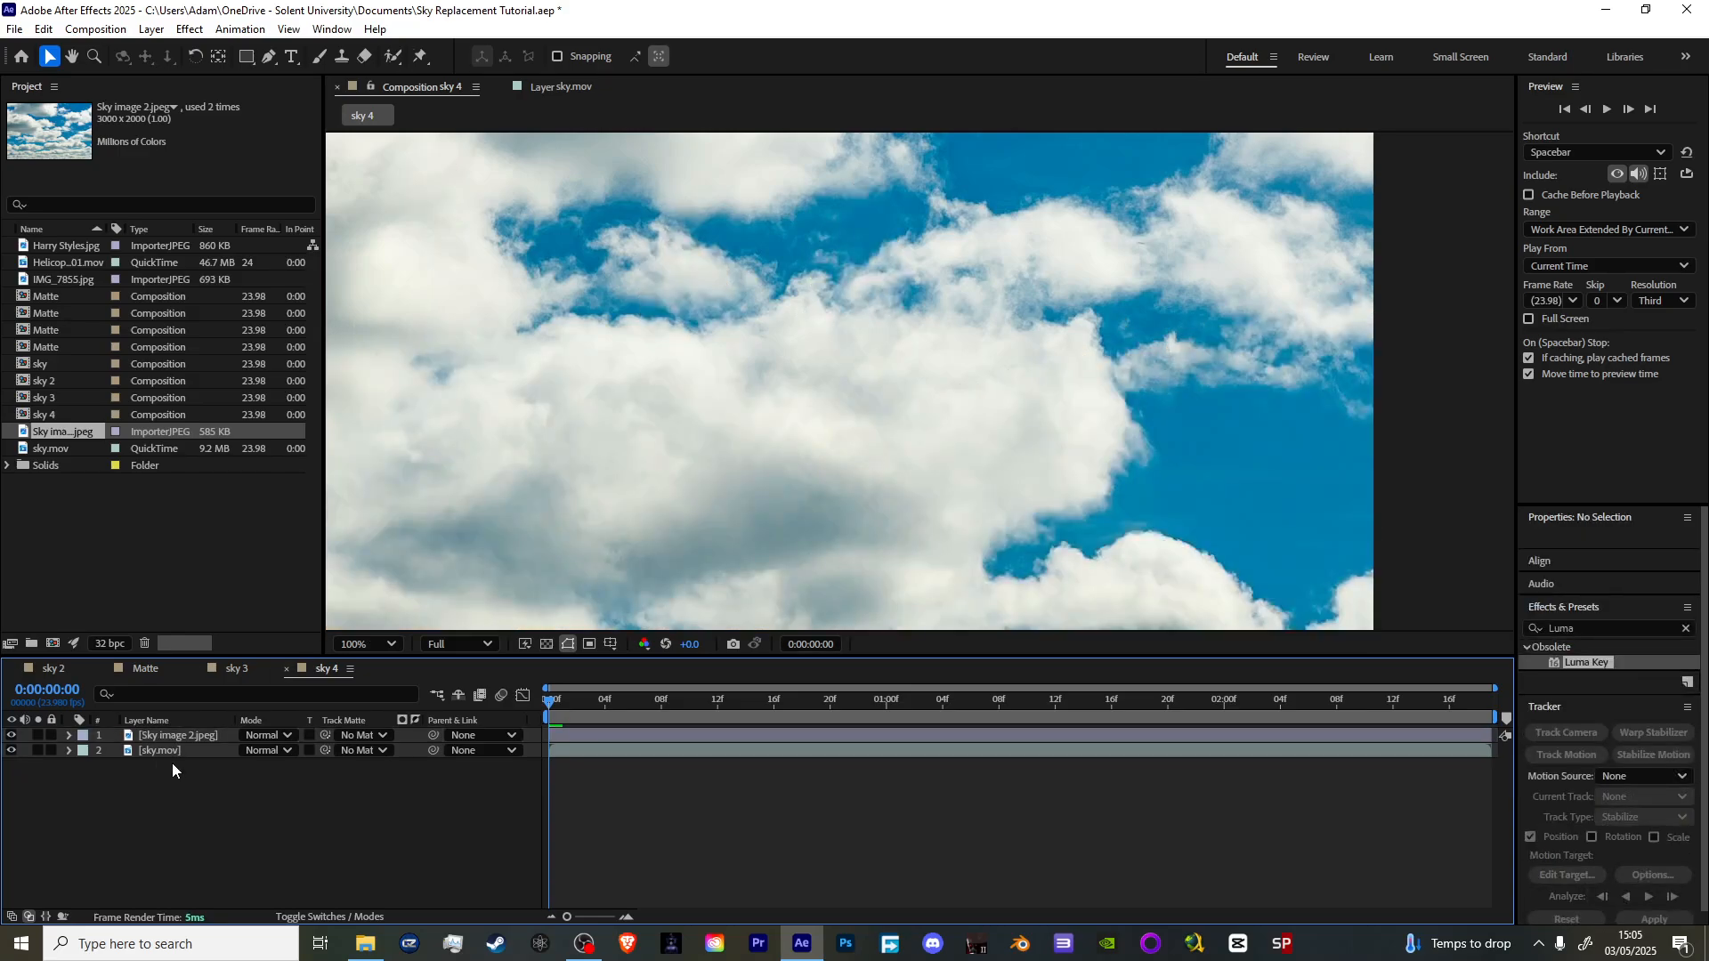
{"action": "left_click", "coordinate": [224, 735]}
{"action": "left_click", "coordinate": [225, 735]}
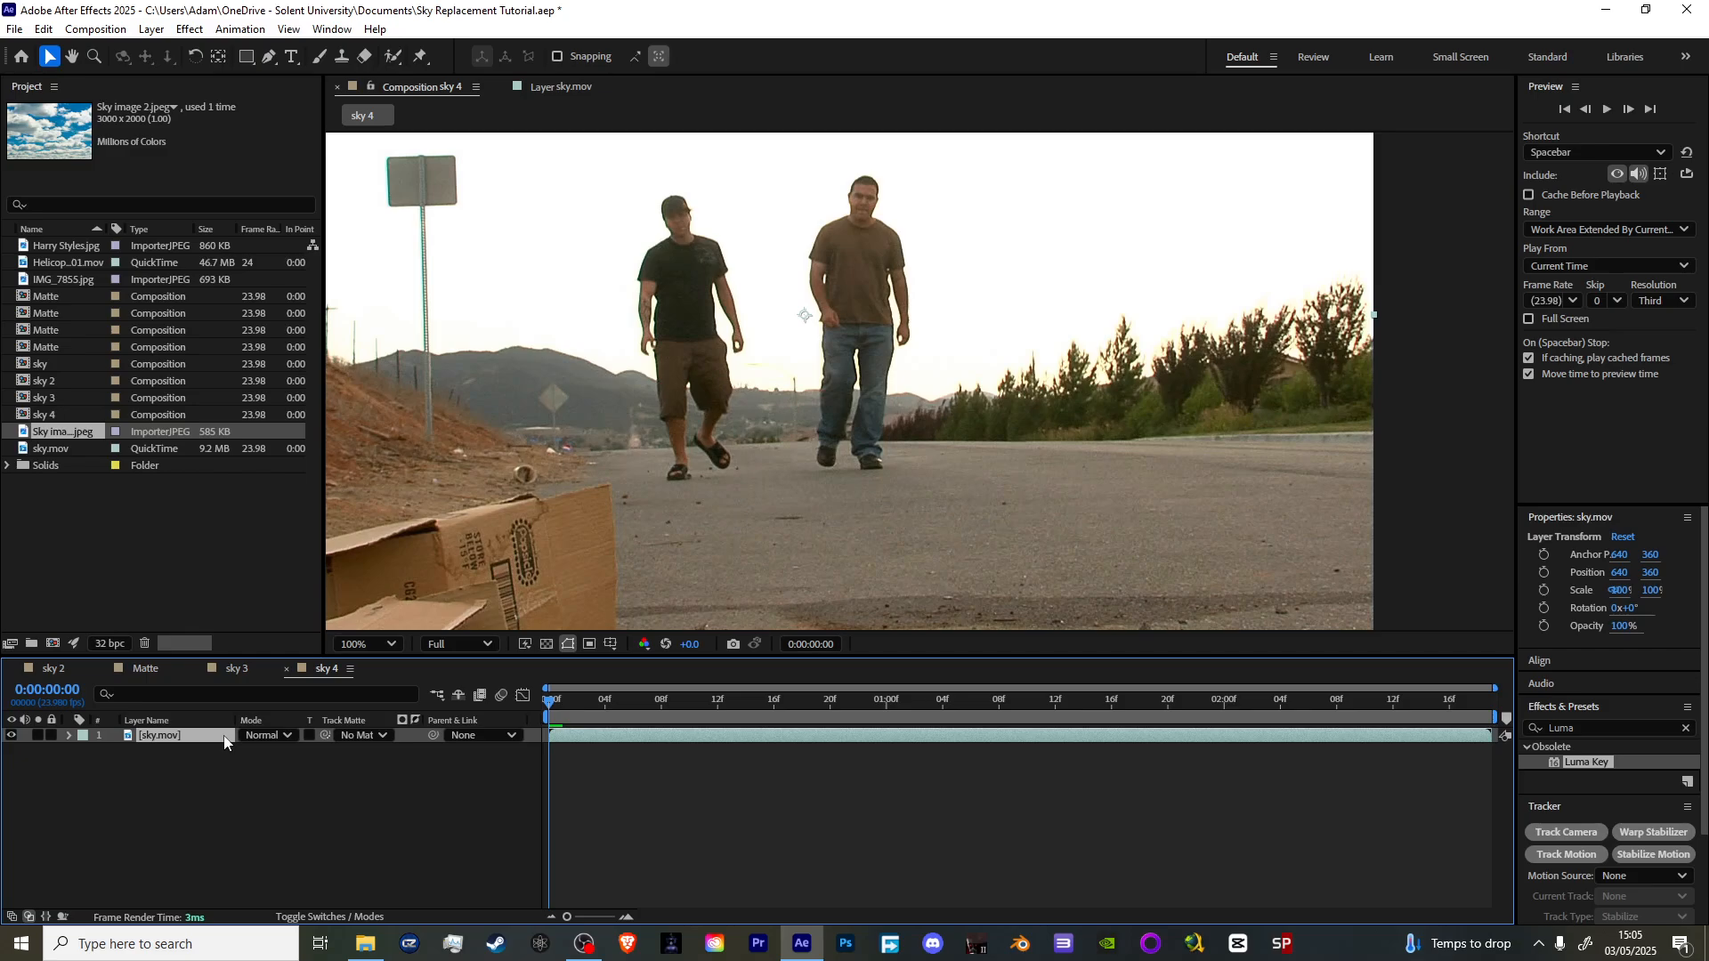
- Duplicate the remaining sky.mov layer twice and apply the Colorama effect to the topmost copy
{"action": "key", "text": "ctrl+d"}
{"action": "key", "text": "ctrl+d"}
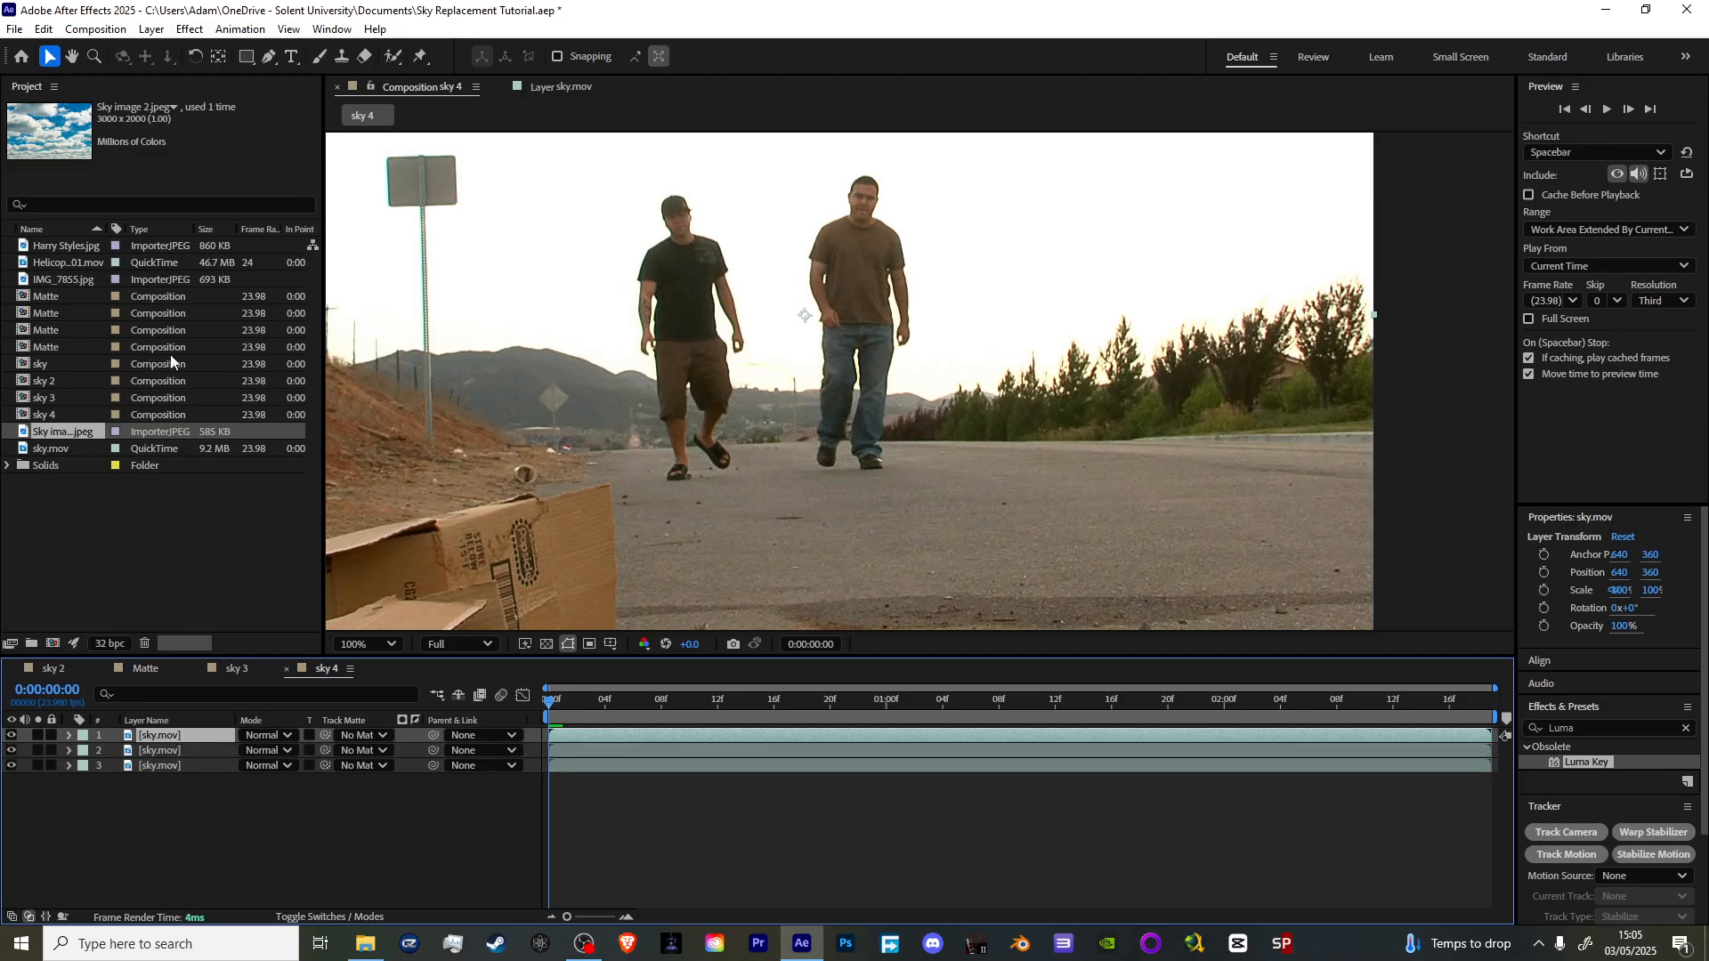
{"action": "key", "text": "ctrl+space"}
{"action": "type", "text": "co"}
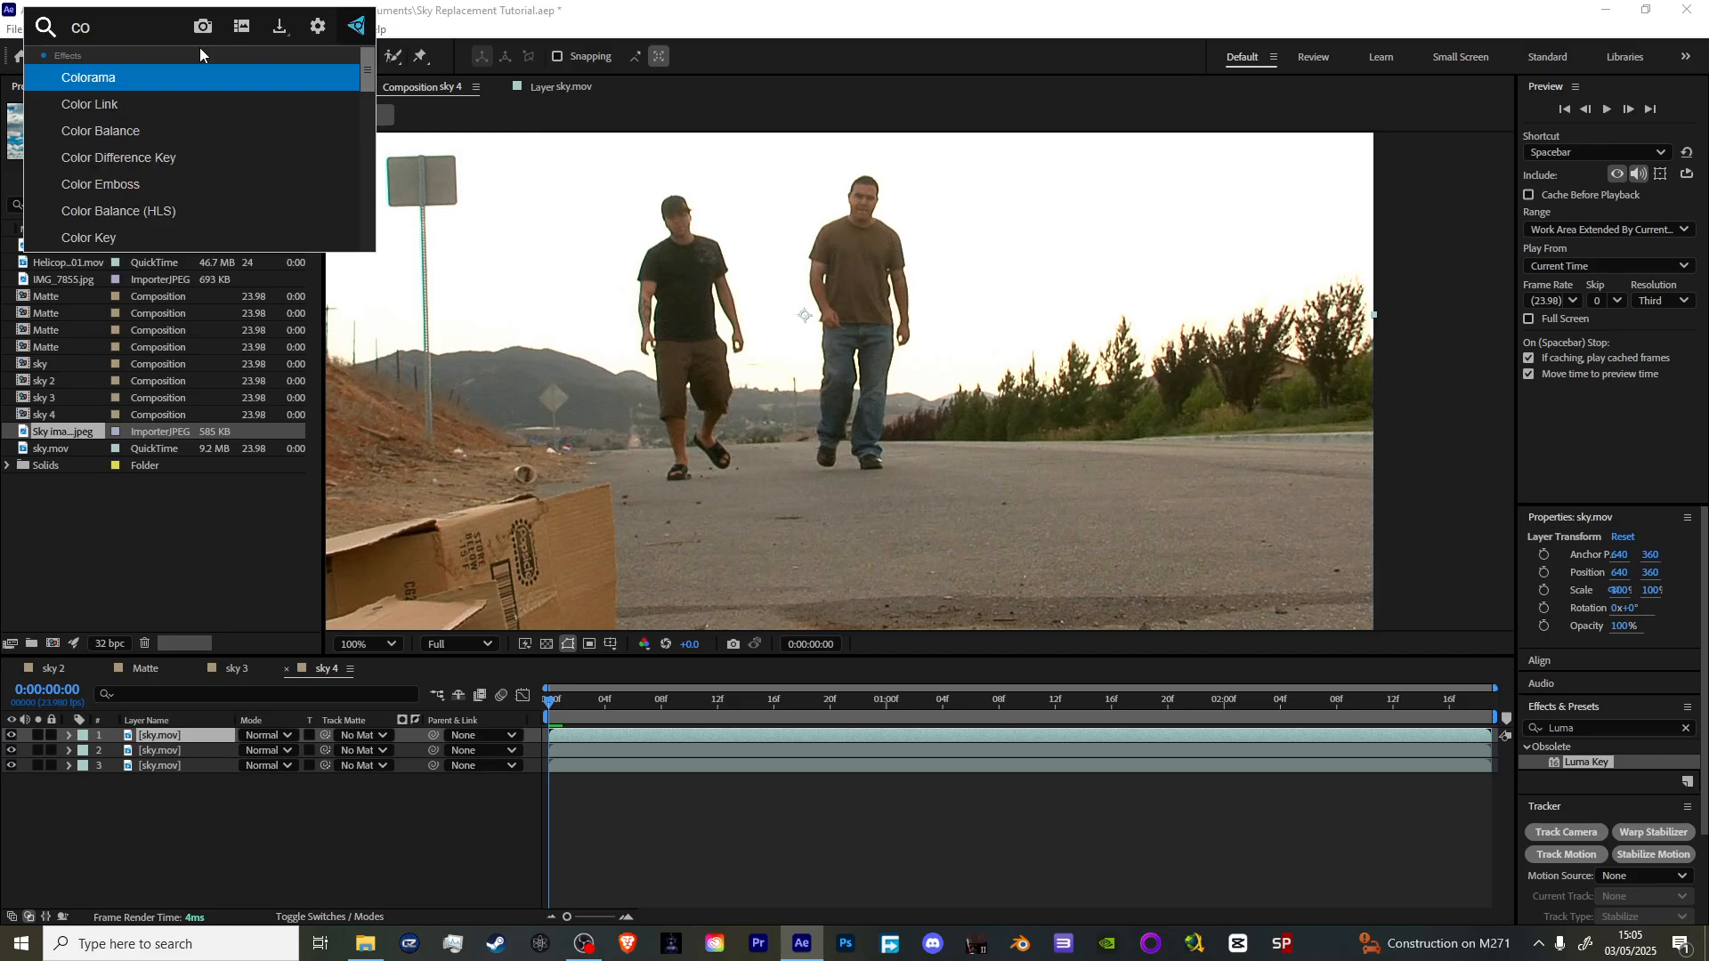
{"action": "type", "text": "lorama"}
{"action": "key", "text": "Return"}
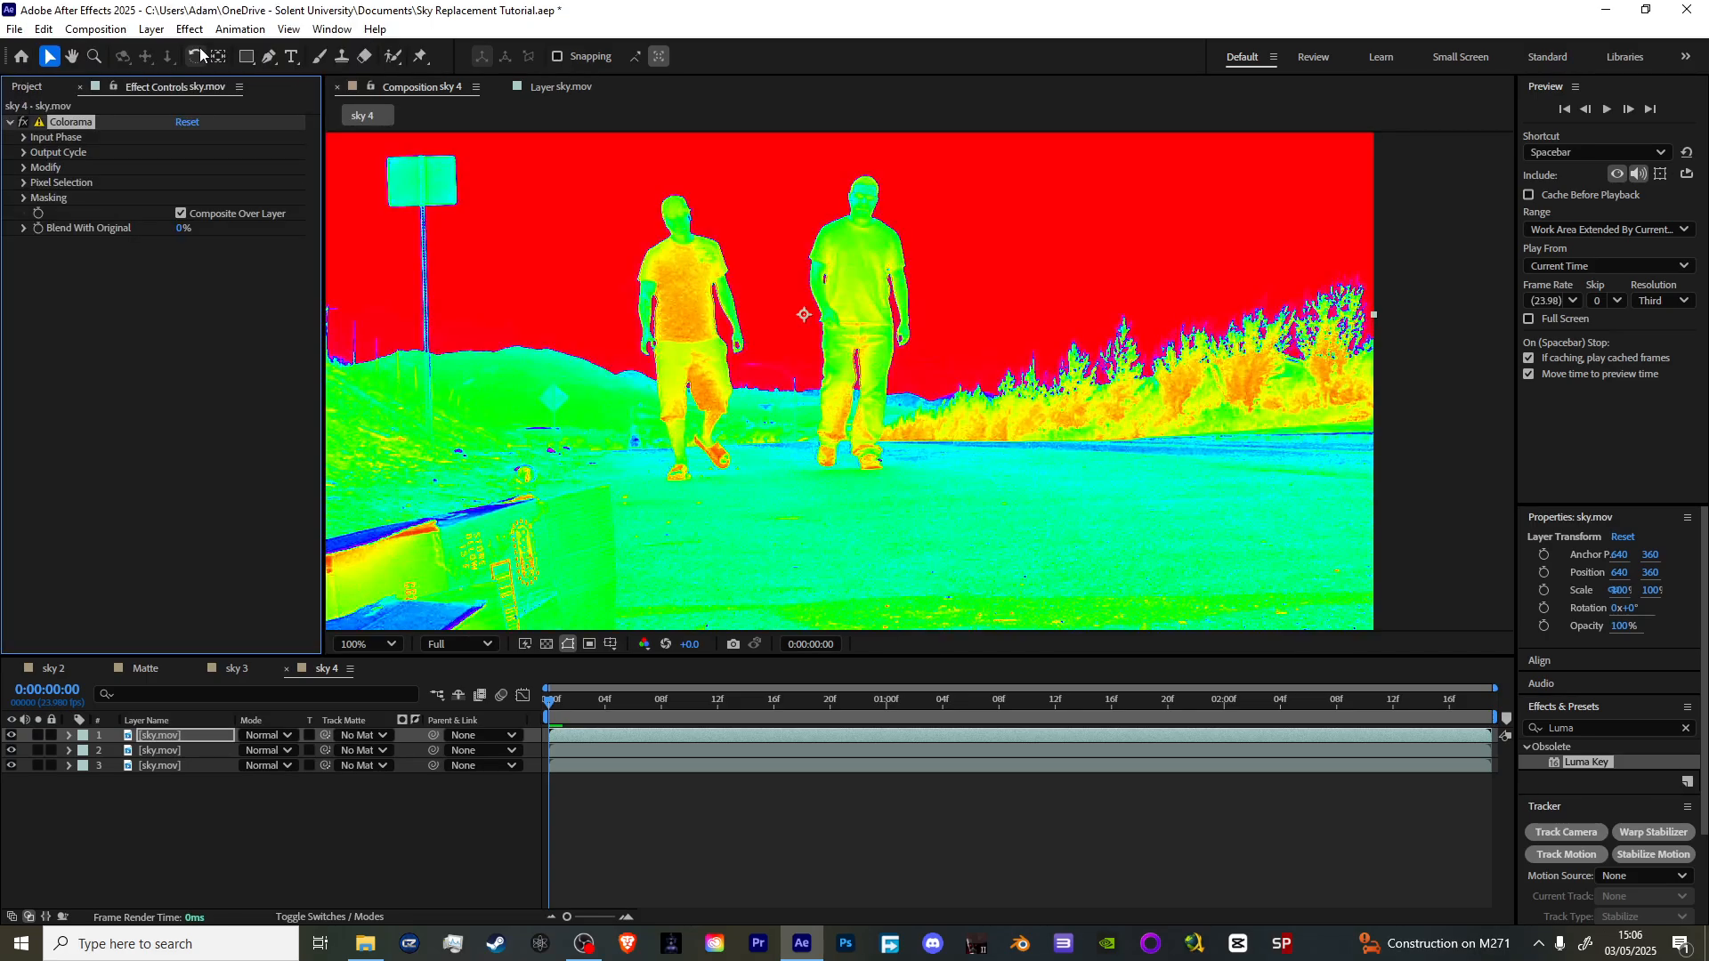
{"action": "left_click", "coordinate": [189, 30]}
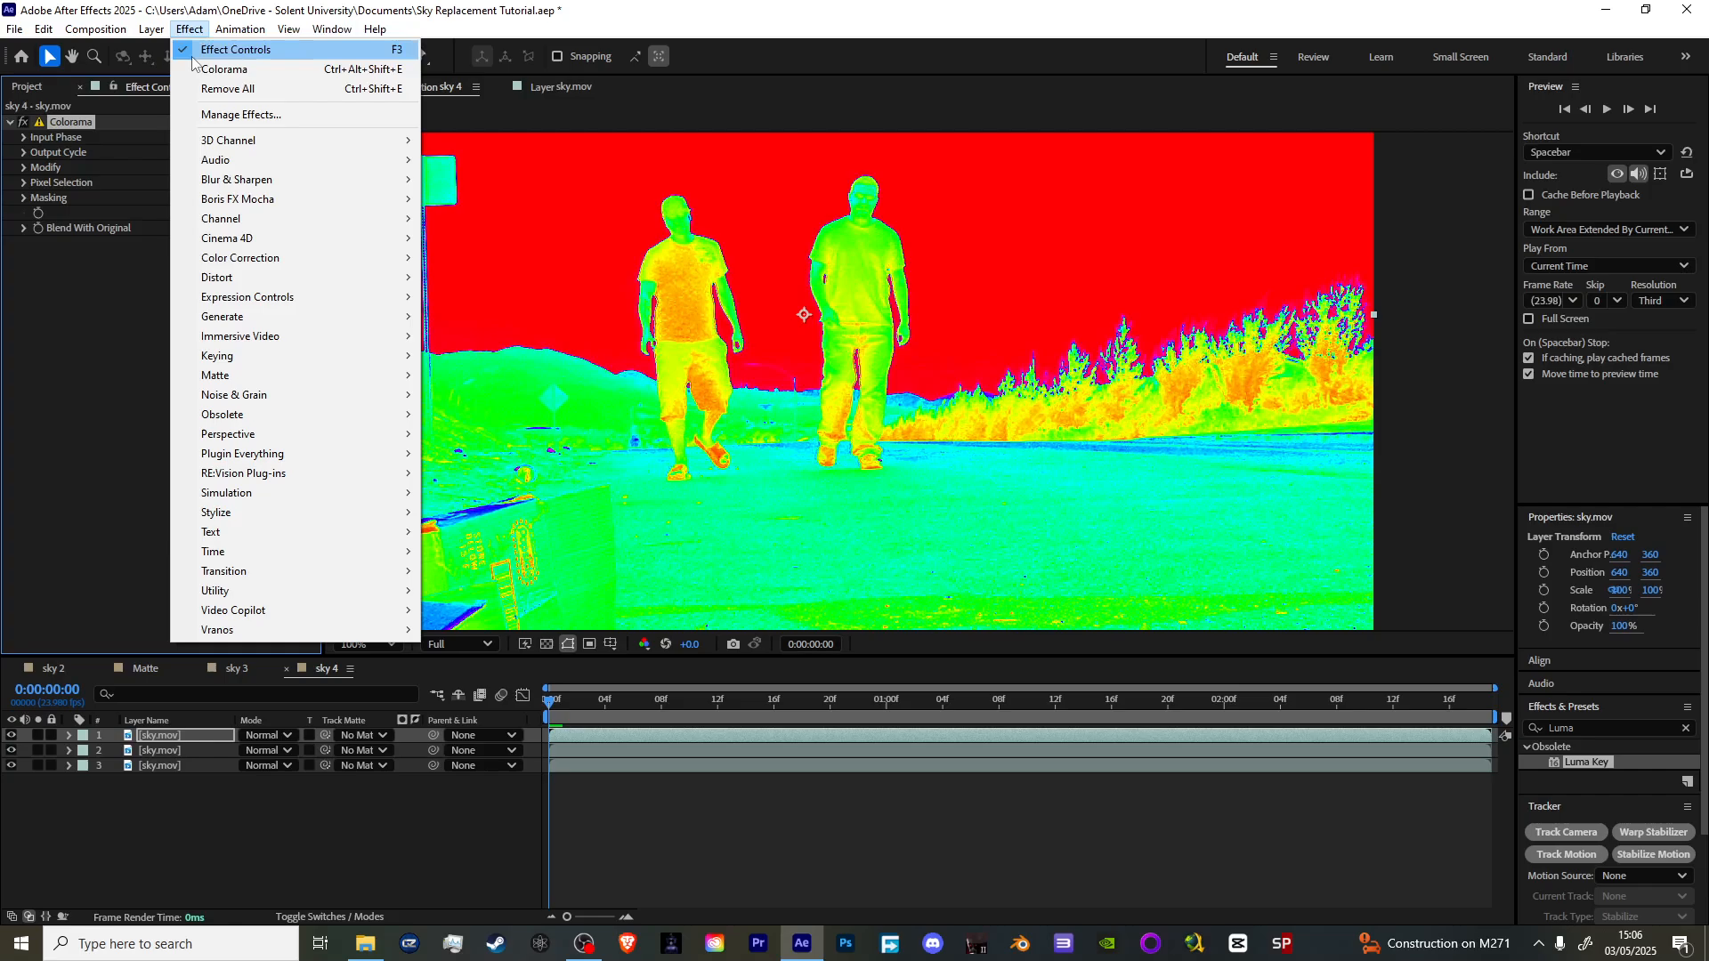
{"action": "mouse_move", "coordinate": [306, 260]}
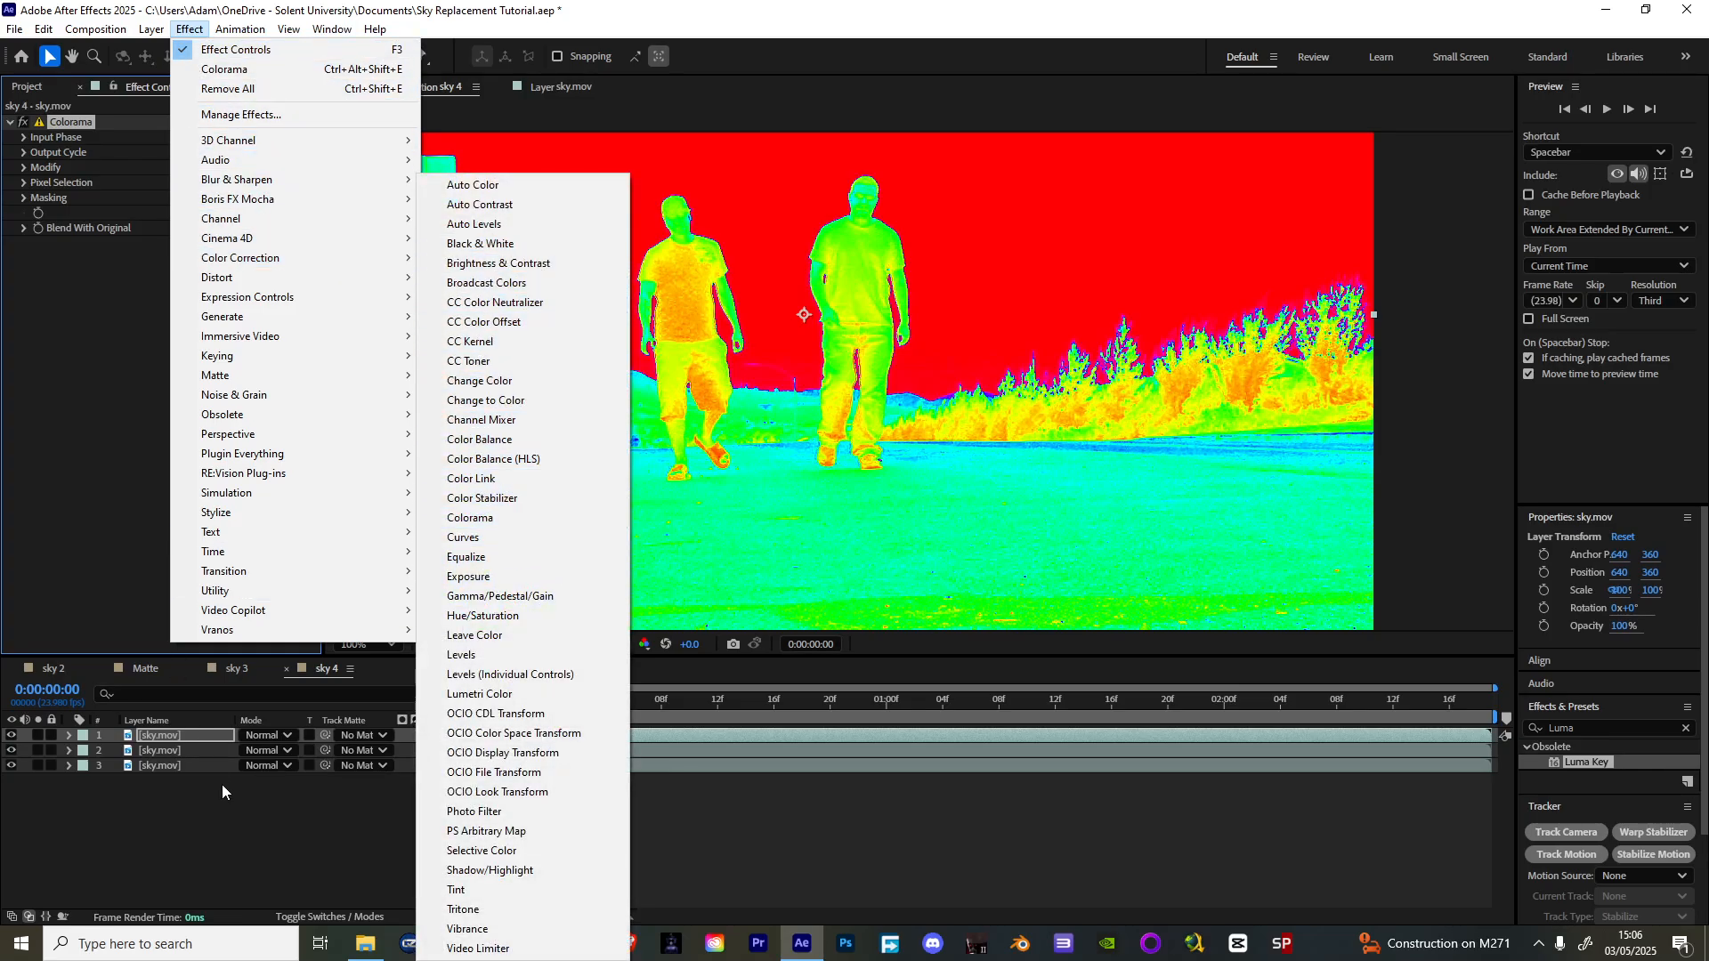
{"action": "left_click", "coordinate": [240, 853]}
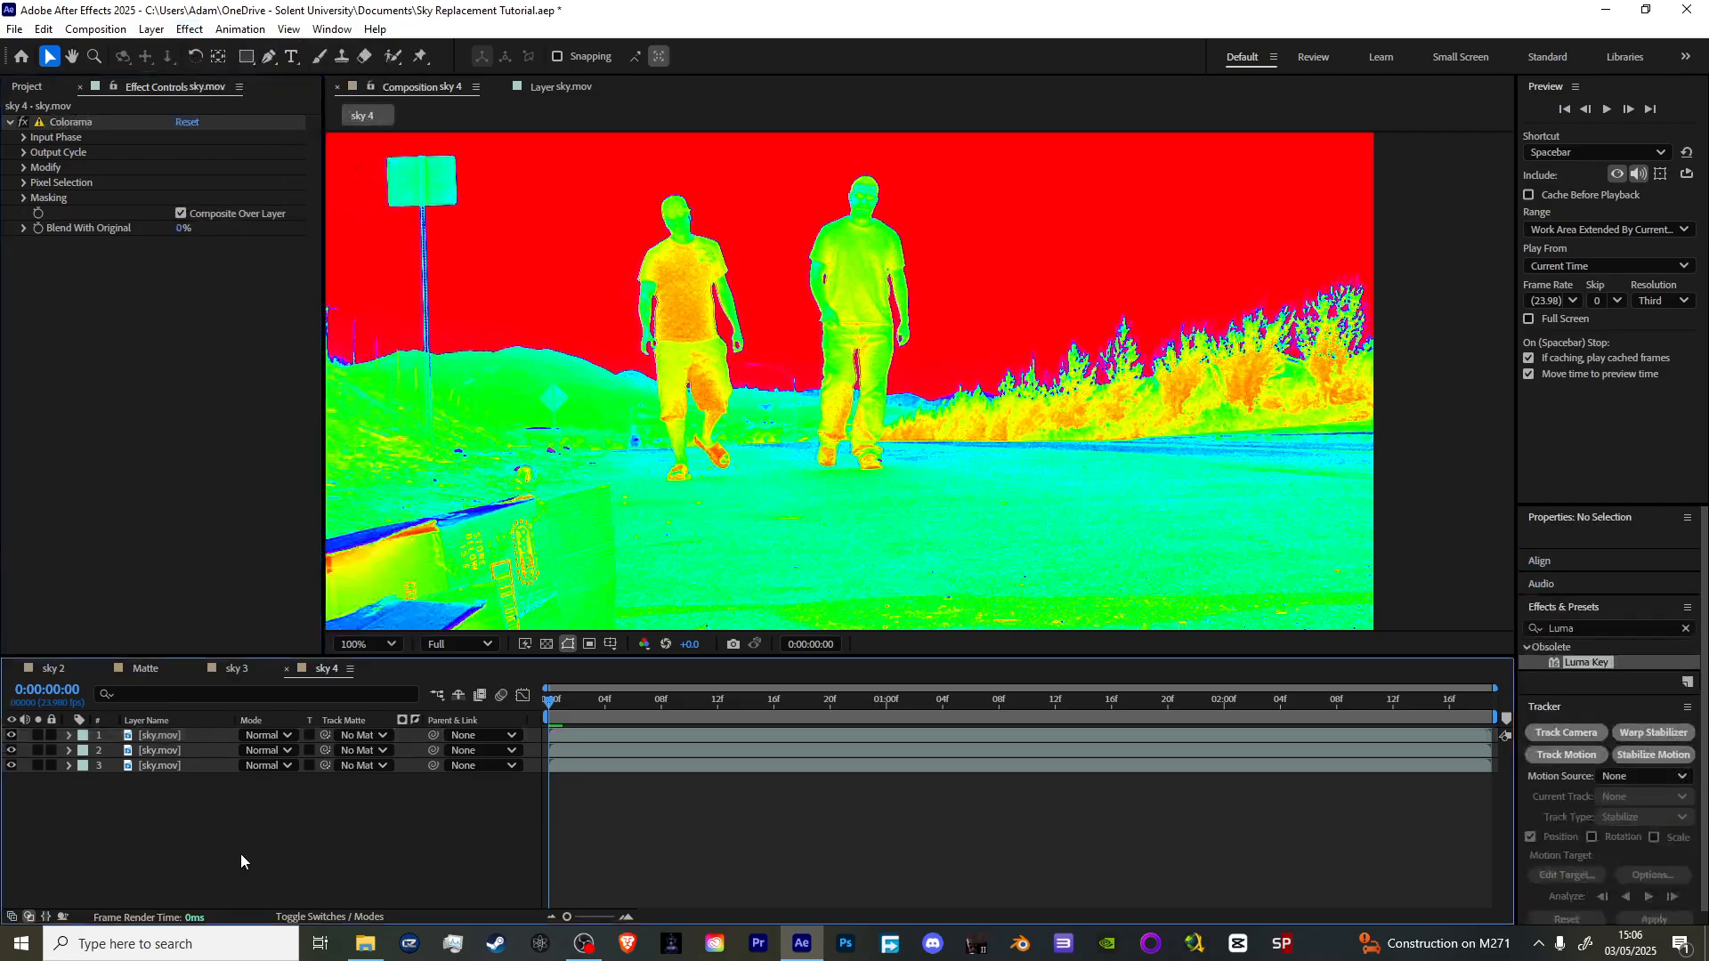
- Set Colorama's Output Cycle preset palette to Ramp Grey
{"action": "left_click", "coordinate": [23, 138]}
{"action": "left_click", "coordinate": [24, 138]}
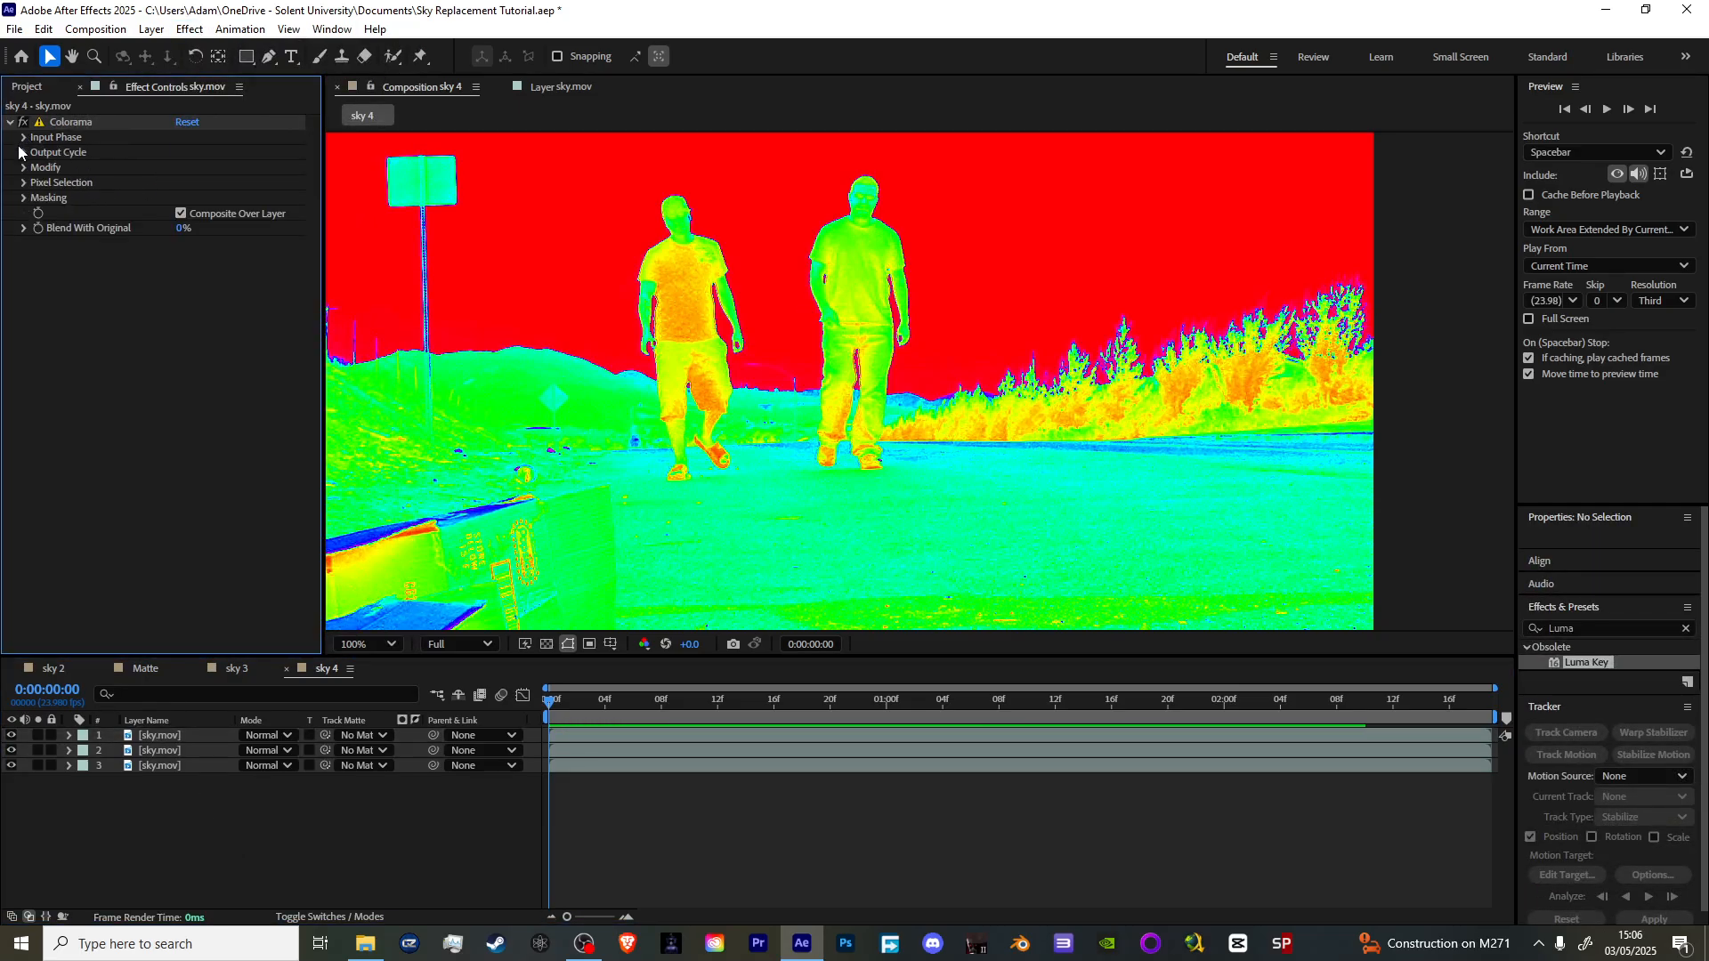
{"action": "left_click", "coordinate": [24, 153]}
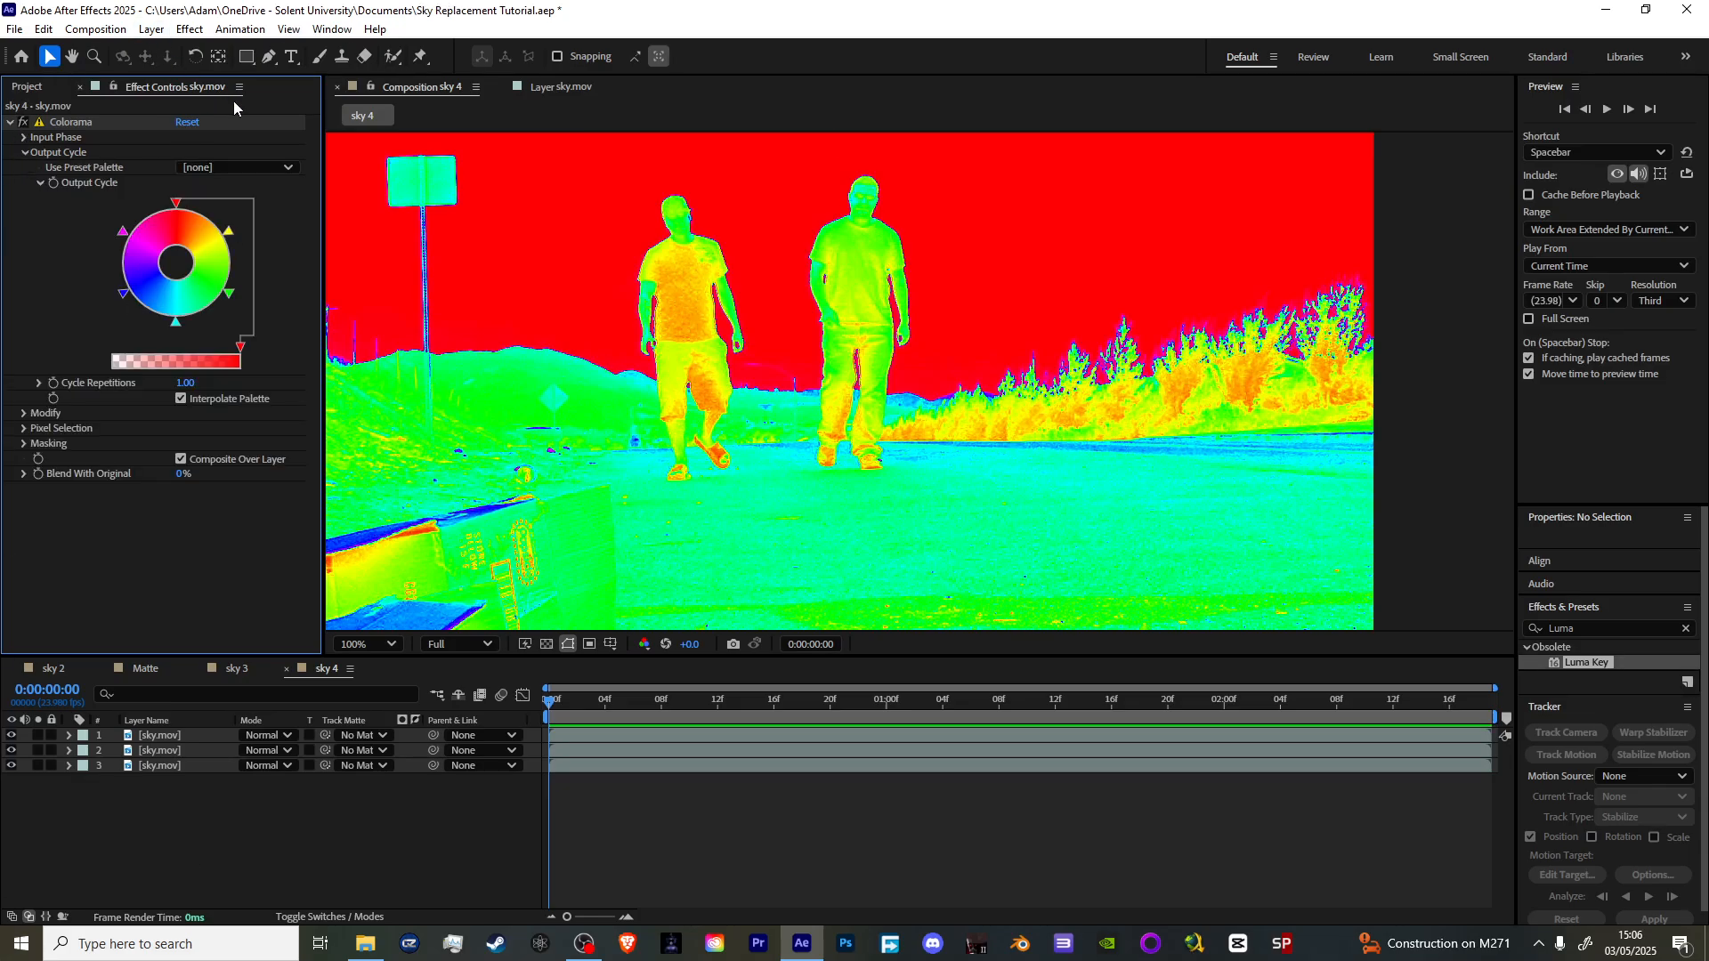
{"action": "left_click", "coordinate": [255, 166]}
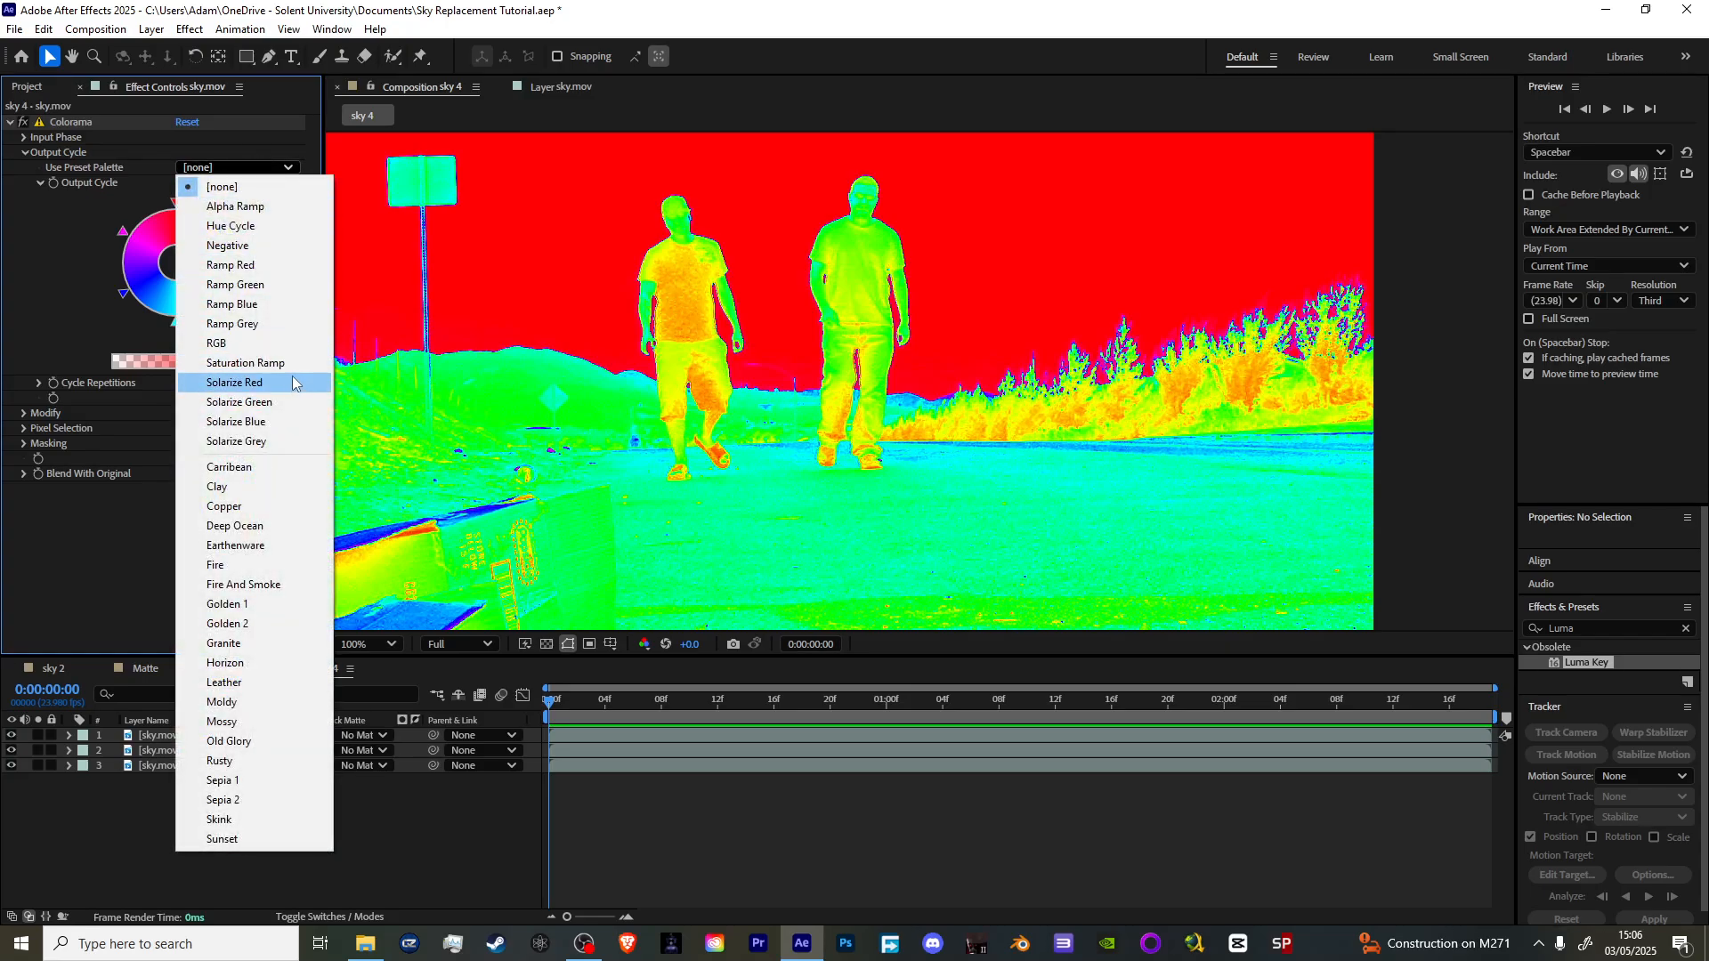
{"action": "left_click", "coordinate": [287, 323]}
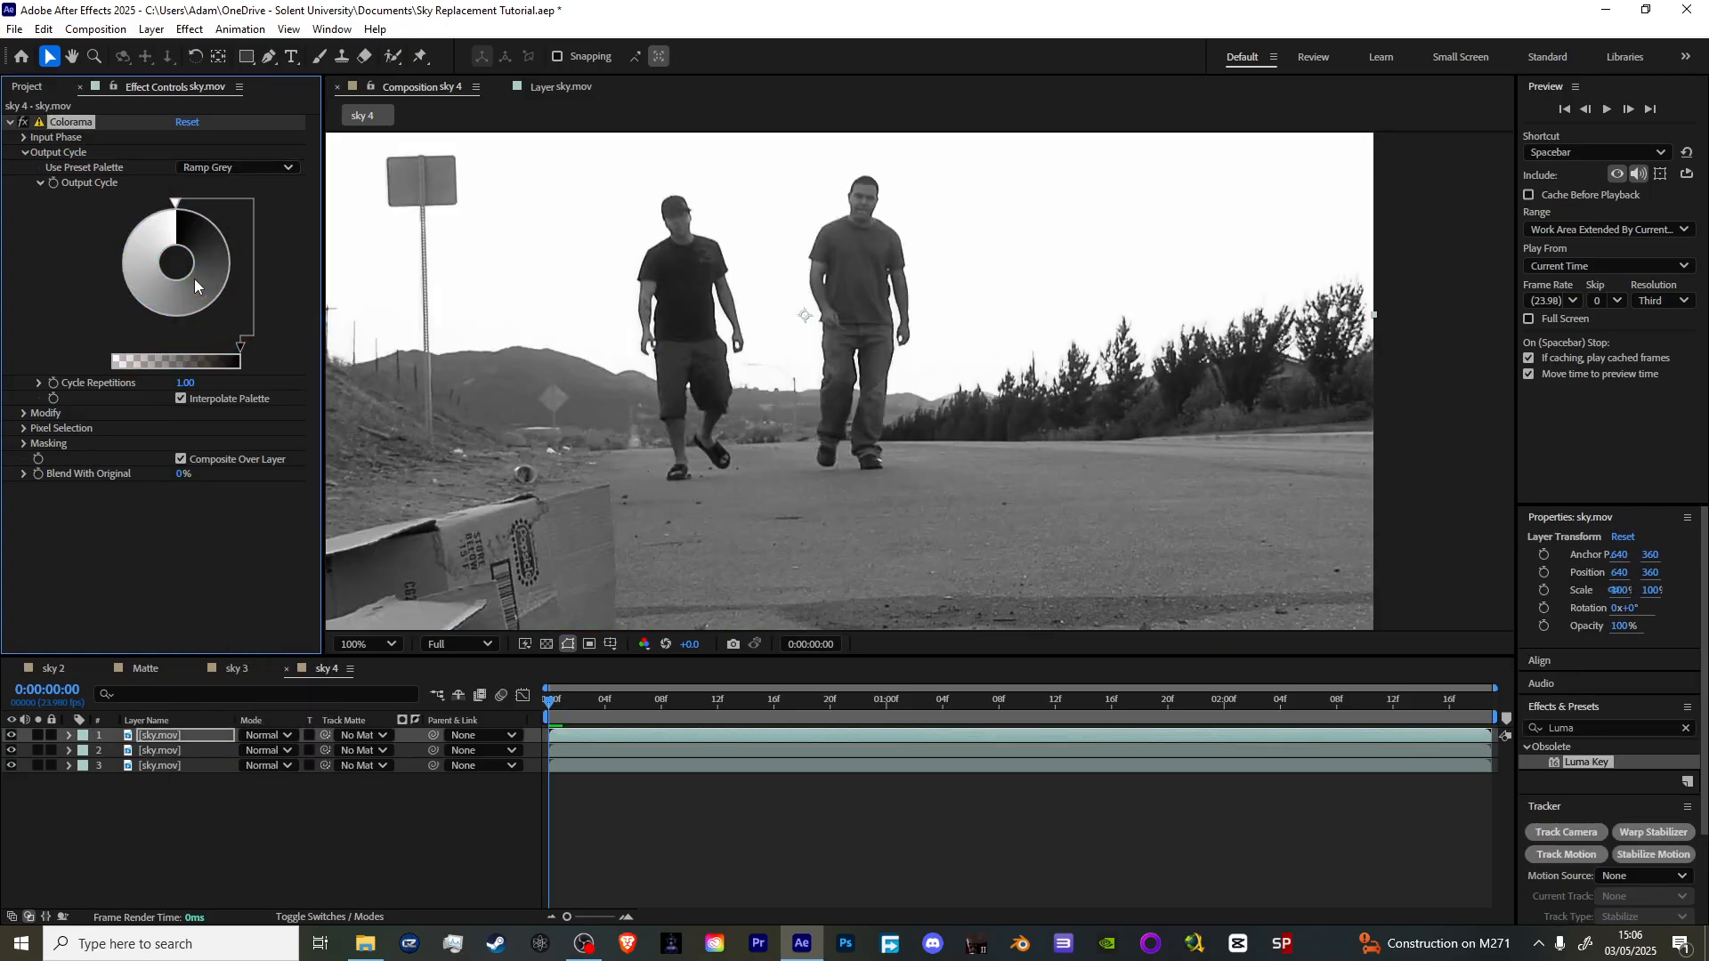
- Add a black (000000) colour point about three-quarters round Colorama's Output Cycle wheel and fine-tune its position to isolate the sky
{"action": "double_click", "coordinate": [121, 273]}
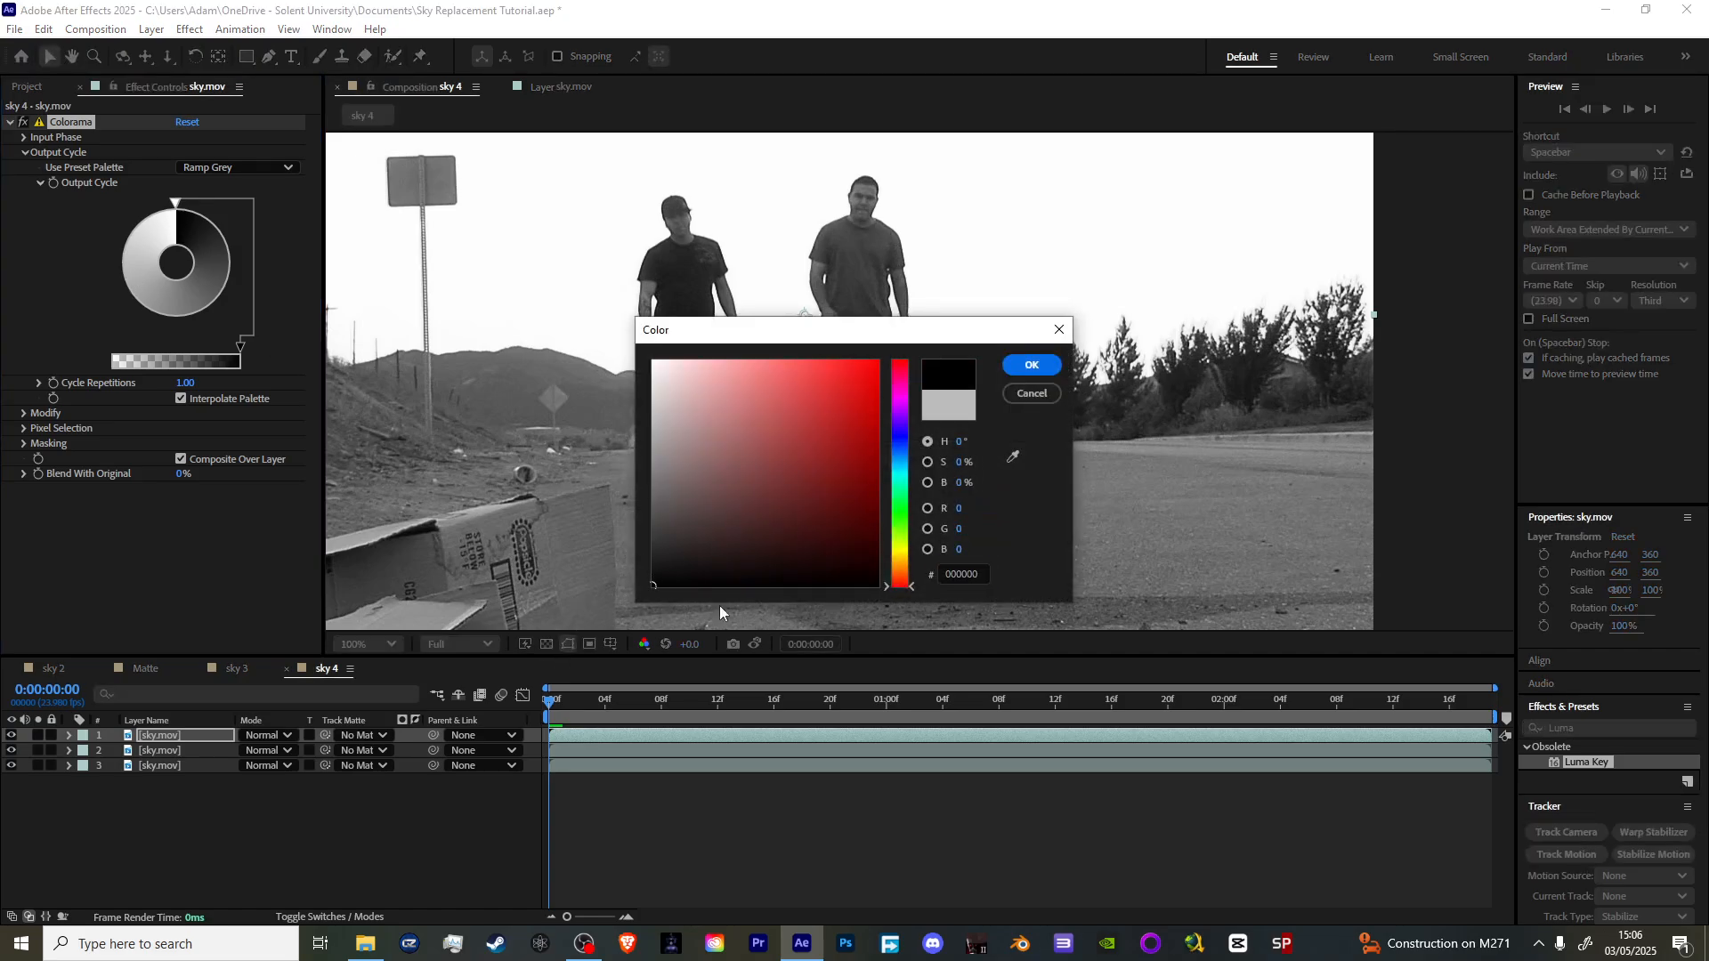
{"action": "left_click", "coordinate": [1031, 366]}
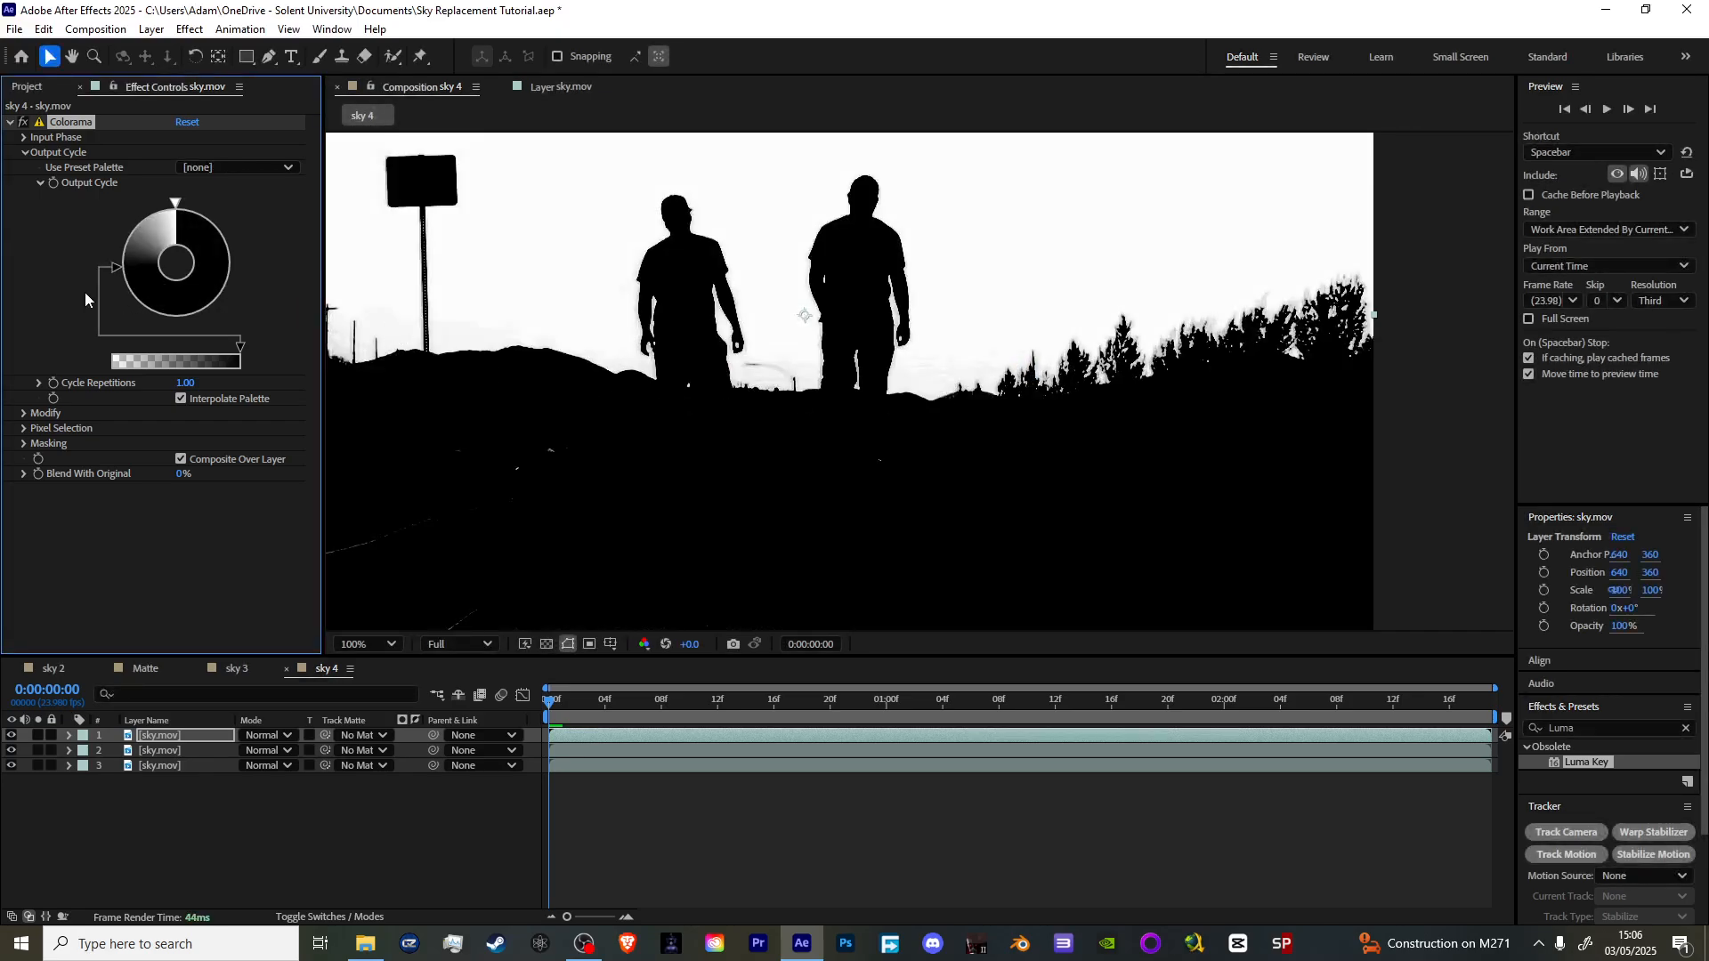
{"action": "mouse_move", "coordinate": [110, 273]}
{"action": "left_mouse_down"}
{"action": "mouse_move", "coordinate": [107, 259]}
{"action": "mouse_move", "coordinate": [112, 283]}
{"action": "mouse_move", "coordinate": [153, 305]}
{"action": "mouse_move", "coordinate": [201, 276]}
{"action": "mouse_move", "coordinate": [134, 283]}
{"action": "mouse_move", "coordinate": [137, 234]}
{"action": "mouse_move", "coordinate": [167, 227]}
{"action": "mouse_move", "coordinate": [111, 253]}
{"action": "mouse_move", "coordinate": [103, 267]}
{"action": "mouse_move", "coordinate": [152, 322]}
{"action": "mouse_move", "coordinate": [113, 258]}
{"action": "left_mouse_up"}
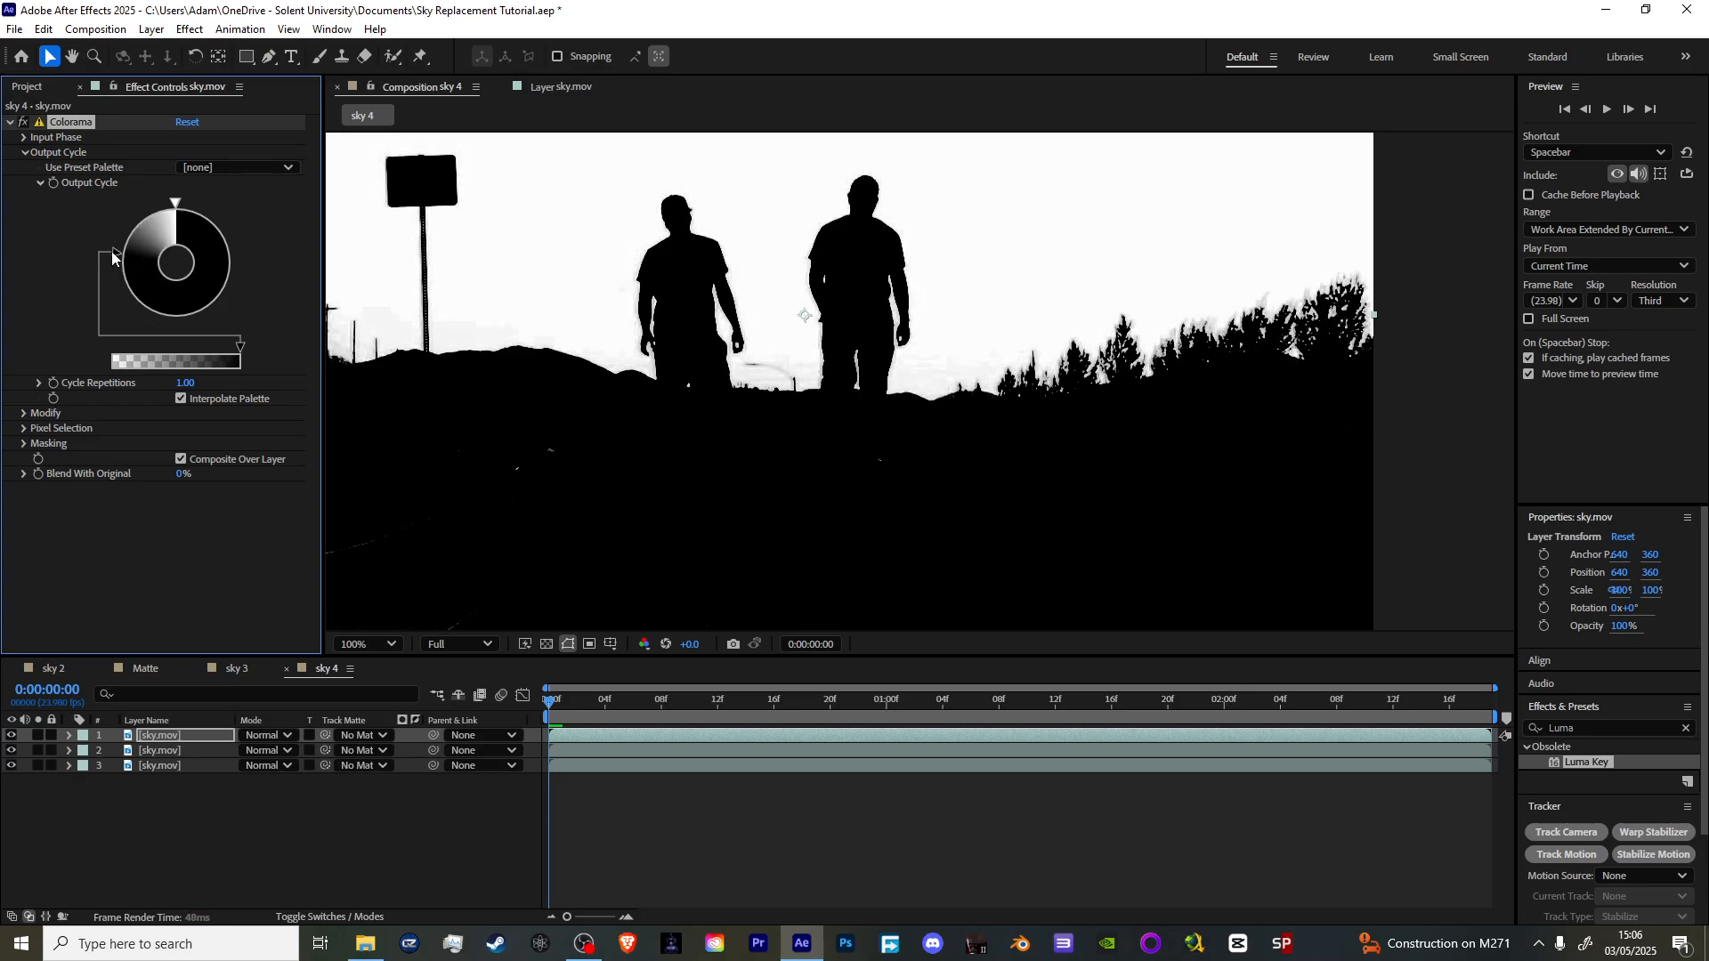
- Set the Colorama layer as the track matte of the second sky.mov layer and switch it to a luma matte
{"action": "left_click", "coordinate": [210, 742]}
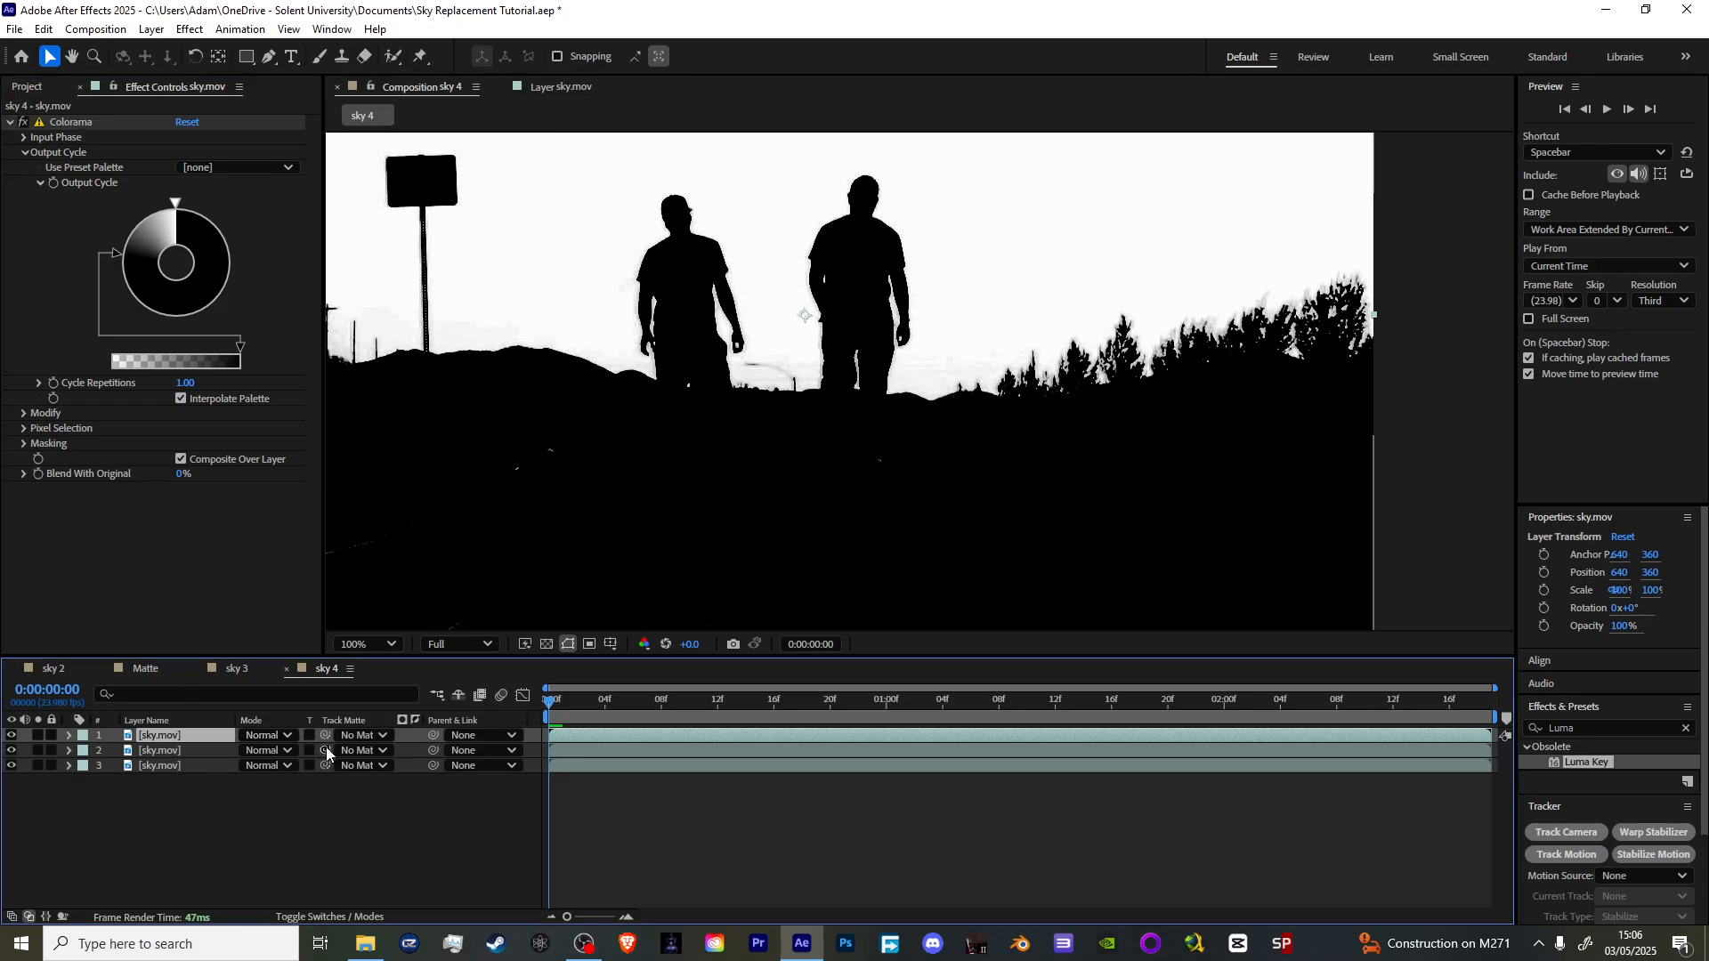
{"action": "left_click_drag", "start_coordinate": [326, 753], "coordinate": [207, 734]}
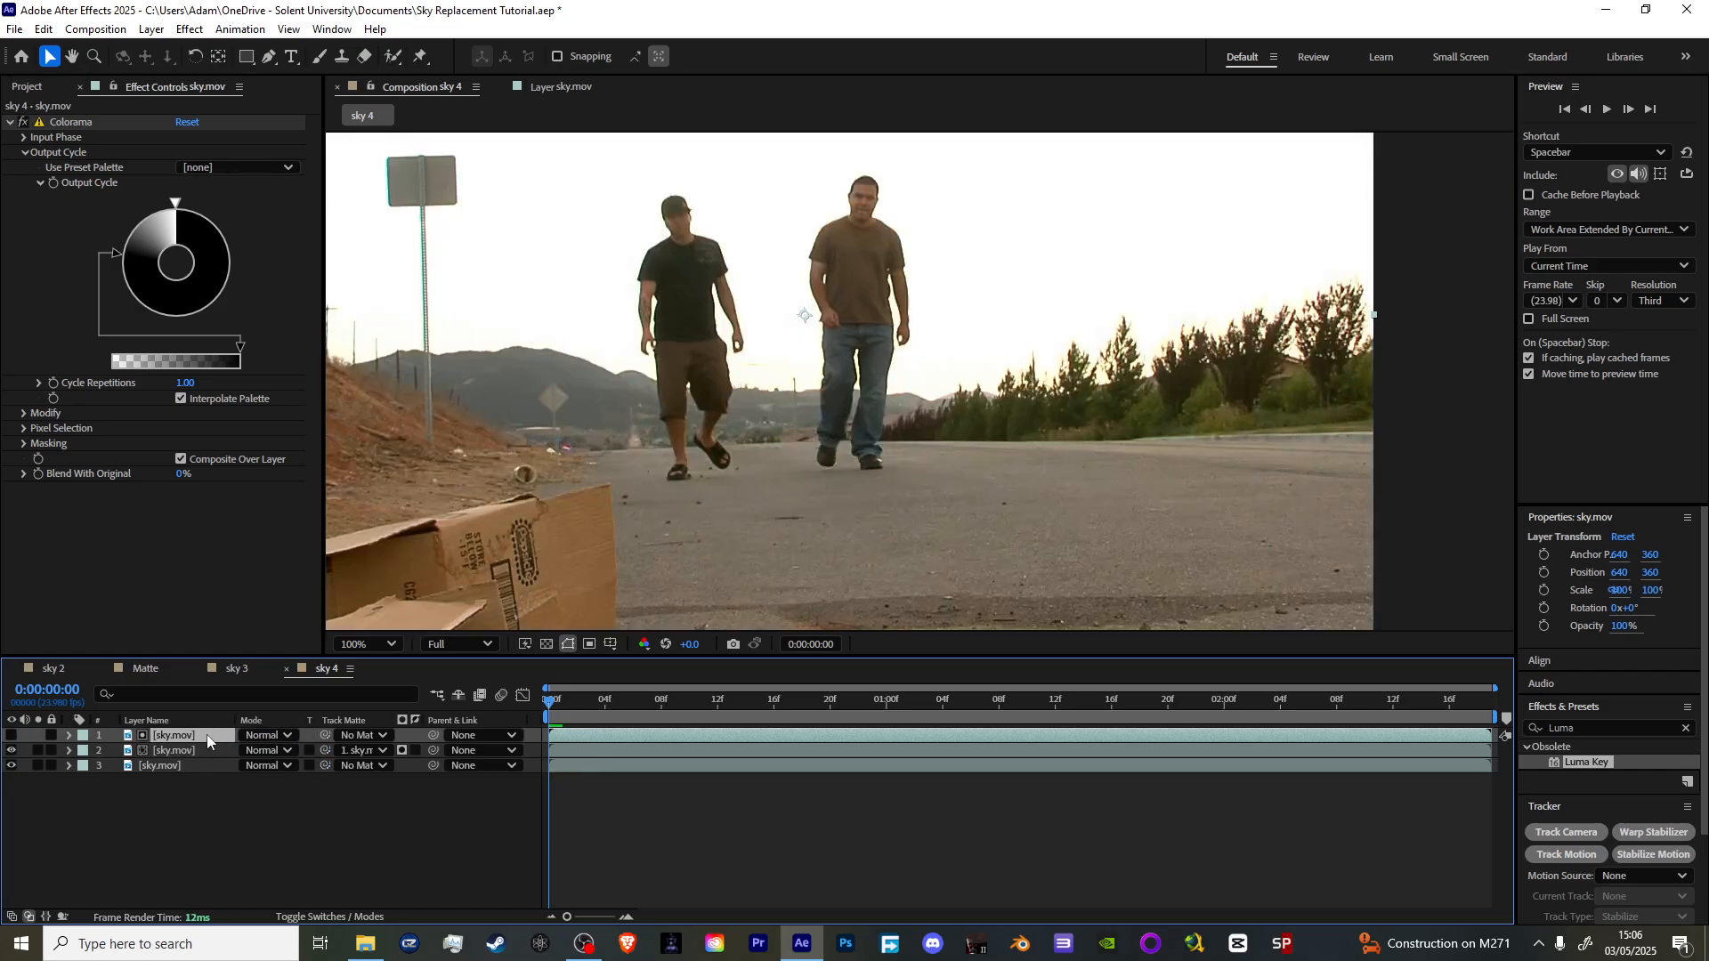
{"action": "left_click", "coordinate": [403, 750]}
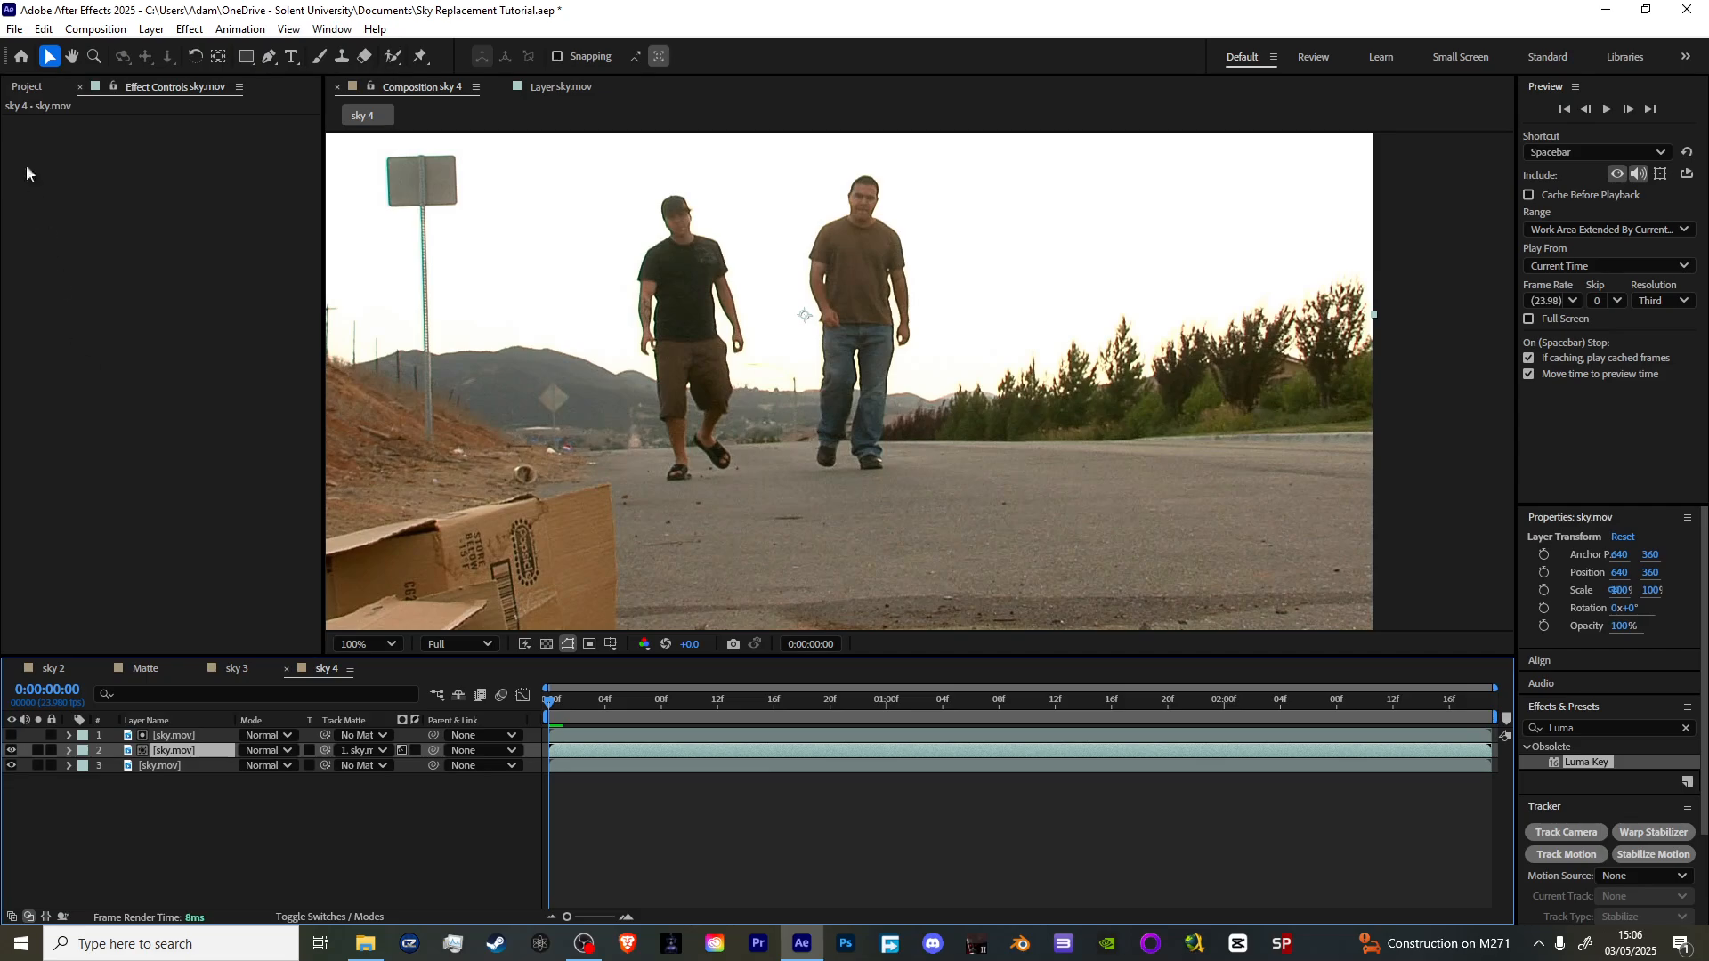
- Place Sky image 2.jpeg directly below the Colorama layer and use that layer as its luma track matte
{"action": "left_click", "coordinate": [80, 87]}
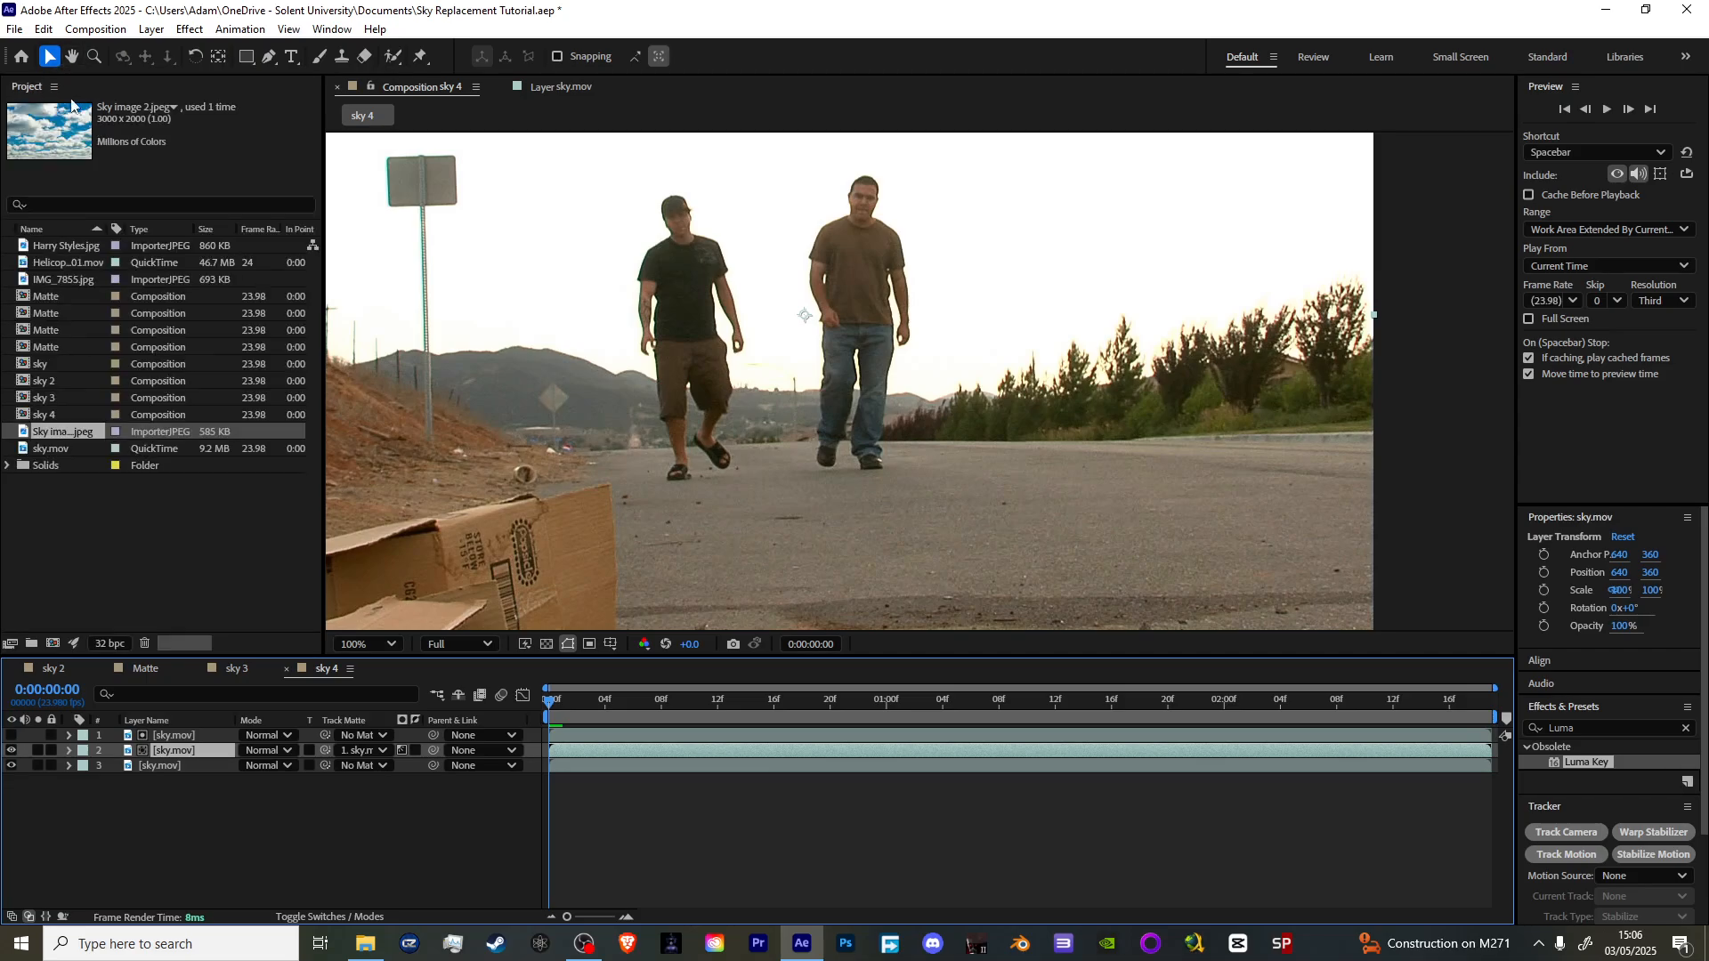
{"action": "left_click_drag", "start_coordinate": [63, 430], "coordinate": [194, 756]}
{"action": "left_click_drag", "start_coordinate": [326, 751], "coordinate": [224, 735]}
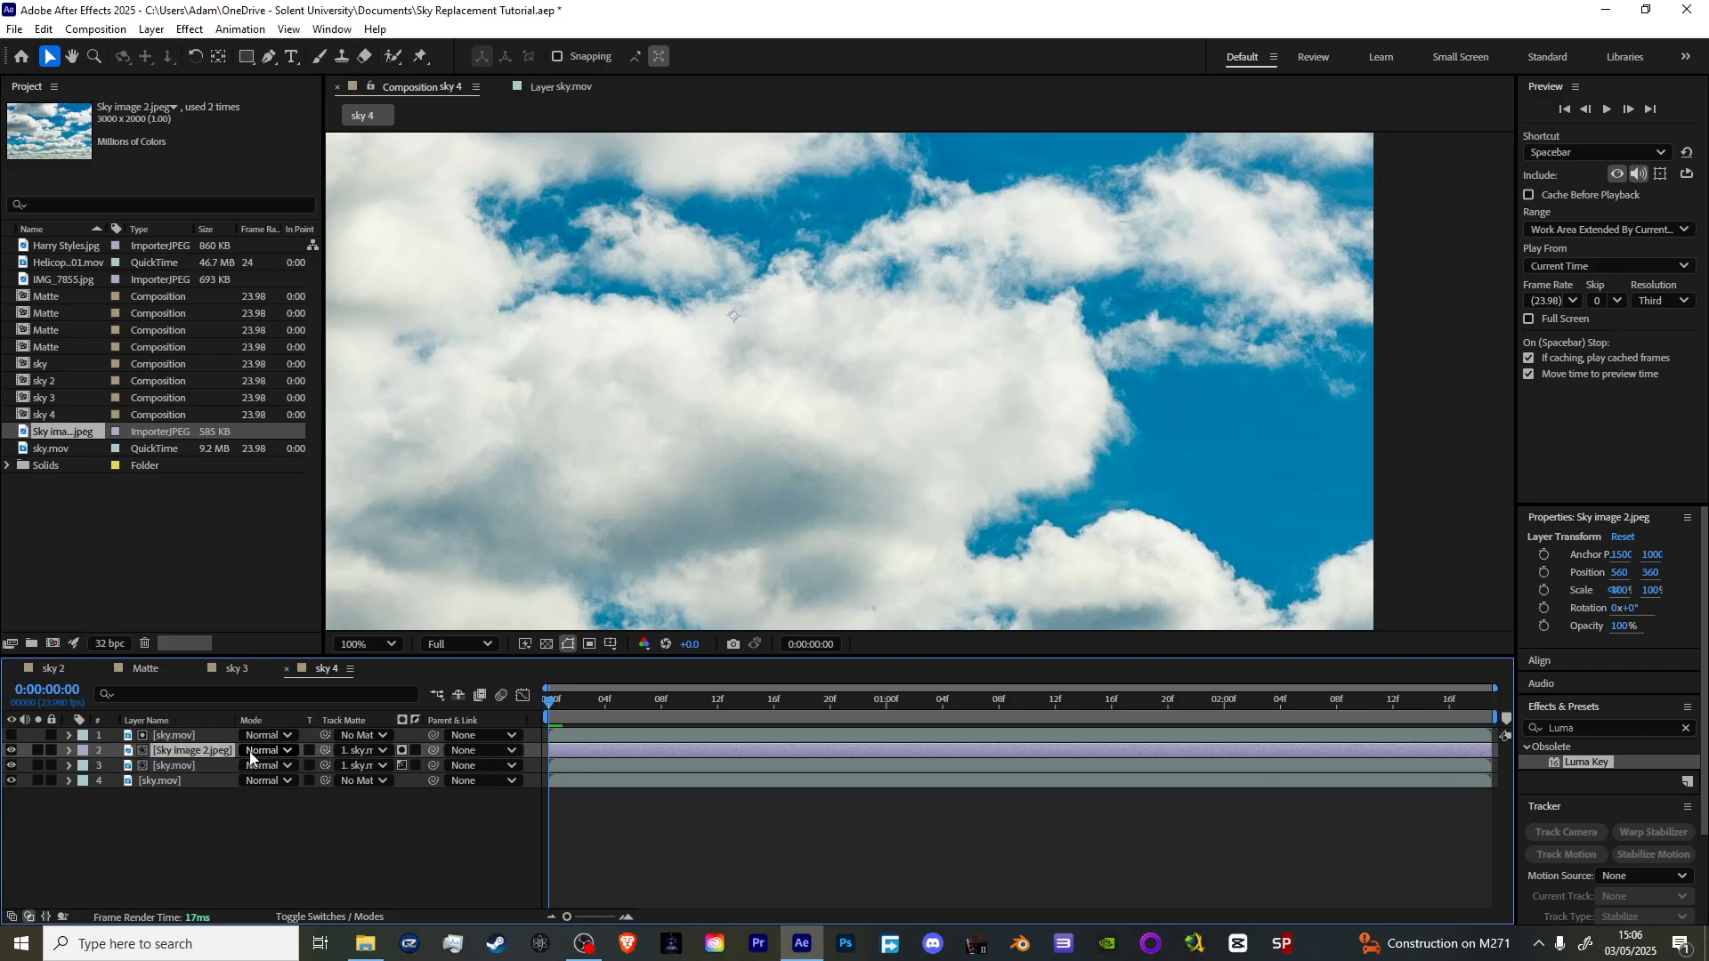
{"action": "left_click", "coordinate": [401, 751]}
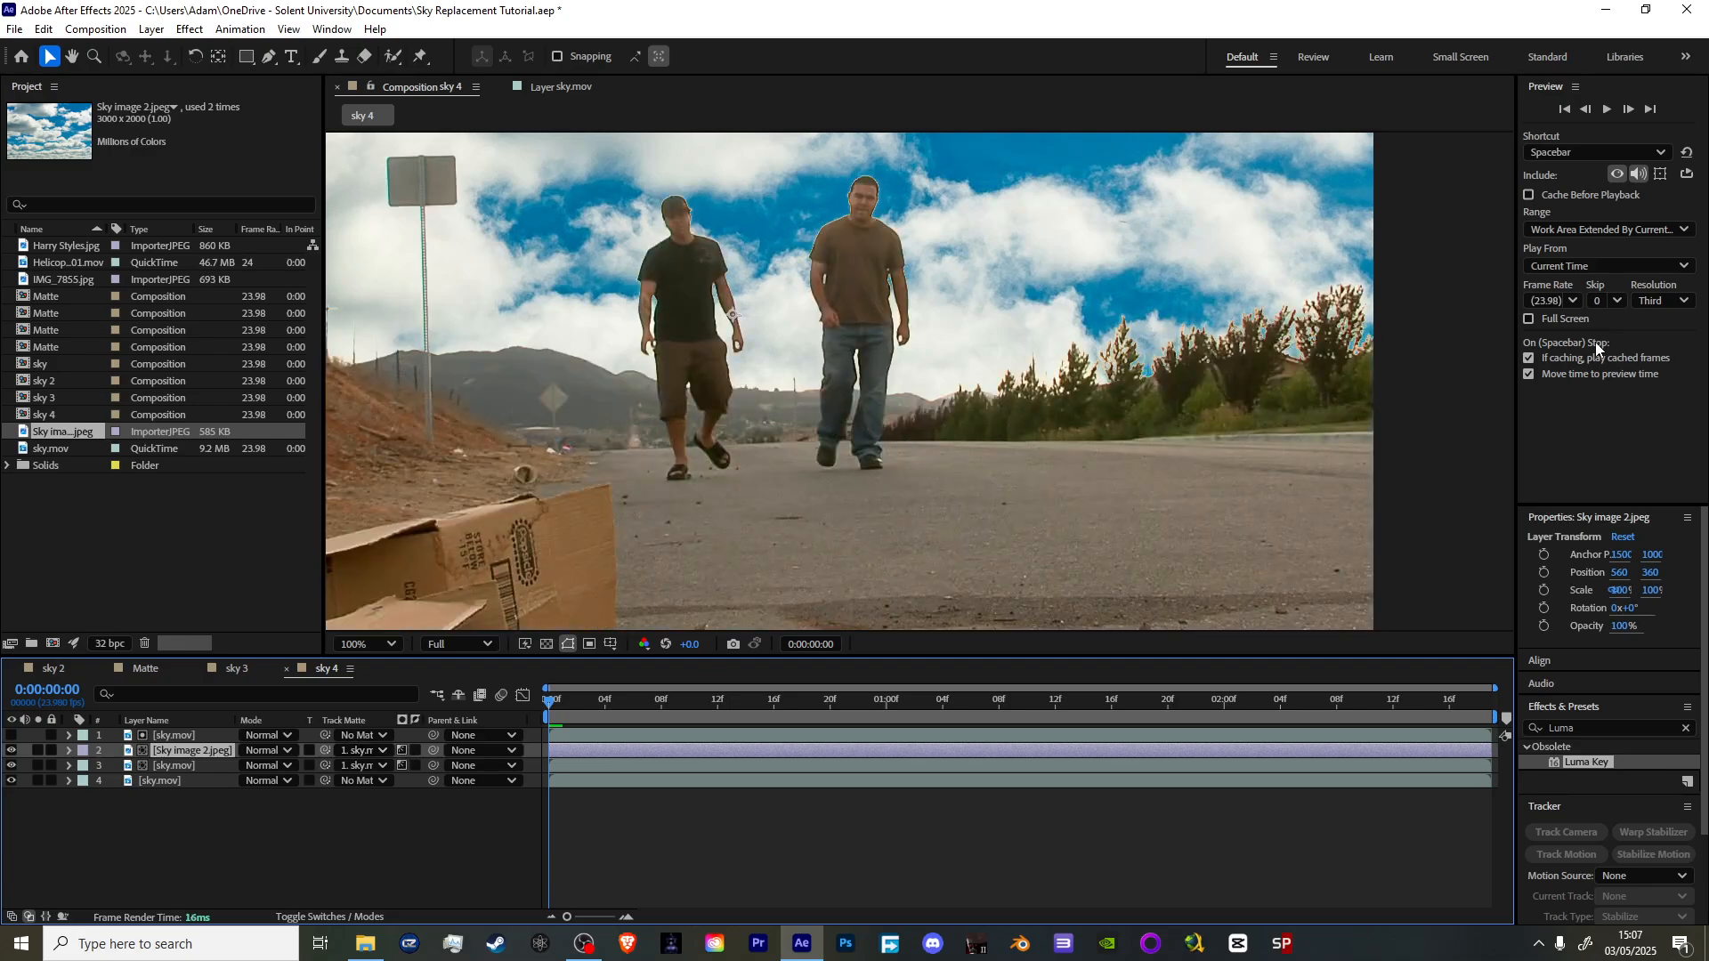
- Move the matted sky.mov layer above Sky image 2.jpeg in the layer stack
{"action": "key", "text": "period"}
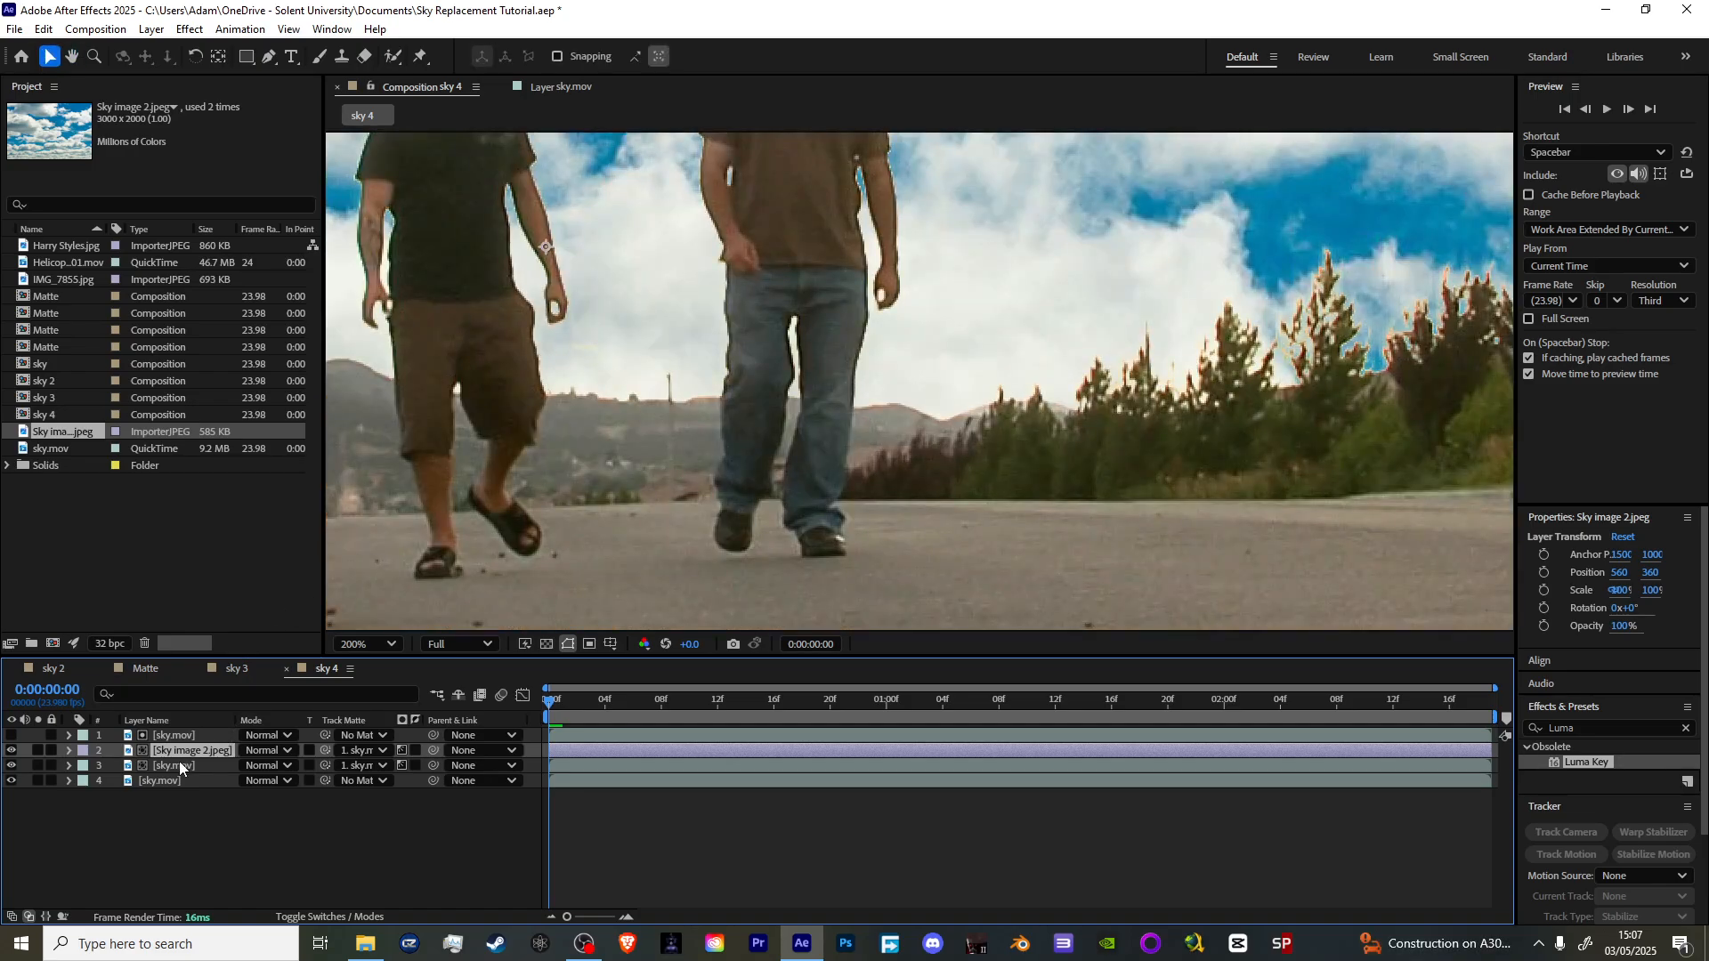
{"action": "left_click_drag", "start_coordinate": [179, 764], "coordinate": [205, 747]}
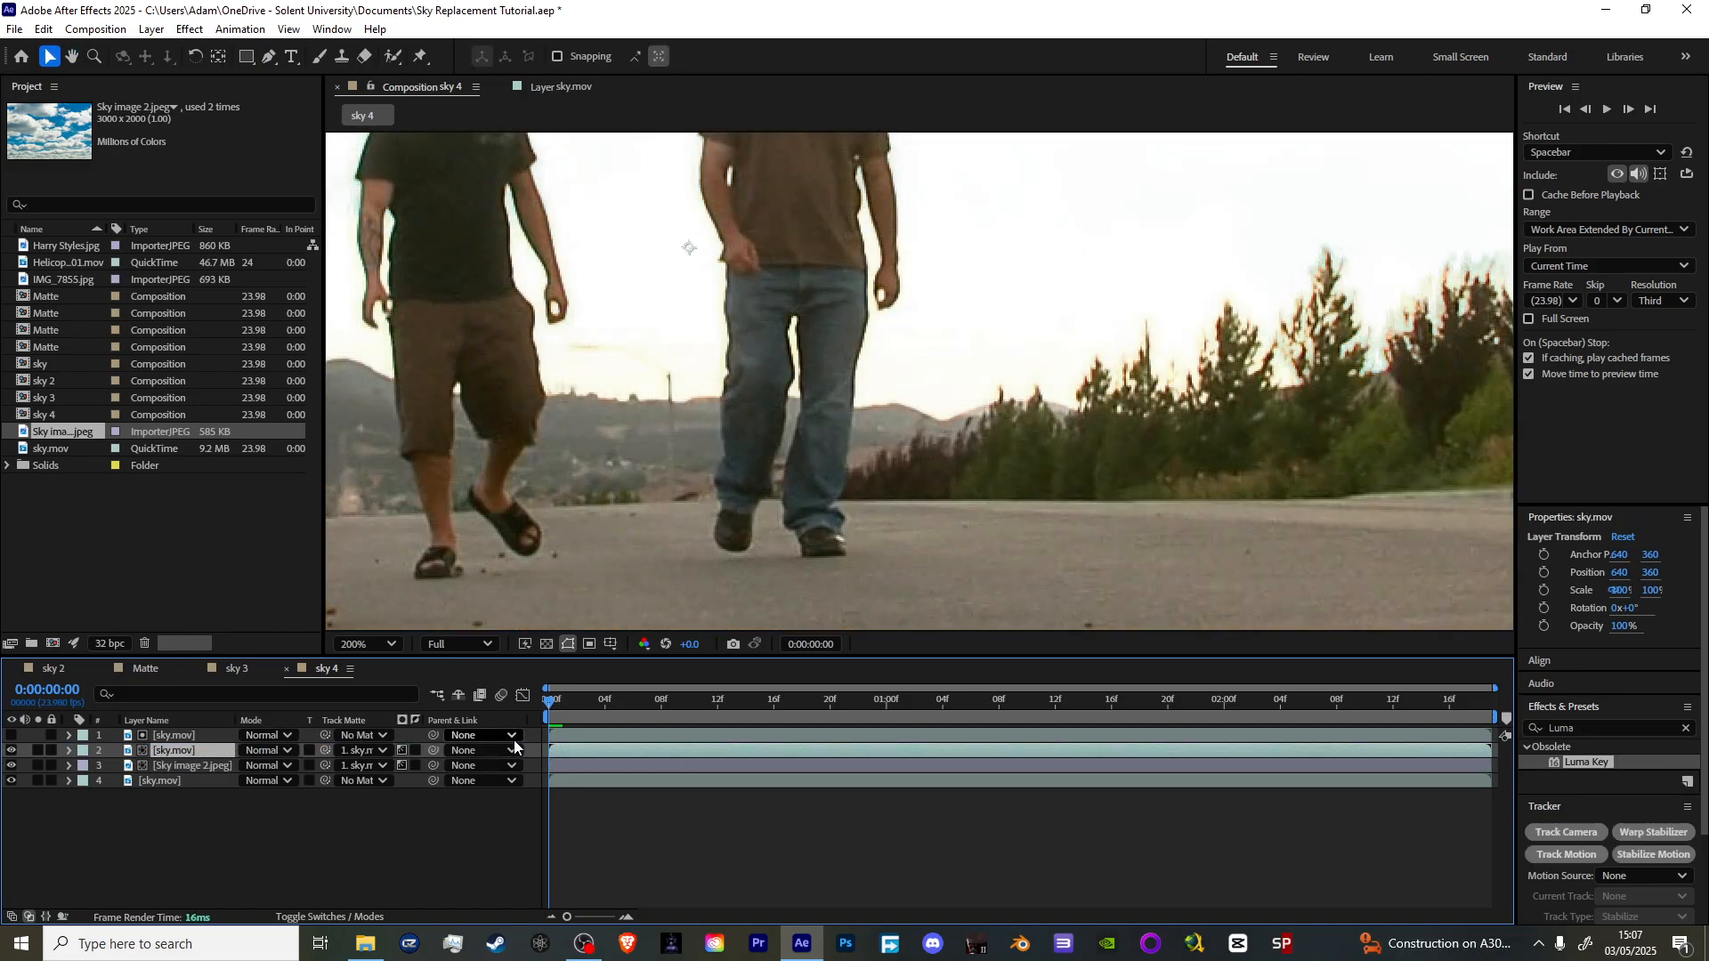
- Pre-compose the top two sky.mov layers as "matte" and use that composition as the track matte of Sky image 2.jpeg
{"action": "left_click", "coordinate": [237, 732], "text": "shift"}
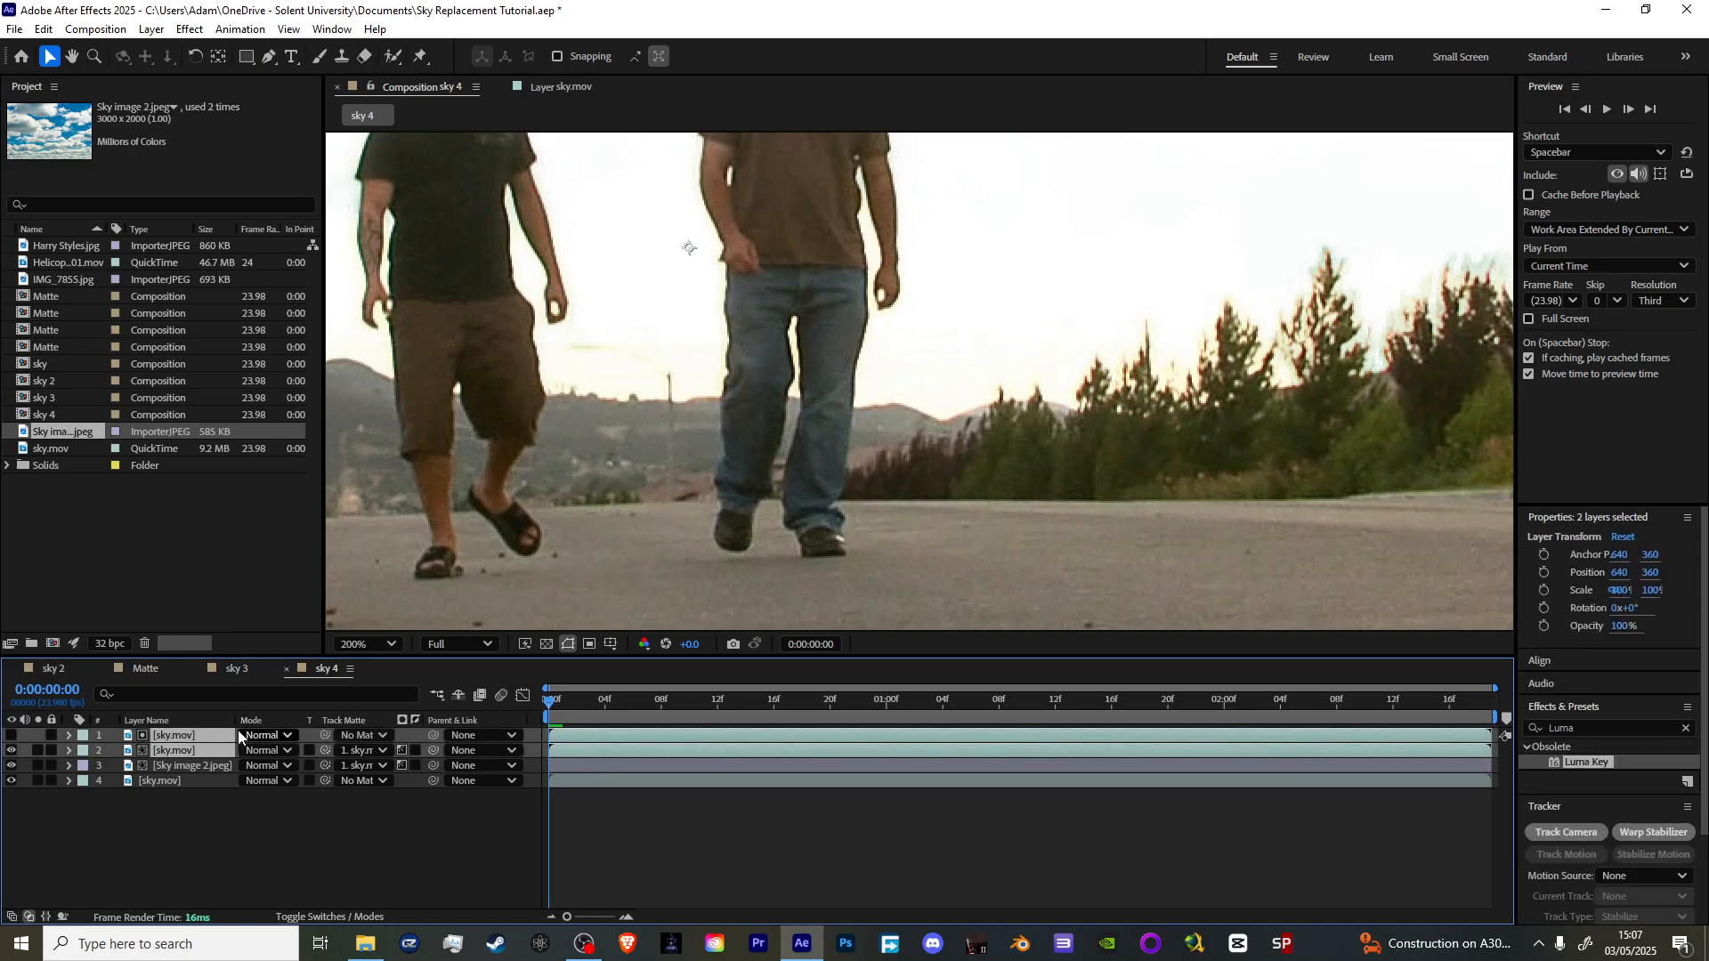
{"action": "key", "text": "ctrl+shift+c"}
{"action": "key", "text": "BackSpace"}
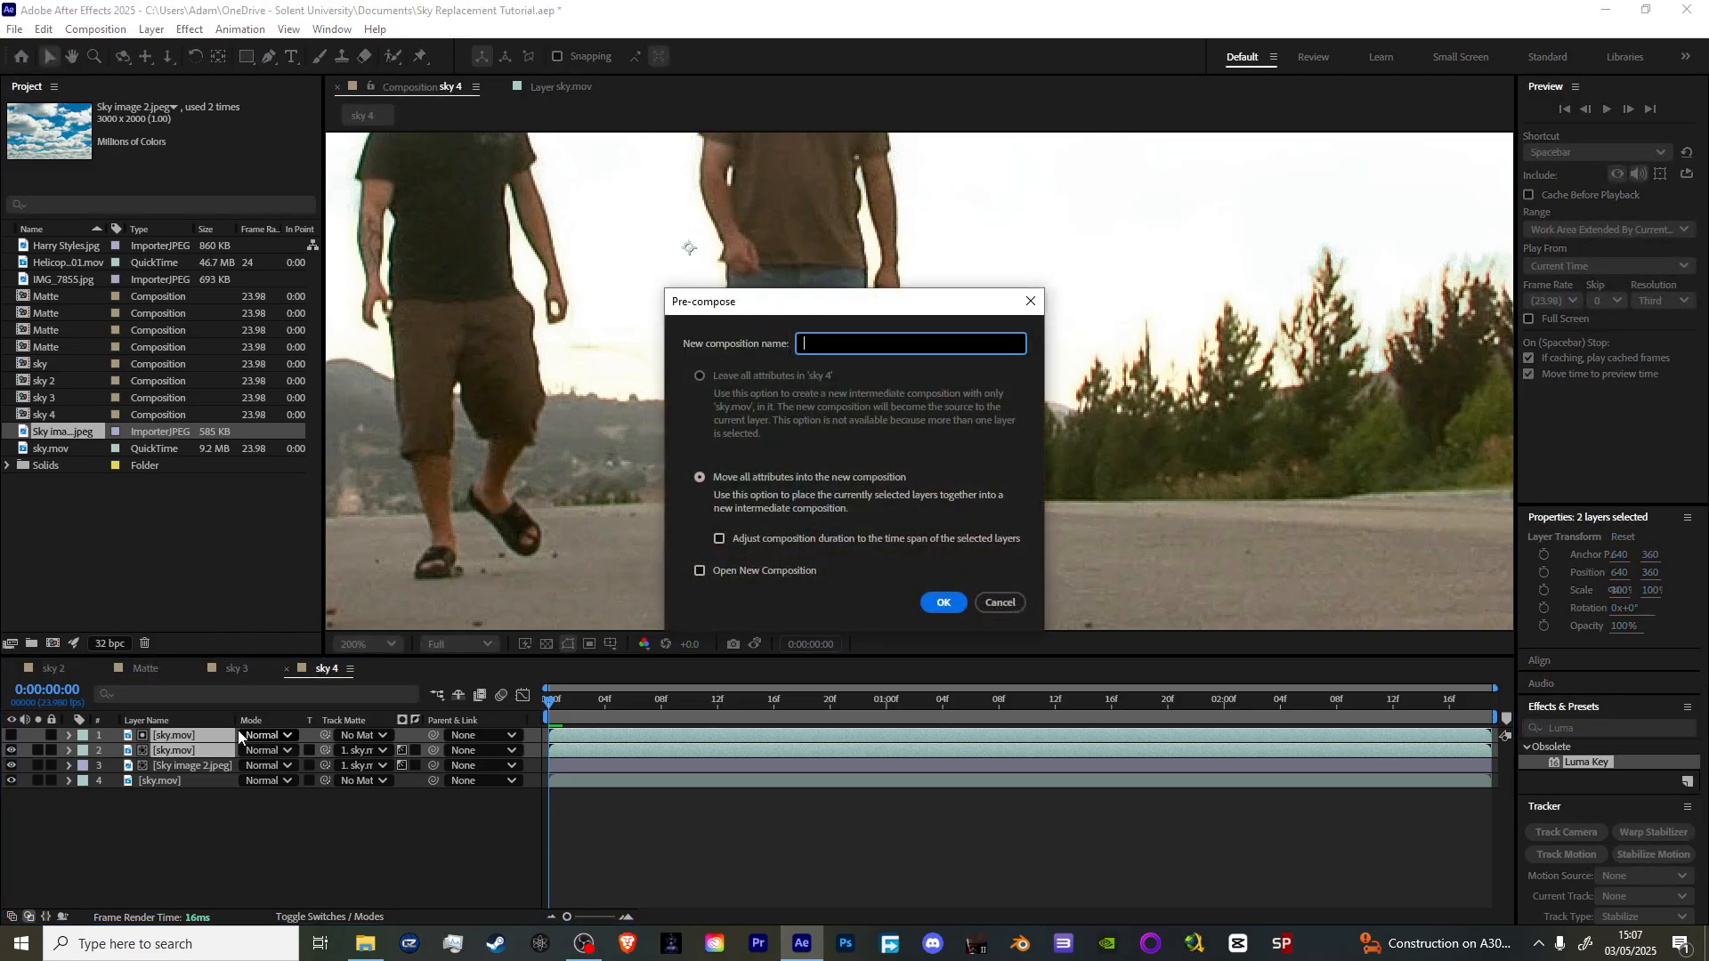
{"action": "type", "text": "matte"}
{"action": "key", "text": "Return"}
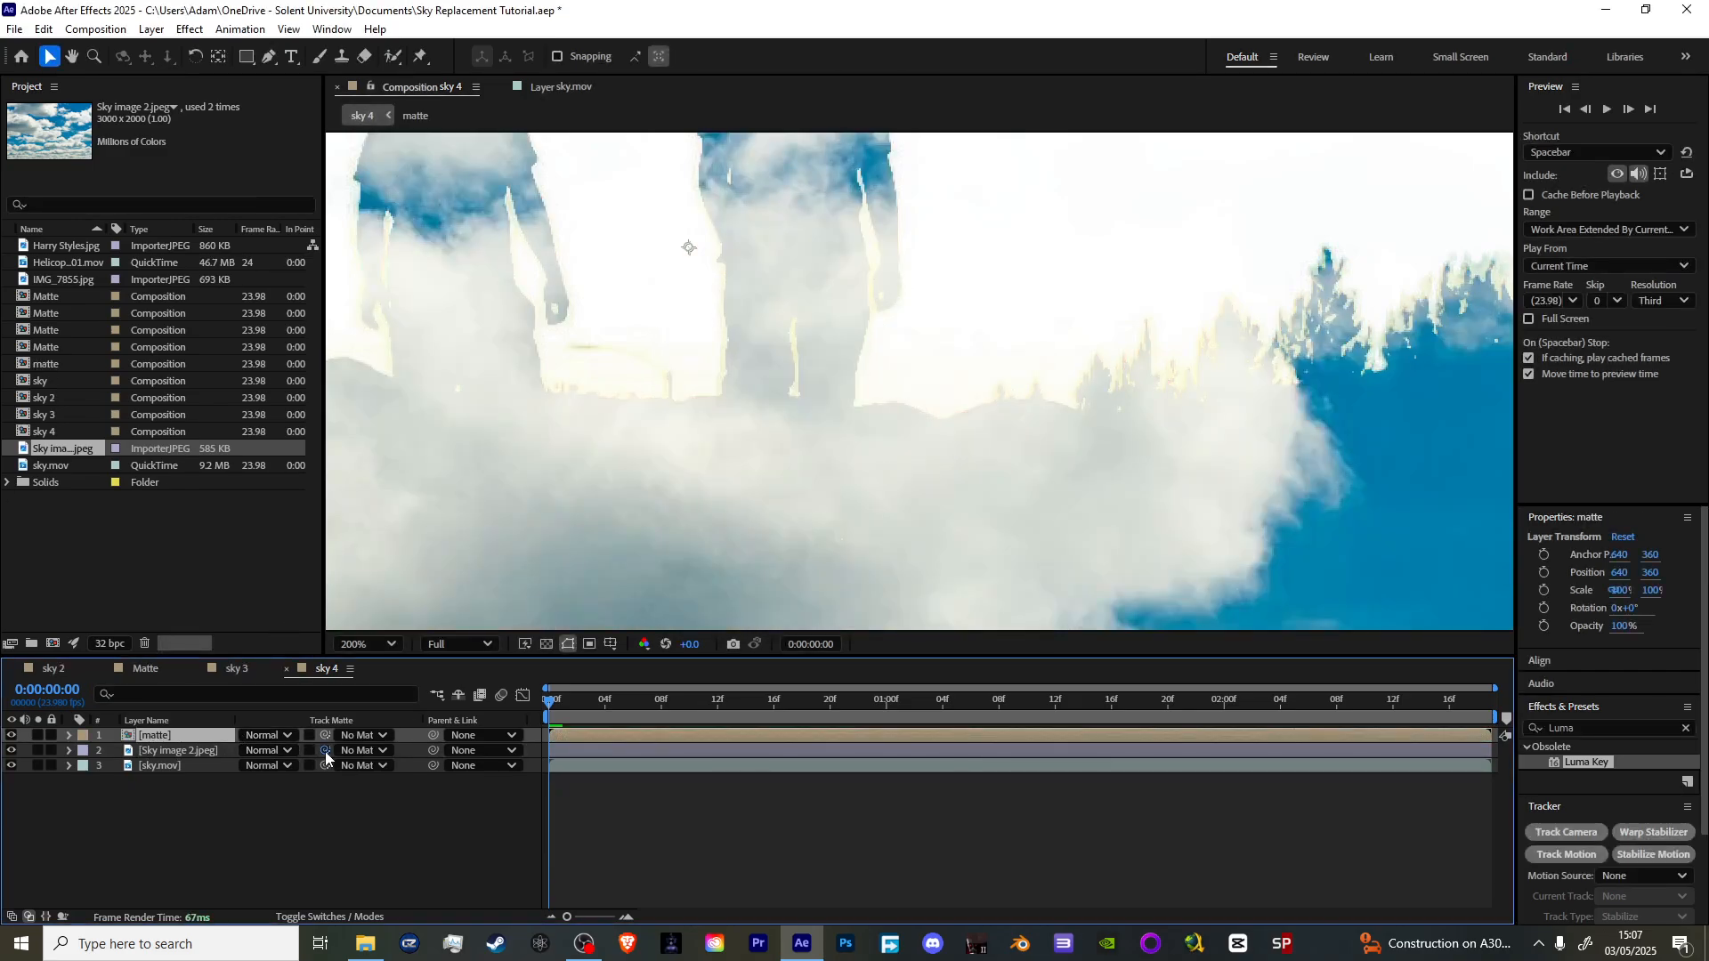
{"action": "left_click_drag", "start_coordinate": [324, 751], "coordinate": [215, 734]}
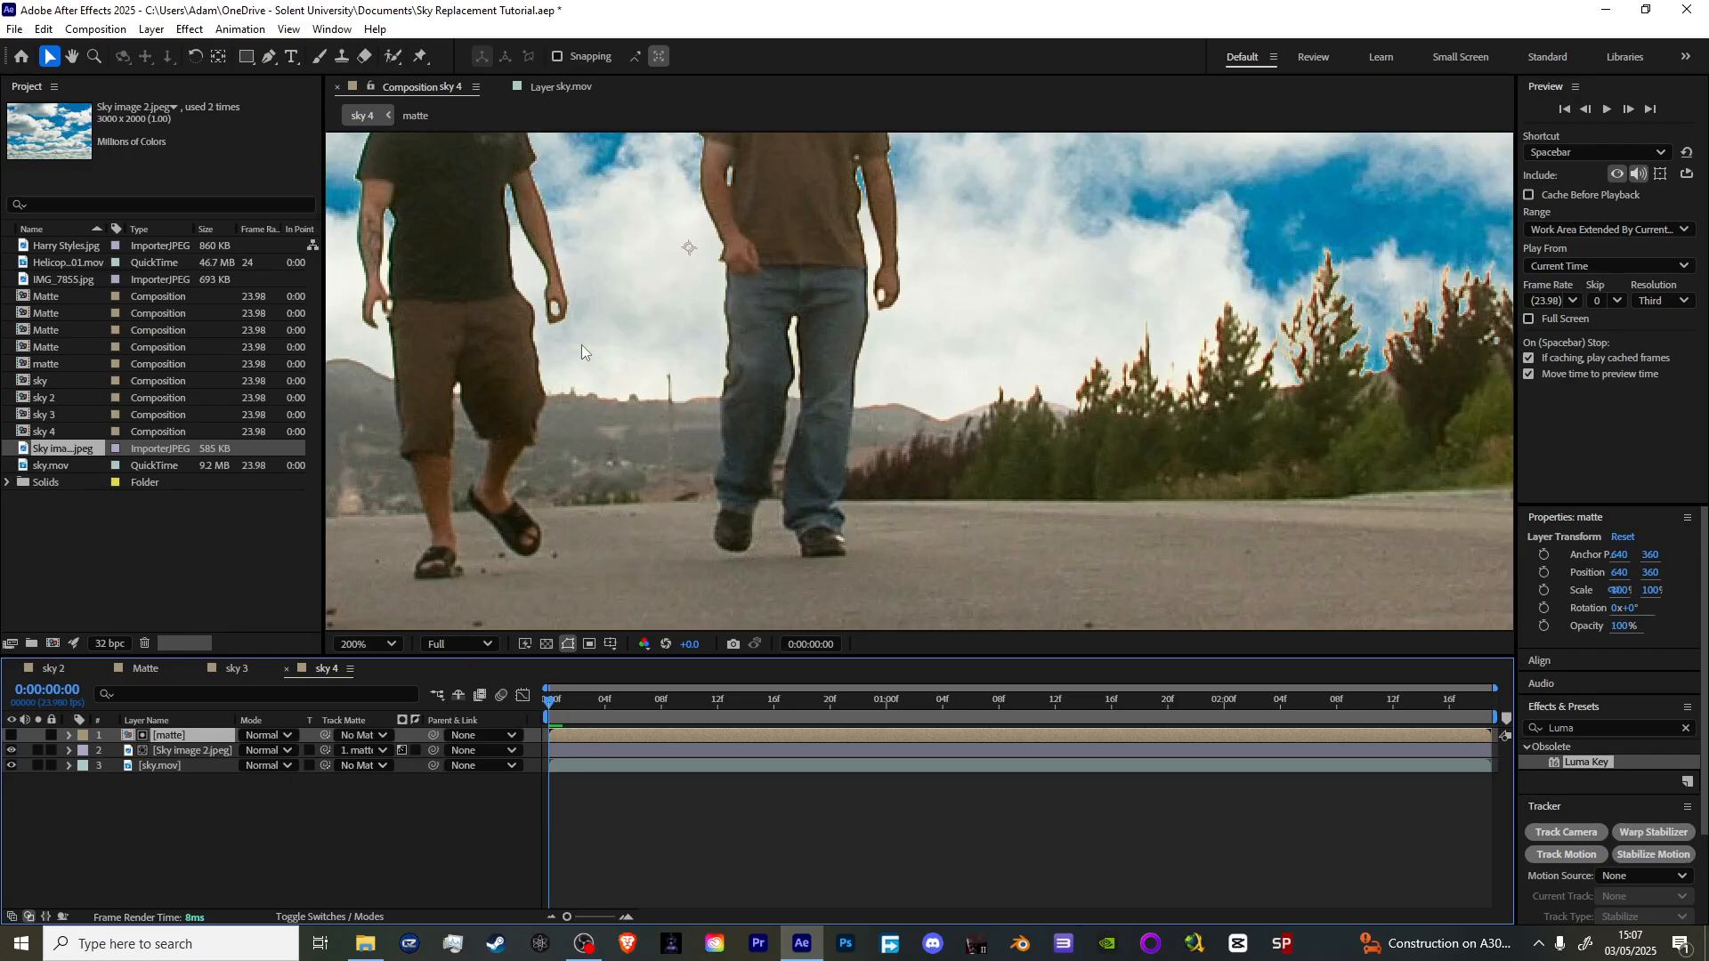
{"action": "scroll", "coordinate": [580, 345], "scroll_direction": "down", "scroll_amount": 2}
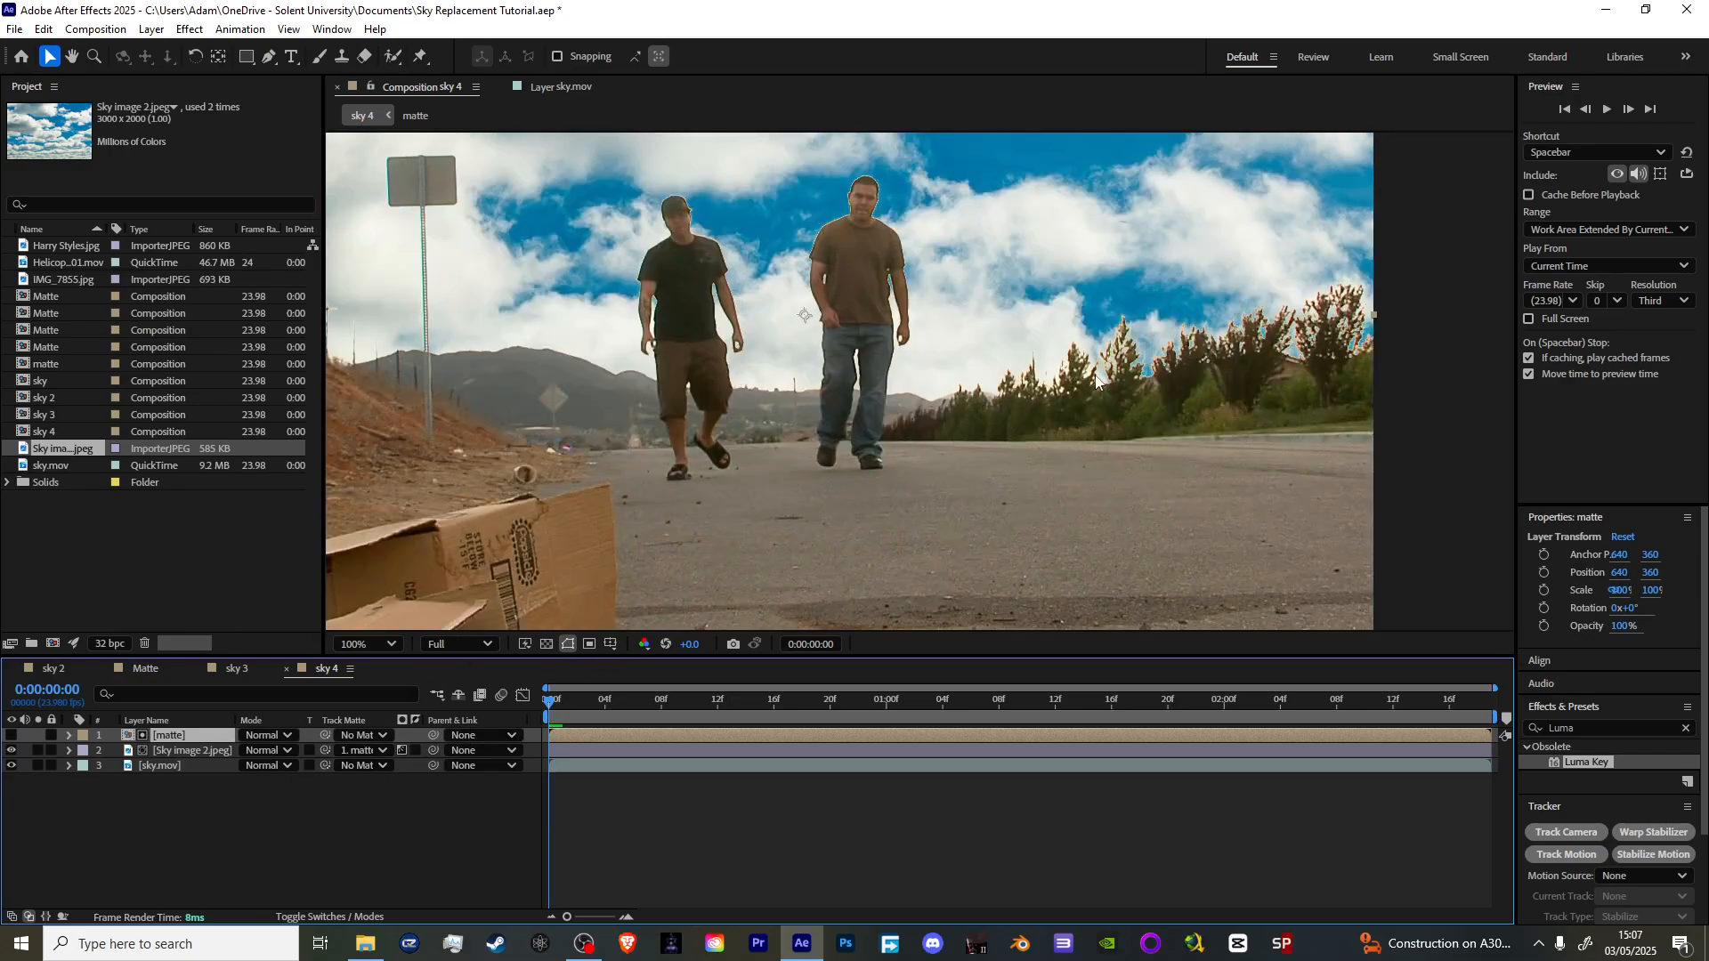
- Apply the Matte Choker effect to the matte layer
{"action": "key", "text": "ctrl+space"}
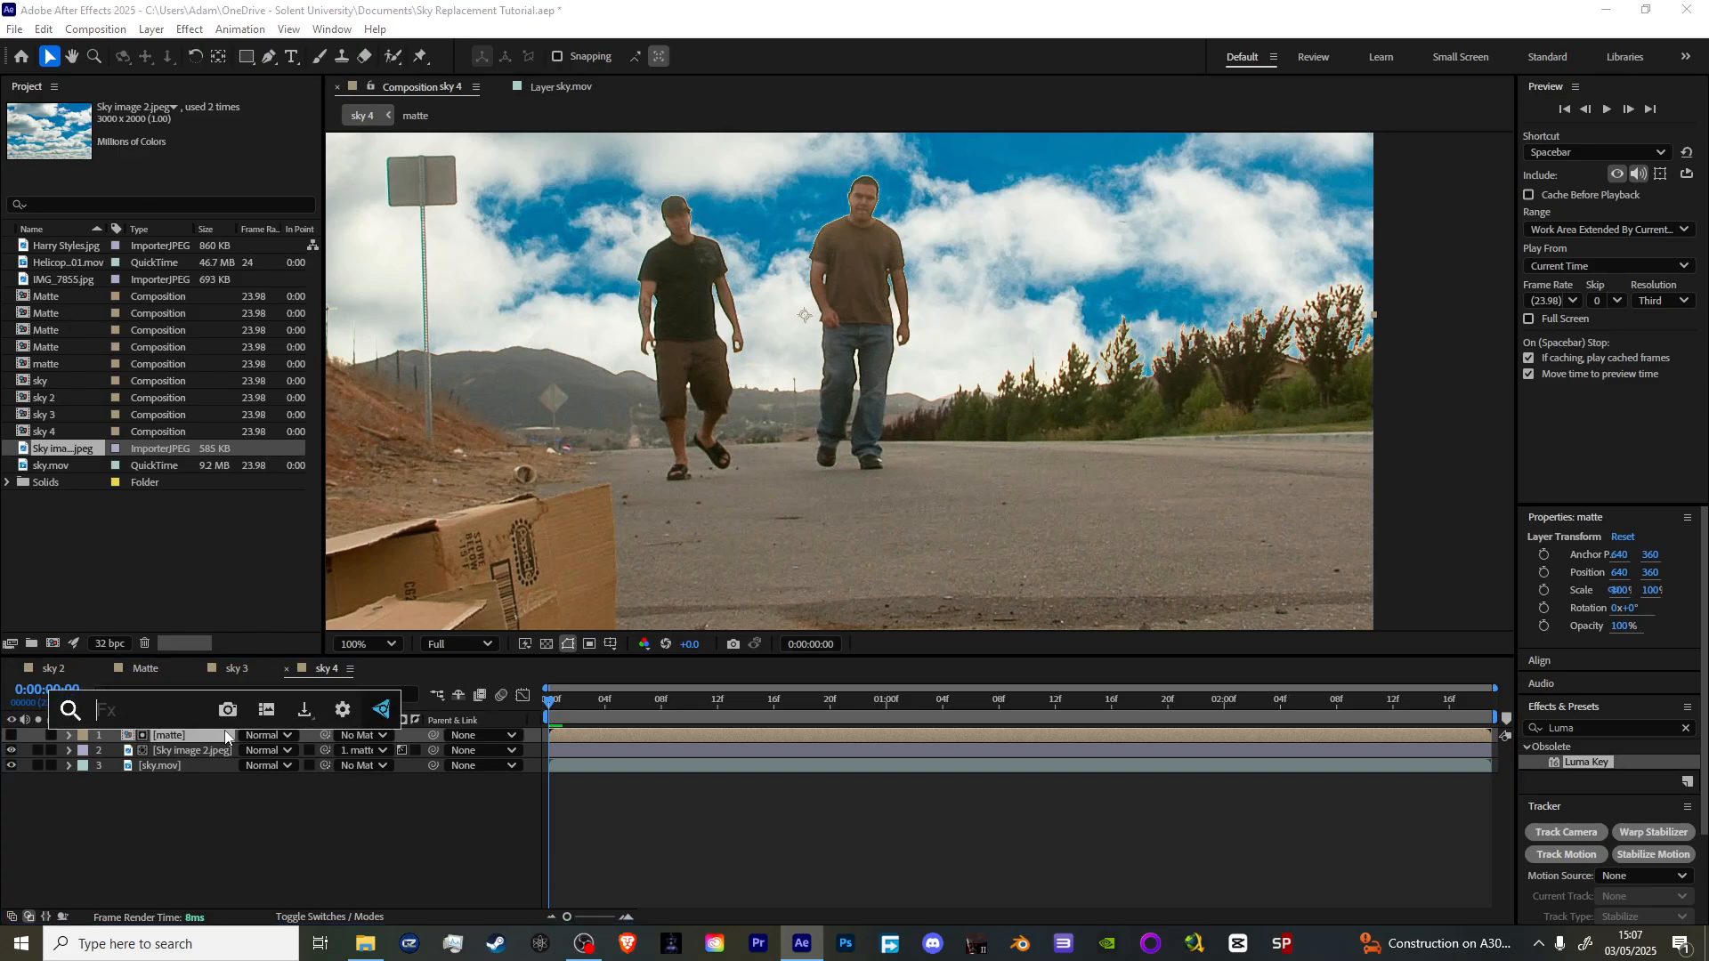
{"action": "type", "text": "matte"}
{"action": "key", "text": "BackSpace"}
{"action": "key", "text": "BackSpace"}
{"action": "key", "text": "BackSpace"}
{"action": "key", "text": "BackSpace"}
{"action": "key", "text": "BackSpace"}
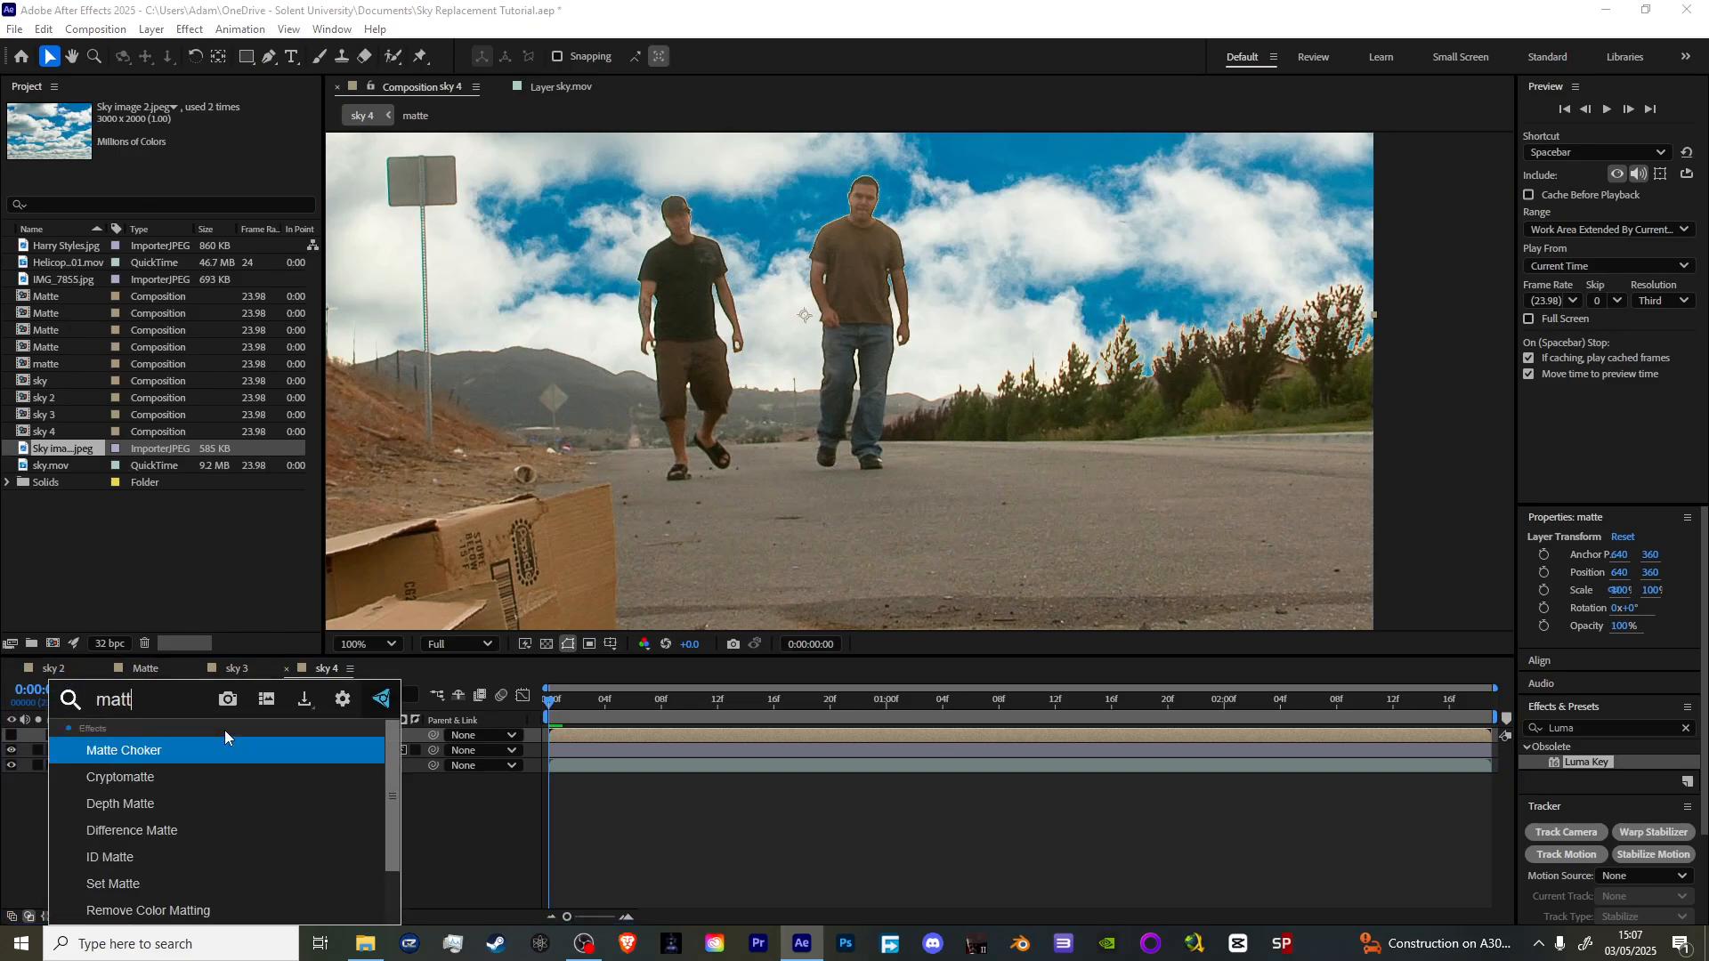
{"action": "type", "text": "Matte"}
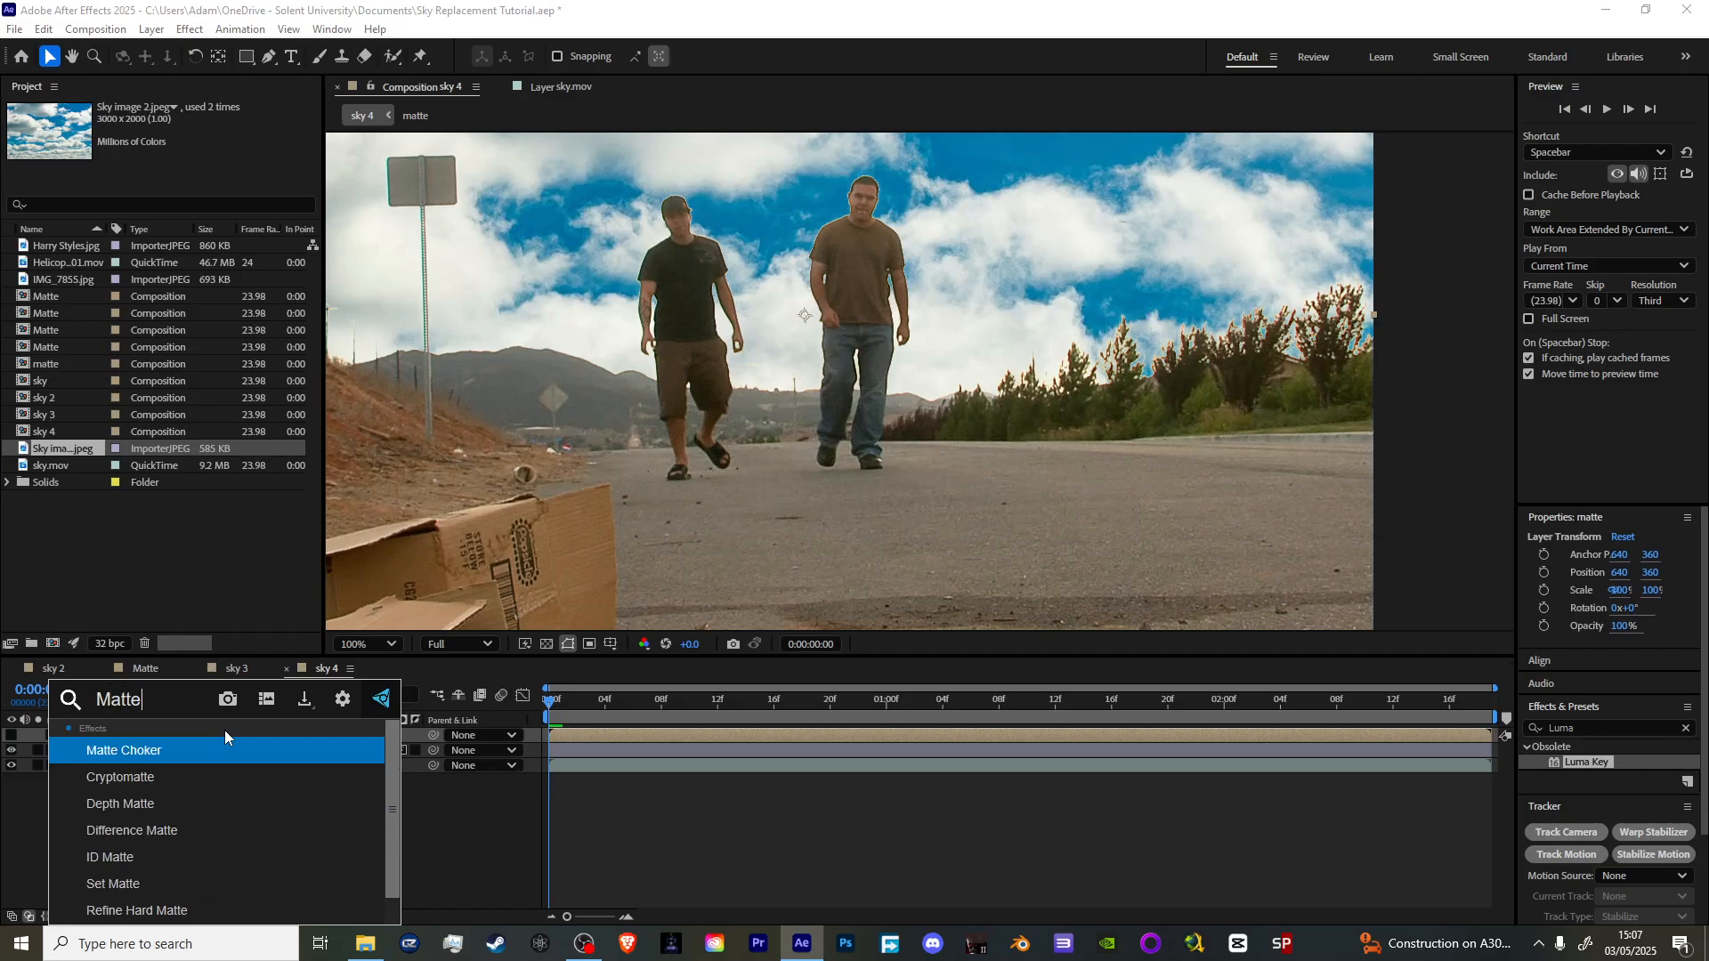
{"action": "type", "text": " Choker"}
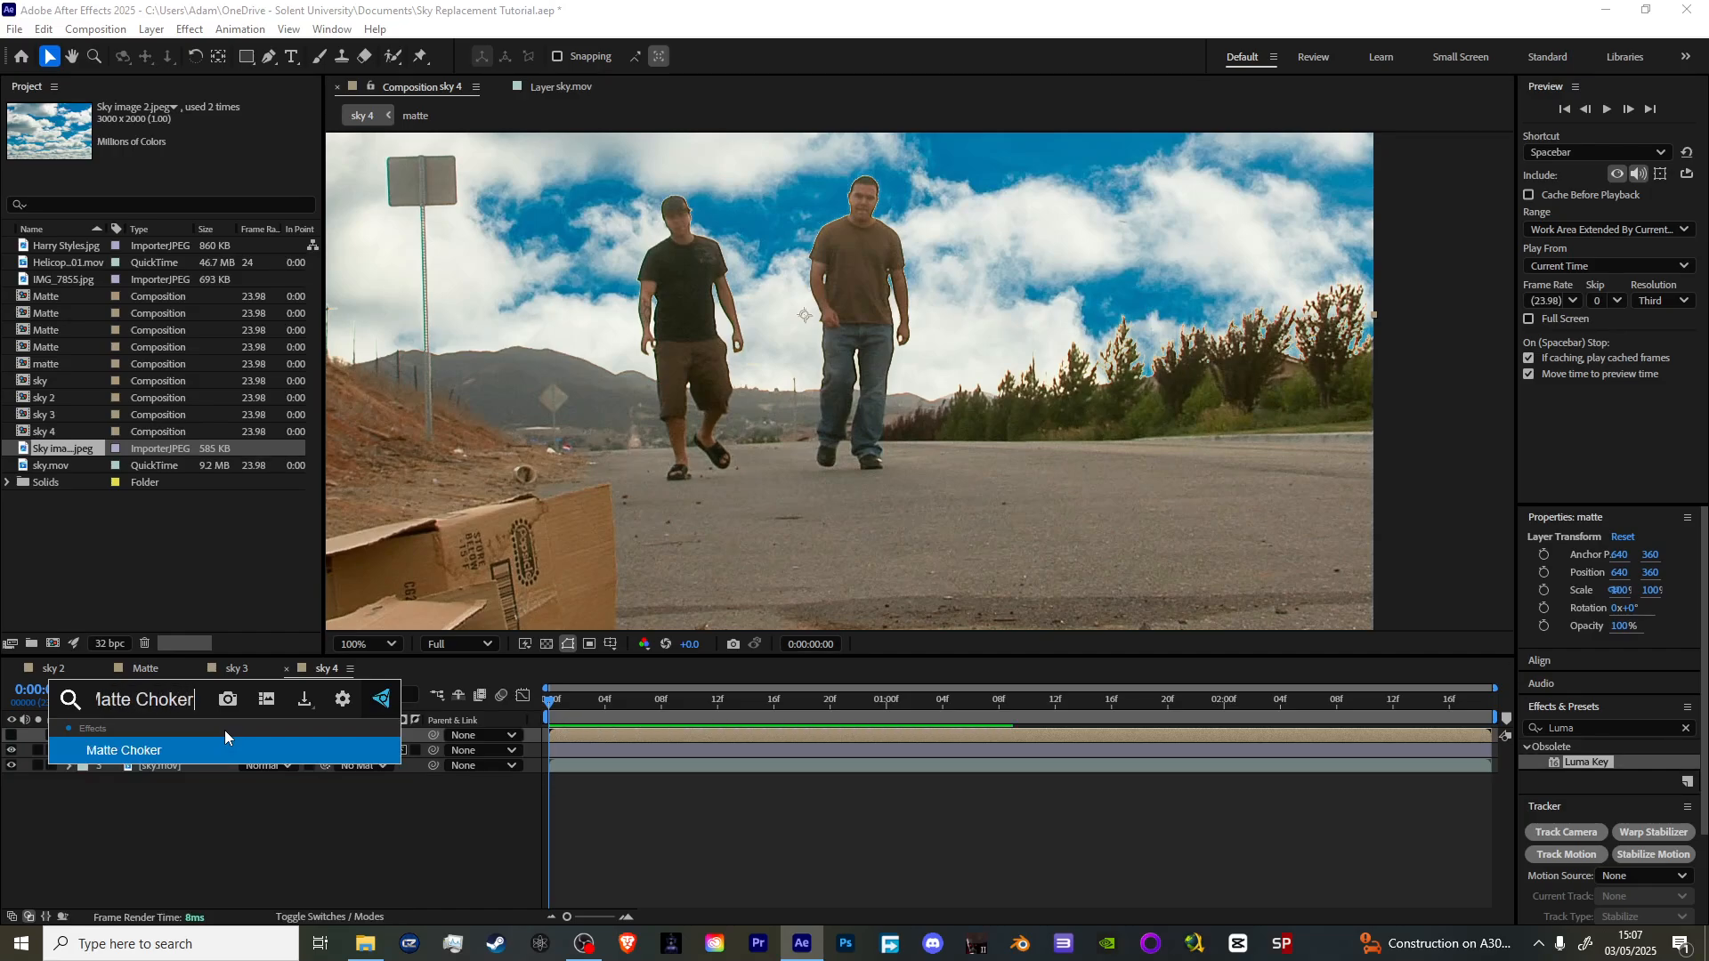
{"action": "key", "text": "Return"}
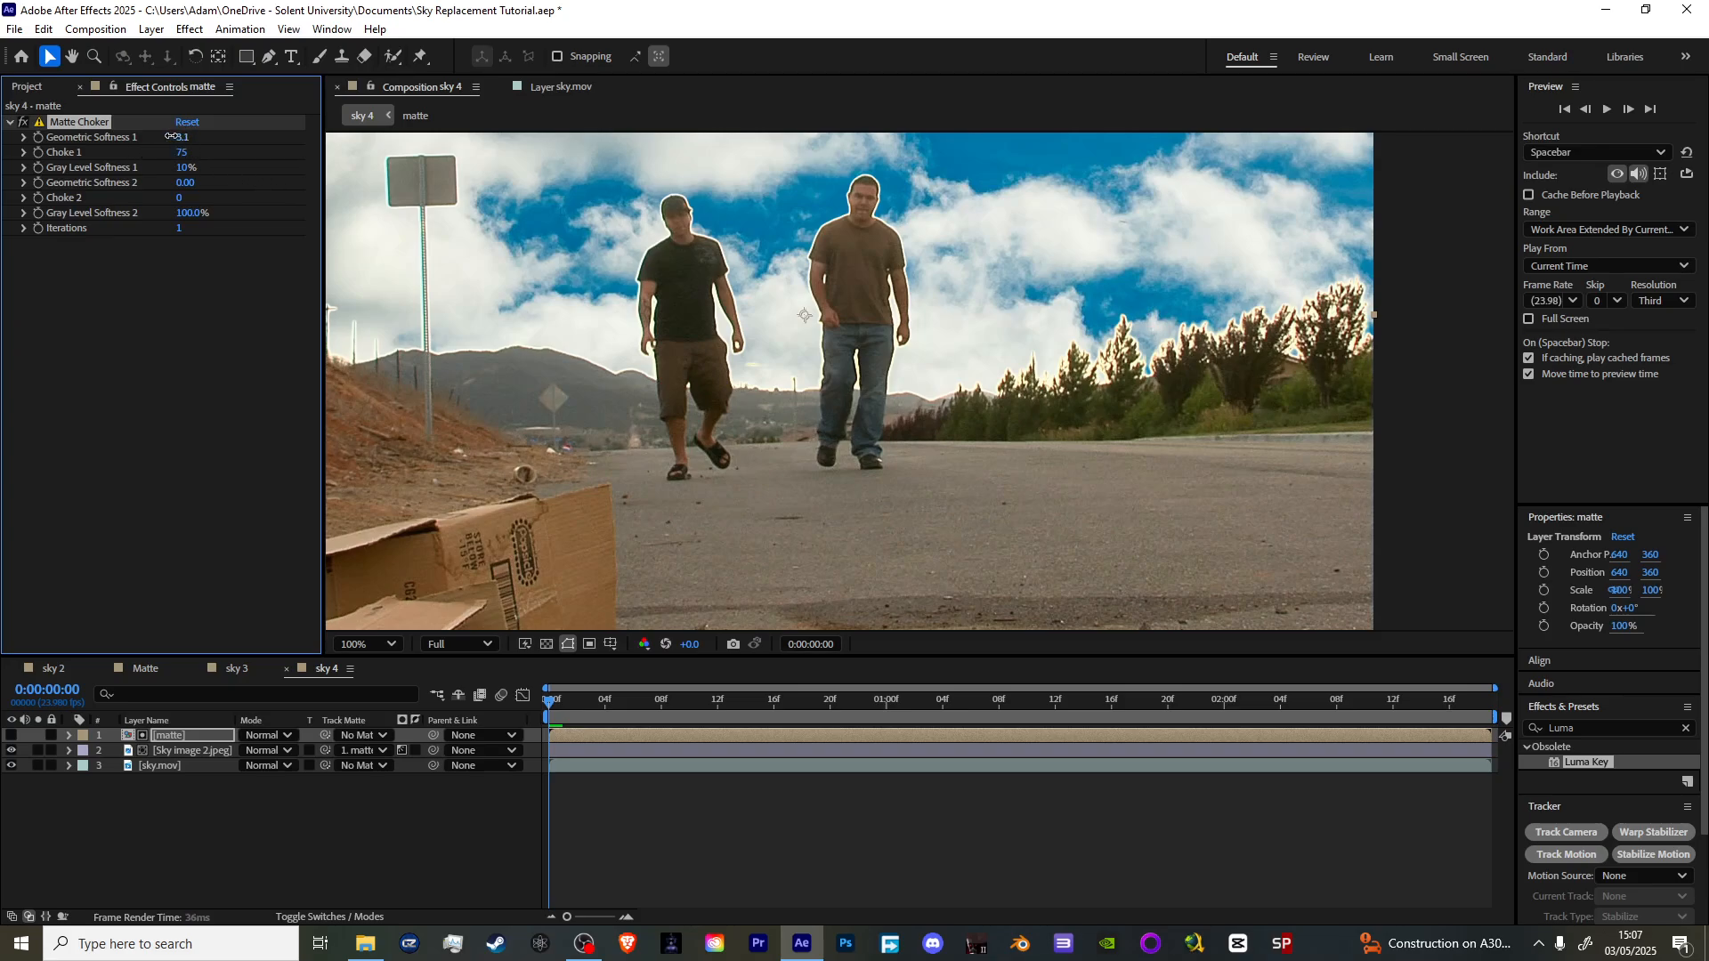
- Set Matte Choker's Geometric Softness 1 to 1.8 and Choke 1 to -74 to clean up the edges around the men and trees
{"action": "left_click_drag", "start_coordinate": [171, 136], "coordinate": [93, 162]}
{"action": "left_click_drag", "start_coordinate": [183, 151], "coordinate": [21, 191]}
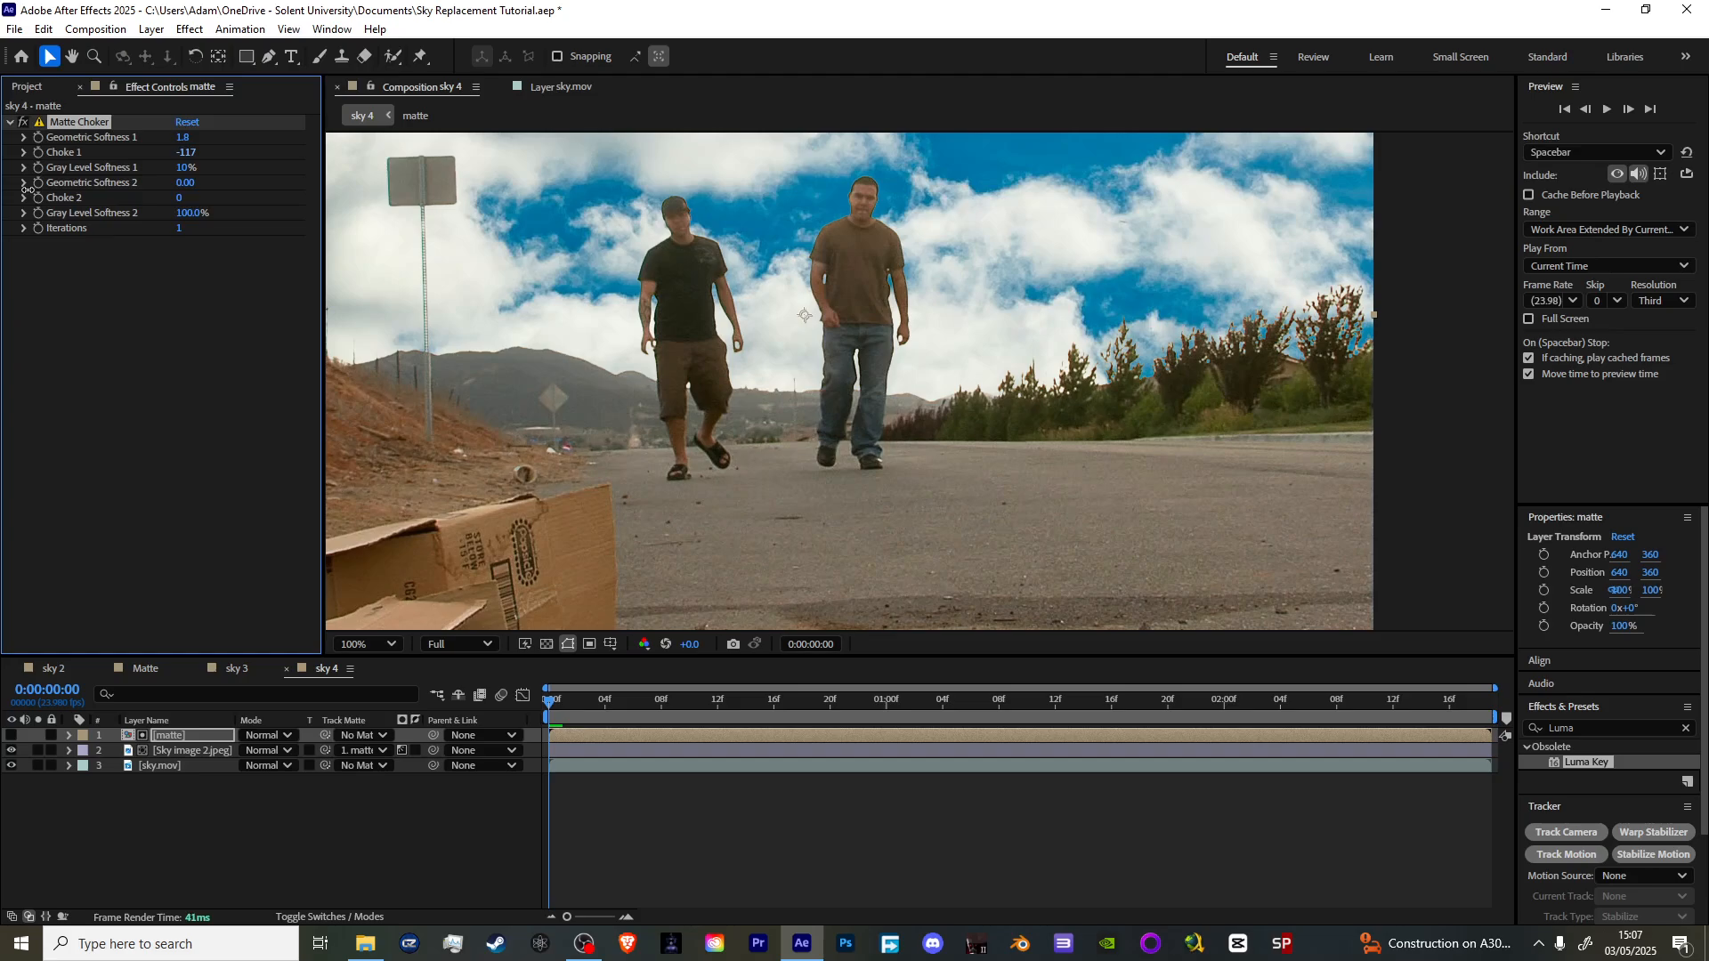
{"action": "scroll", "coordinate": [1296, 354], "scroll_direction": "up", "scroll_amount": 4}
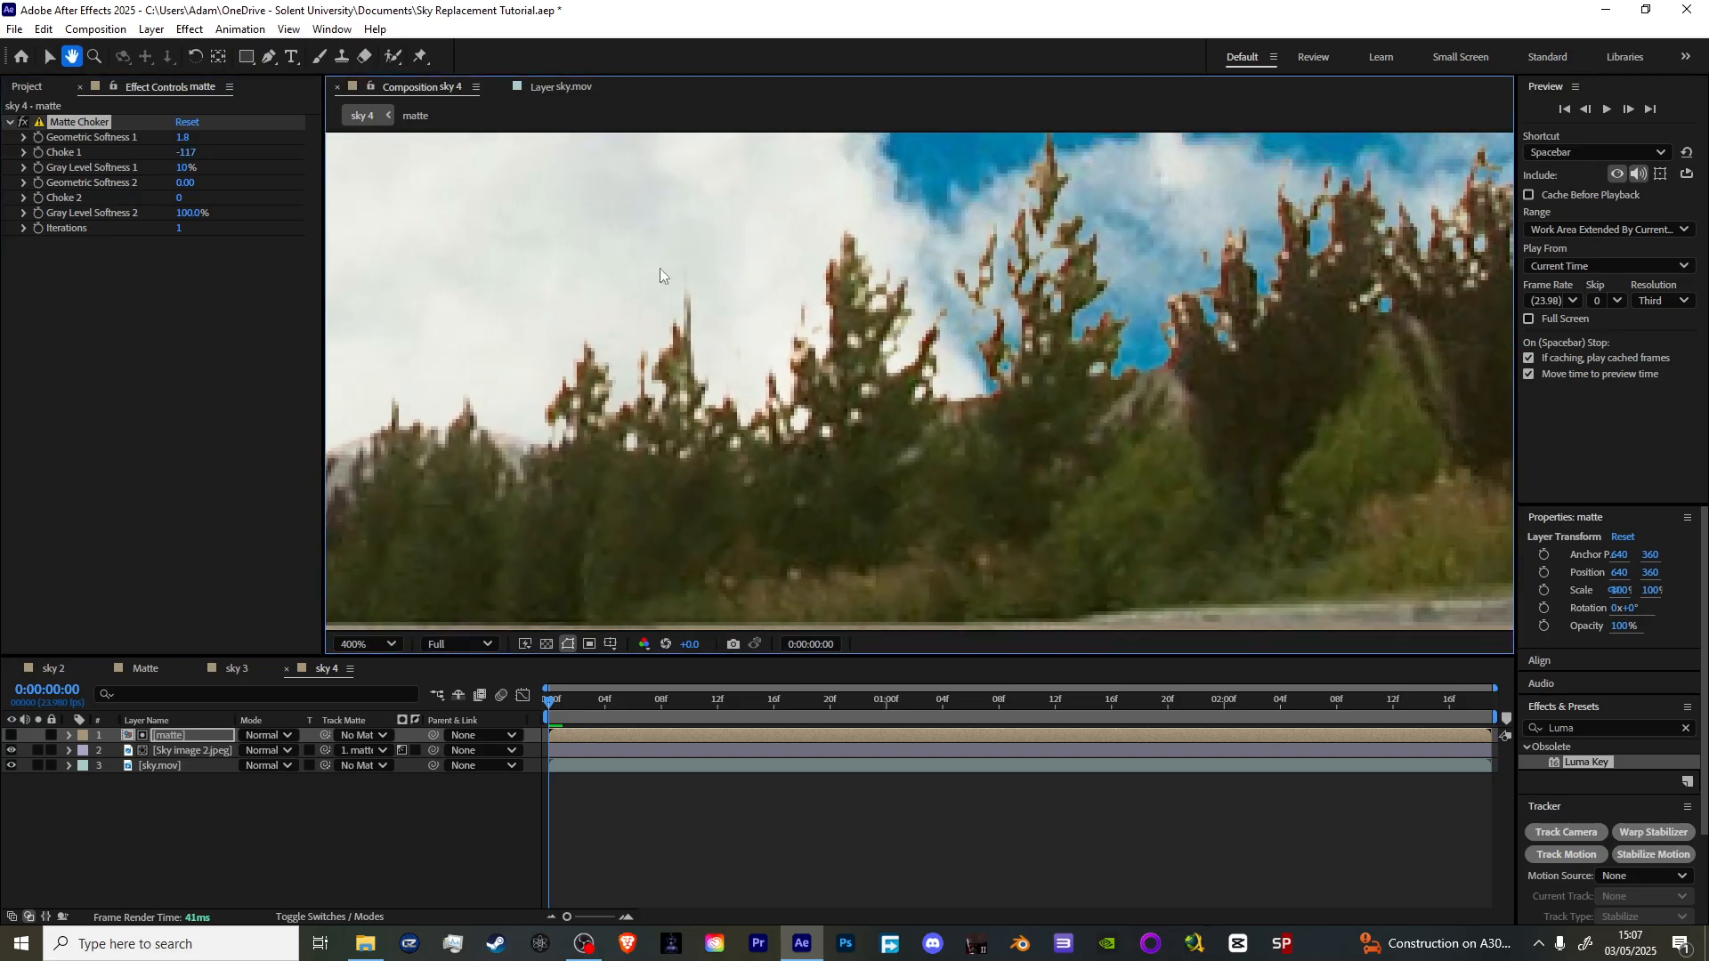
{"action": "left_click_drag", "start_coordinate": [185, 158], "coordinate": [205, 134]}
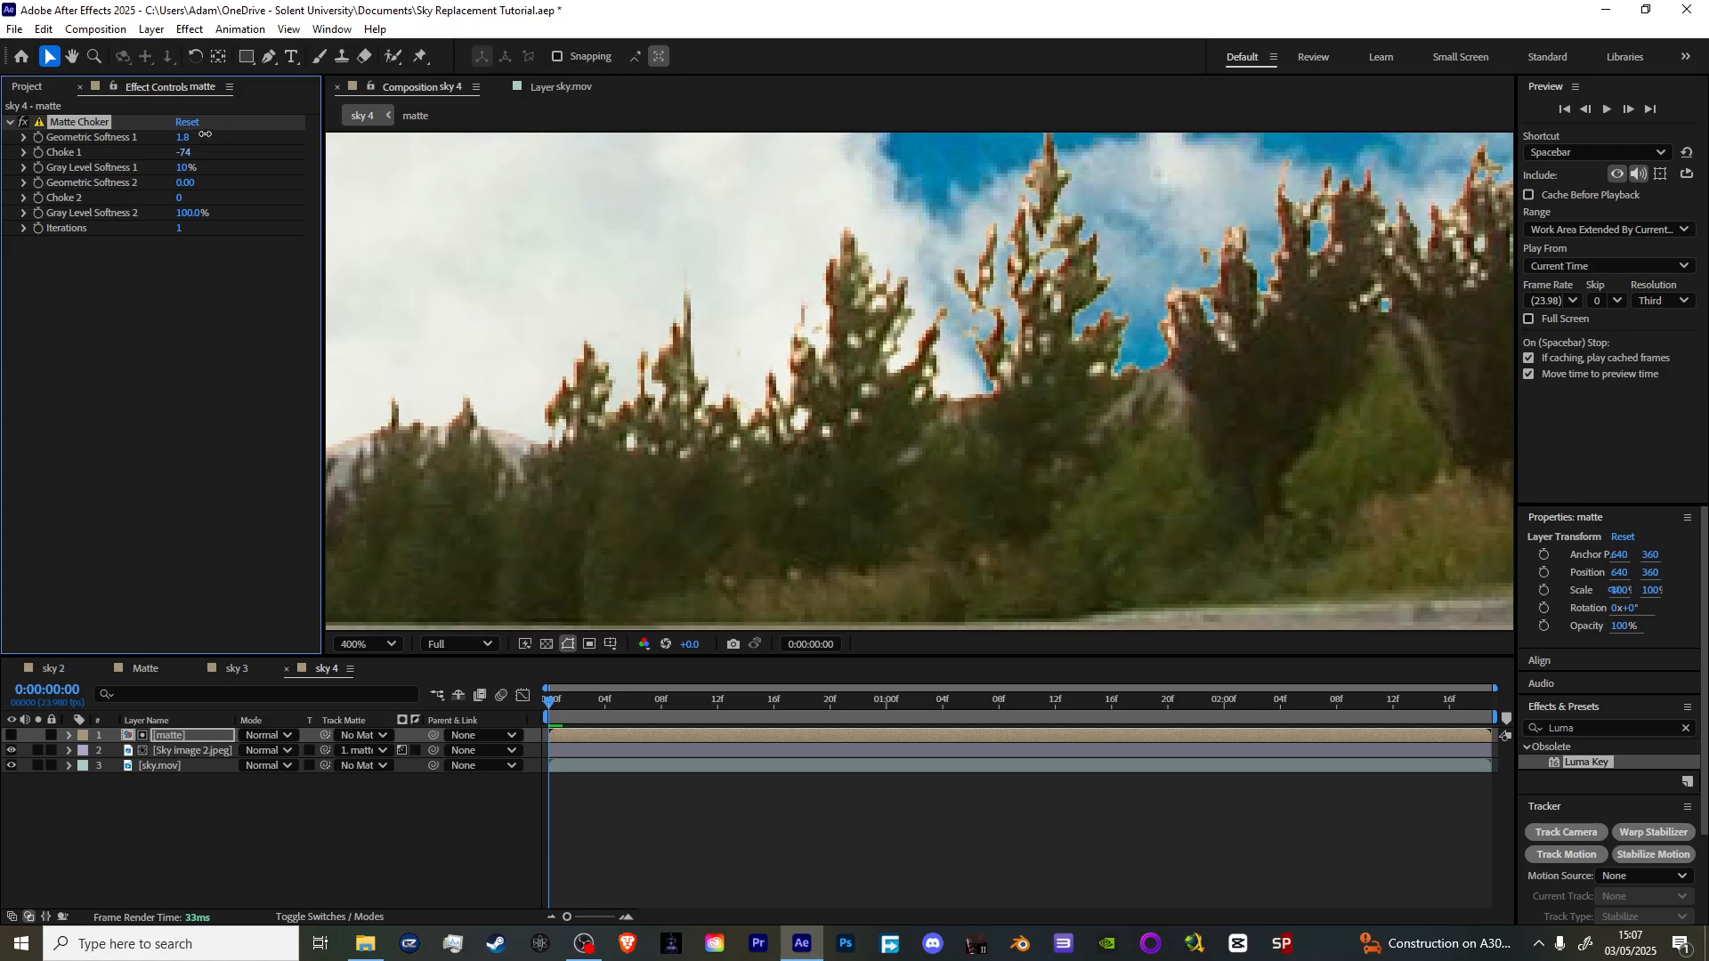
{"action": "scroll", "coordinate": [988, 261], "scroll_direction": "down", "scroll_amount": 4}
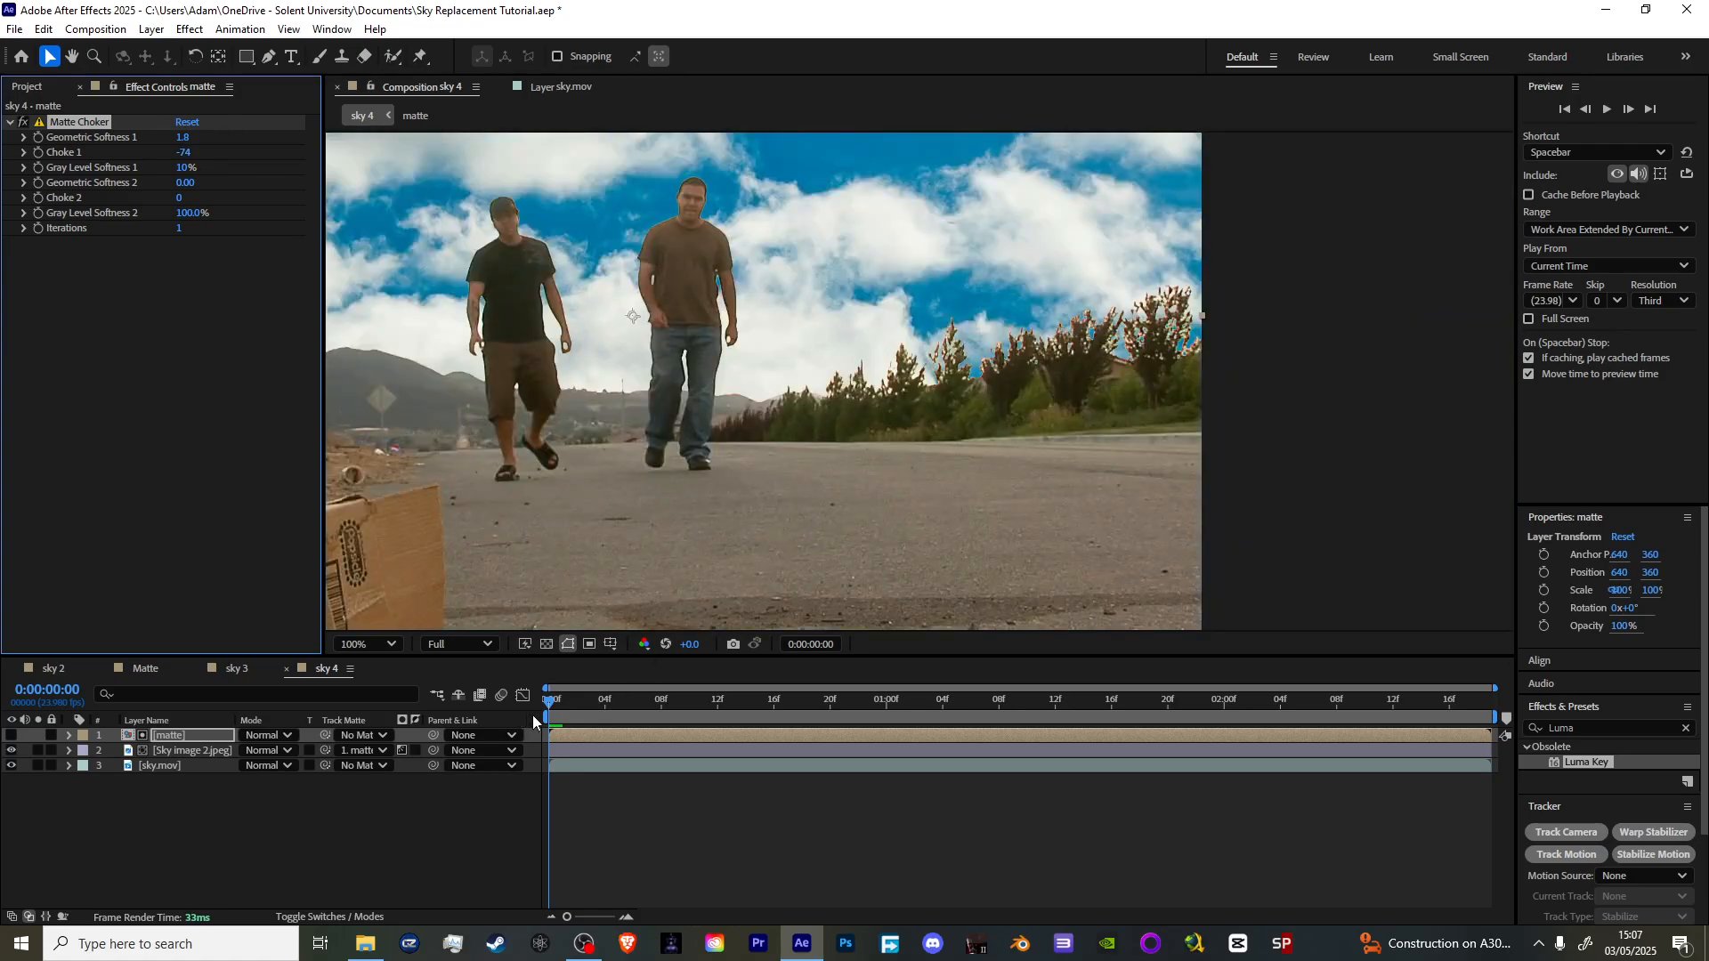
{"action": "key", "text": "space"}
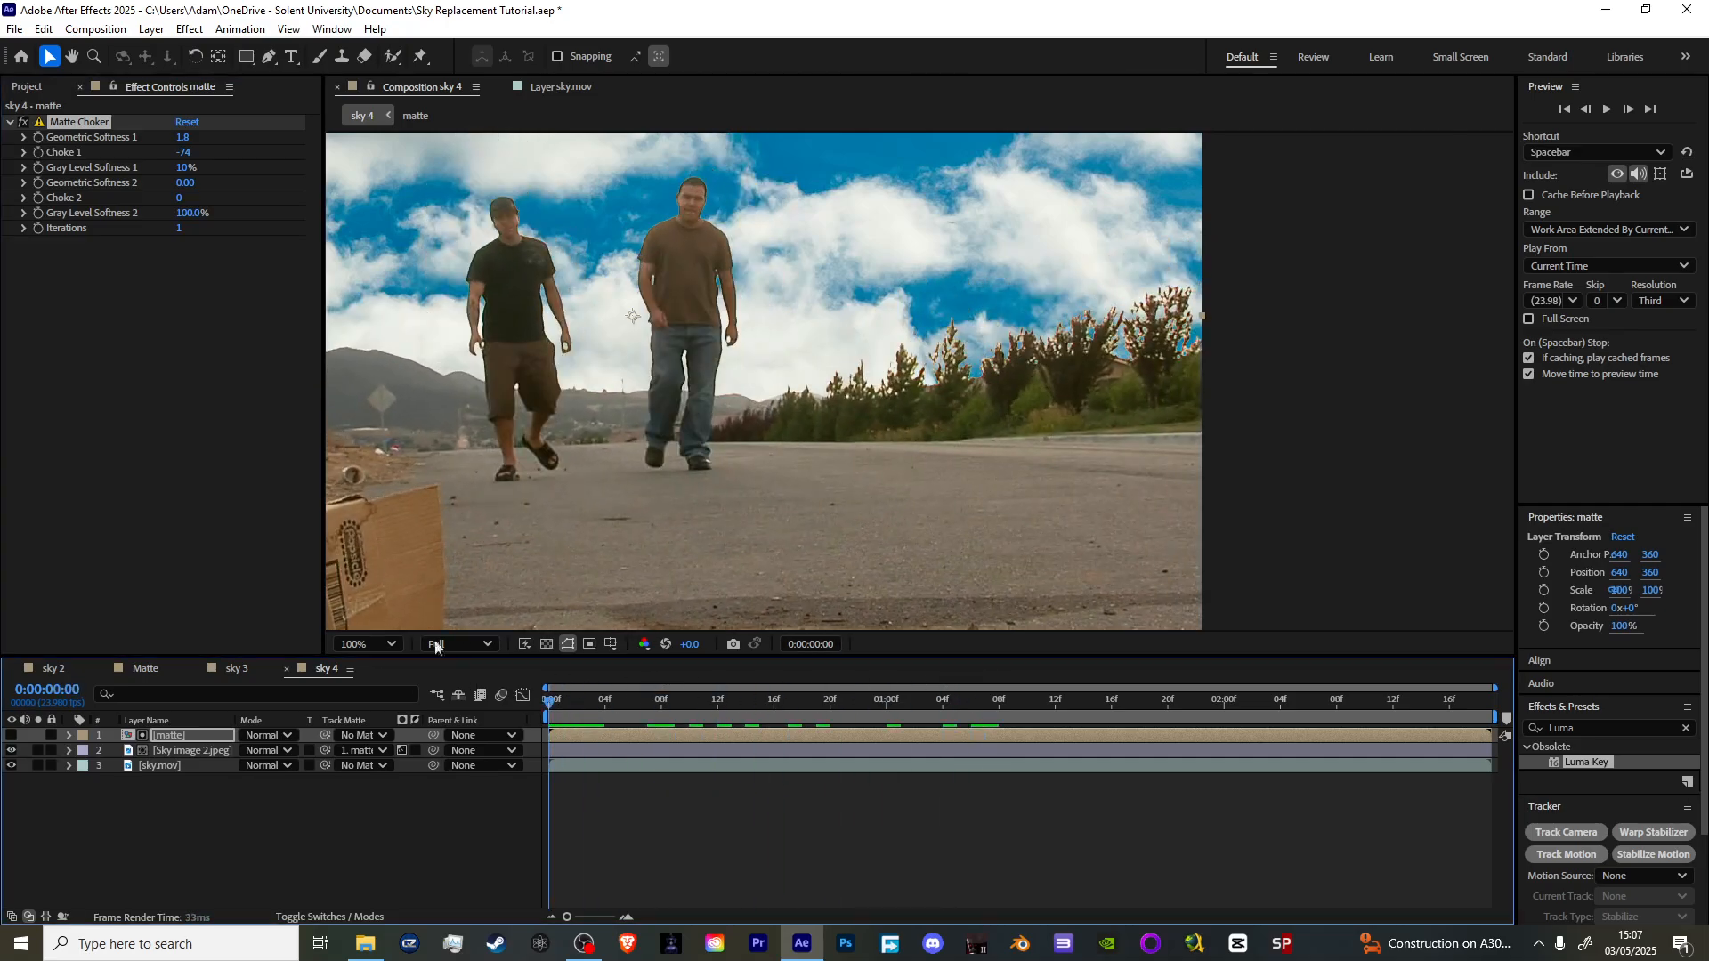
{"action": "left_click_drag", "start_coordinate": [465, 609], "coordinate": [472, 607]}
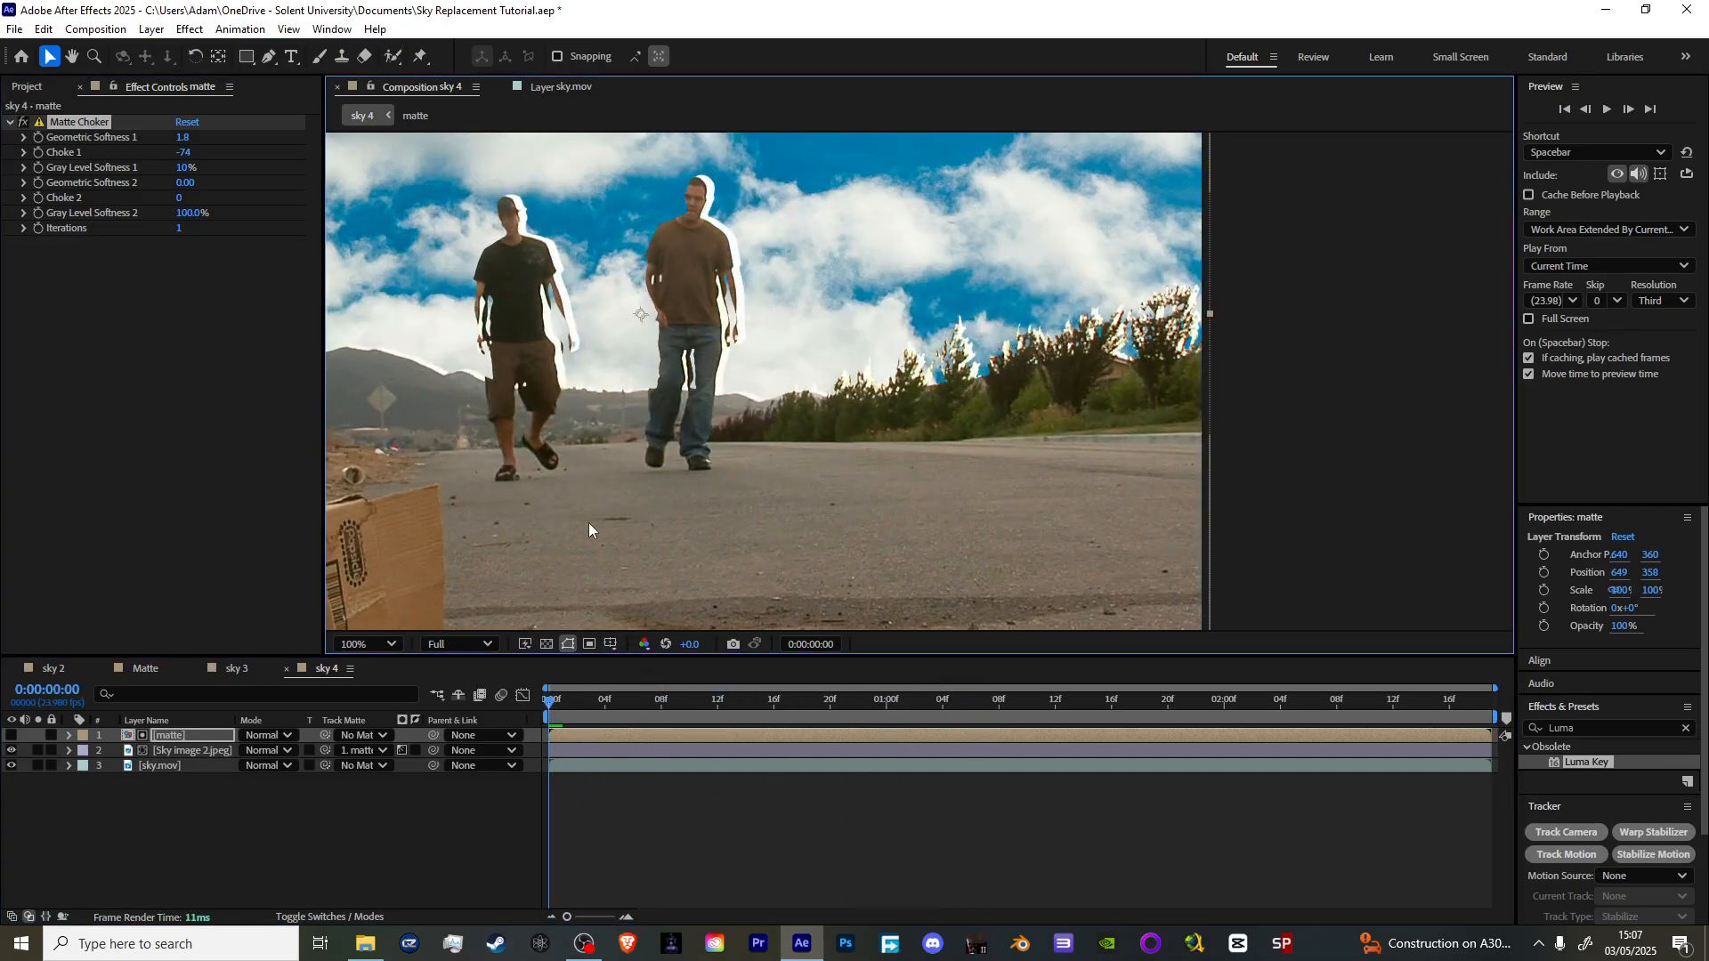
{"action": "scroll", "coordinate": [590, 522], "scroll_direction": "down", "scroll_amount": 2}
{"action": "right_click", "coordinate": [726, 367]}
{"action": "mouse_move", "coordinate": [801, 456]}
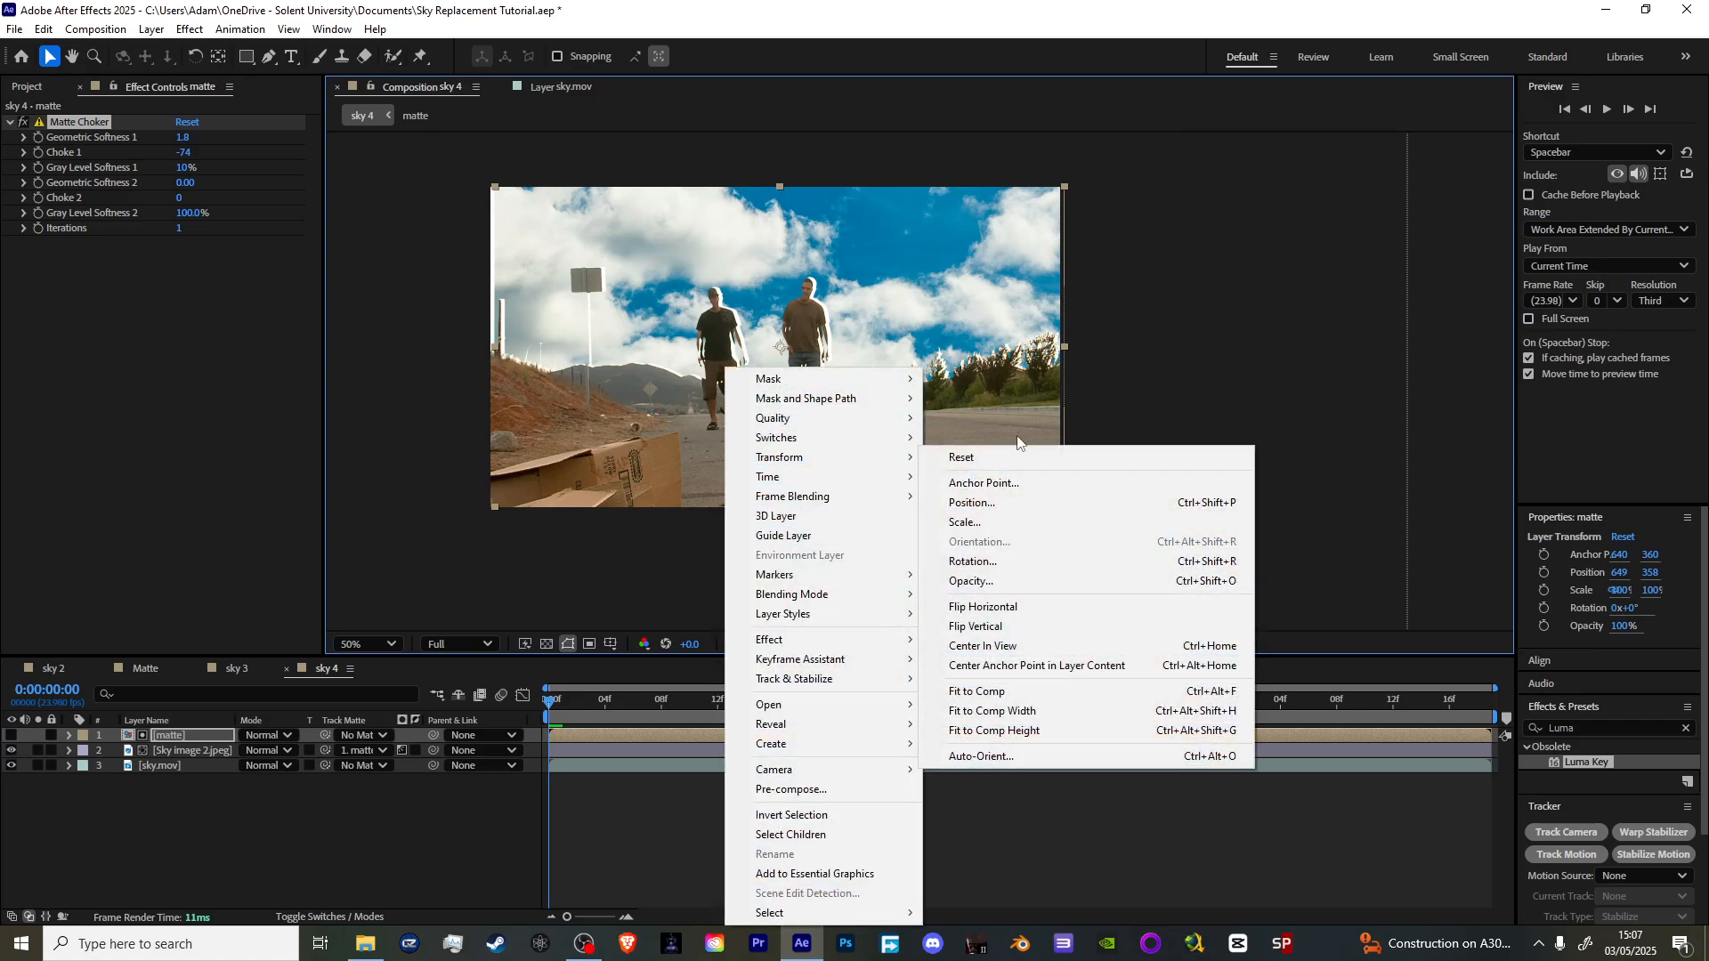
{"action": "left_click", "coordinate": [976, 691]}
{"action": "scroll", "coordinate": [580, 246], "scroll_direction": "up", "scroll_amount": 2}
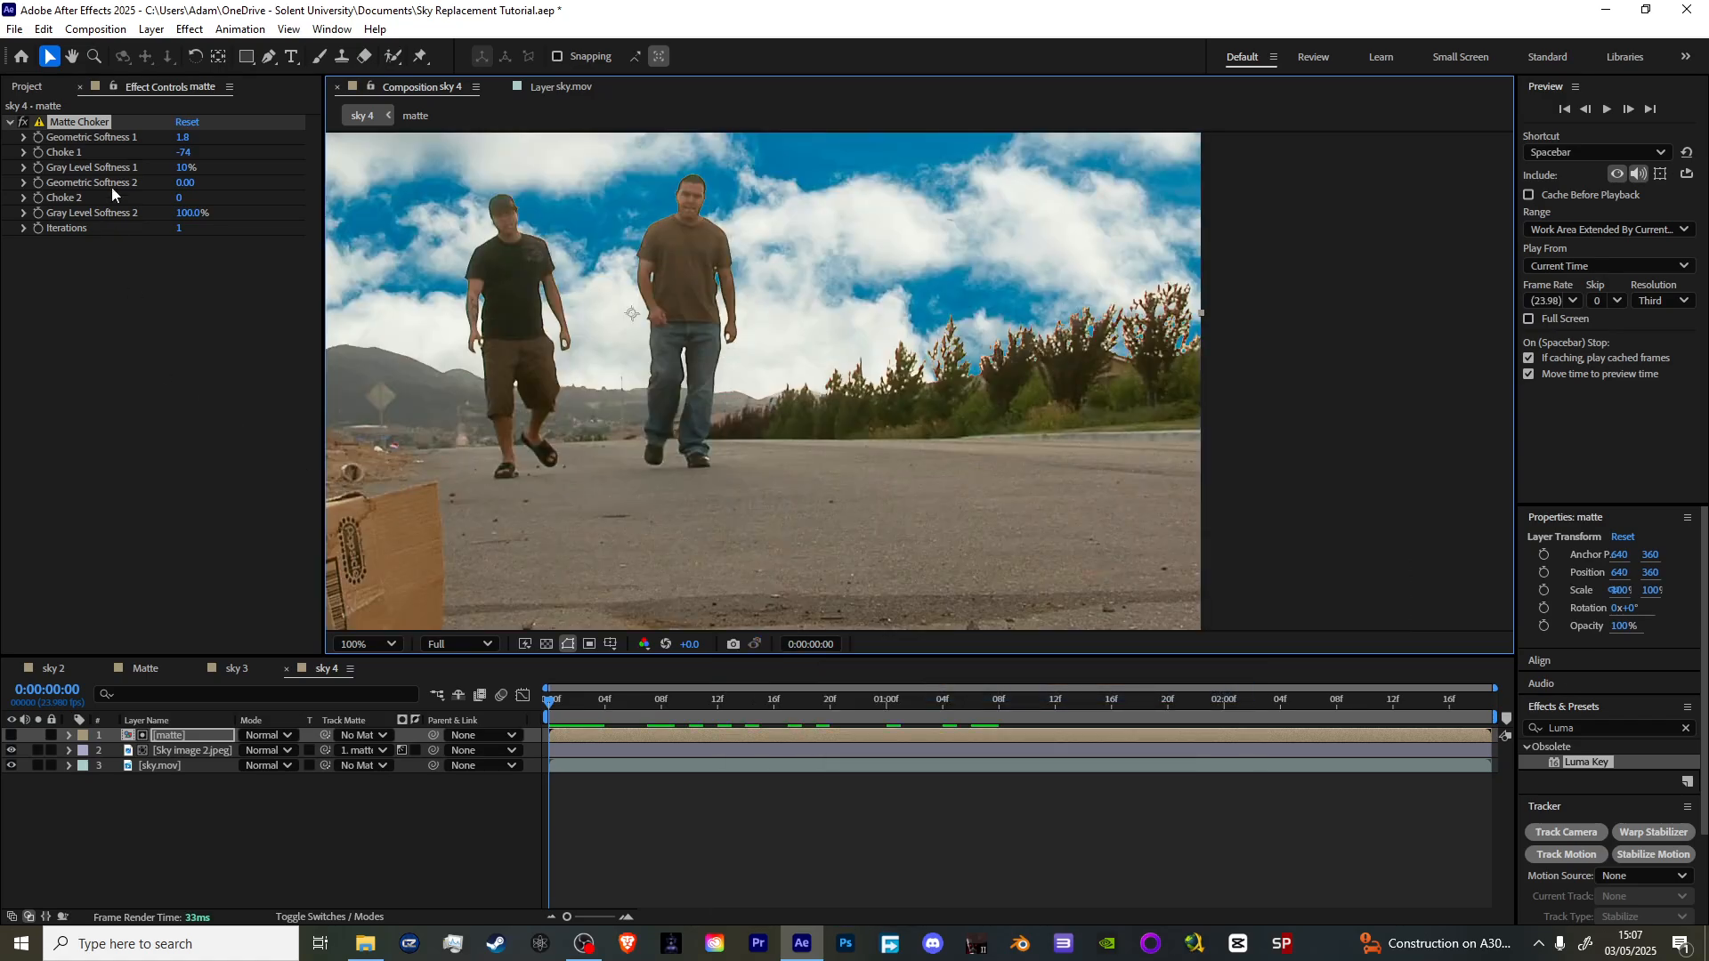
- Create a null object and place it between Sky image 2.jpeg and the bottom sky.mov layer
{"action": "left_click", "coordinate": [81, 86]}
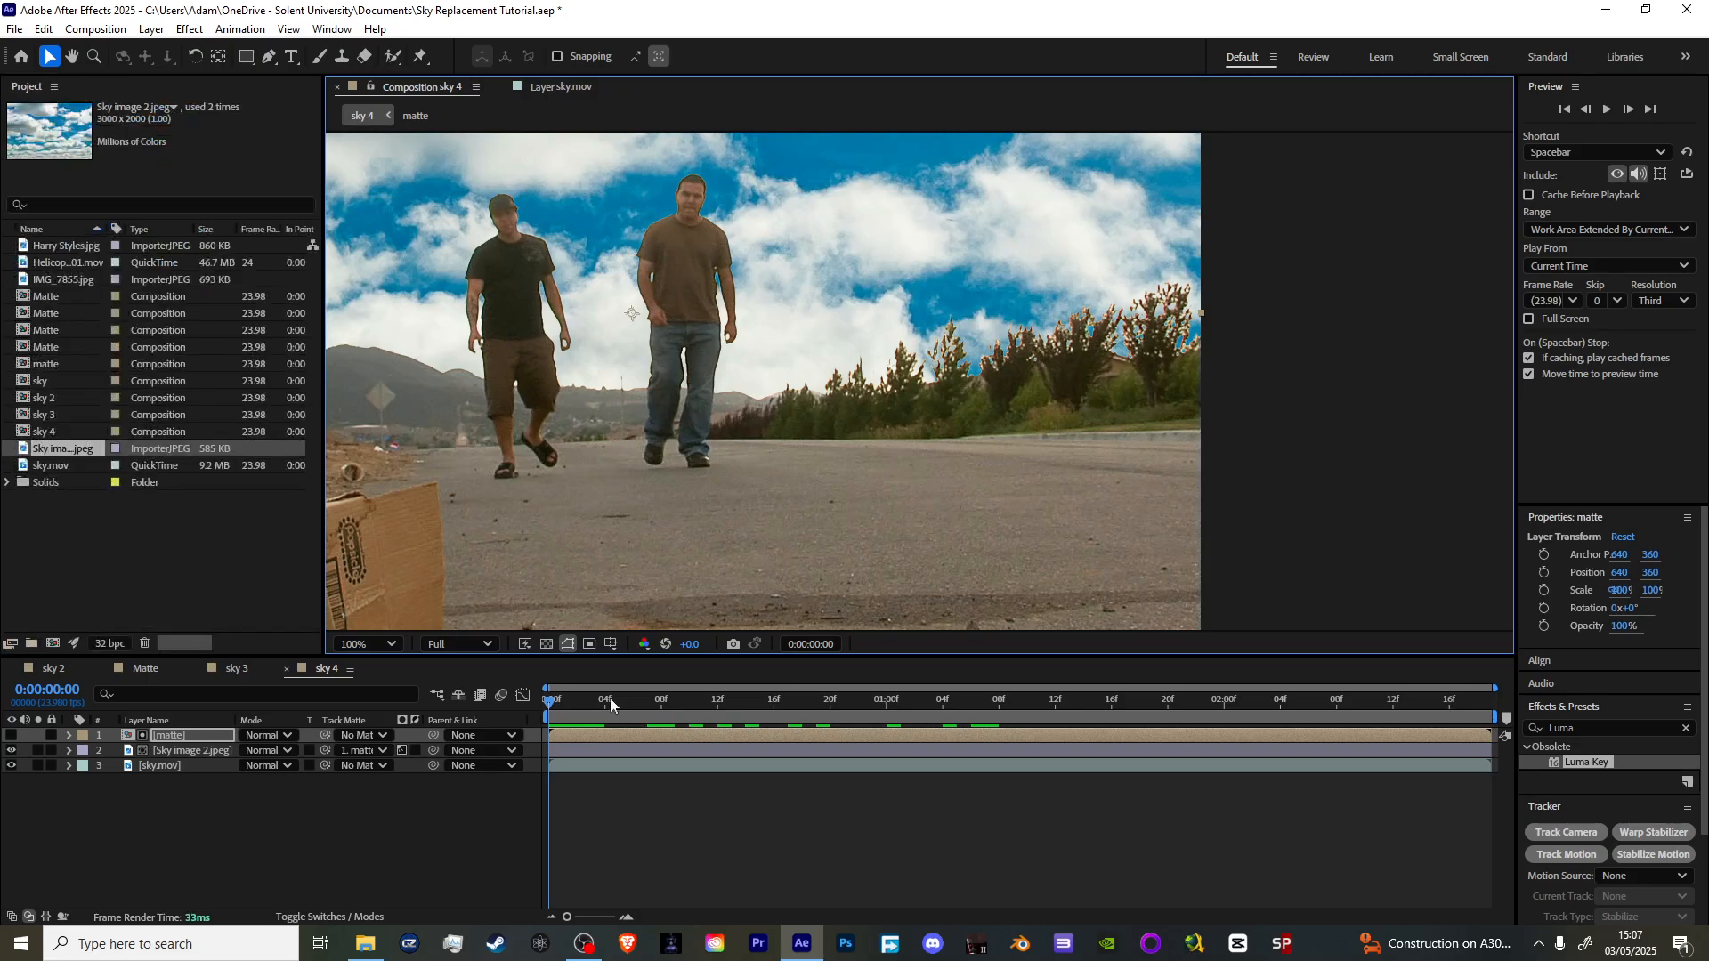
{"action": "left_click", "coordinate": [211, 754]}
{"action": "right_click", "coordinate": [240, 828]}
{"action": "mouse_move", "coordinate": [346, 607]}
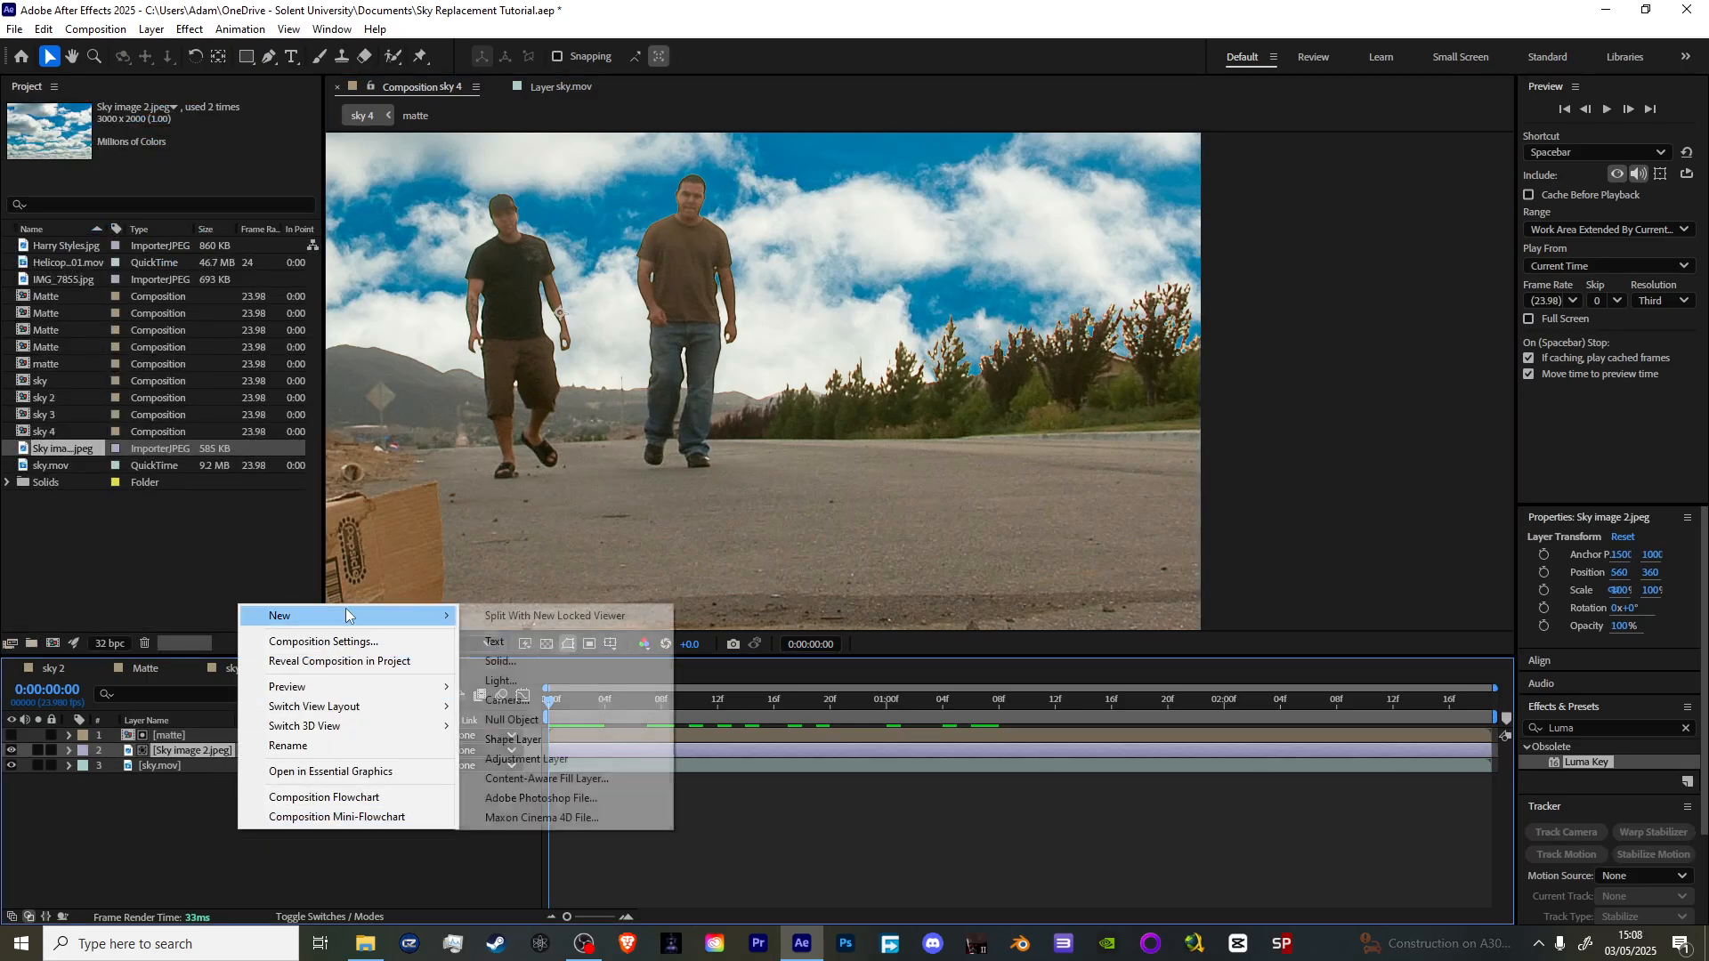
{"action": "left_click", "coordinate": [577, 721]}
{"action": "left_click_drag", "start_coordinate": [207, 756], "coordinate": [177, 776]}
{"action": "left_click_drag", "start_coordinate": [561, 452], "coordinate": [718, 482]}
{"action": "scroll", "coordinate": [733, 407], "scroll_direction": "down", "scroll_amount": 1}
{"action": "scroll", "coordinate": [718, 481], "scroll_direction": "up", "scroll_amount": 1}
- Start a motion track on the bottom sky.mov layer
{"action": "left_click_drag", "start_coordinate": [252, 19], "coordinate": [238, 27]}
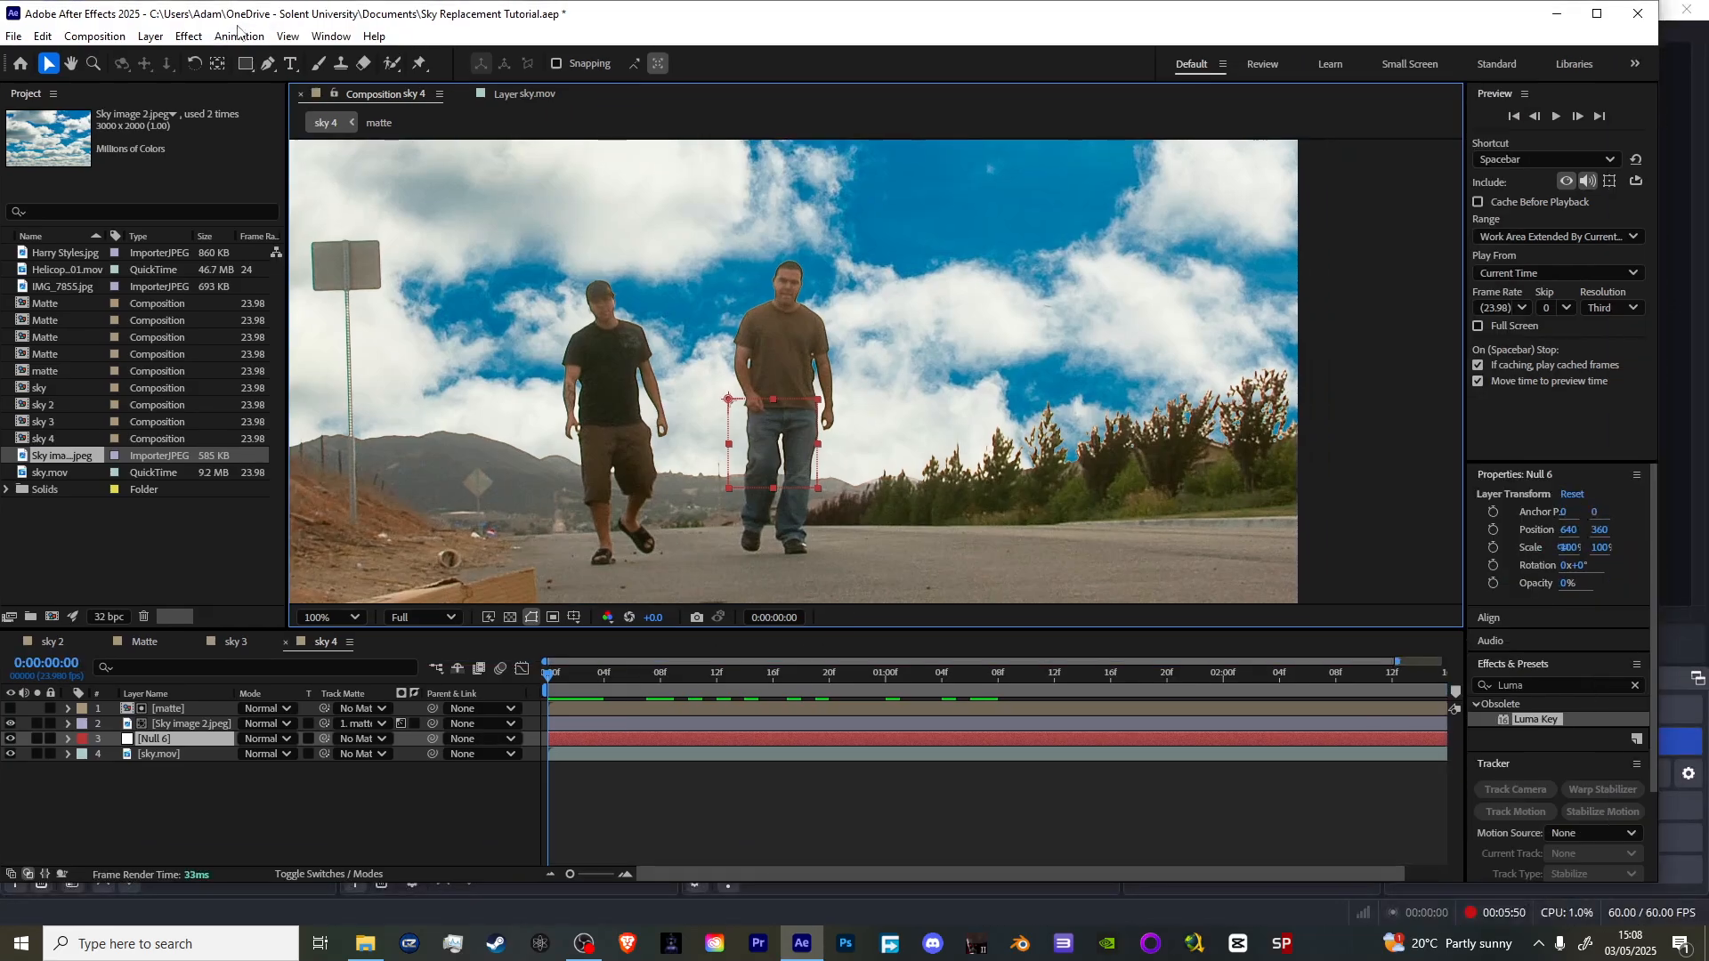
{"action": "left_click", "coordinate": [1598, 13]}
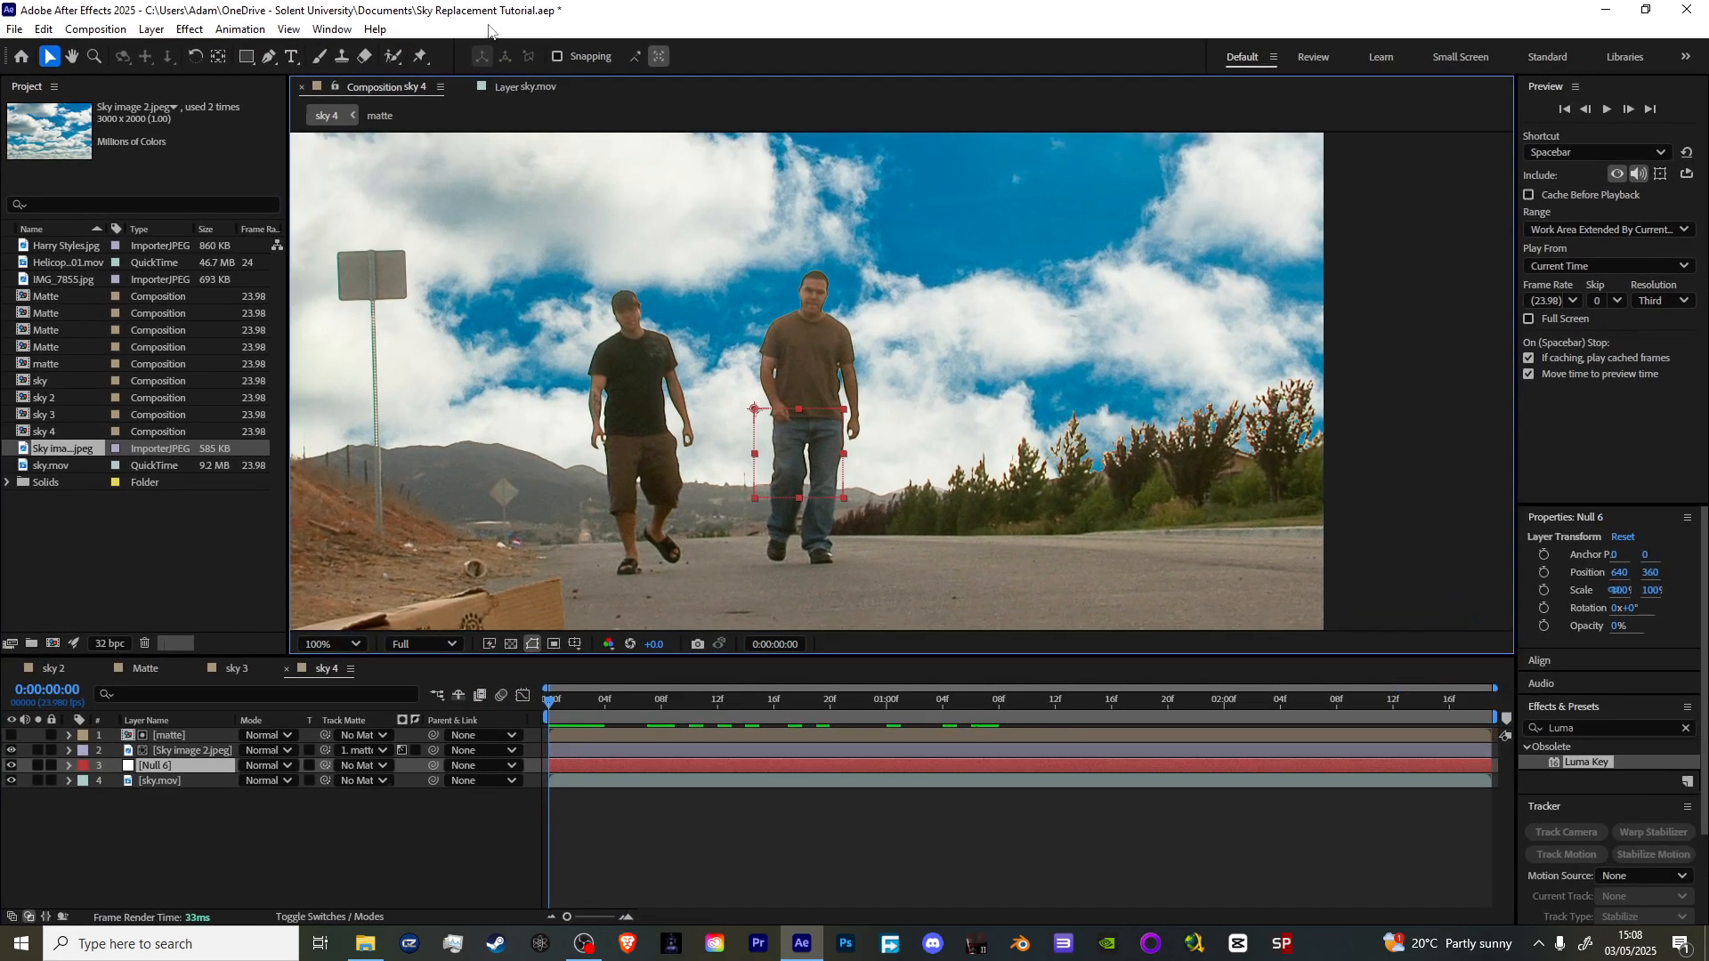
{"action": "left_click", "coordinate": [241, 29]}
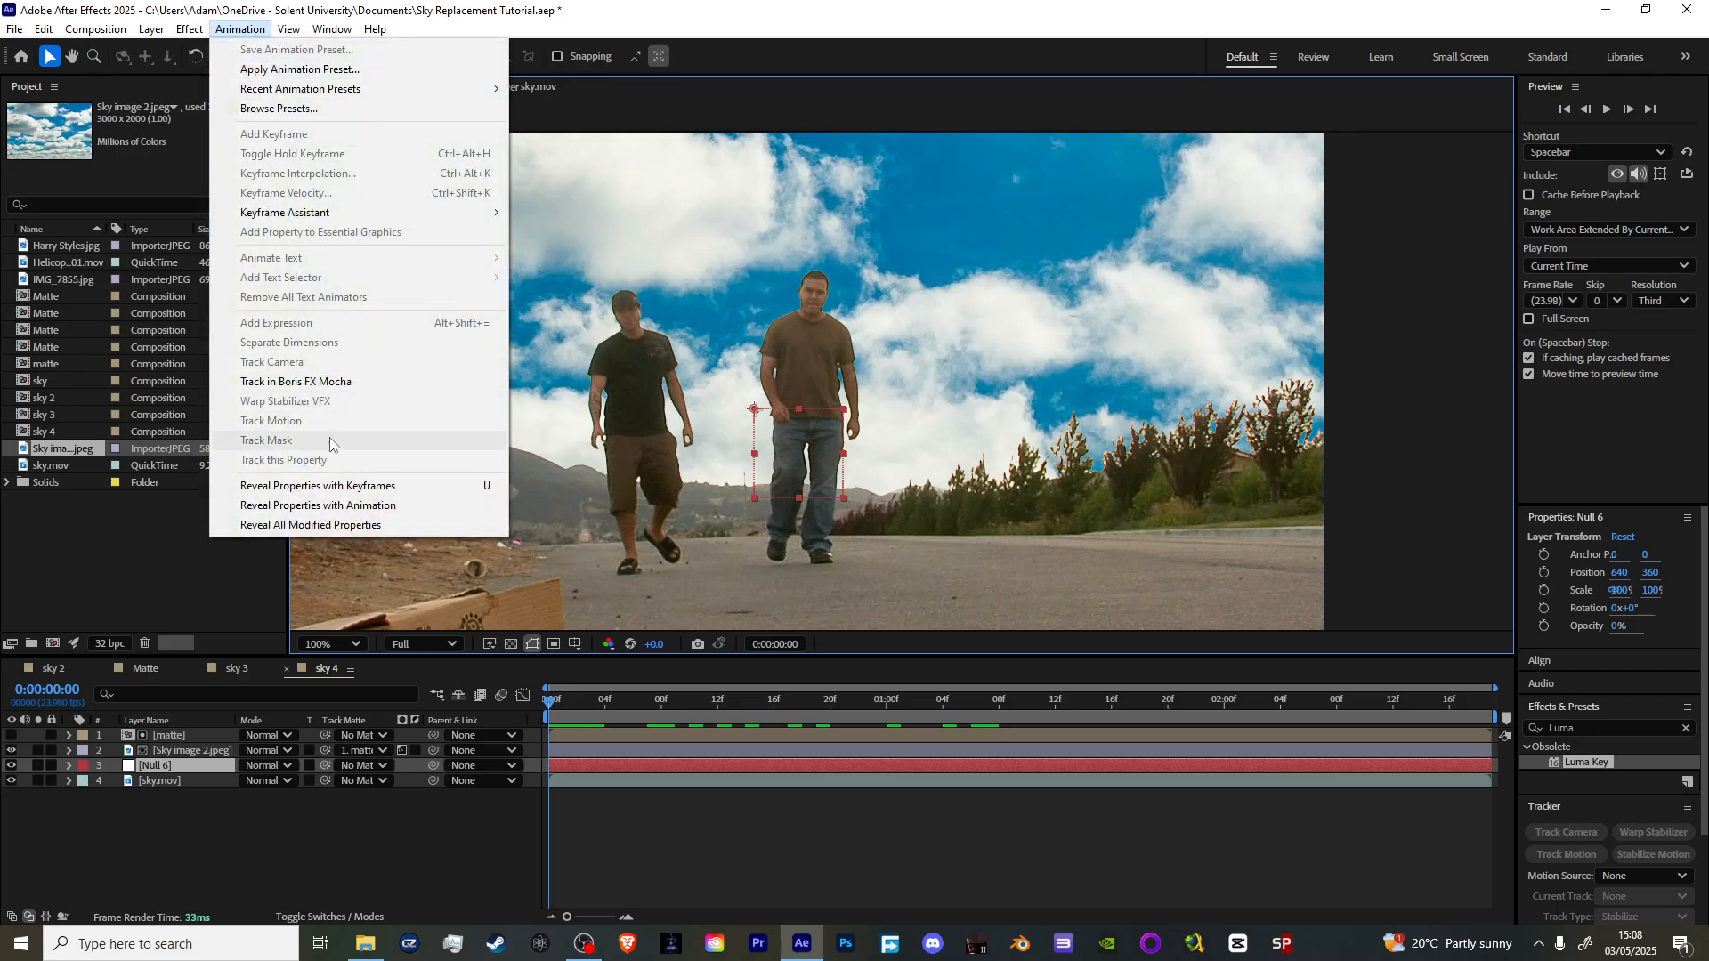
{"action": "left_click", "coordinate": [175, 781]}
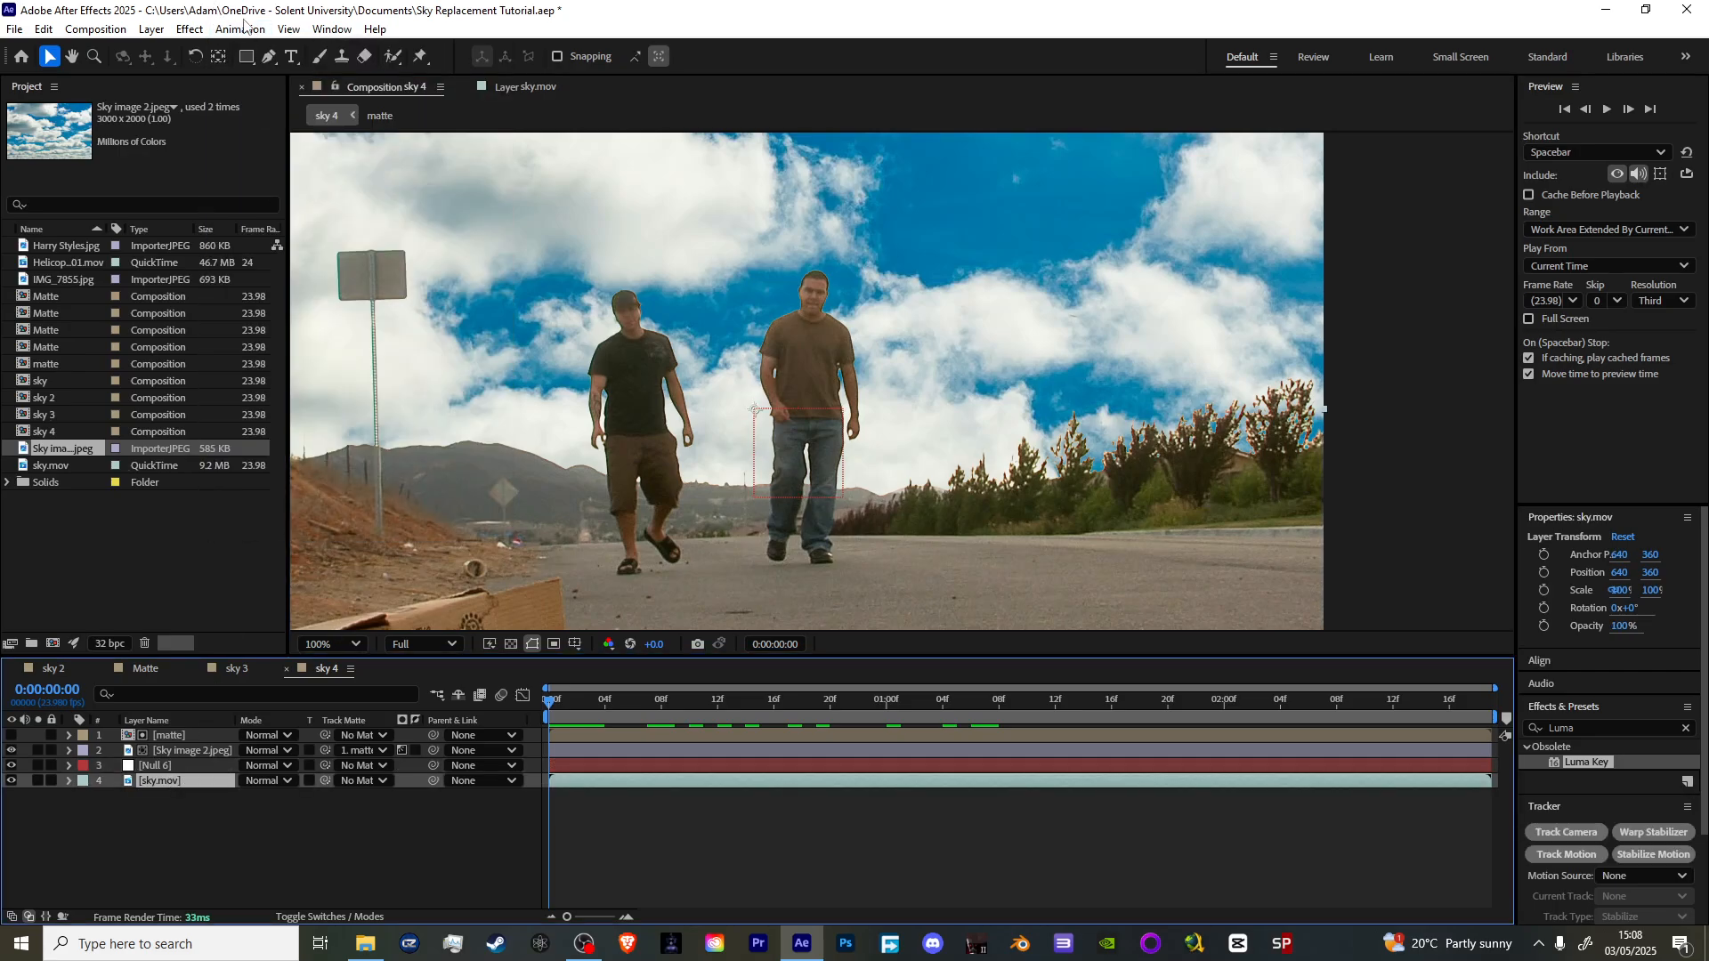
{"action": "left_click", "coordinate": [241, 29]}
{"action": "left_click", "coordinate": [313, 426]}
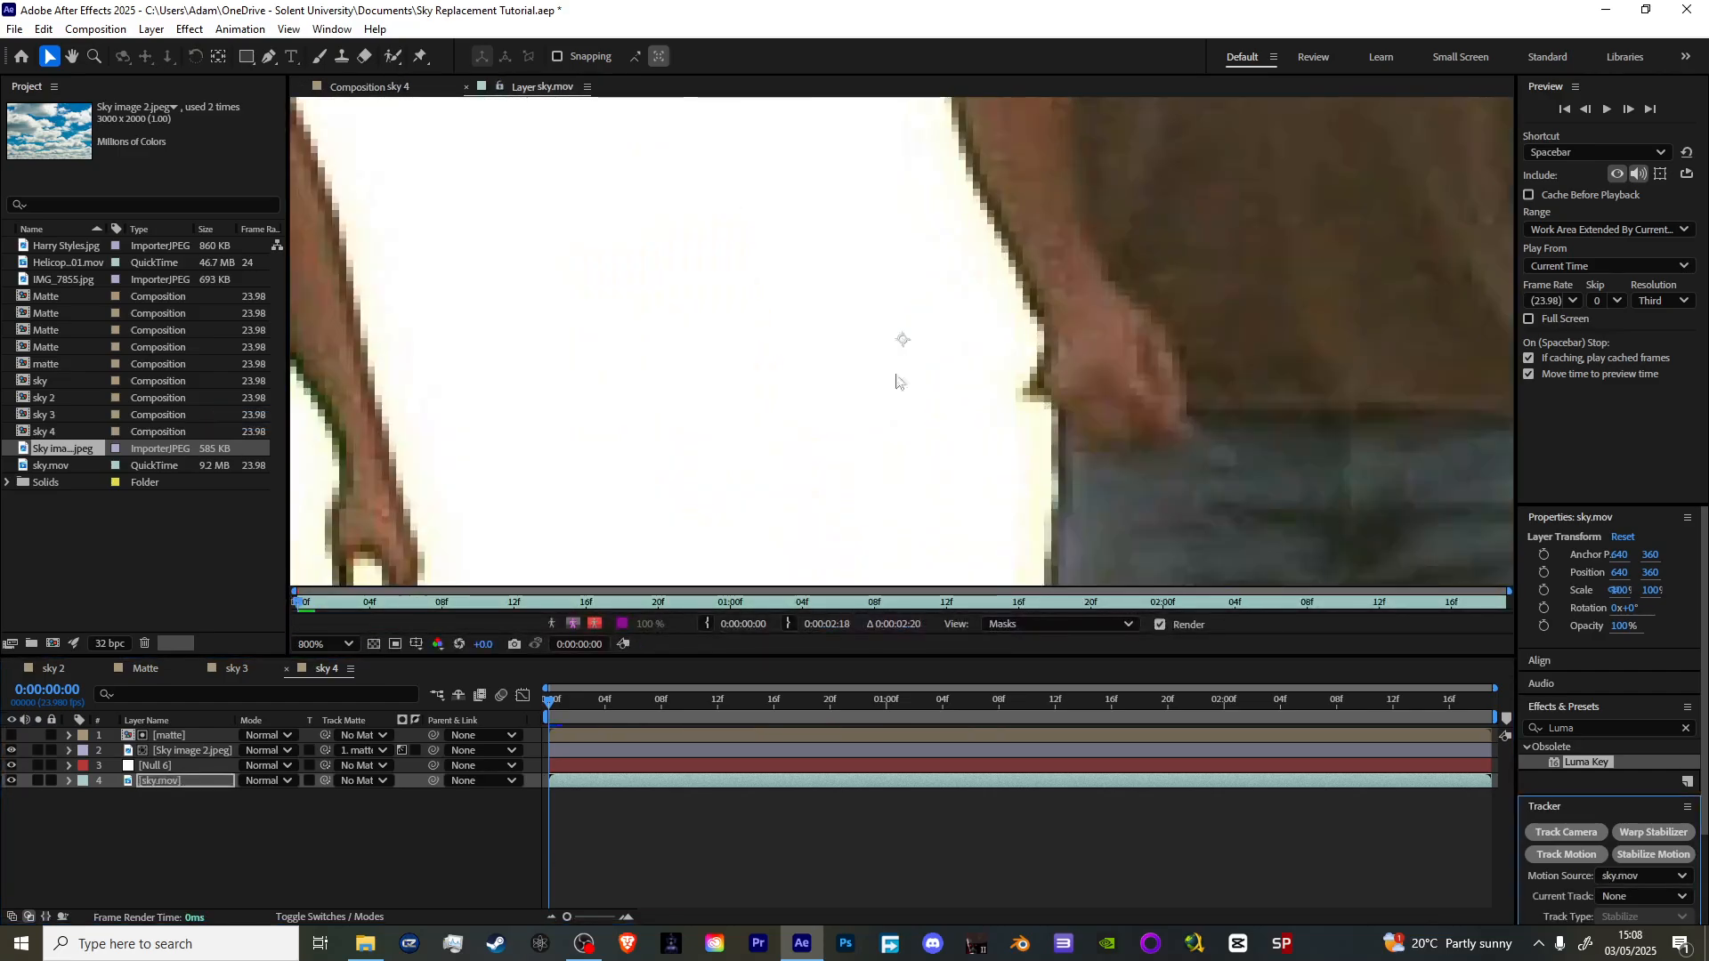
{"action": "middle_click", "coordinate": [894, 372]}
{"action": "scroll", "coordinate": [815, 313], "scroll_direction": "down", "scroll_amount": 3}
{"action": "scroll", "coordinate": [858, 346], "scroll_direction": "up", "scroll_amount": 1}
{"action": "scroll", "coordinate": [908, 356], "scroll_direction": "down", "scroll_amount": 1}
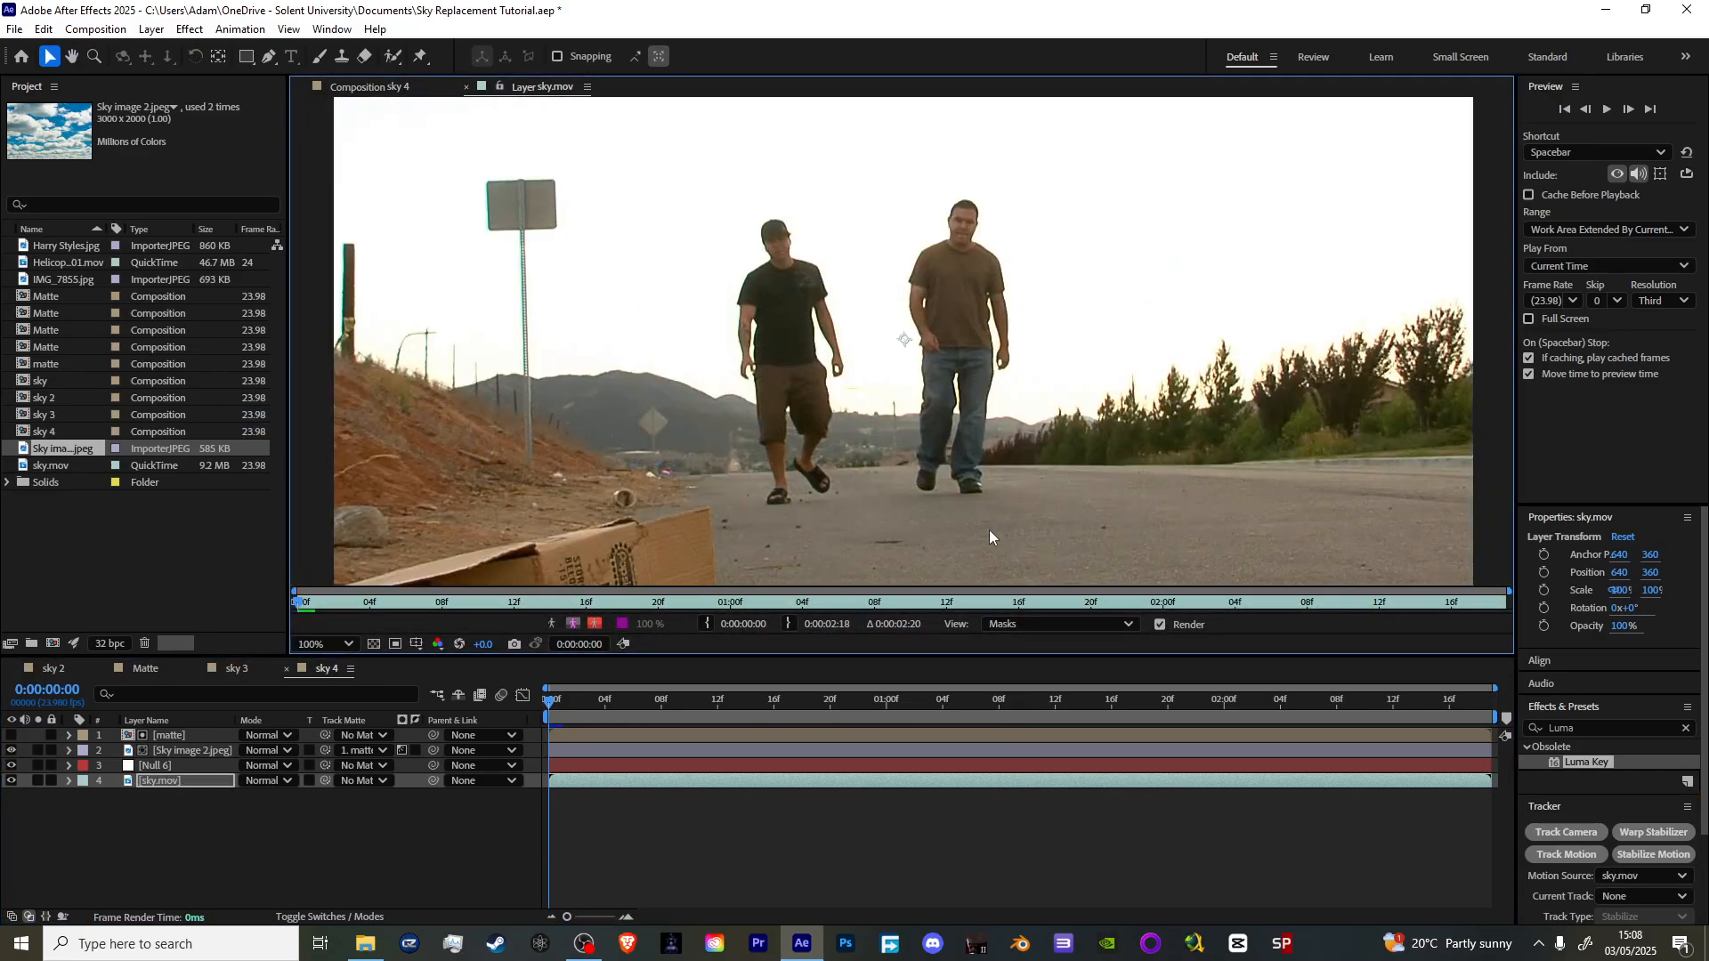
{"action": "left_click", "coordinate": [1567, 854]}
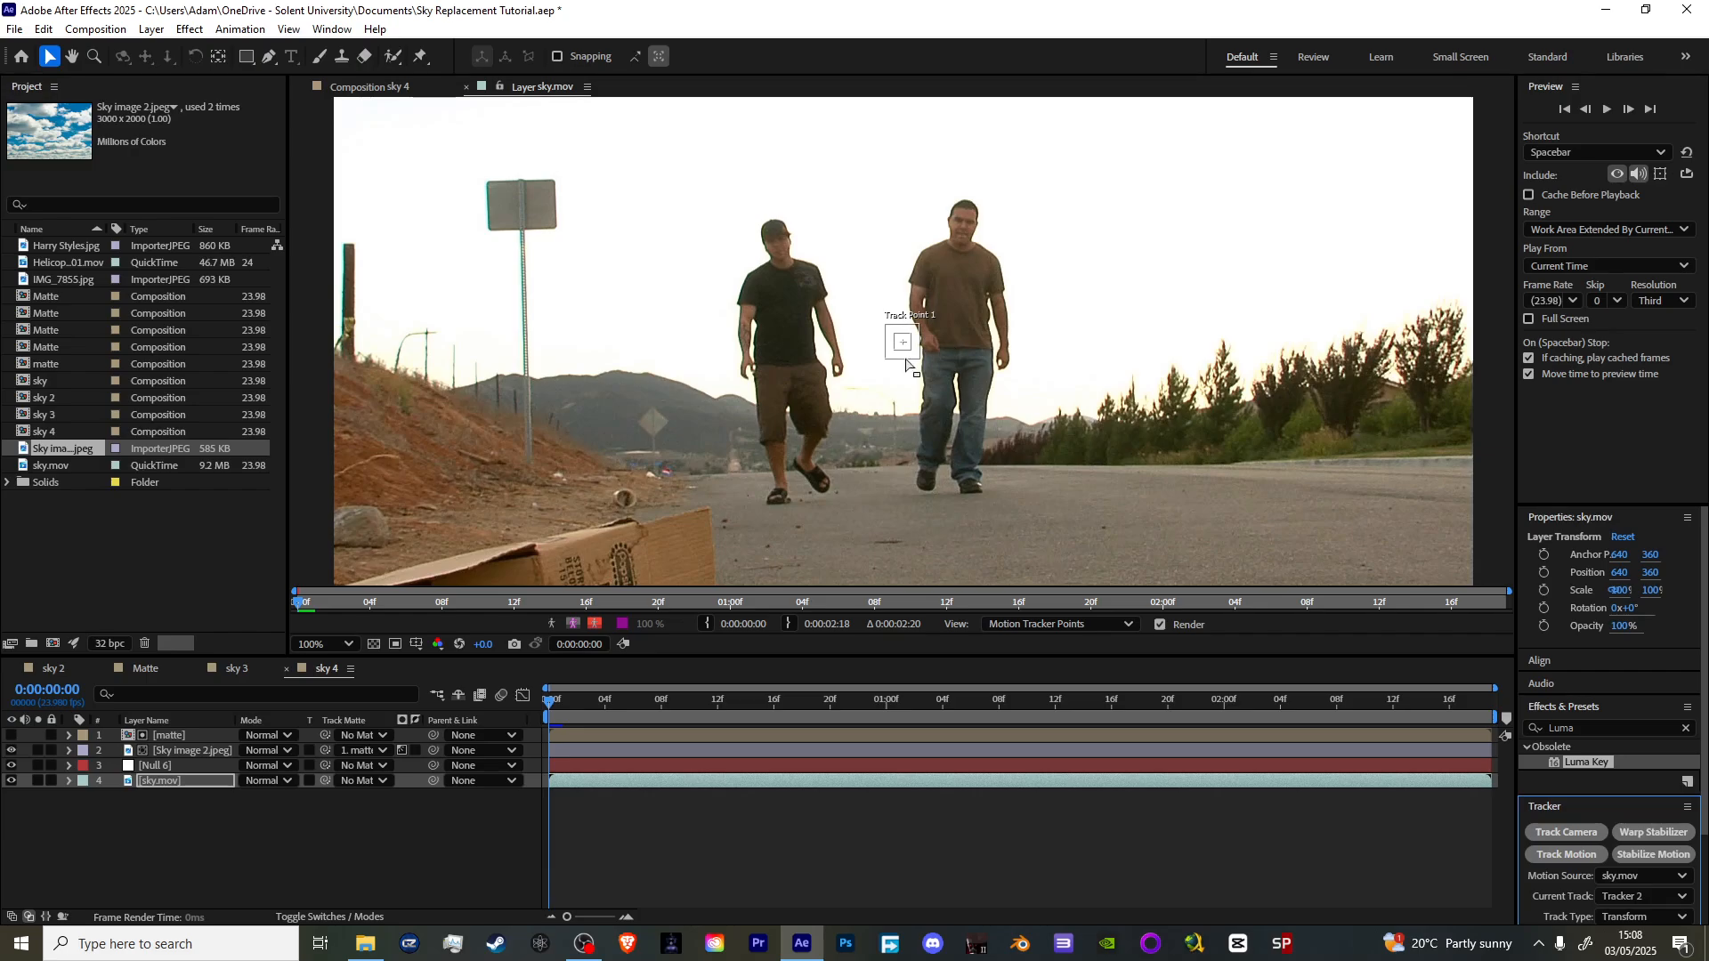
- Place Track Point 1 on the top of the thin post above the dirt hillside and enlarge its search region
{"action": "left_click_drag", "start_coordinate": [917, 347], "coordinate": [441, 335]}
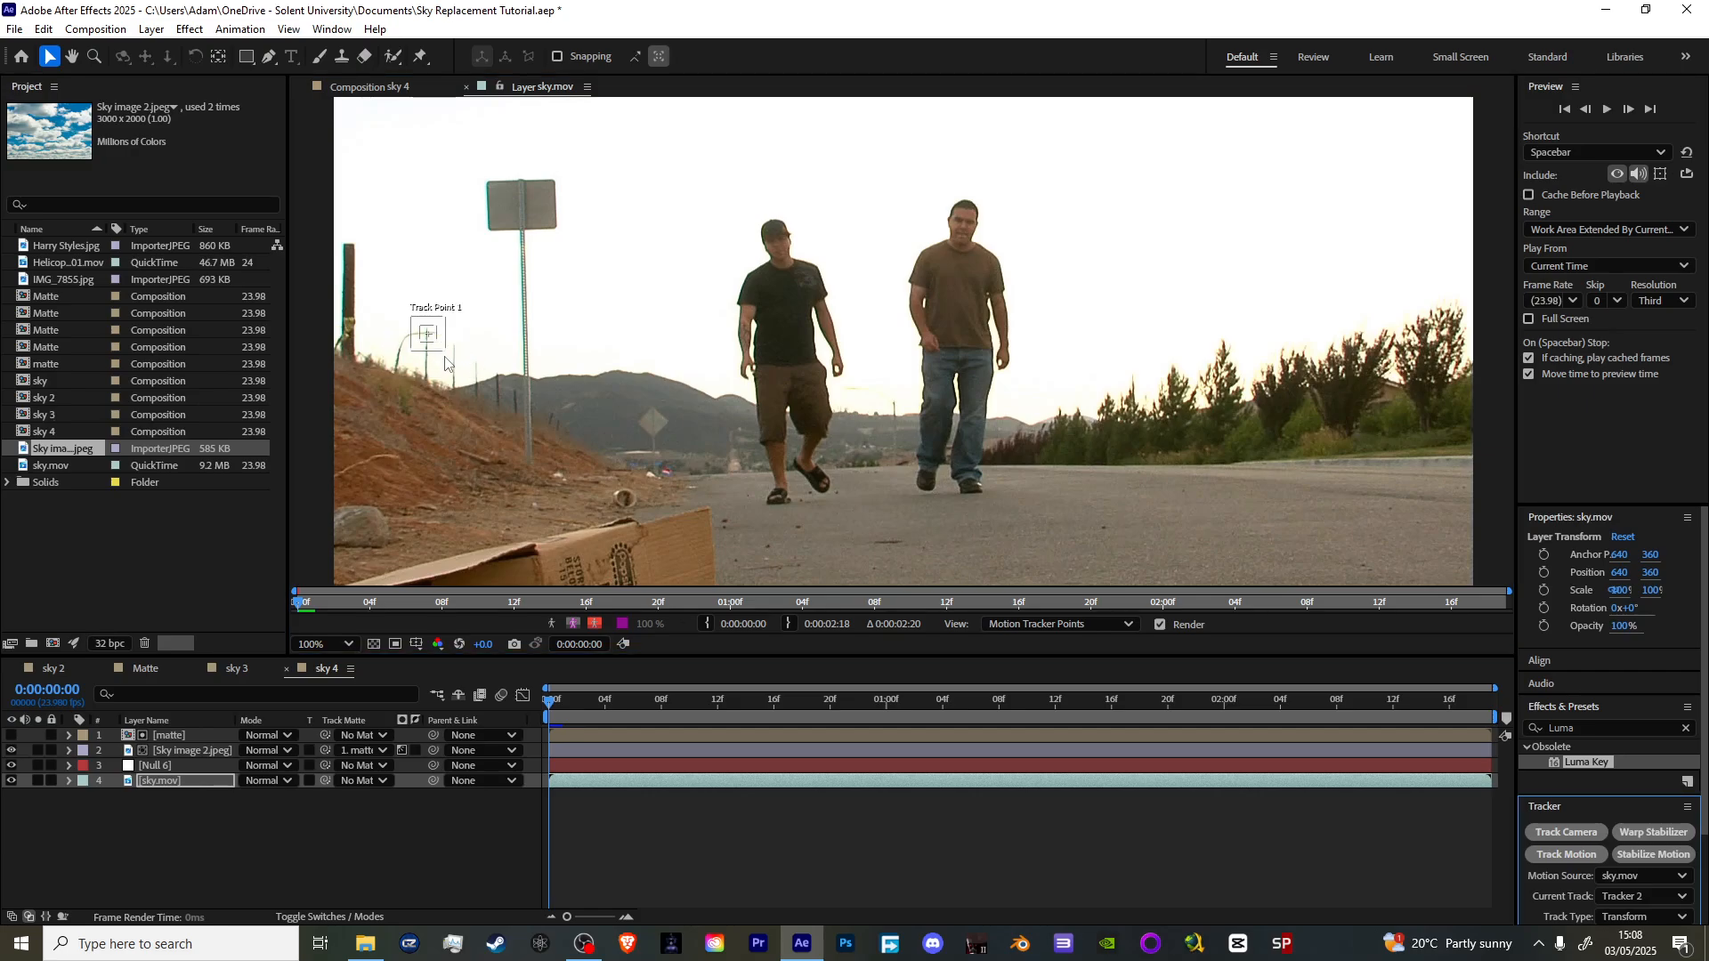
{"action": "scroll", "coordinate": [445, 362], "scroll_direction": "up", "scroll_amount": 2}
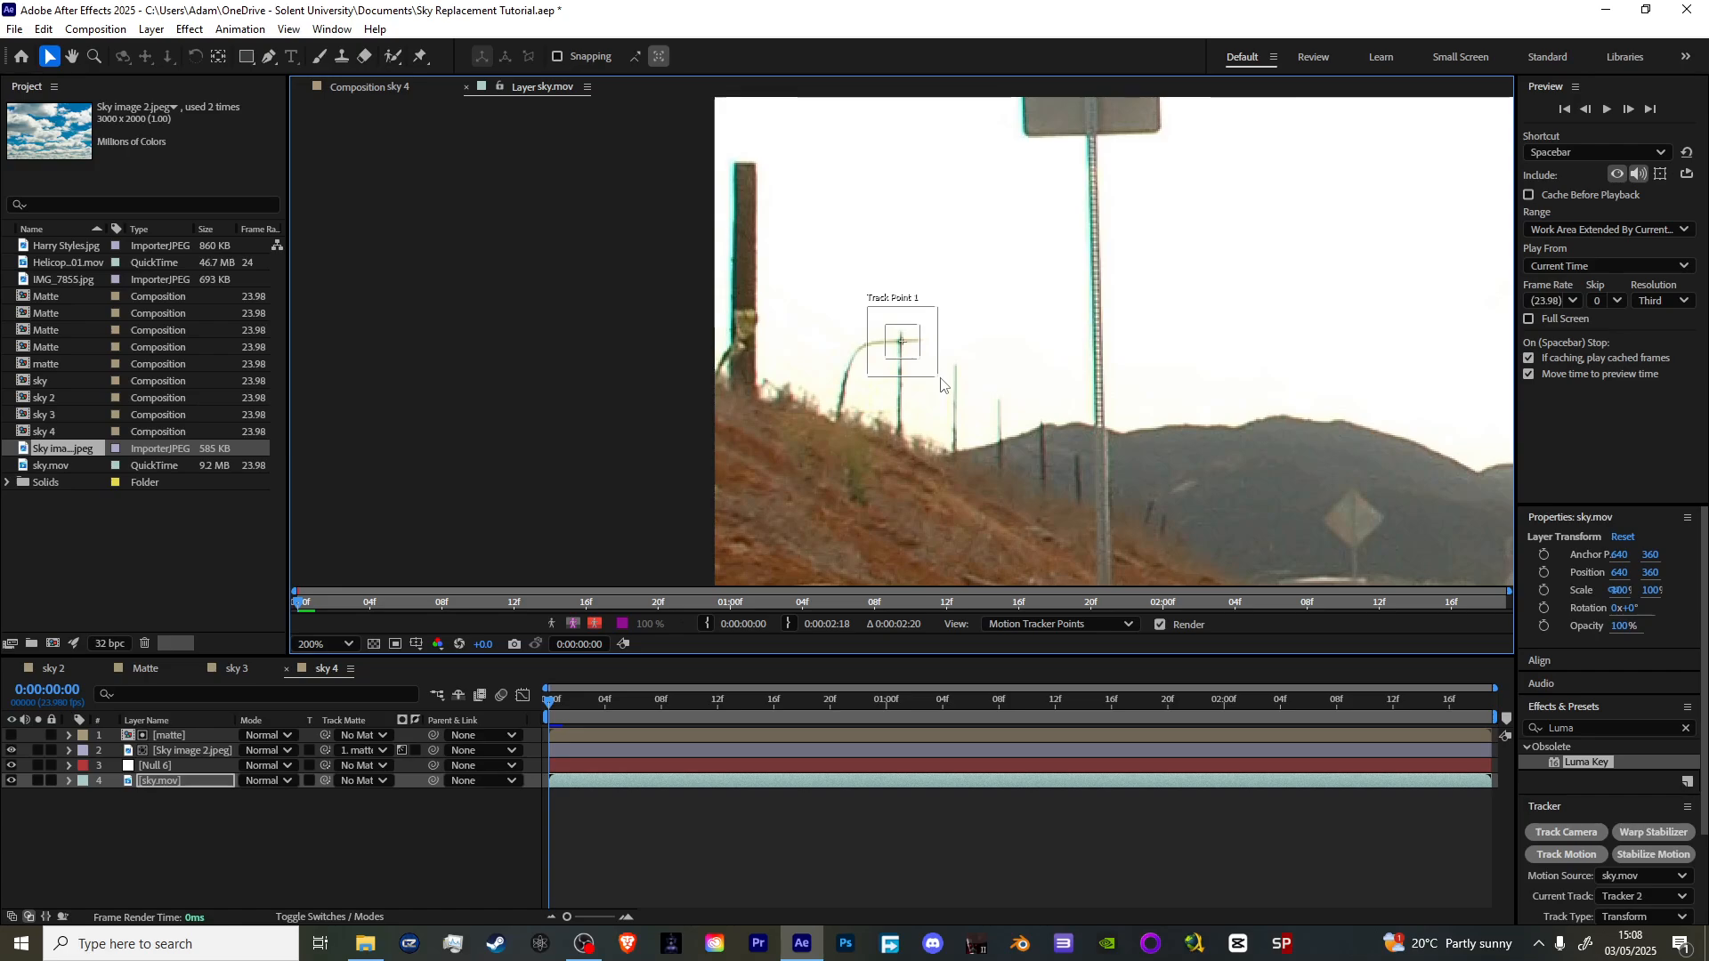
{"action": "left_click_drag", "start_coordinate": [939, 373], "coordinate": [952, 396]}
{"action": "scroll", "coordinate": [1157, 445], "scroll_direction": "down", "scroll_amount": 2}
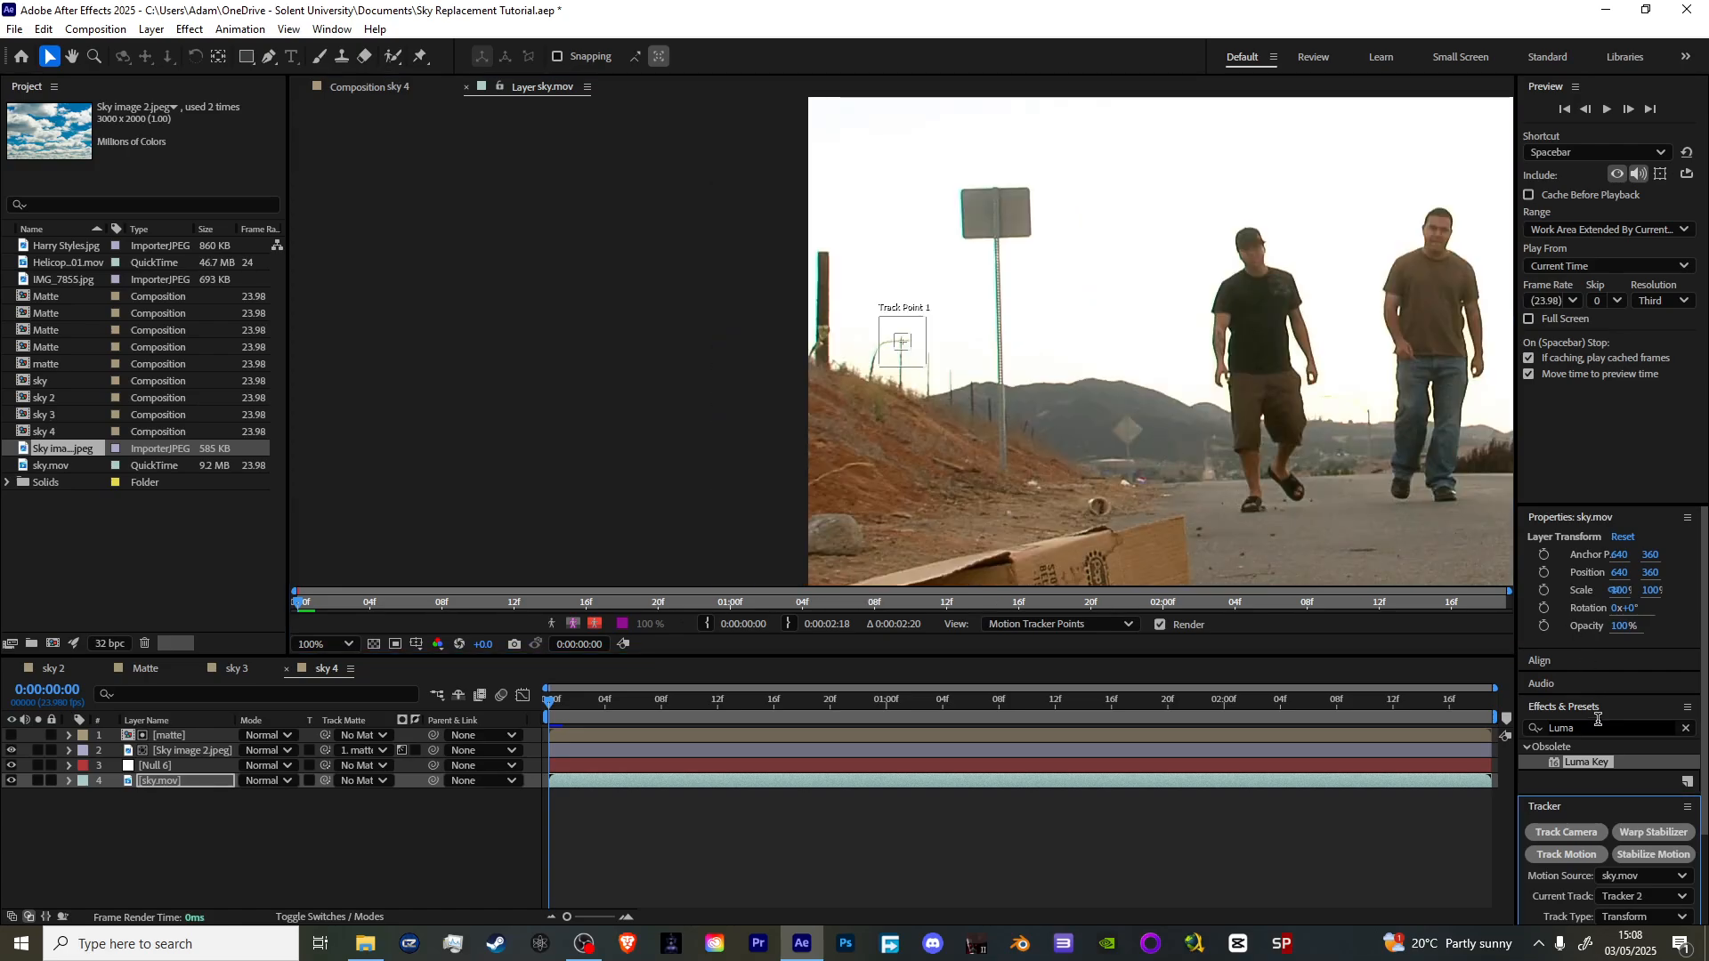
- Enable rotation tracking, placing Track Point 2 on the distant horizon between the two men with an enlarged search region
{"action": "scroll", "coordinate": [1605, 835], "scroll_direction": "down", "scroll_amount": 3}
{"action": "left_click", "coordinate": [1593, 824]}
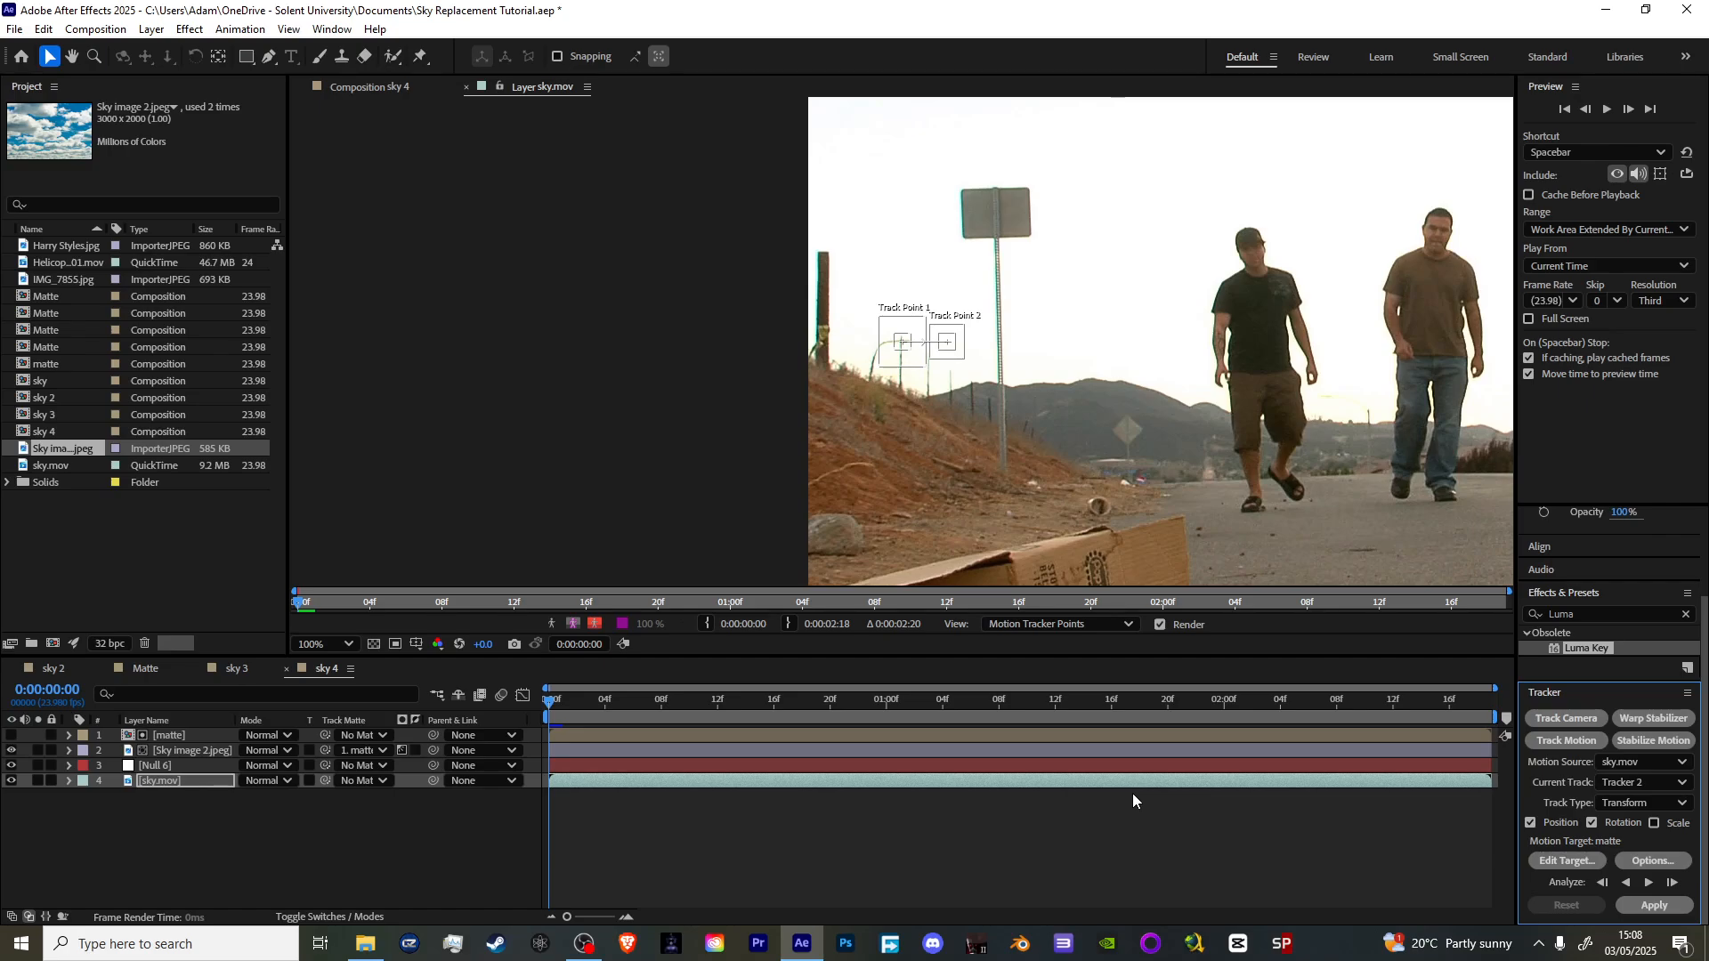
{"action": "left_click", "coordinate": [1048, 301]}
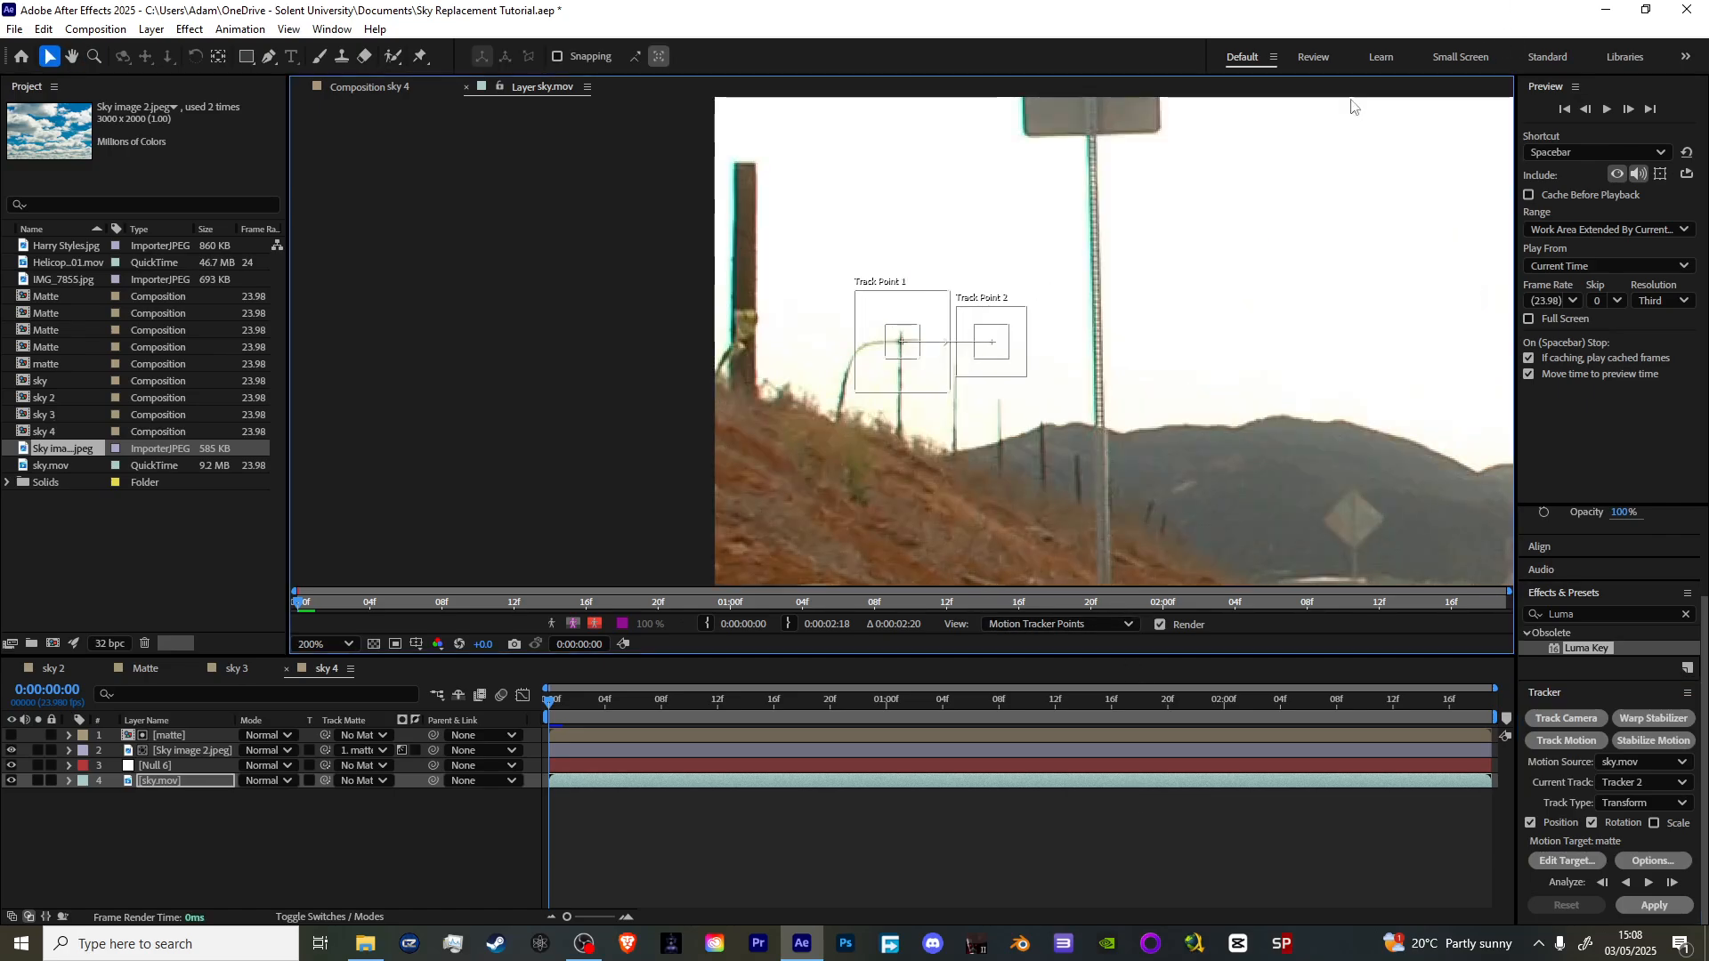
{"action": "left_click_drag", "start_coordinate": [1071, 298], "coordinate": [940, 239]}
{"action": "left_click_drag", "start_coordinate": [823, 285], "coordinate": [1257, 400]}
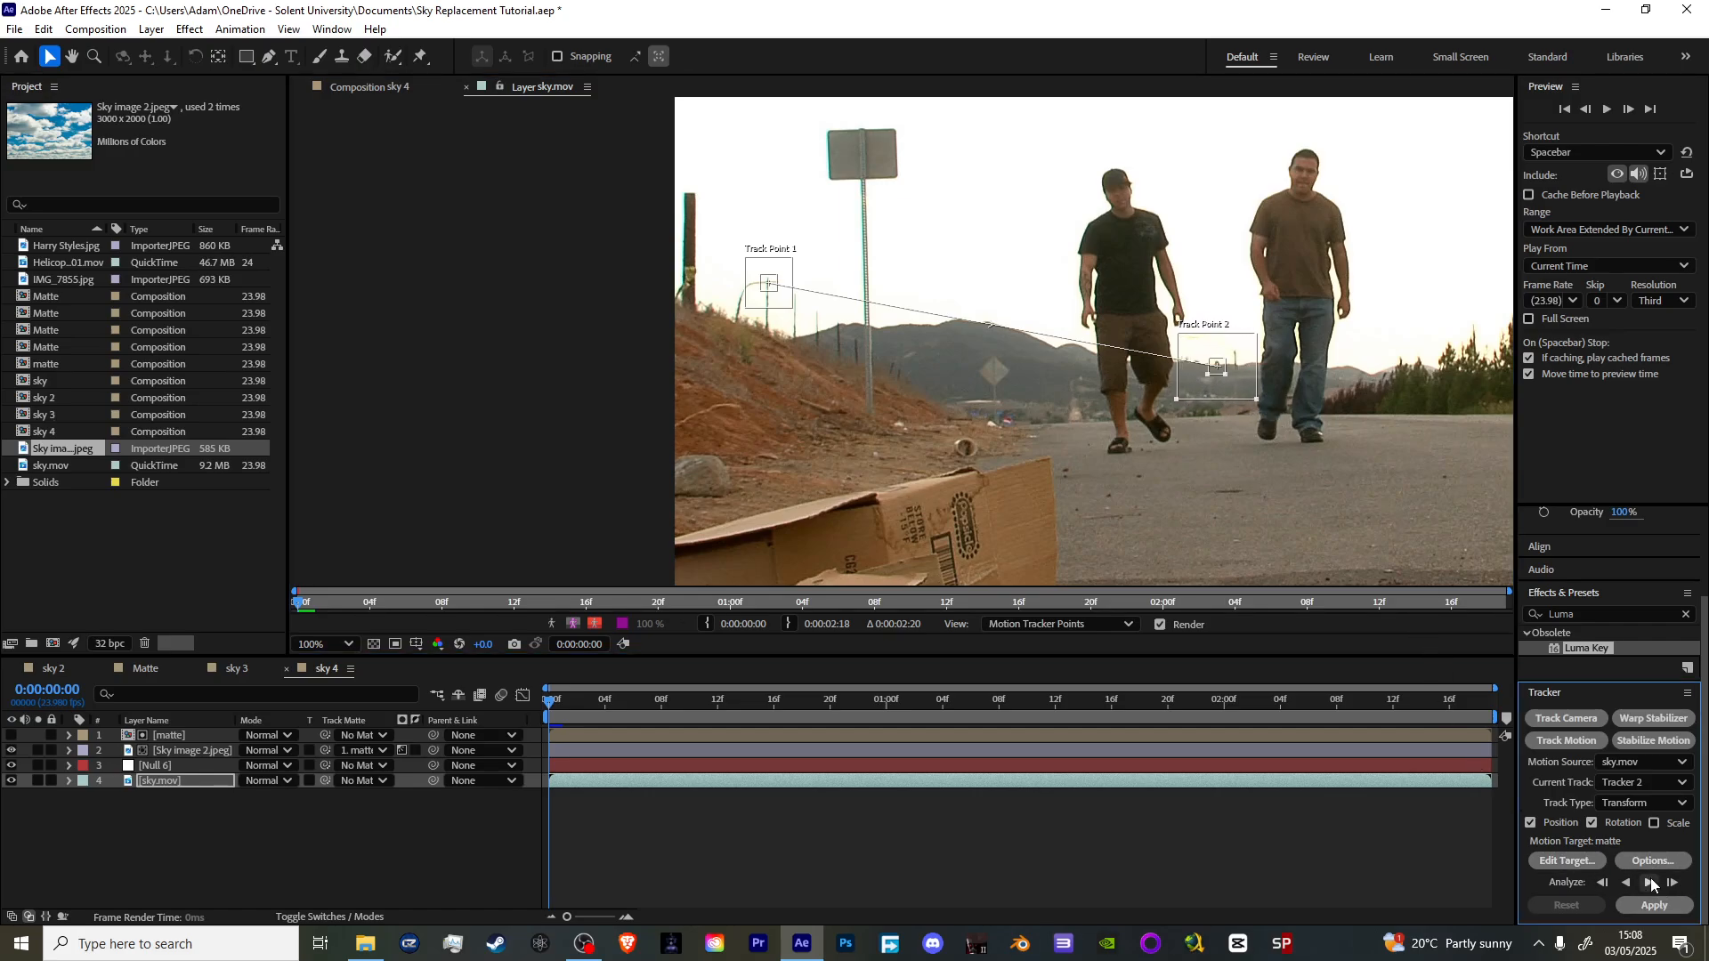
- Analyze both track points forward to the end of the clip and set the motion target to the Null 6 layer
{"action": "left_click", "coordinate": [1650, 885]}
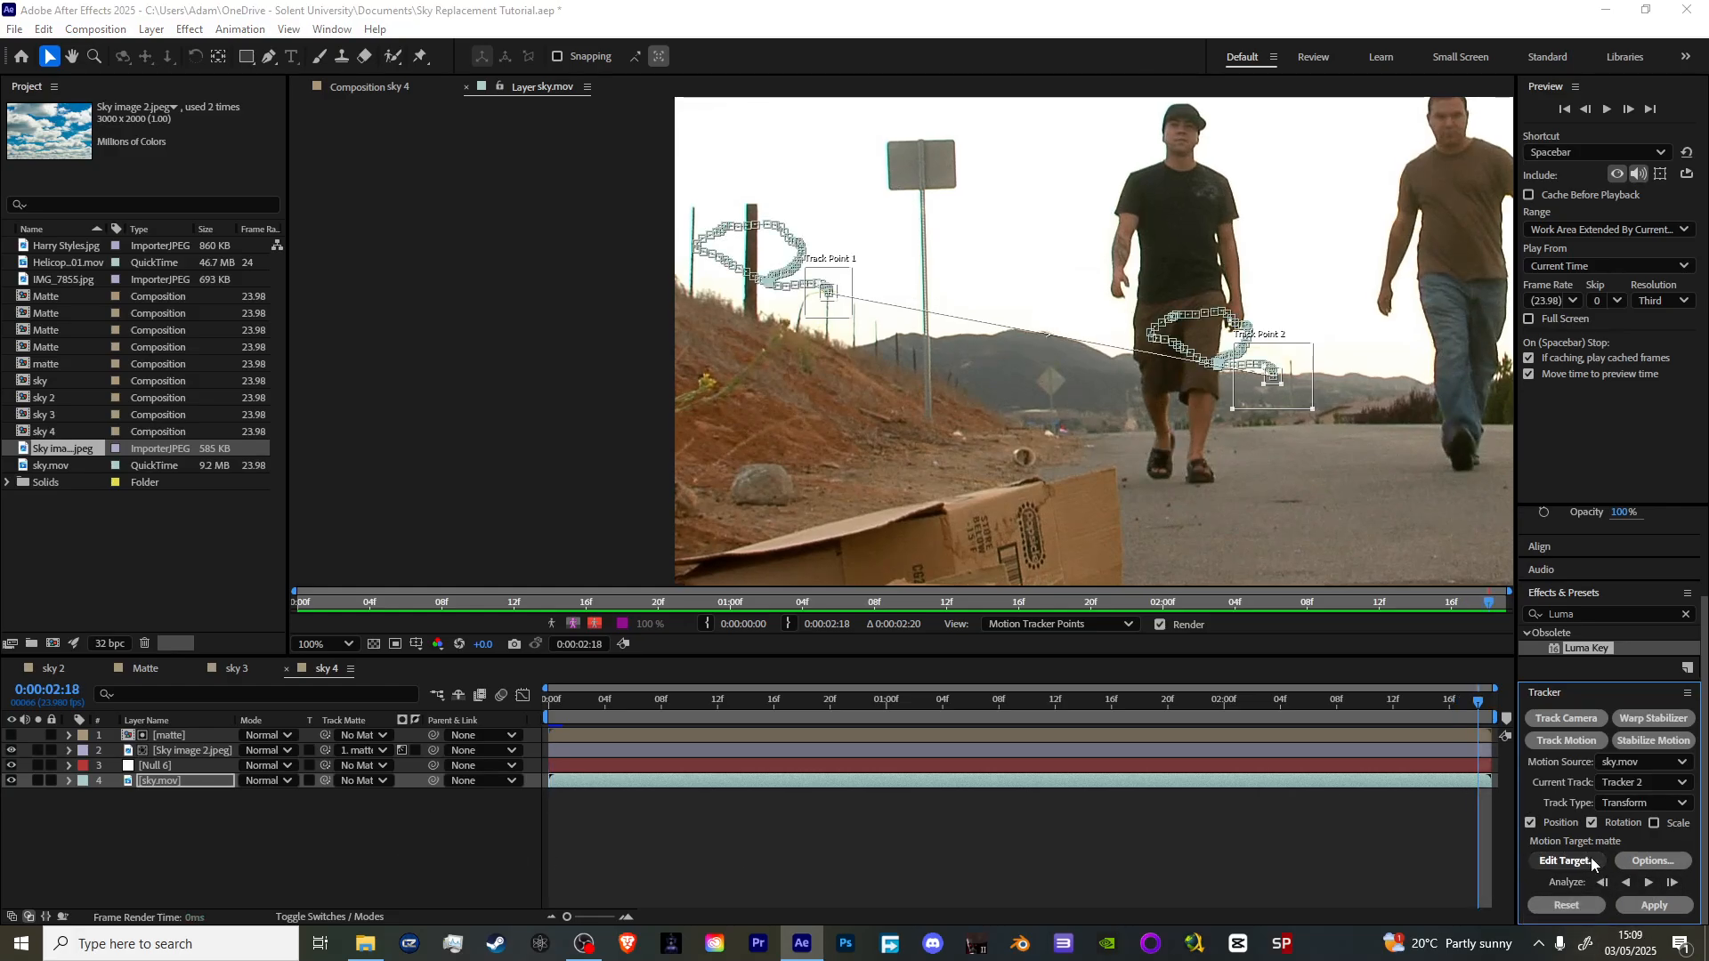
{"action": "left_click", "coordinate": [1646, 905]}
{"action": "left_click", "coordinate": [945, 450]}
{"action": "left_click", "coordinate": [876, 523]}
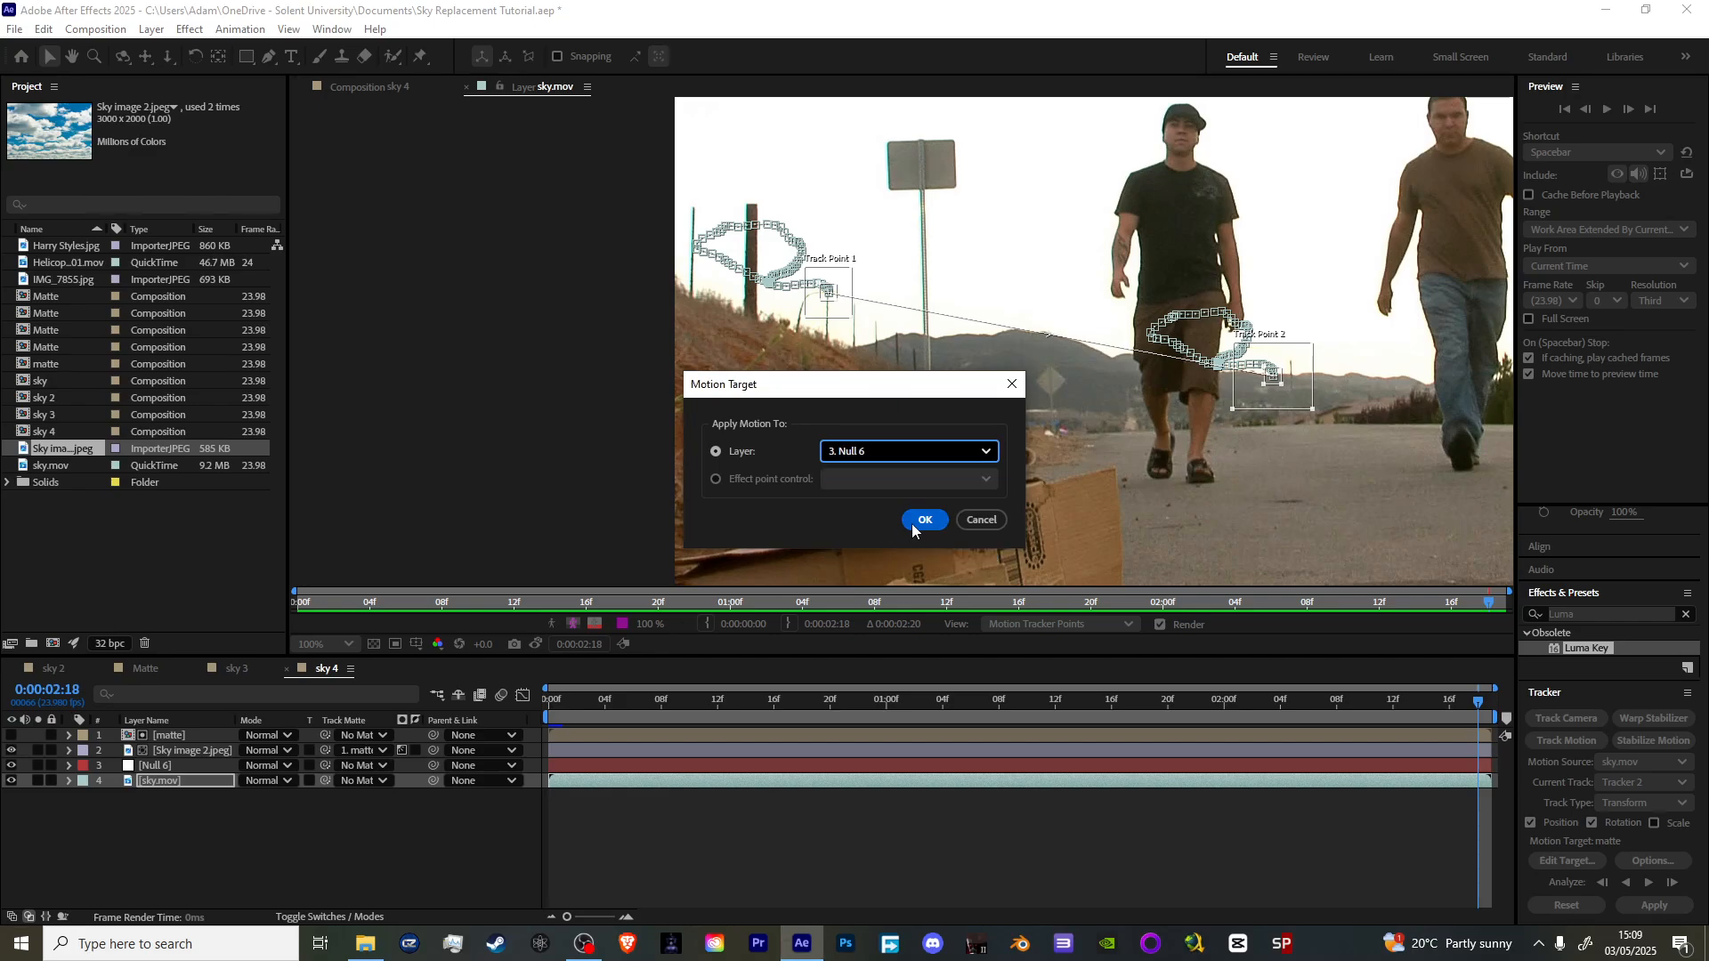
{"action": "left_click", "coordinate": [926, 532]}
- Apply the tracking data to Null 6 in the X and Y dimensions and collapse the expanded layer properties
{"action": "left_click", "coordinate": [1657, 908]}
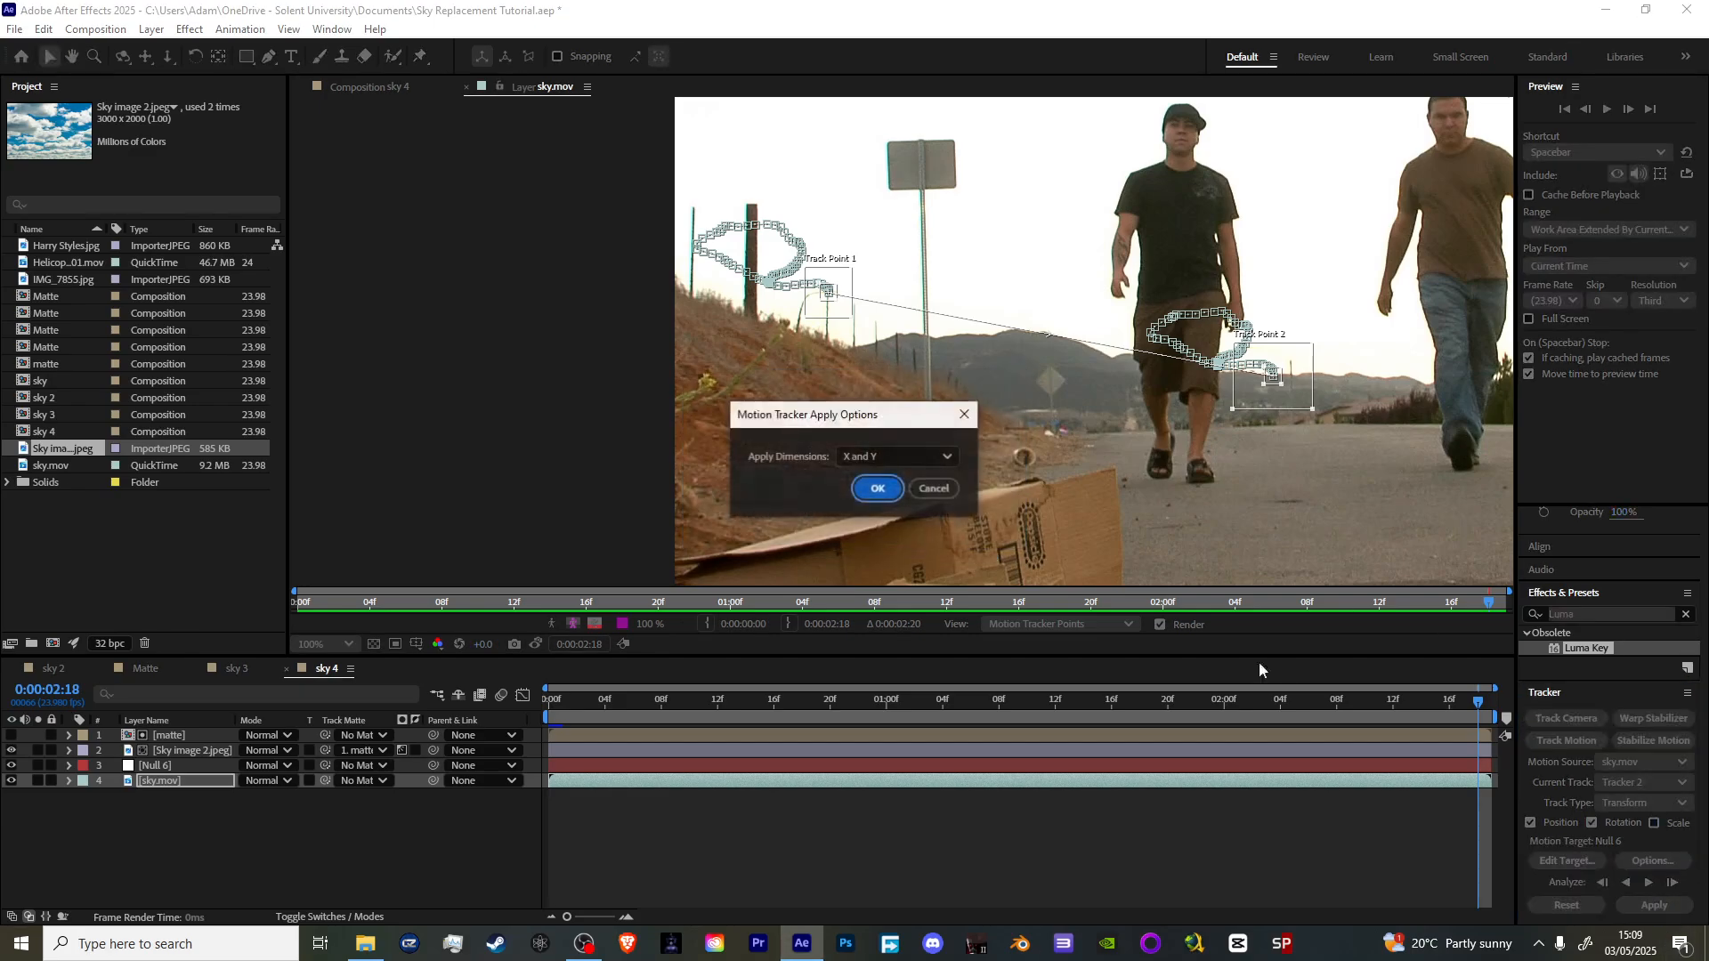
{"action": "left_click", "coordinate": [888, 494]}
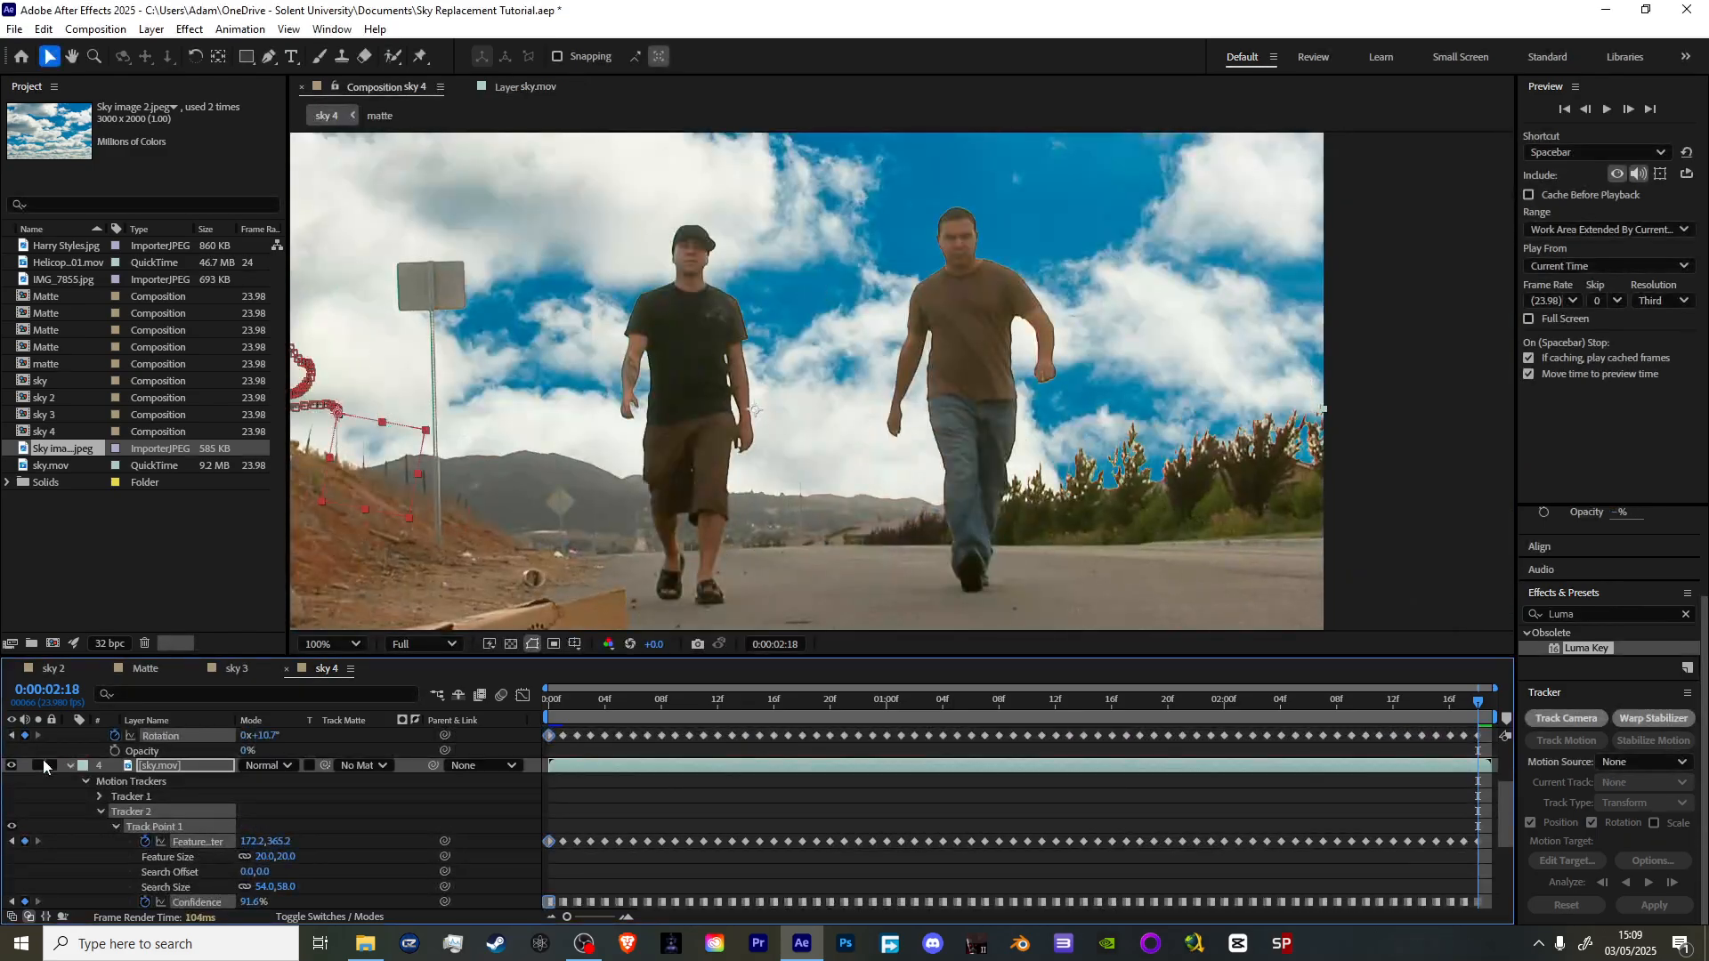
{"action": "left_click", "coordinate": [71, 771]}
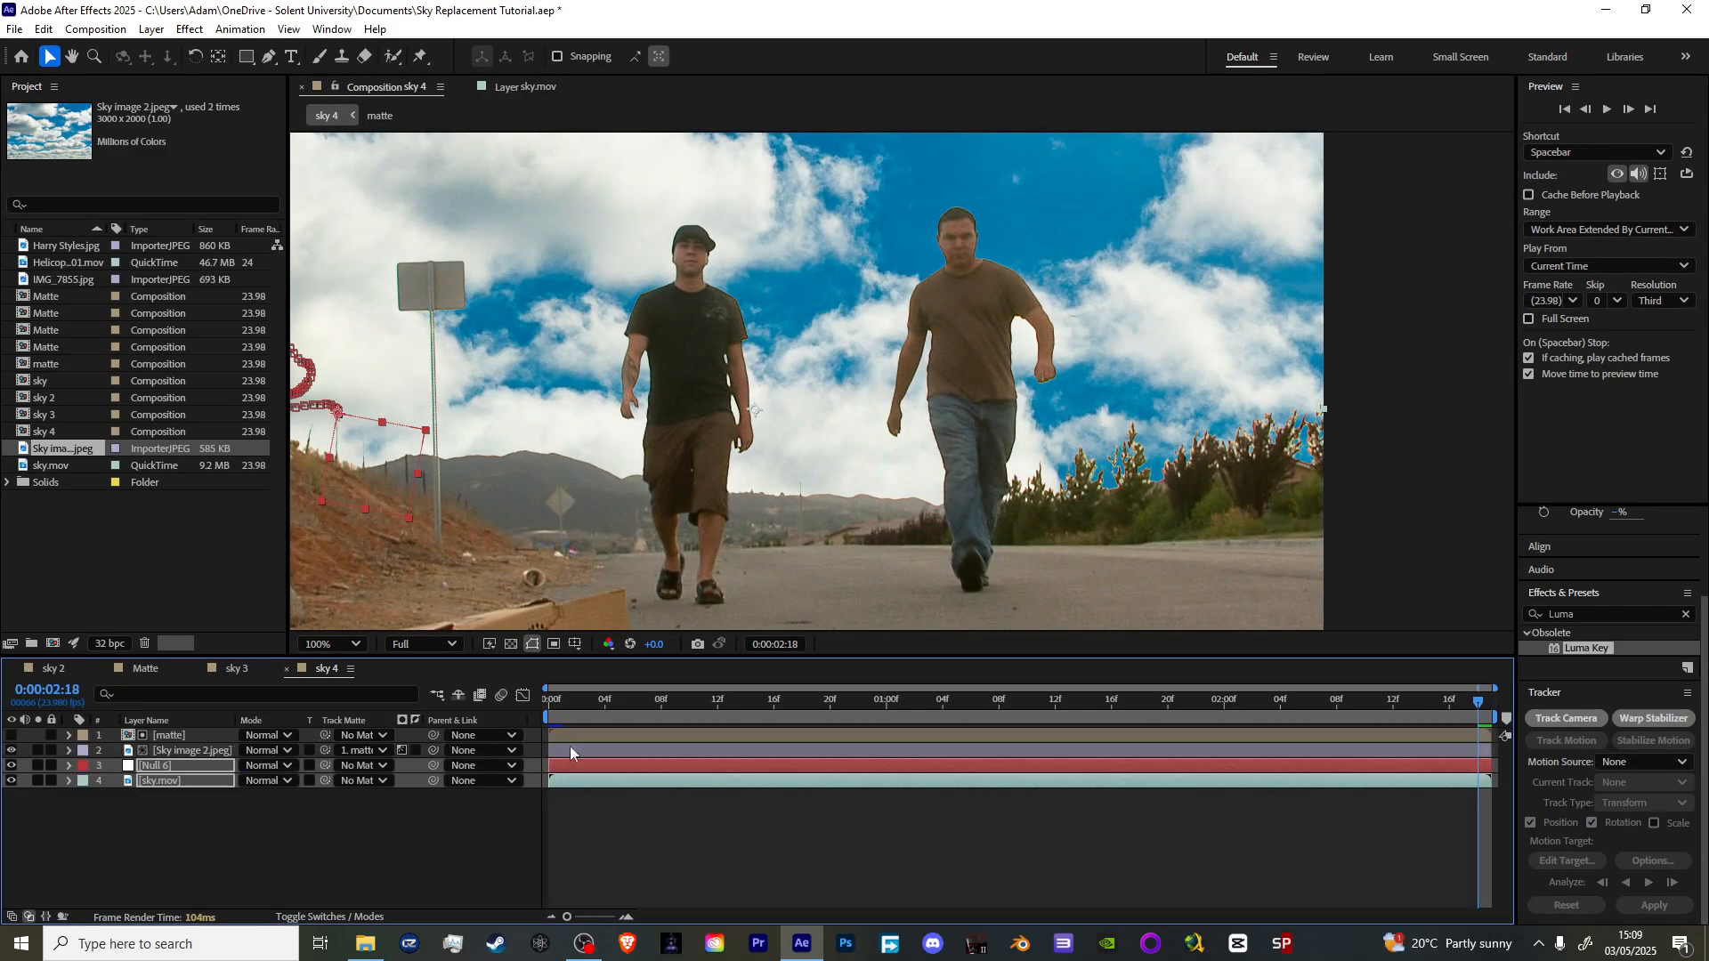
- Play and scrub through the sky 4 composition from the start to check how the sky moves against the footage
{"action": "left_click", "coordinate": [1461, 703]}
{"action": "key", "text": "Home"}
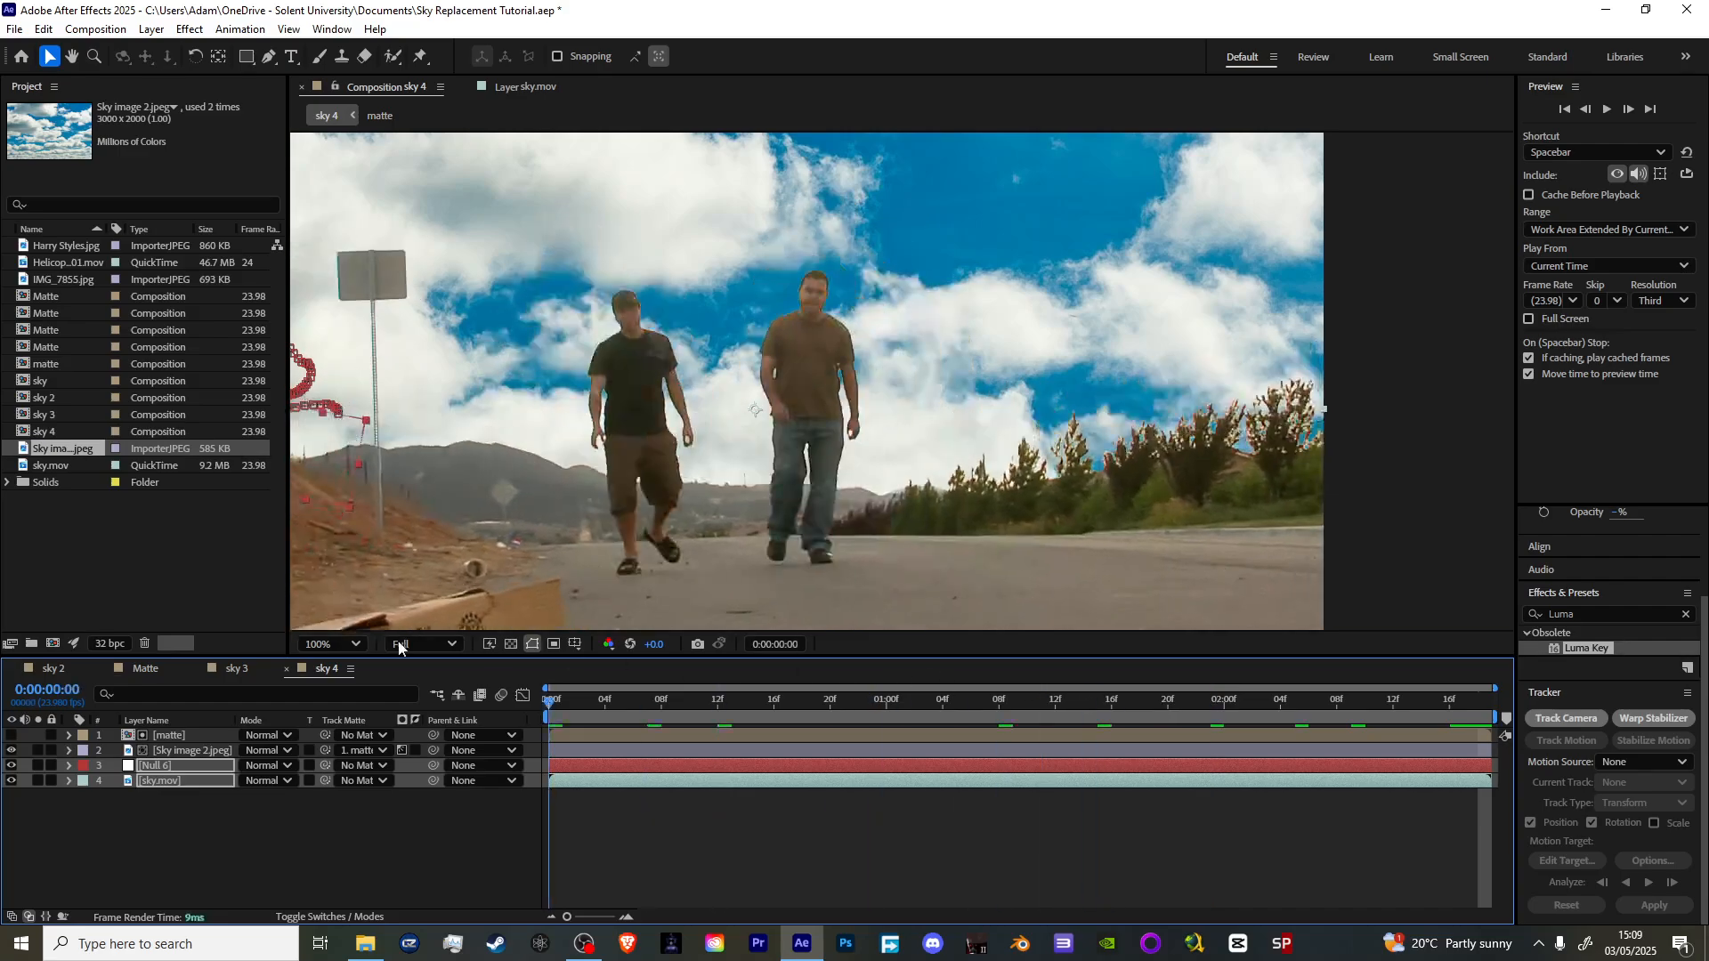
{"action": "key", "text": "space"}
{"action": "key", "text": "space"}
{"action": "scroll", "coordinate": [555, 470], "scroll_direction": "down", "scroll_amount": 2}
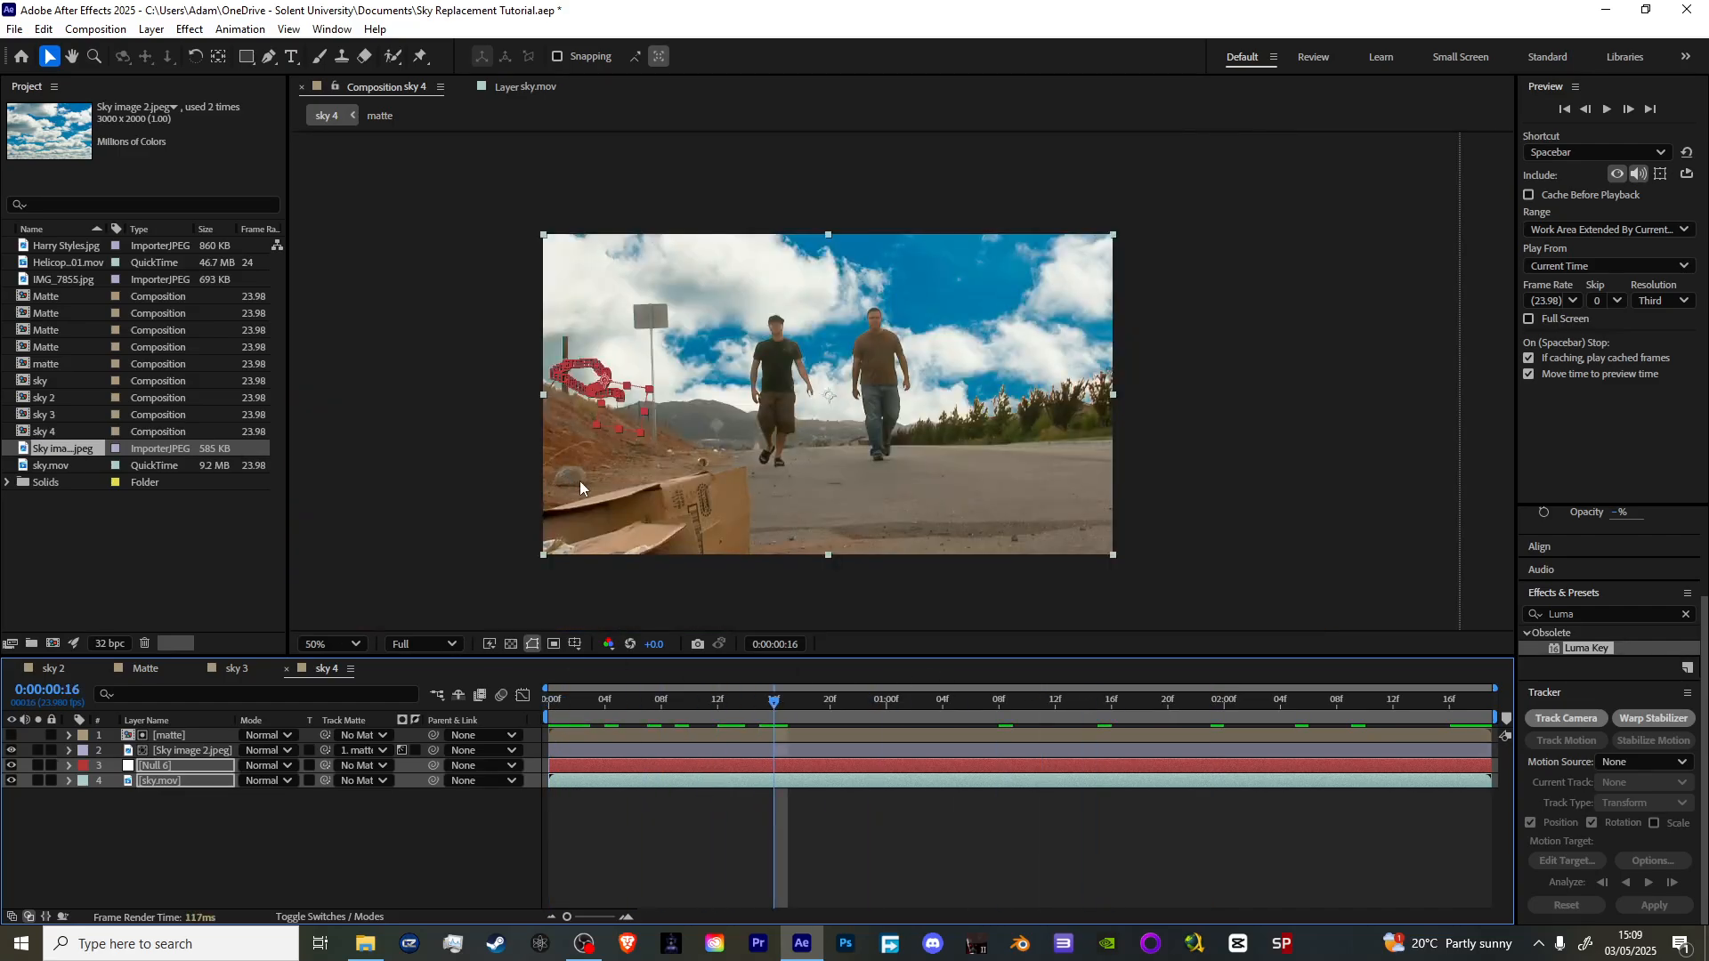
{"action": "left_click_drag", "start_coordinate": [776, 702], "coordinate": [1212, 701]}
{"action": "key", "text": "space"}
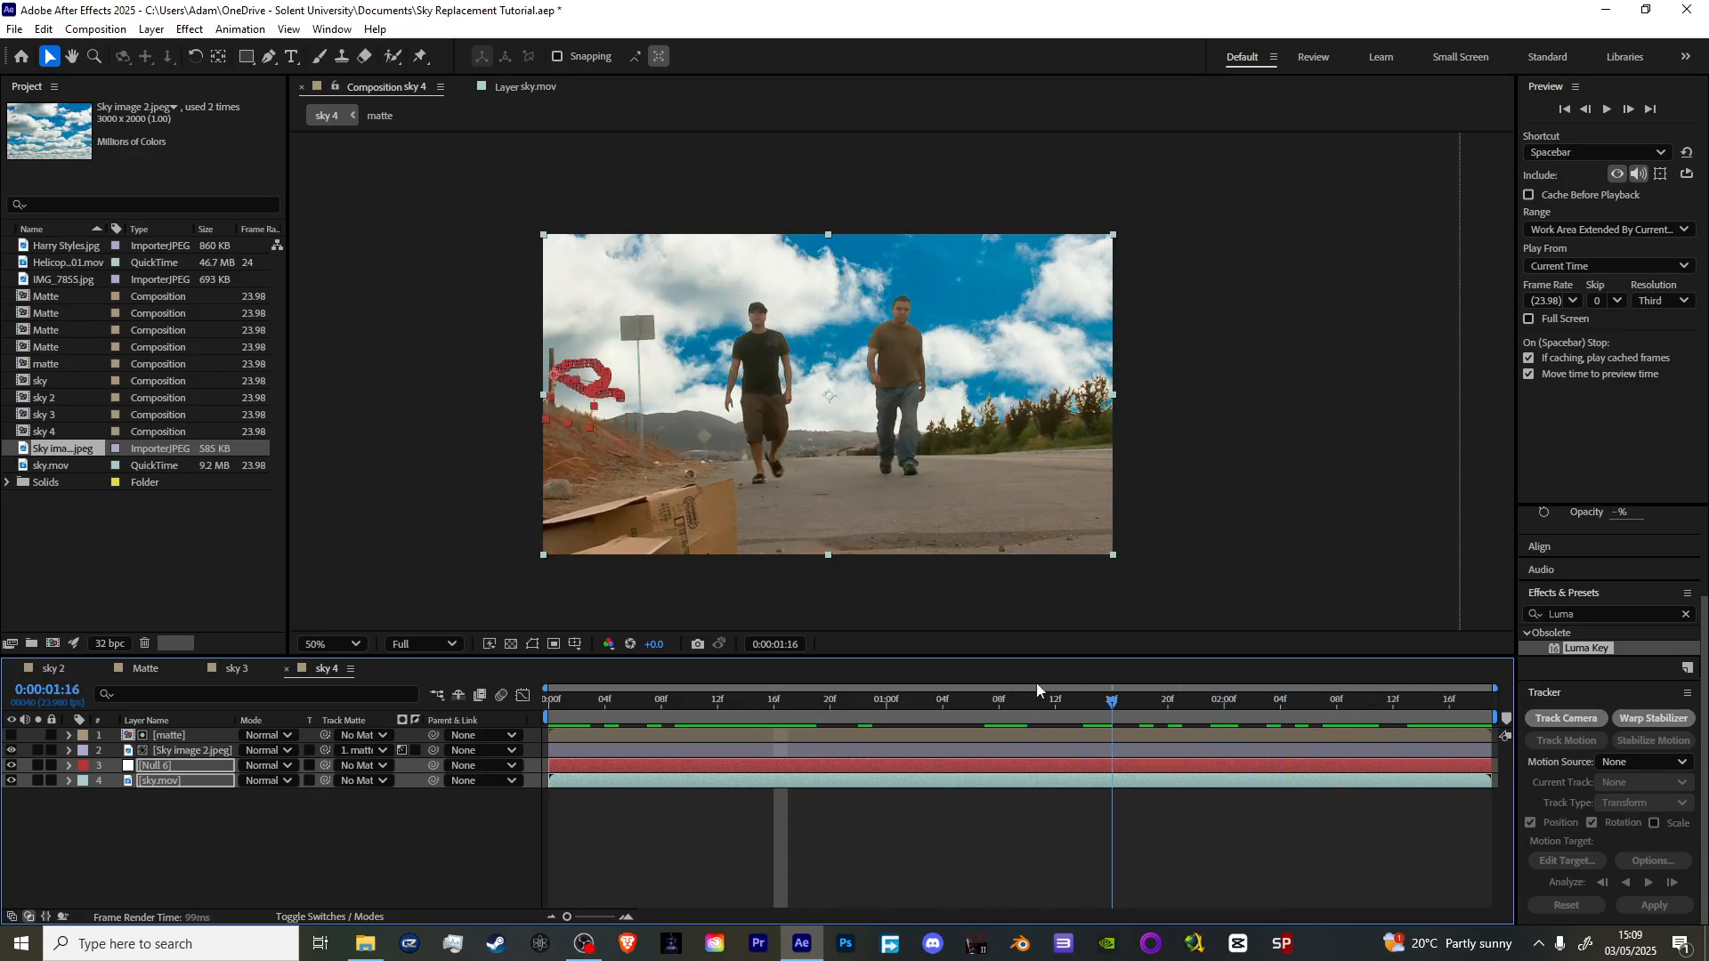
- Parent the Sky image 2.jpeg layer to Null 6 and preview the composition
{"action": "left_click", "coordinate": [204, 815]}
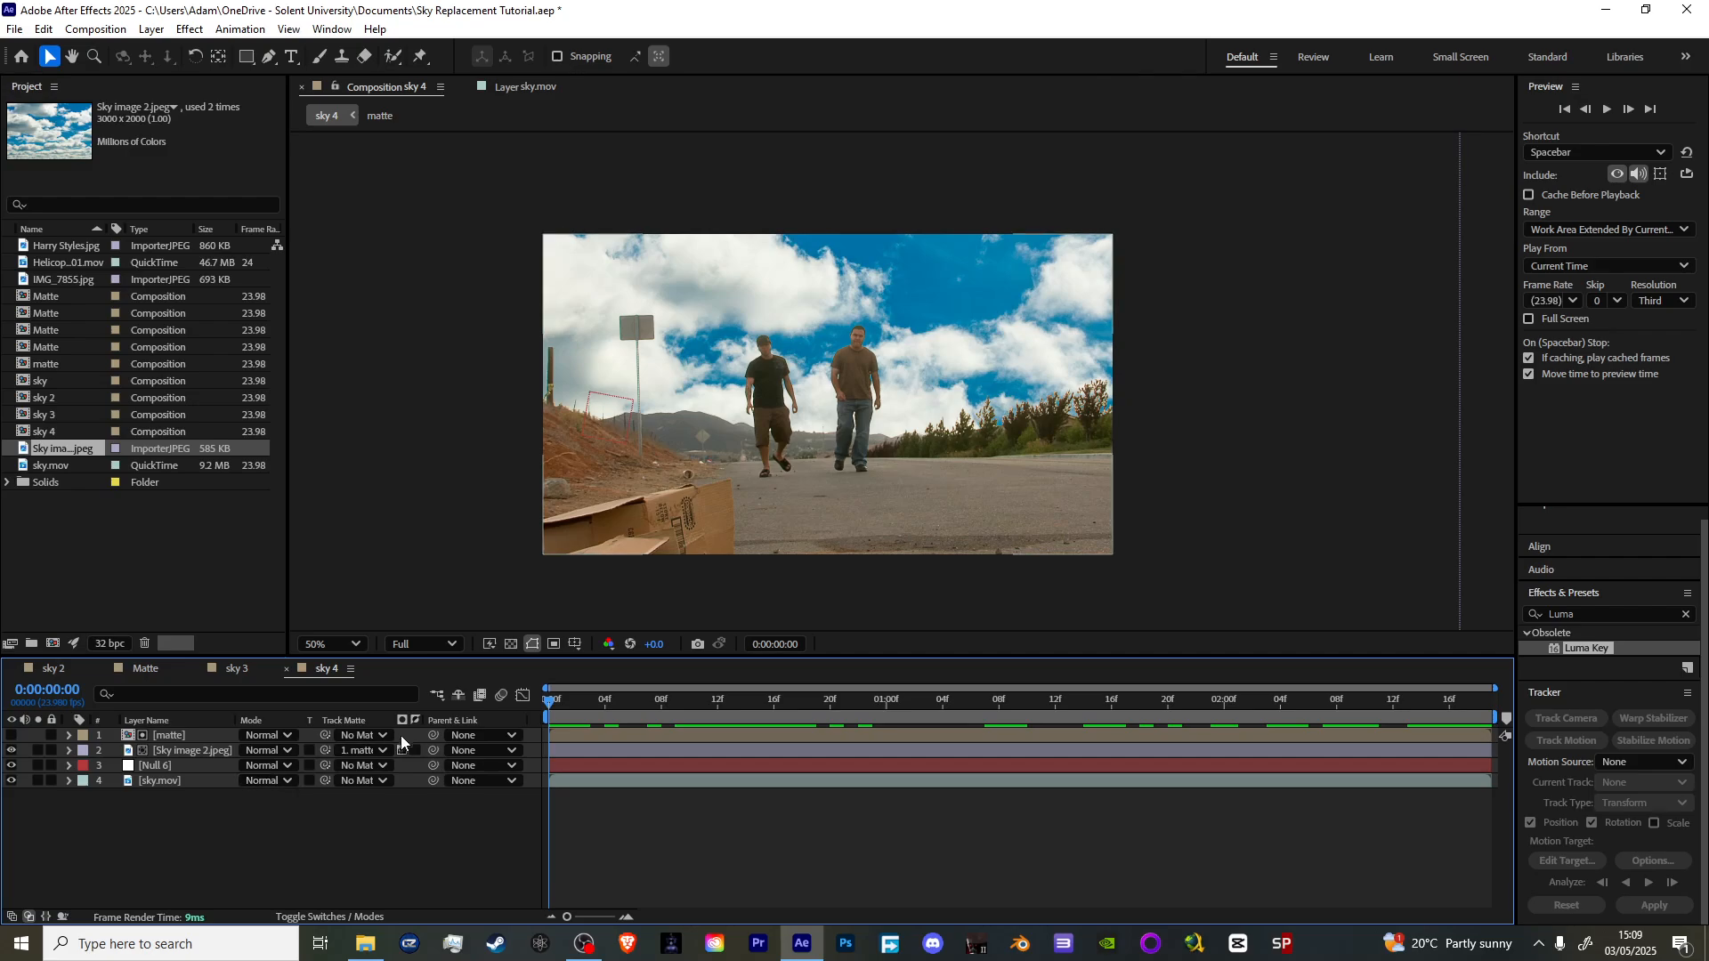
{"action": "left_click_drag", "start_coordinate": [433, 753], "coordinate": [160, 766]}
{"action": "key", "text": "space"}
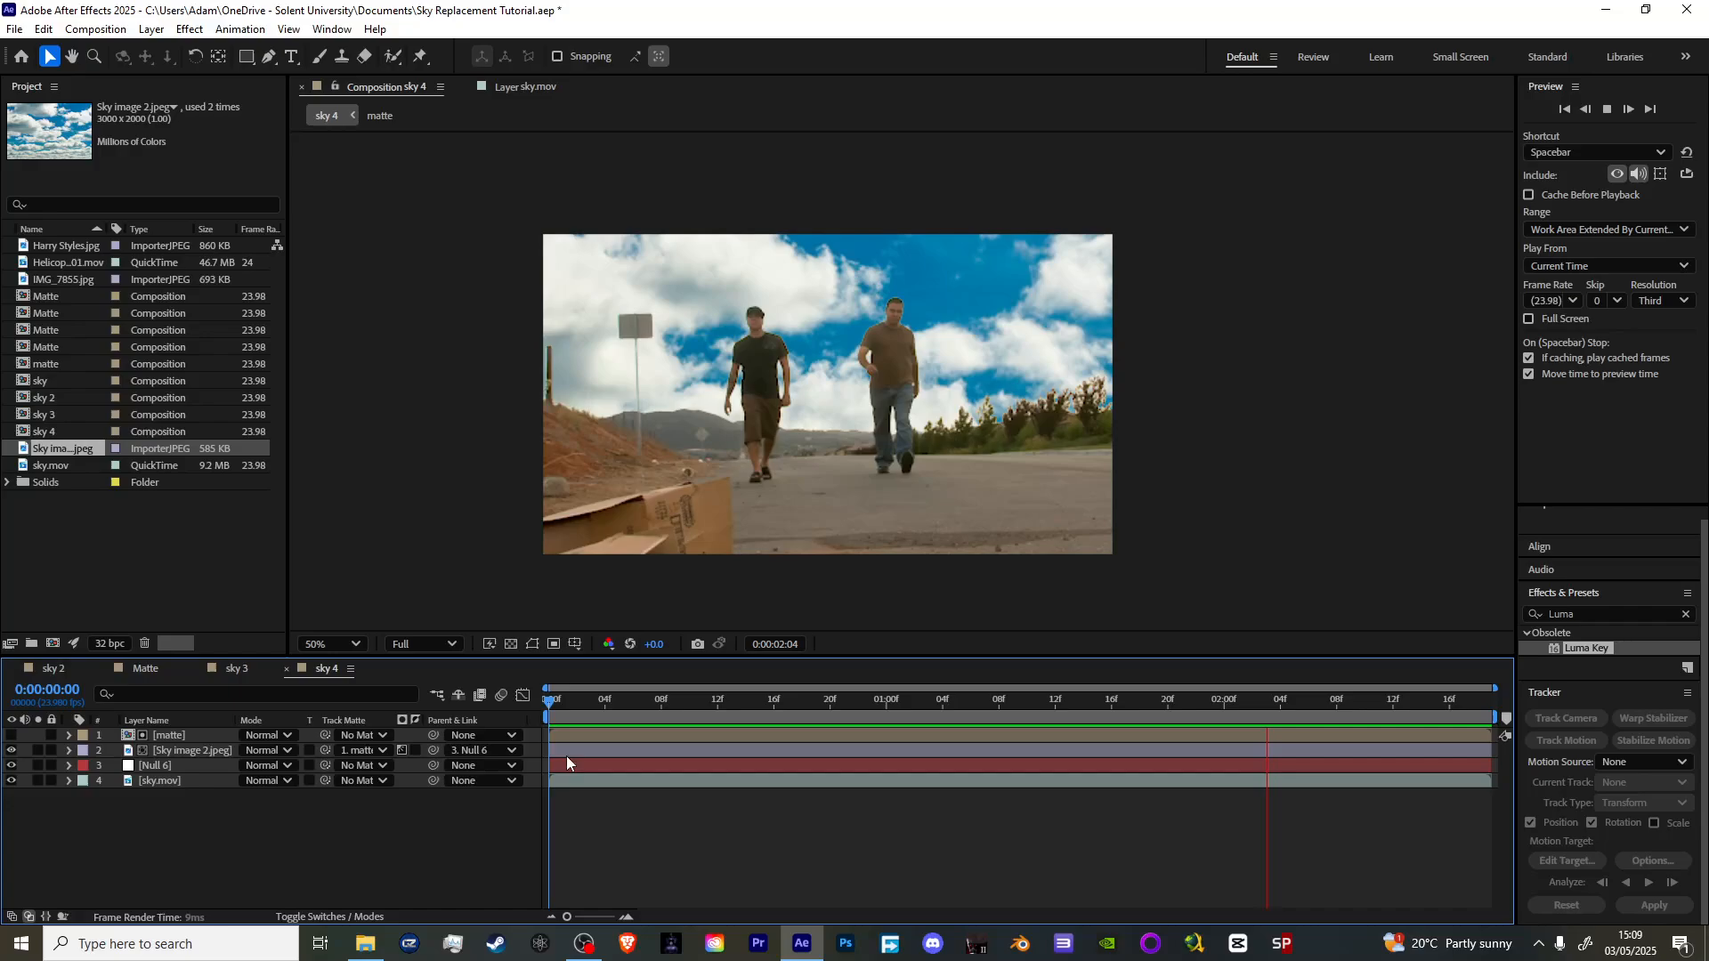
{"action": "left_click_drag", "start_coordinate": [551, 703], "coordinate": [467, 681]}
- Lower the opacity of the Sky image 2.jpeg layer to 45%
{"action": "scroll", "coordinate": [837, 419], "scroll_direction": "up", "scroll_amount": 2}
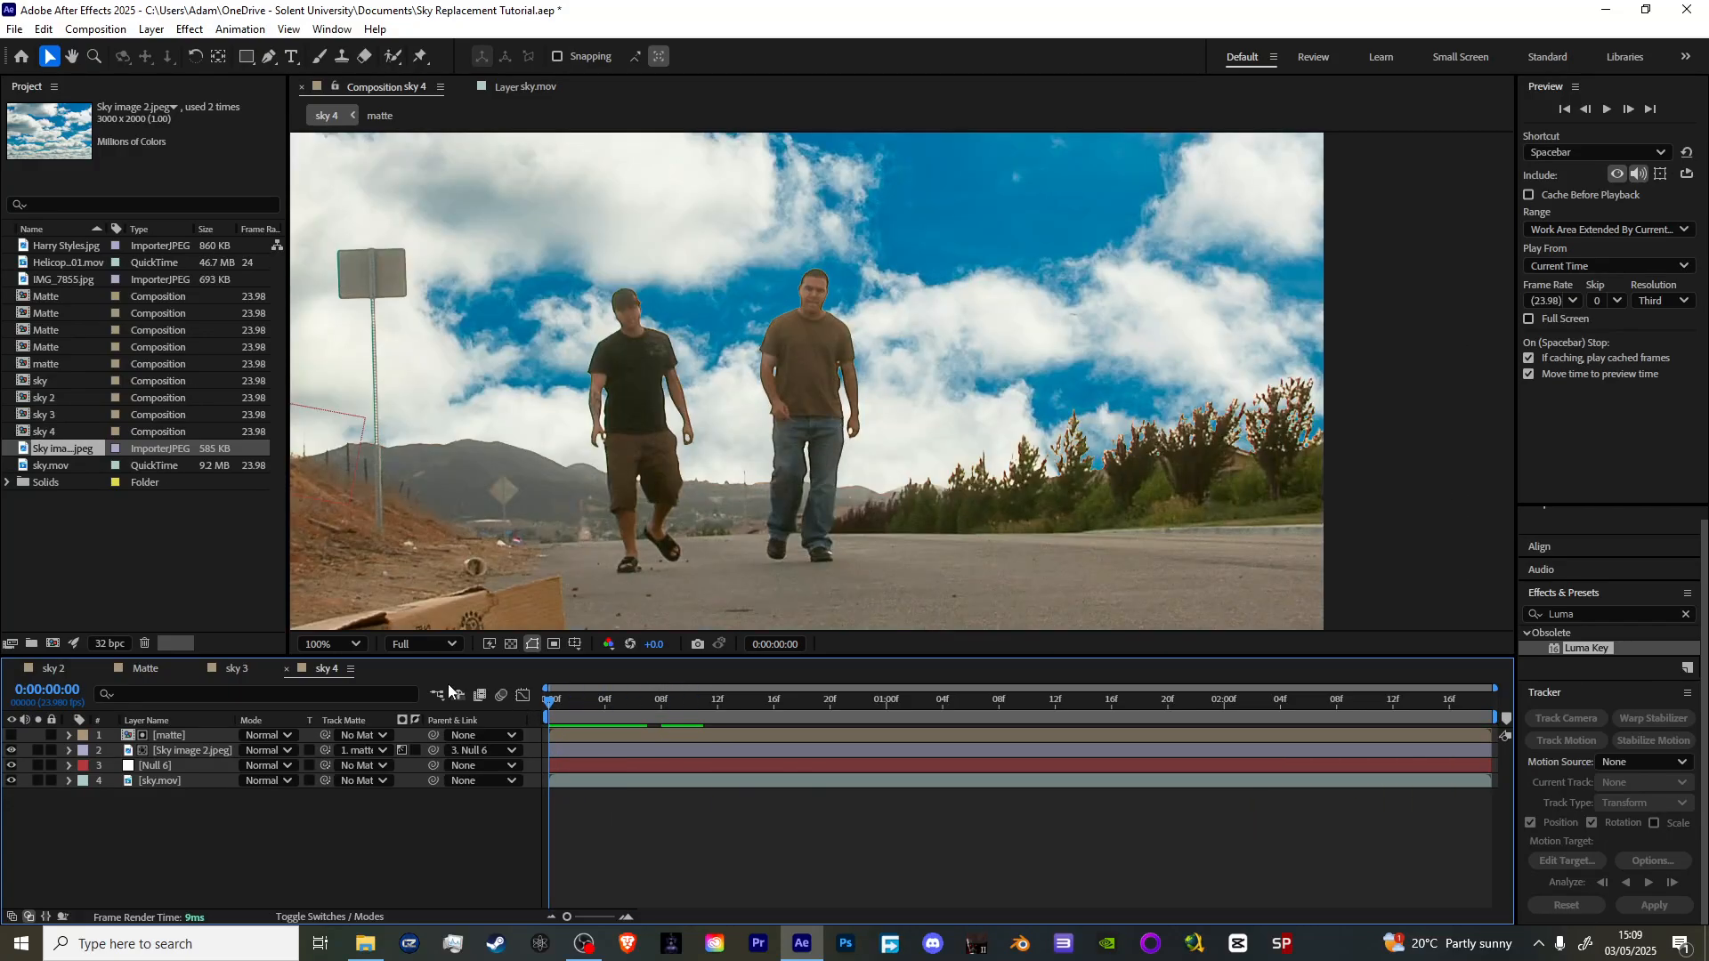
{"action": "left_click", "coordinate": [208, 755]}
{"action": "key", "text": "t"}
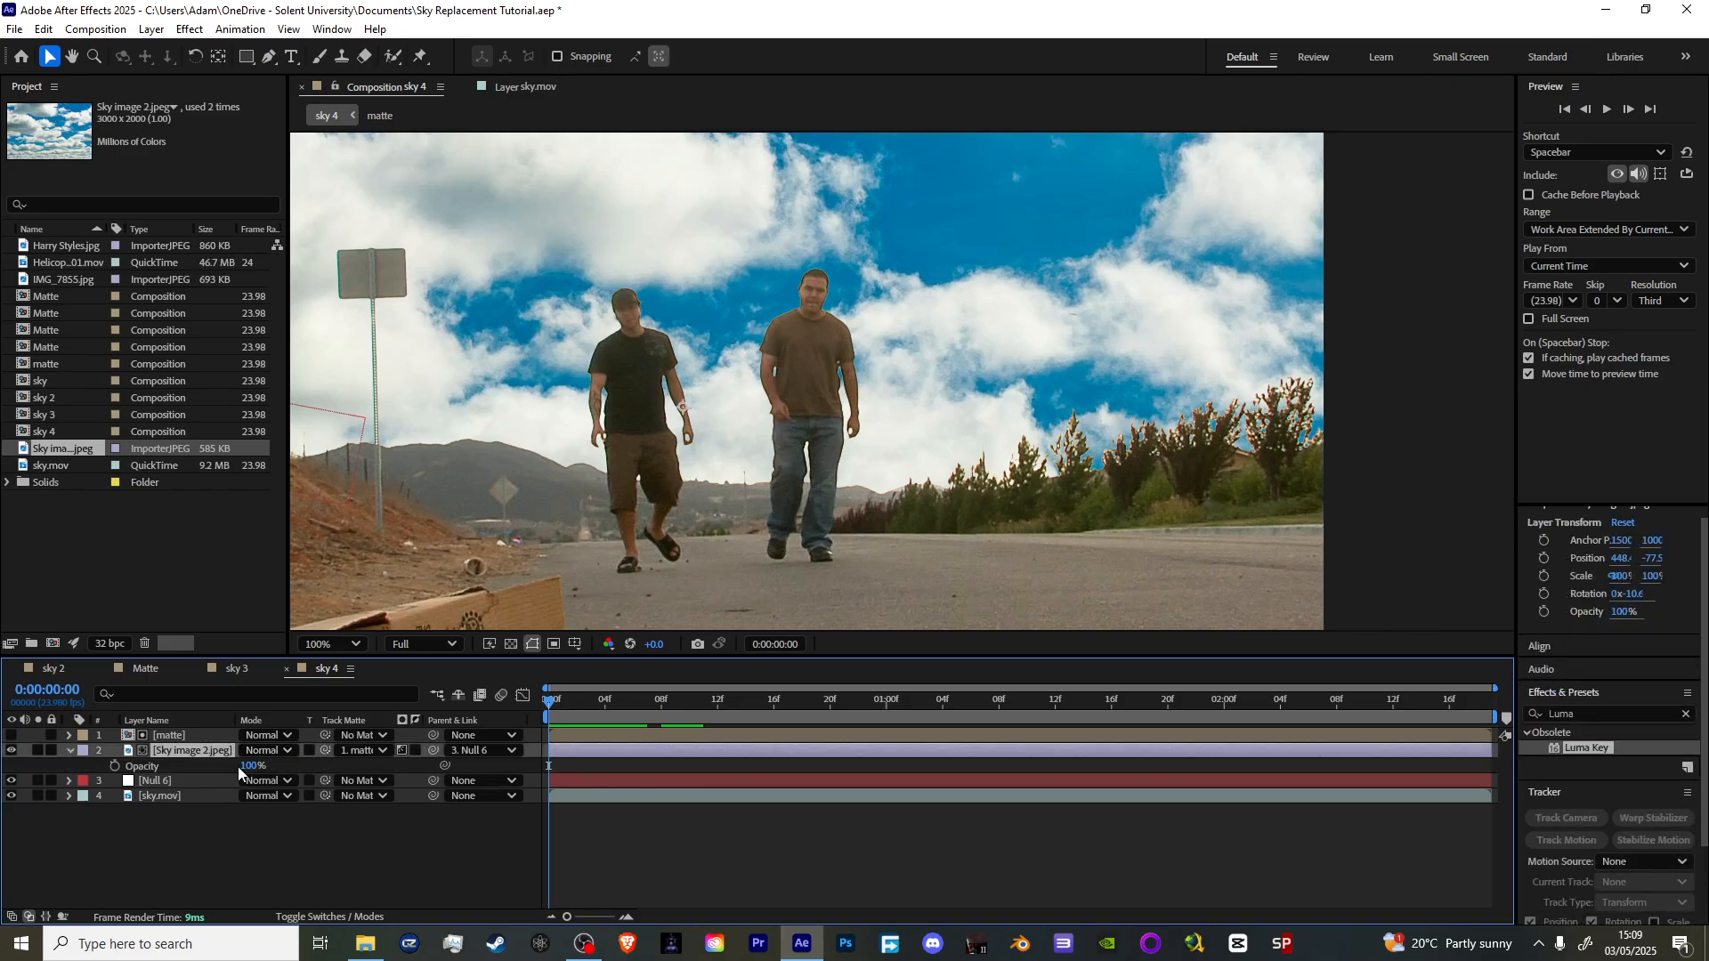
{"action": "left_click_drag", "start_coordinate": [249, 765], "coordinate": [209, 774]}
{"action": "left_click", "coordinate": [237, 884]}
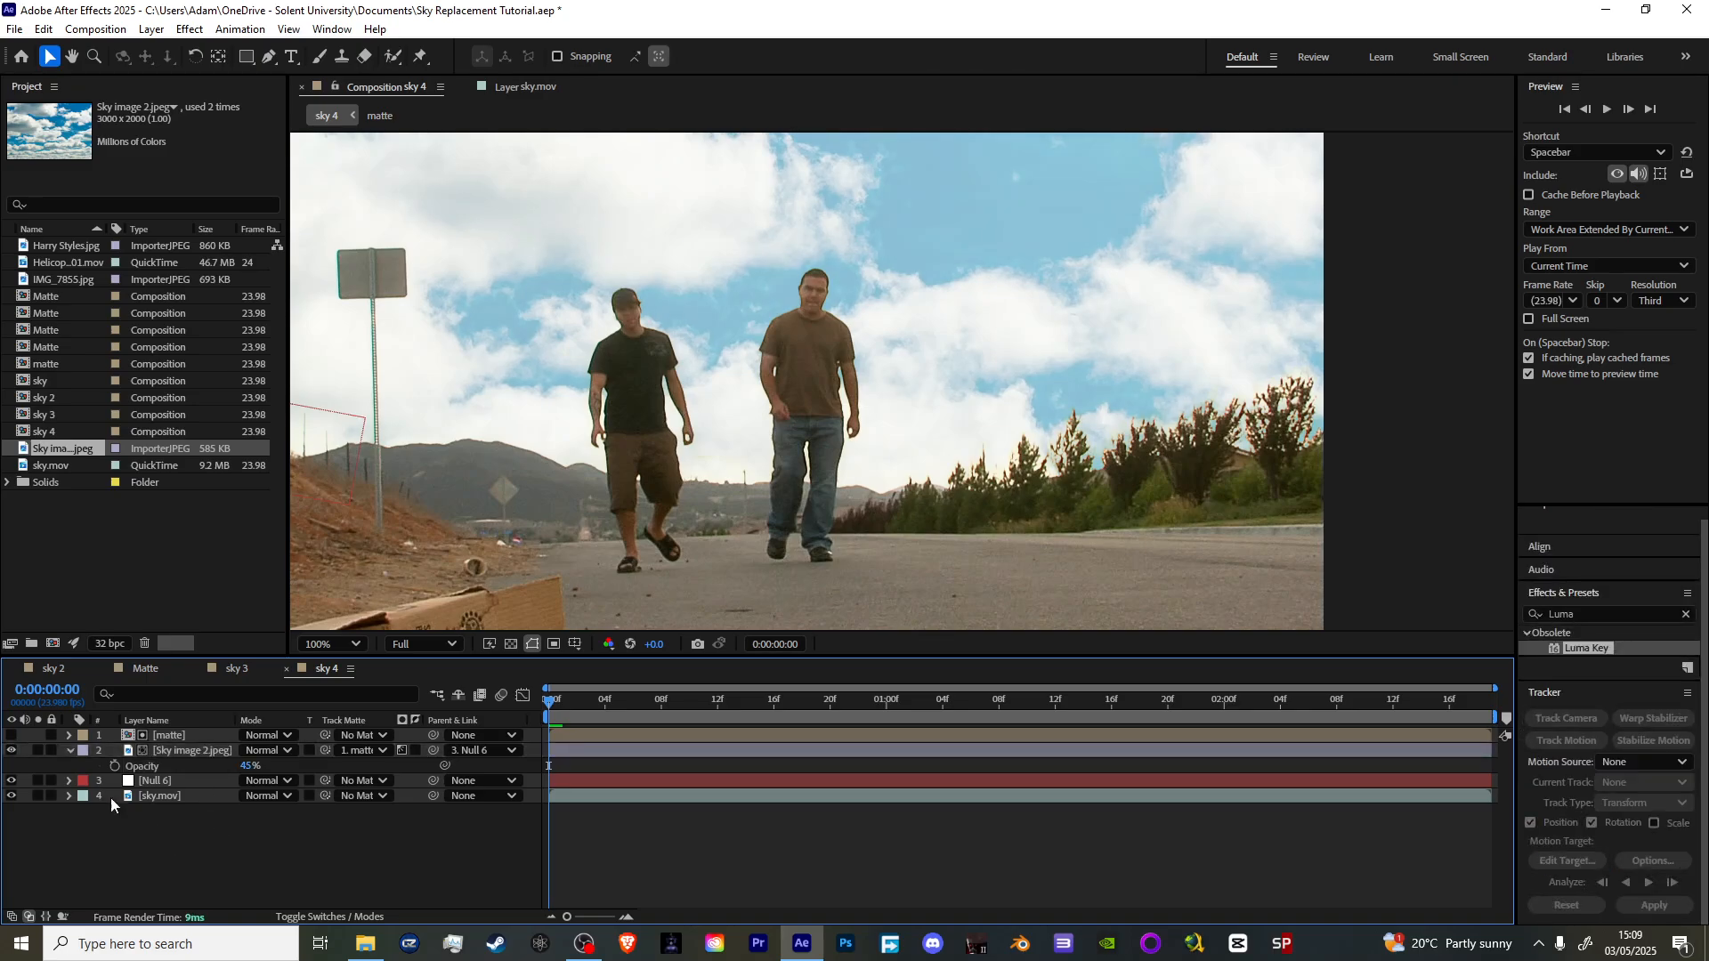
{"action": "left_click", "coordinate": [67, 750]}
- Apply the Curves effect to Sky image 2.jpeg and pull the midtones of its RGB curve down
{"action": "left_click", "coordinate": [165, 751]}
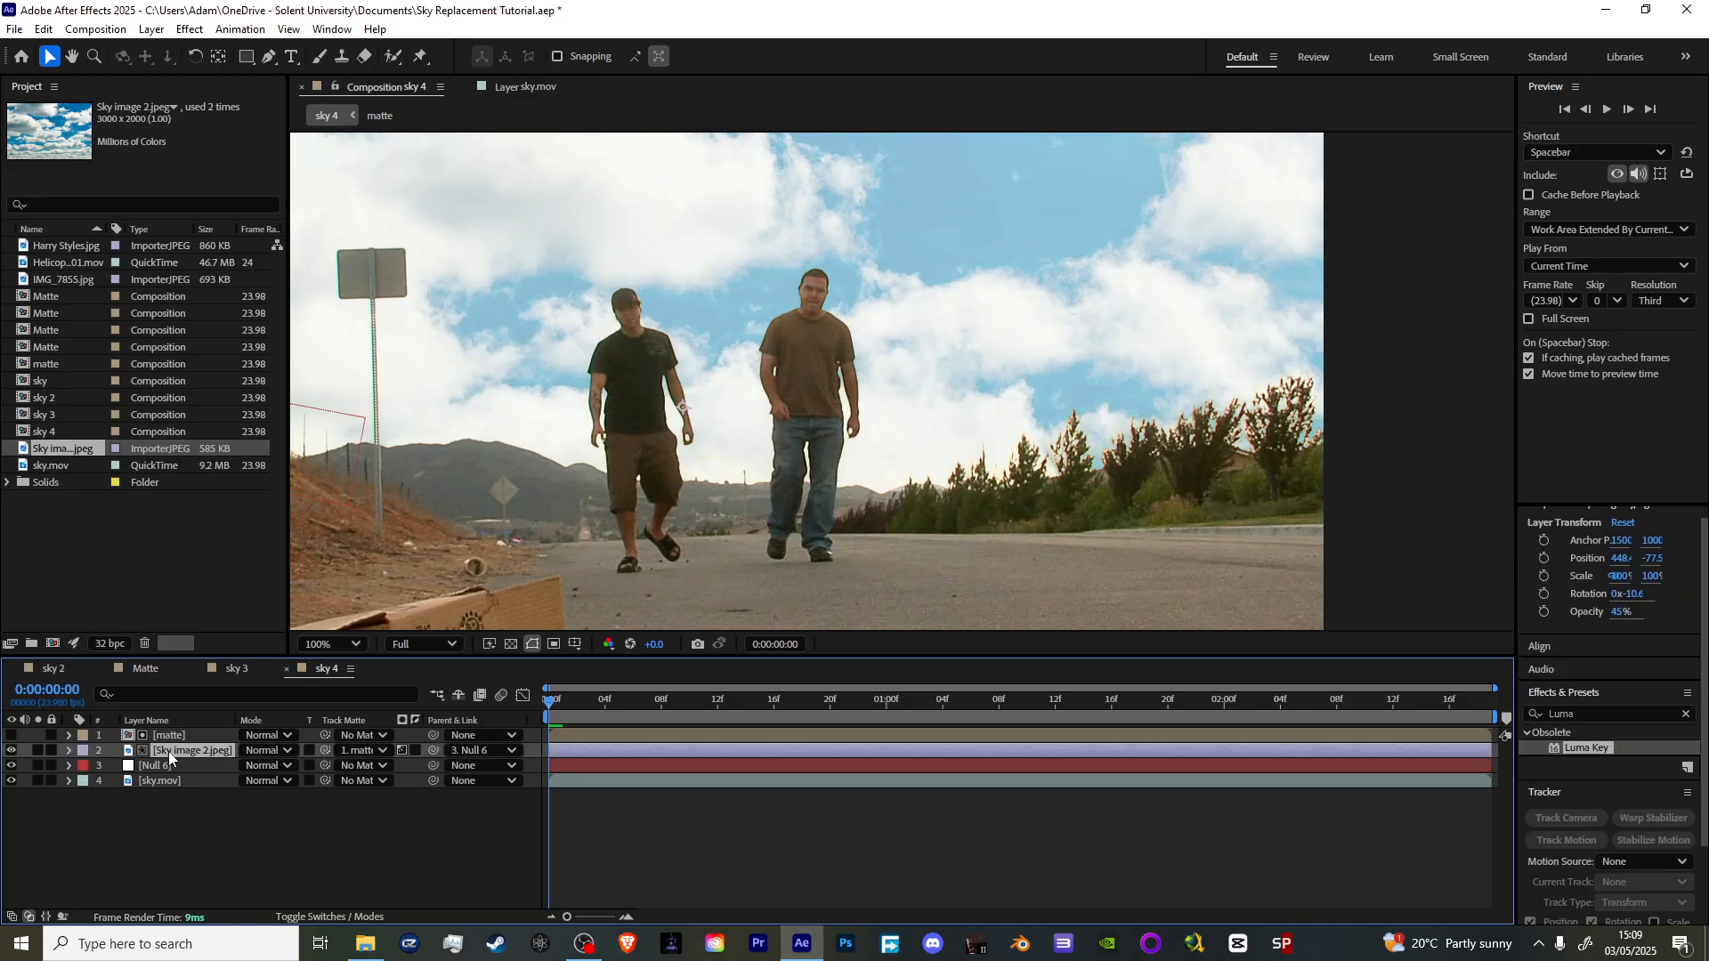
{"action": "key", "text": "ctrl+space"}
{"action": "type", "text": "curves"}
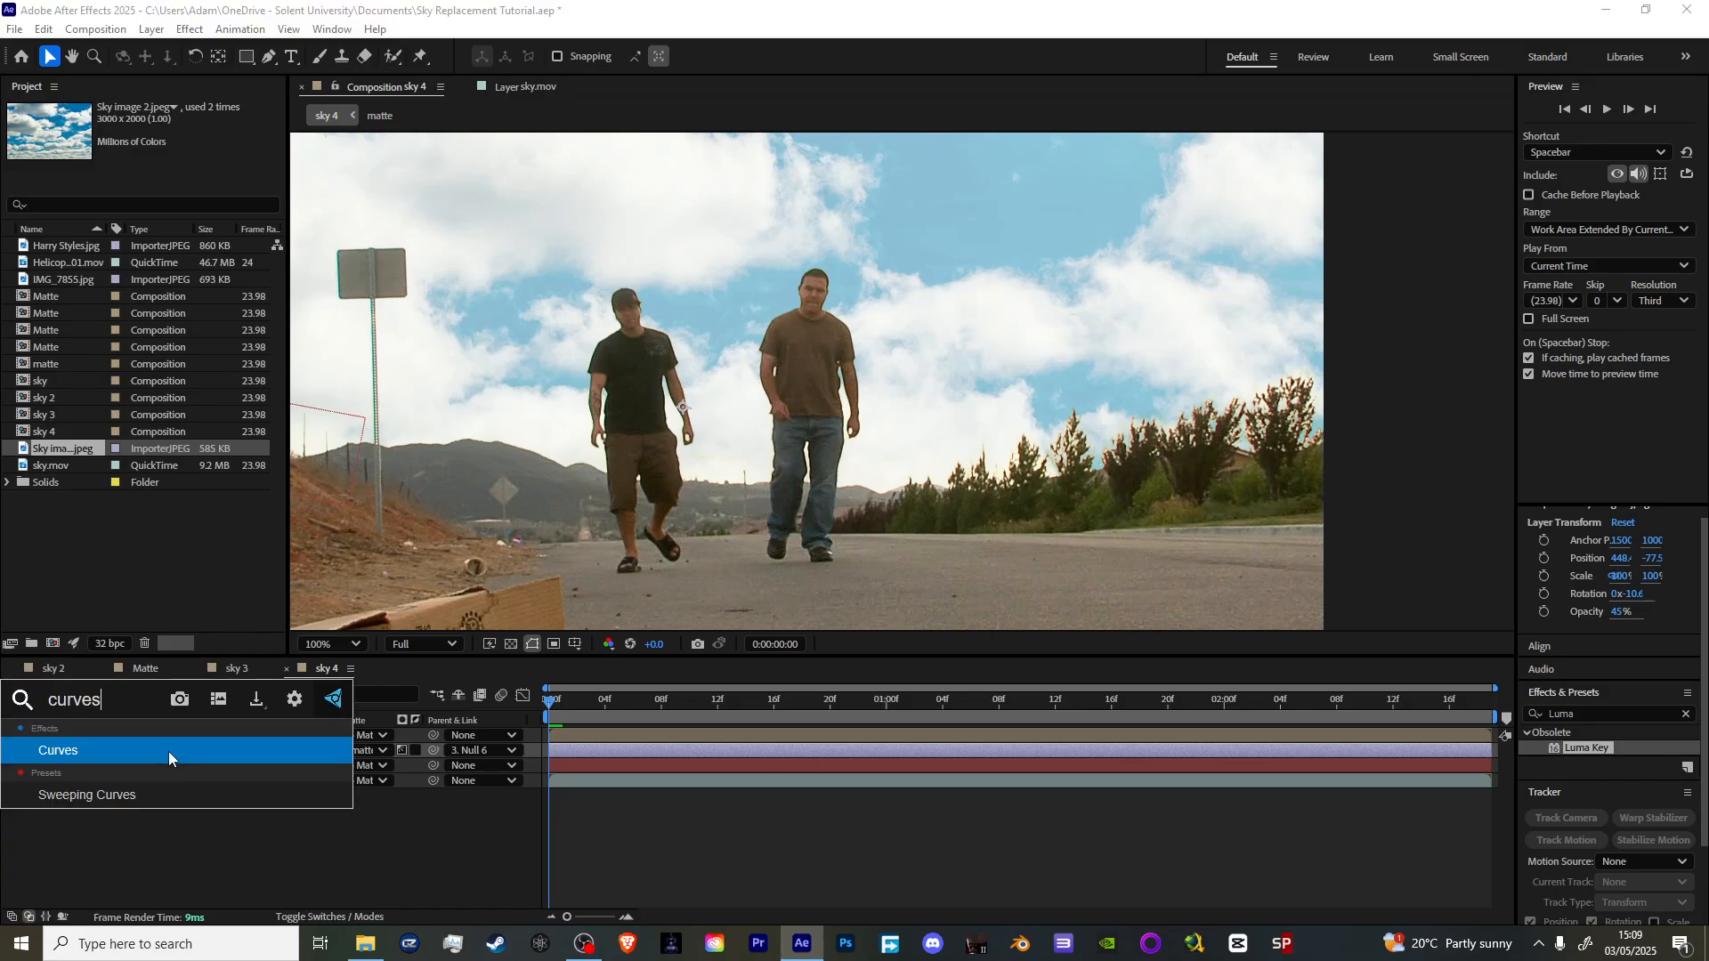
{"action": "left_click", "coordinate": [168, 751]}
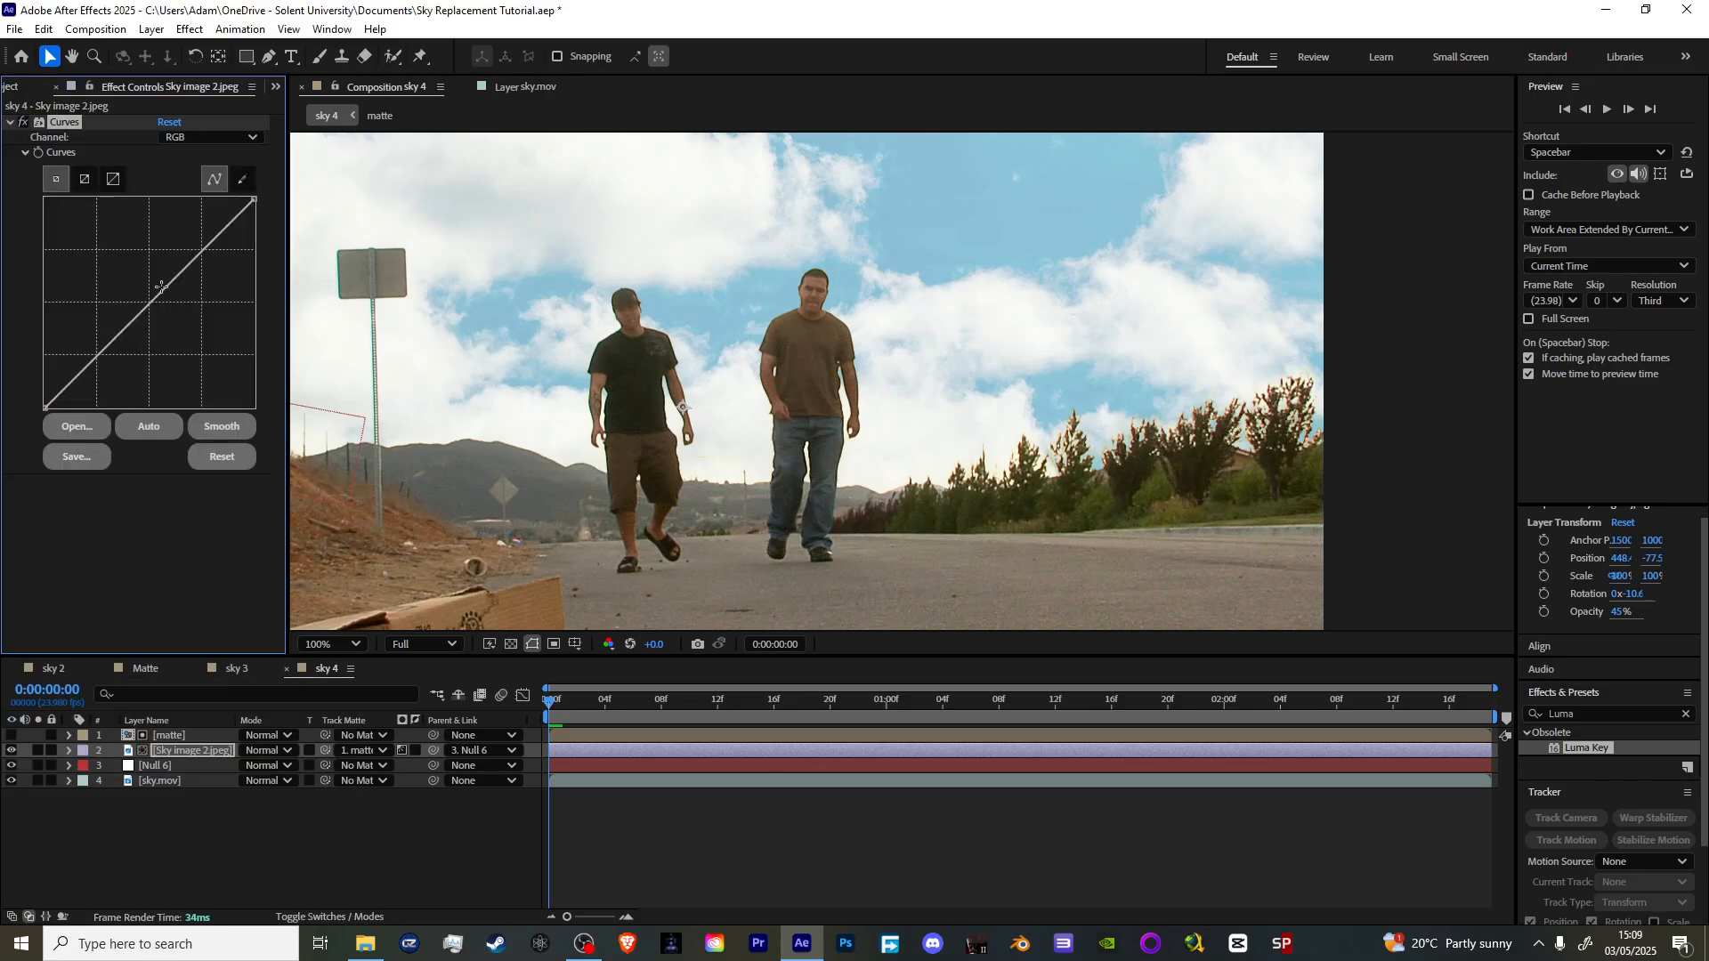
{"action": "left_click_drag", "start_coordinate": [160, 287], "coordinate": [162, 326]}
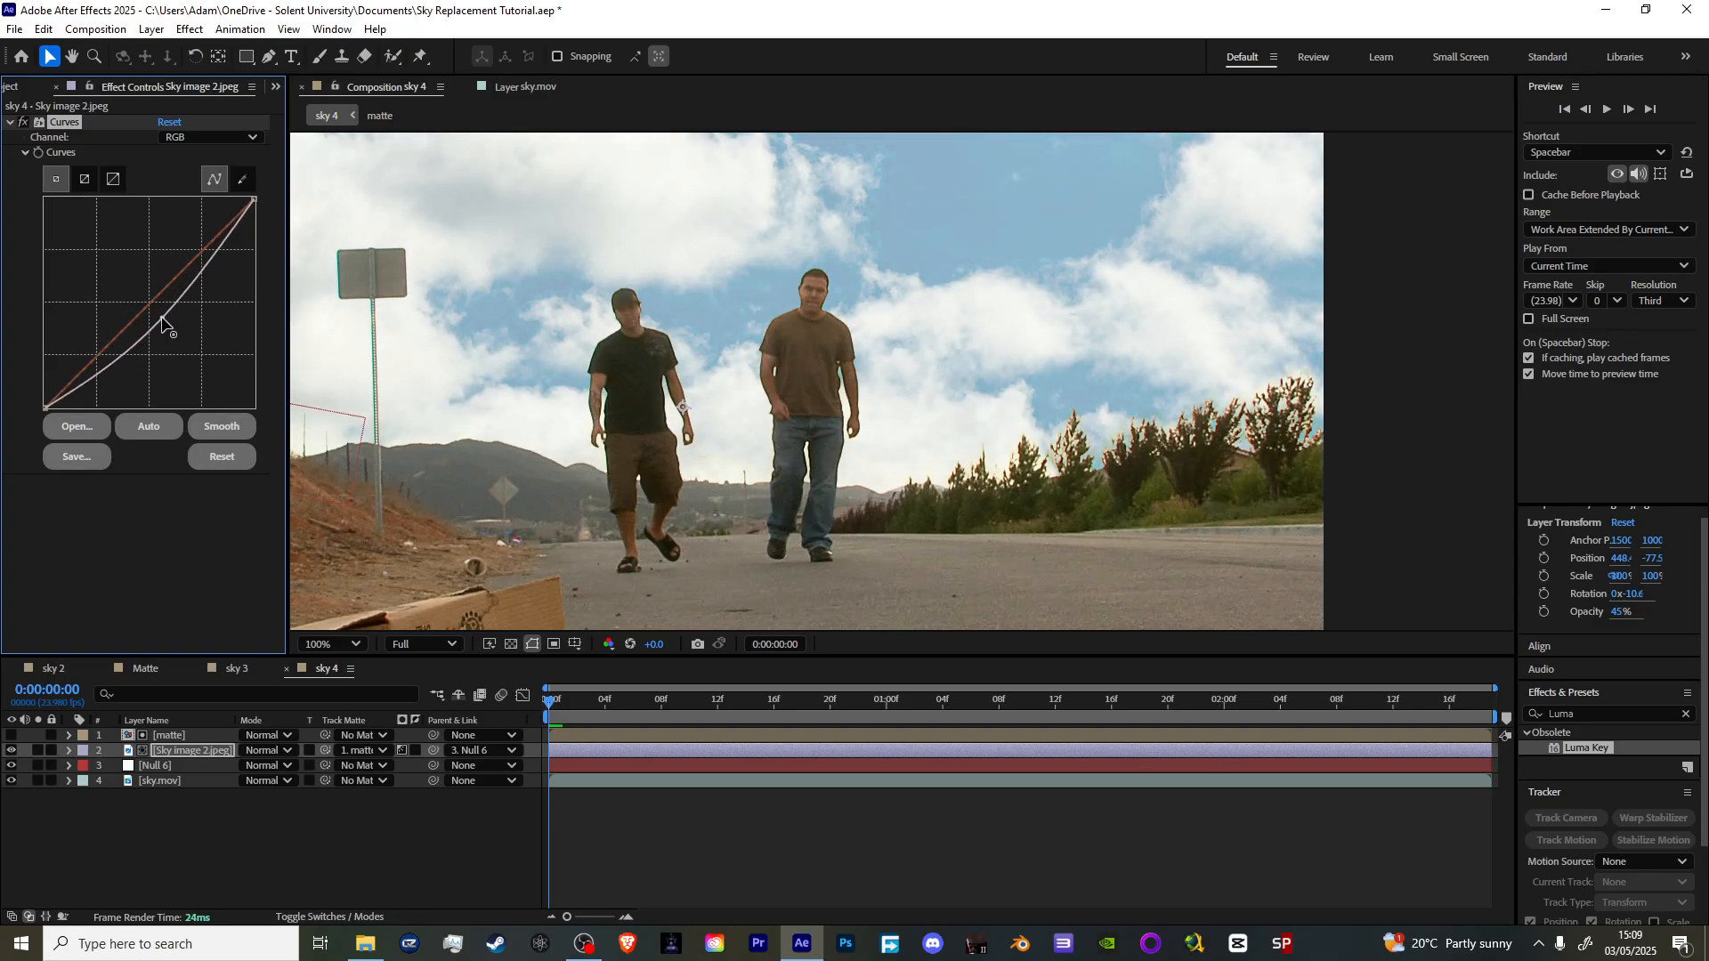
- Raise the midtones of the sky layer's Blue curve slightly and lower those of its Red curve slightly
{"action": "left_click", "coordinate": [213, 138]}
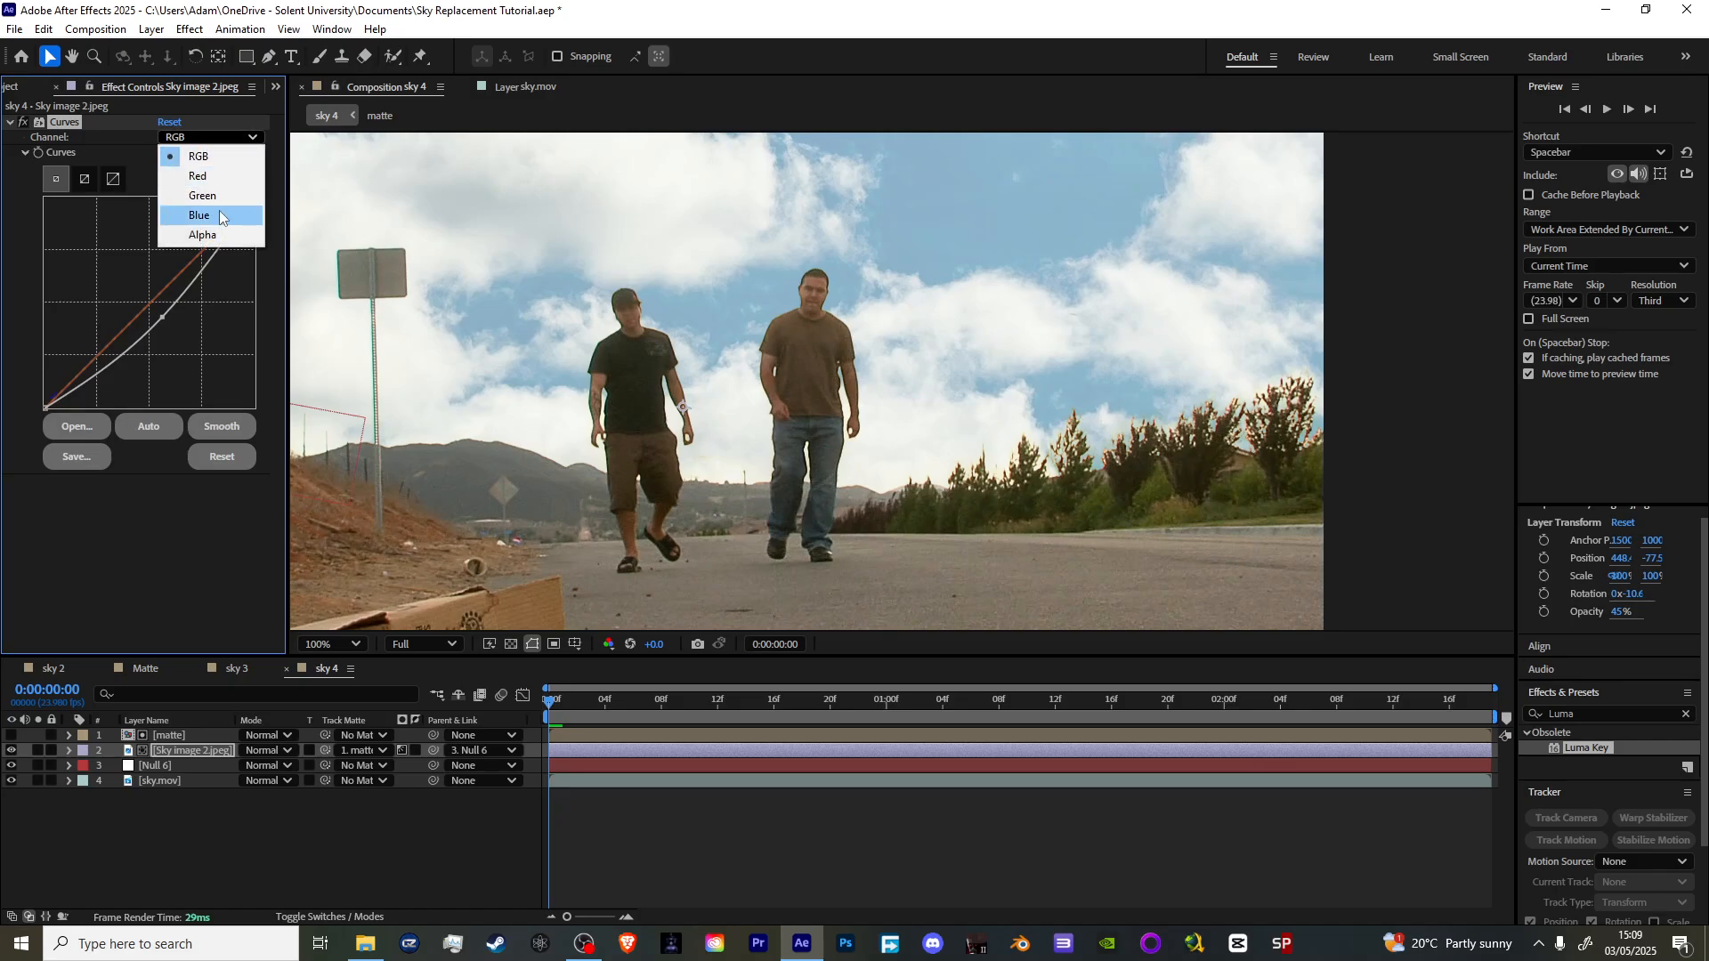
{"action": "left_click", "coordinate": [182, 213]}
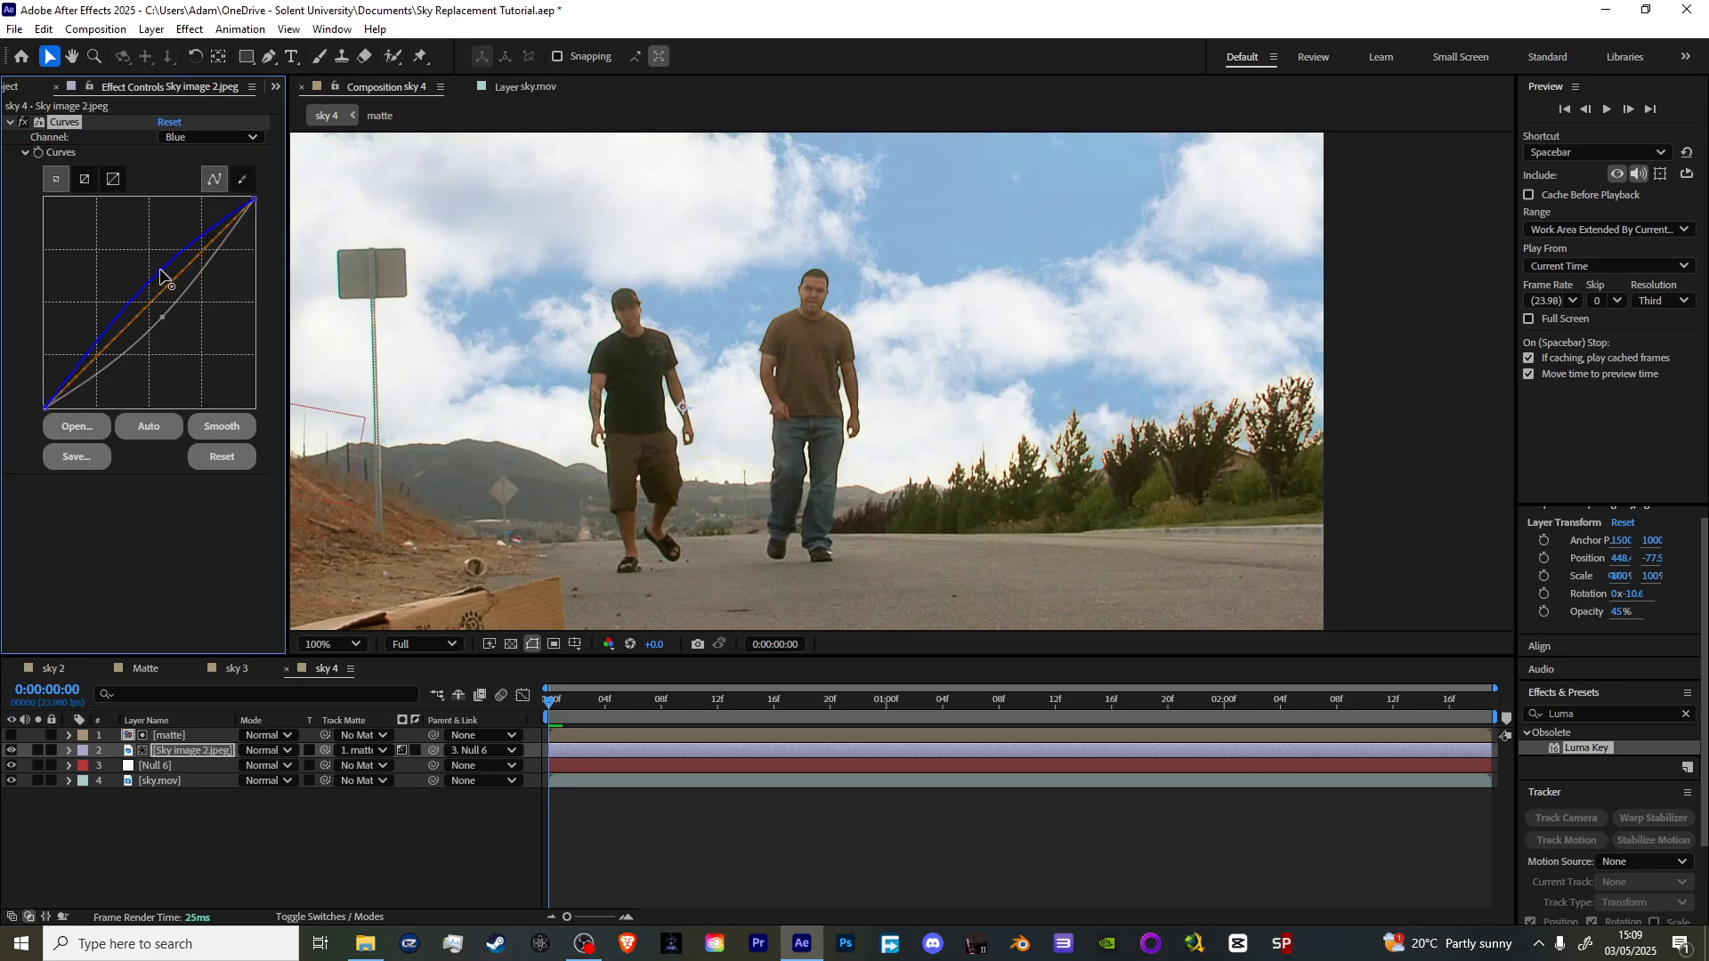
{"action": "left_click", "coordinate": [204, 138]}
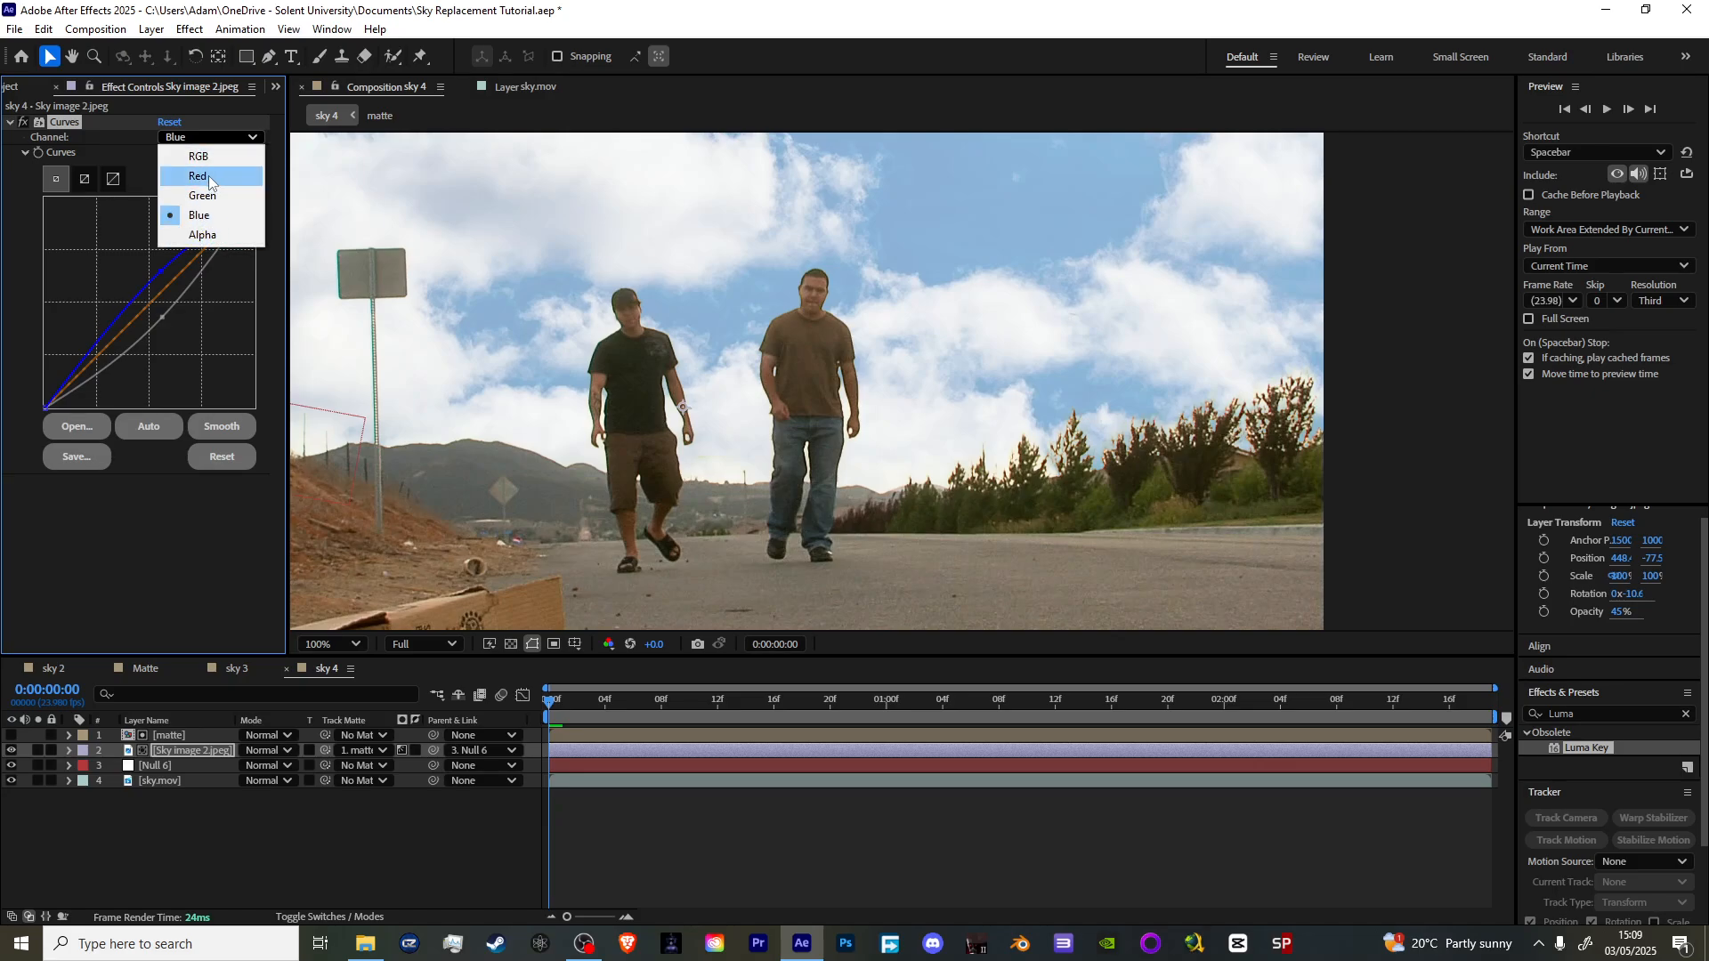
{"action": "left_click", "coordinate": [218, 177]}
{"action": "mouse_move", "coordinate": [179, 270]}
{"action": "left_mouse_down"}
{"action": "mouse_move", "coordinate": [166, 266]}
{"action": "mouse_move", "coordinate": [180, 271]}
{"action": "left_mouse_up"}
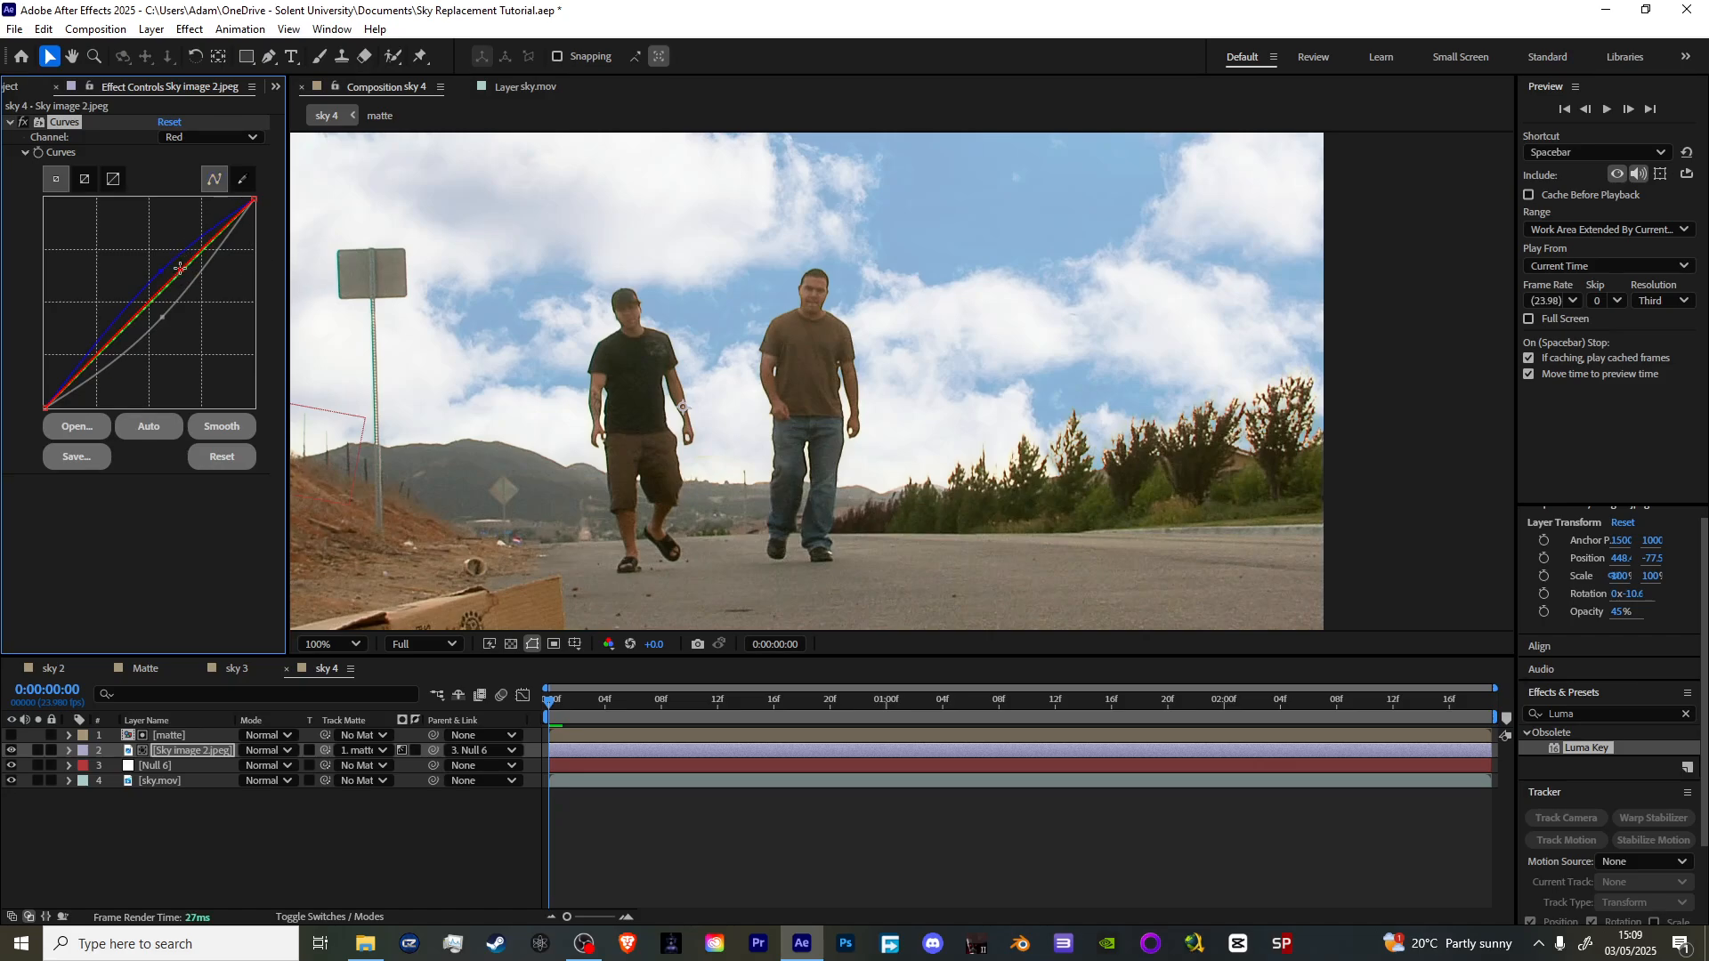
{"action": "left_click_drag", "start_coordinate": [180, 269], "coordinate": [184, 283]}
- Add a second point to the darker part of the sky layer's RGB curve, lift it slightly, and inspect the result
{"action": "left_click", "coordinate": [206, 137]}
{"action": "left_click", "coordinate": [212, 153]}
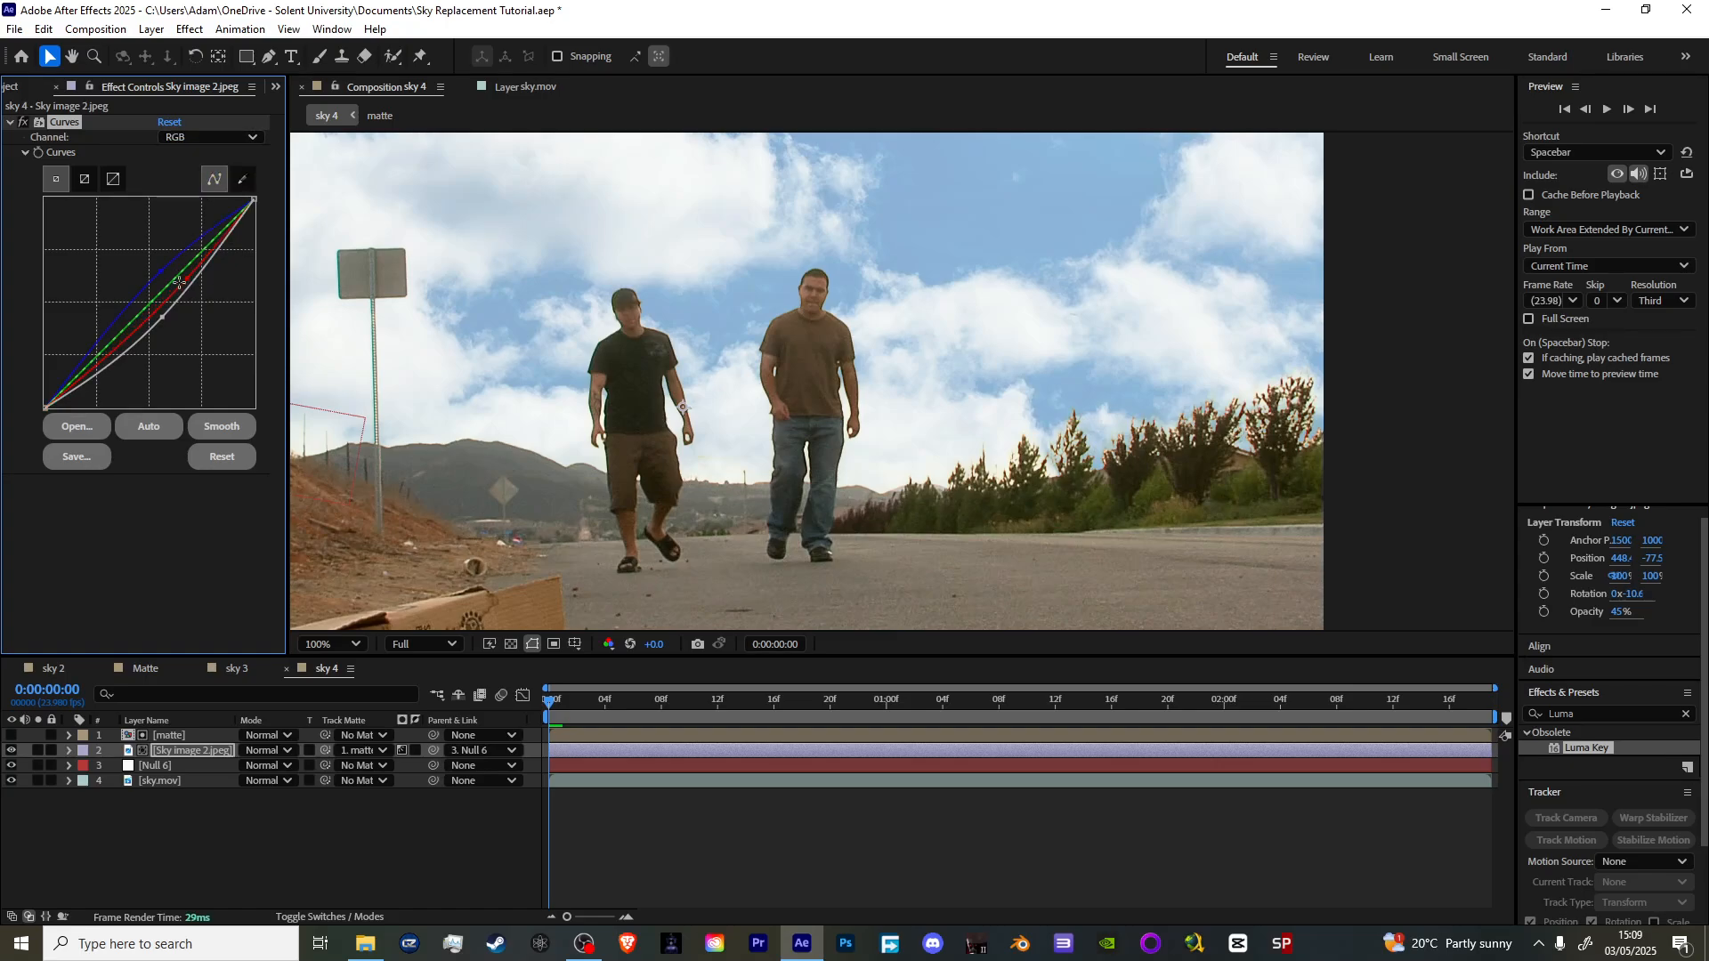
{"action": "mouse_move", "coordinate": [135, 347]}
{"action": "left_mouse_down"}
{"action": "mouse_move", "coordinate": [153, 353]}
{"action": "mouse_move", "coordinate": [127, 341]}
{"action": "left_mouse_up"}
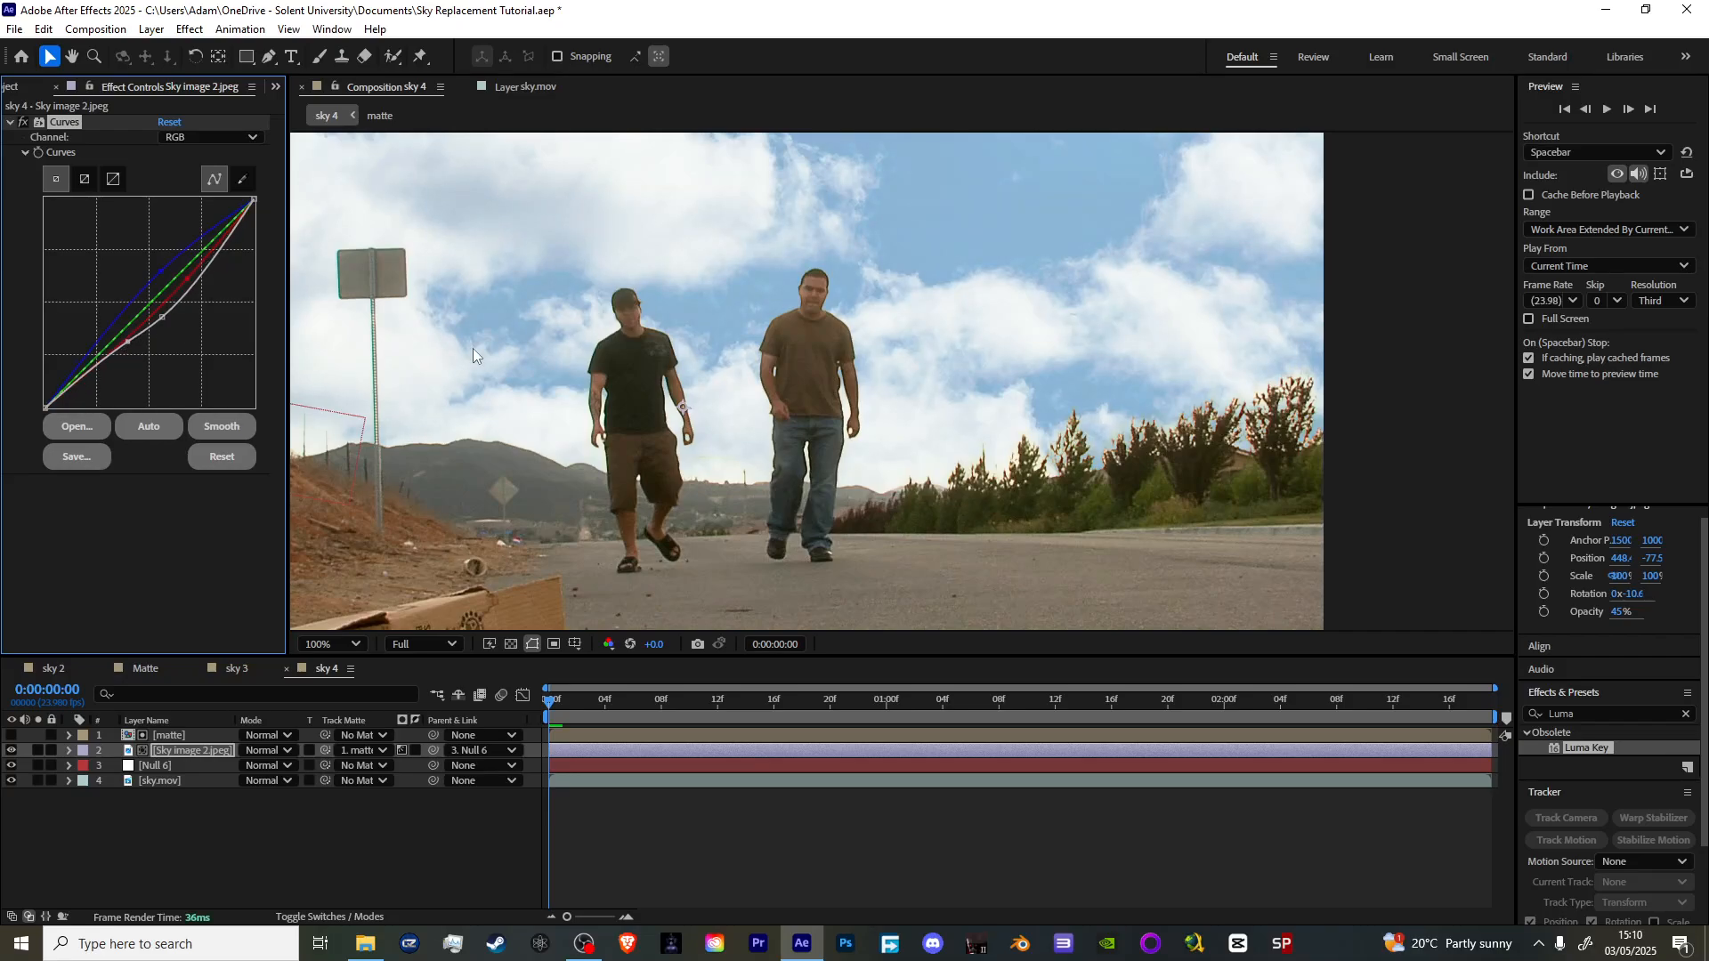
{"action": "scroll", "coordinate": [817, 378], "scroll_direction": "down", "scroll_amount": 2}
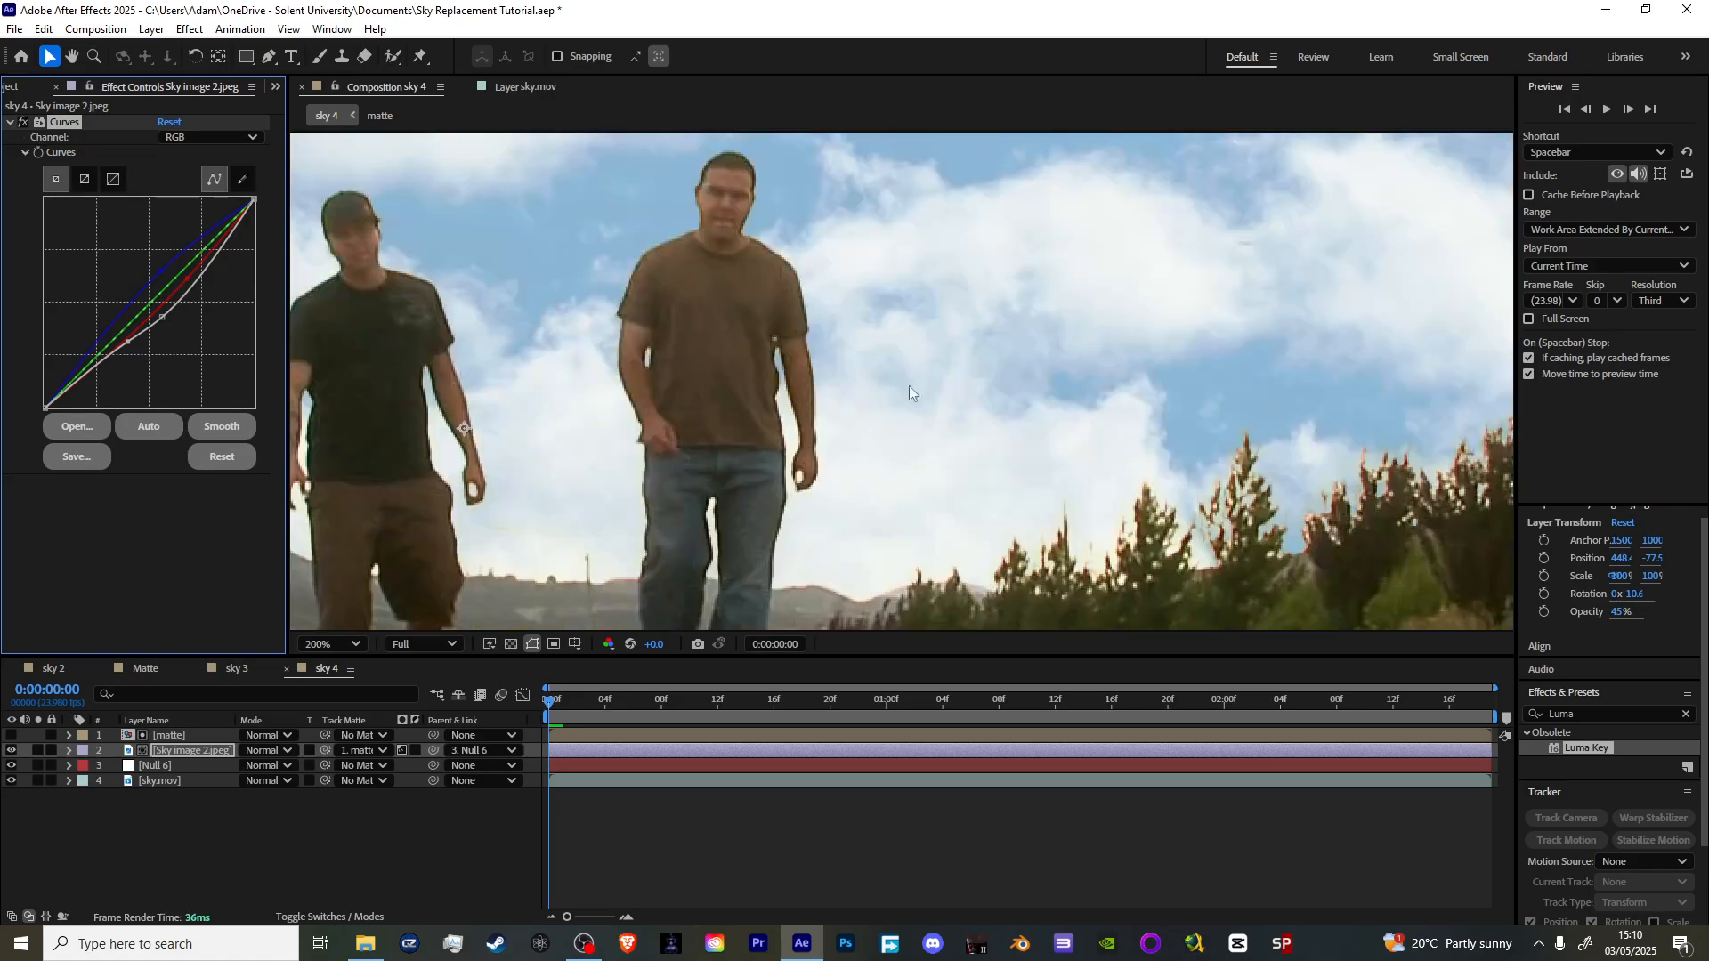
{"action": "scroll", "coordinate": [907, 386], "scroll_direction": "up", "scroll_amount": 2}
{"action": "key", "text": "h"}
{"action": "key", "text": "v"}
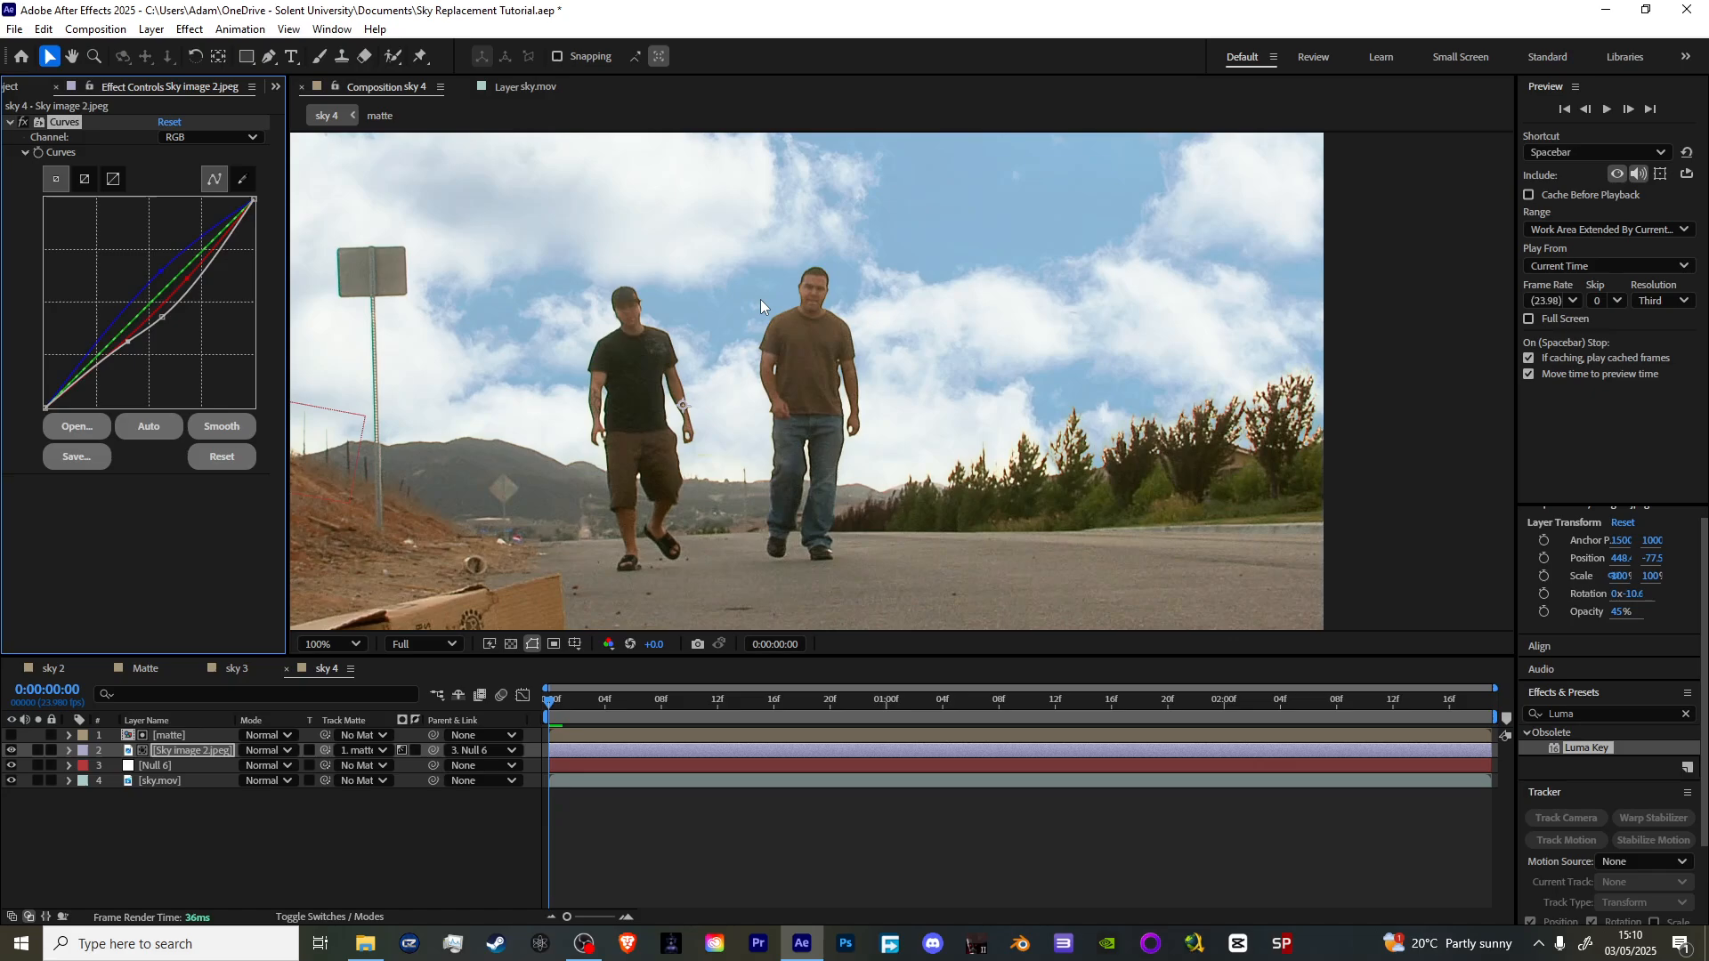
{"action": "left_click_drag", "start_coordinate": [557, 703], "coordinate": [261, 691]}
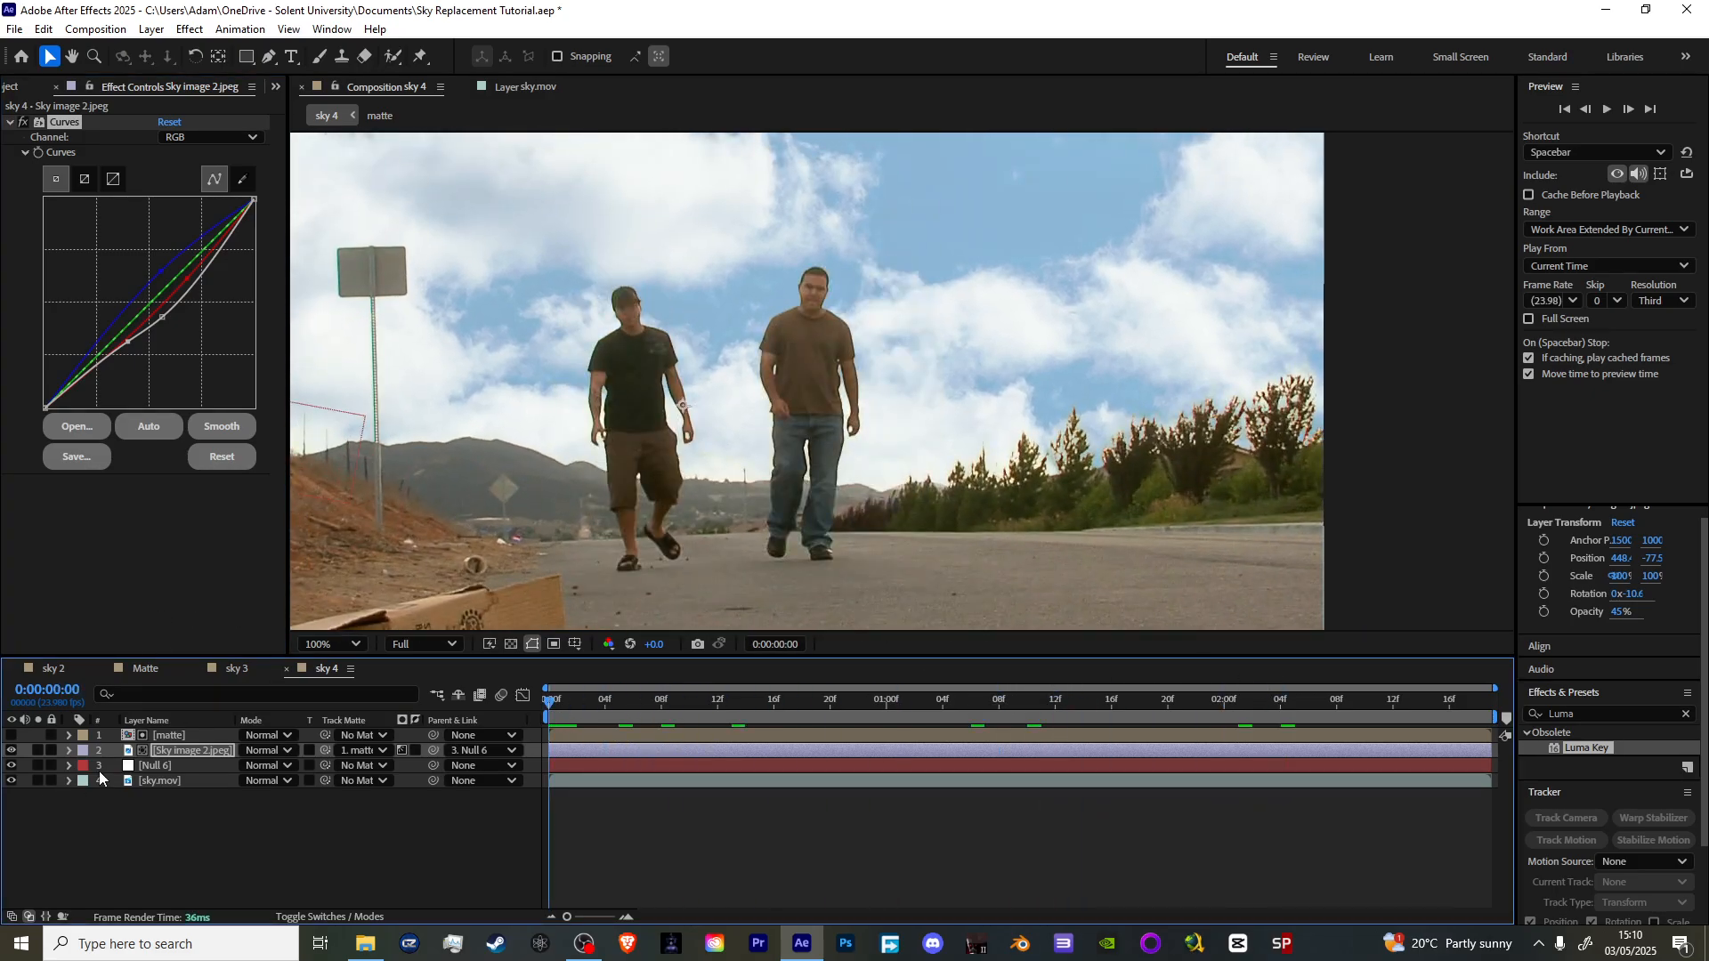
- Create an adjustment layer above the matte layer and rename it Colour Grade
{"action": "left_click", "coordinate": [206, 735]}
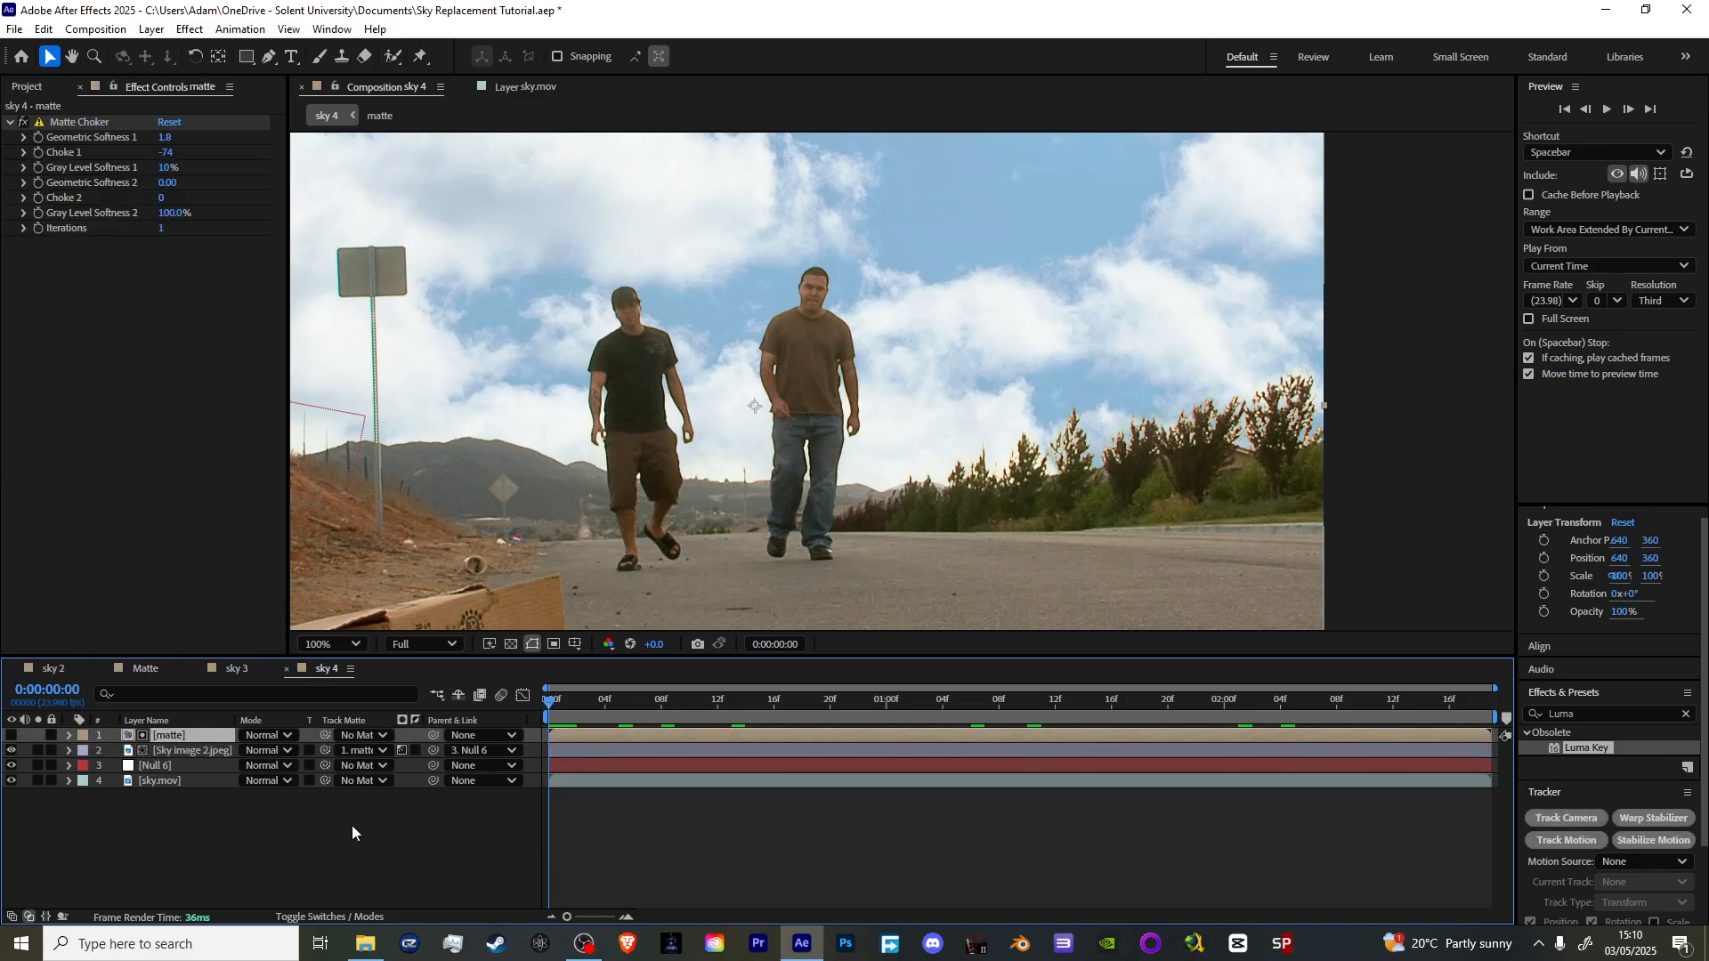
{"action": "key", "text": "ctrl+alt+y"}
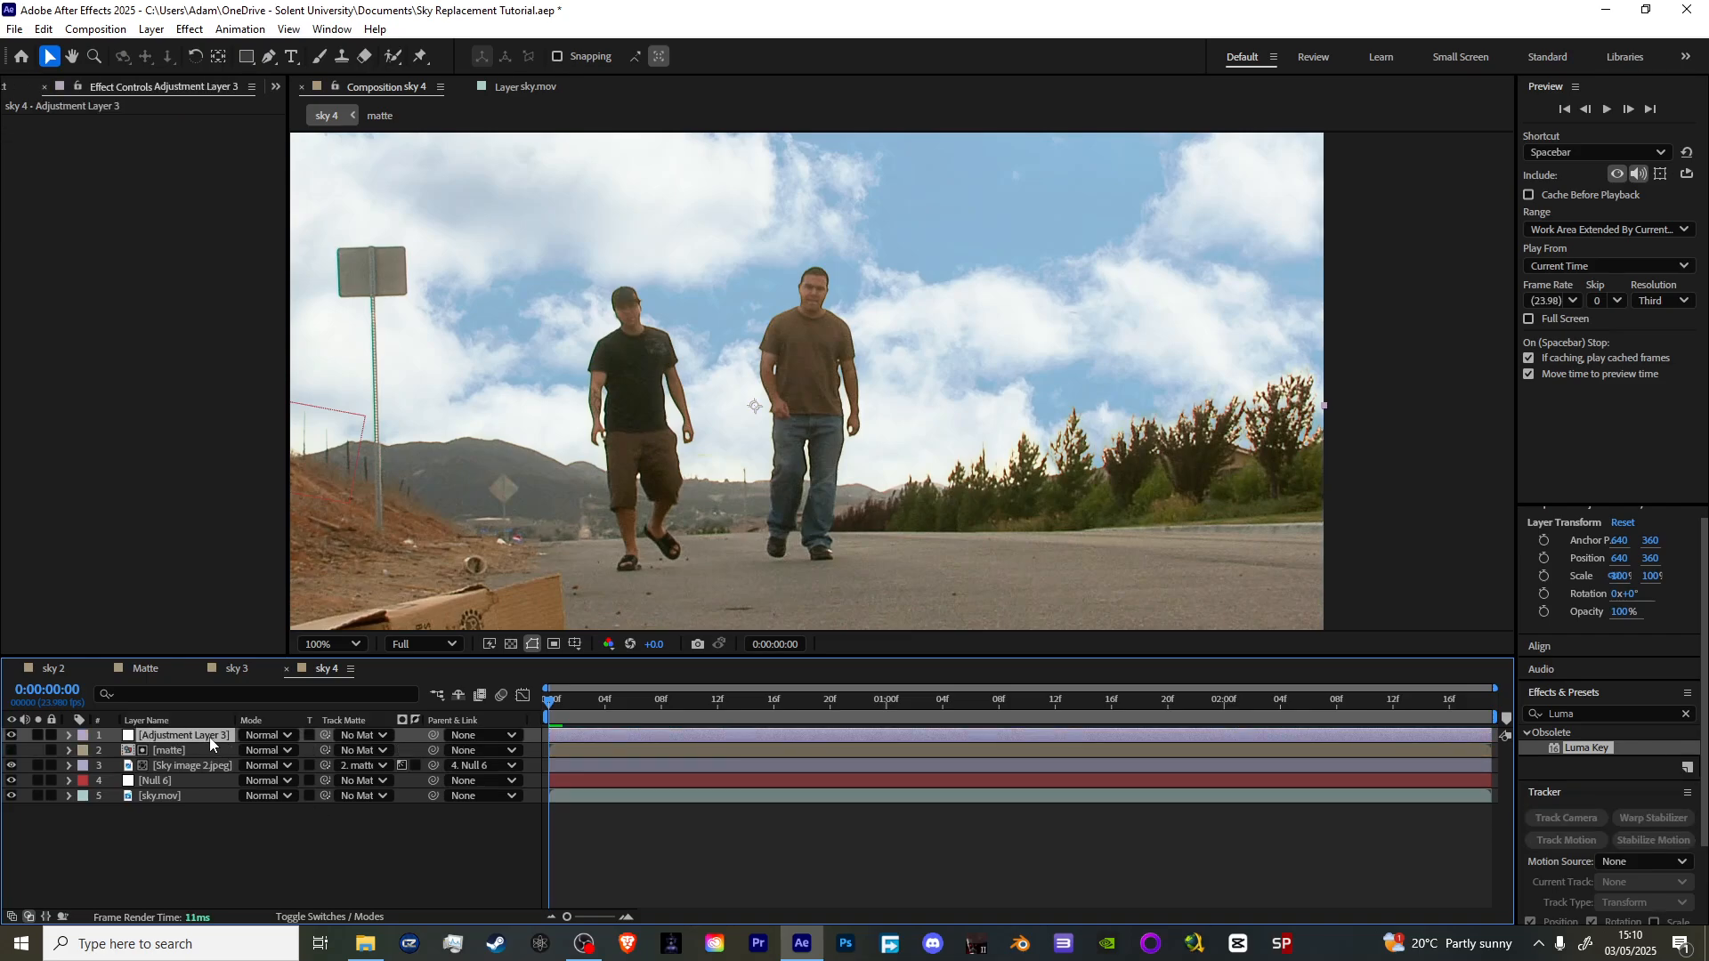
{"action": "right_click", "coordinate": [210, 744]}
{"action": "left_click", "coordinate": [267, 686]}
{"action": "type", "text": "Col"}
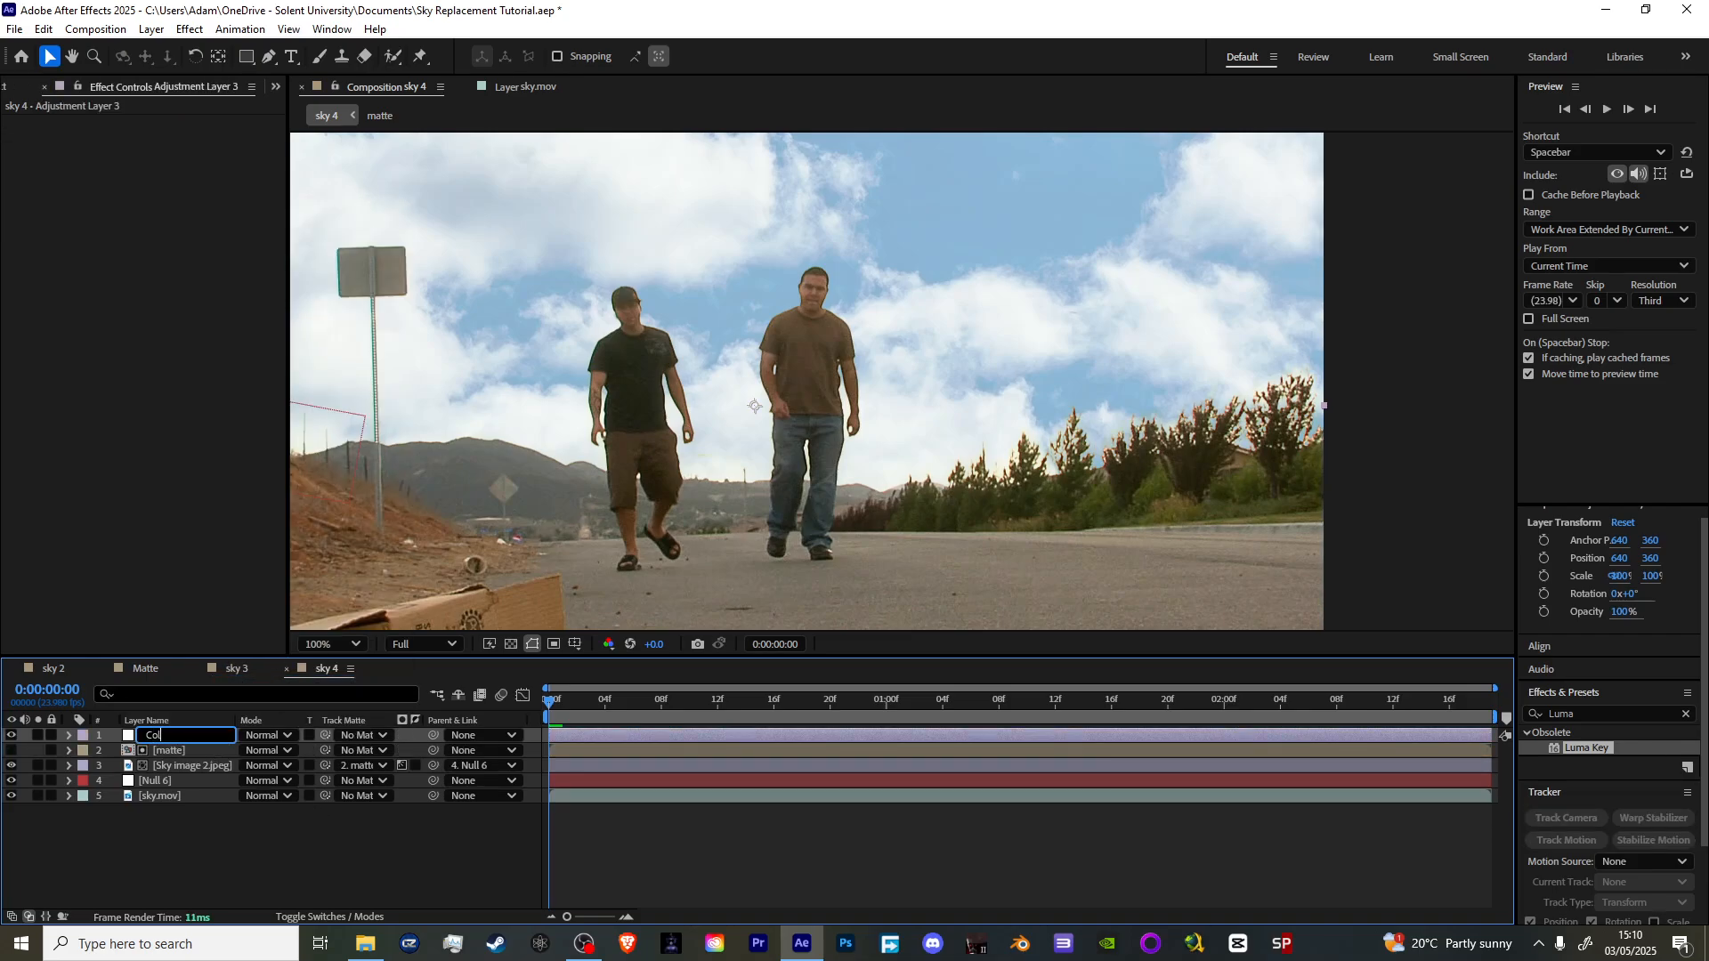
{"action": "type", "text": "our Grade"}
{"action": "key", "text": "Return"}
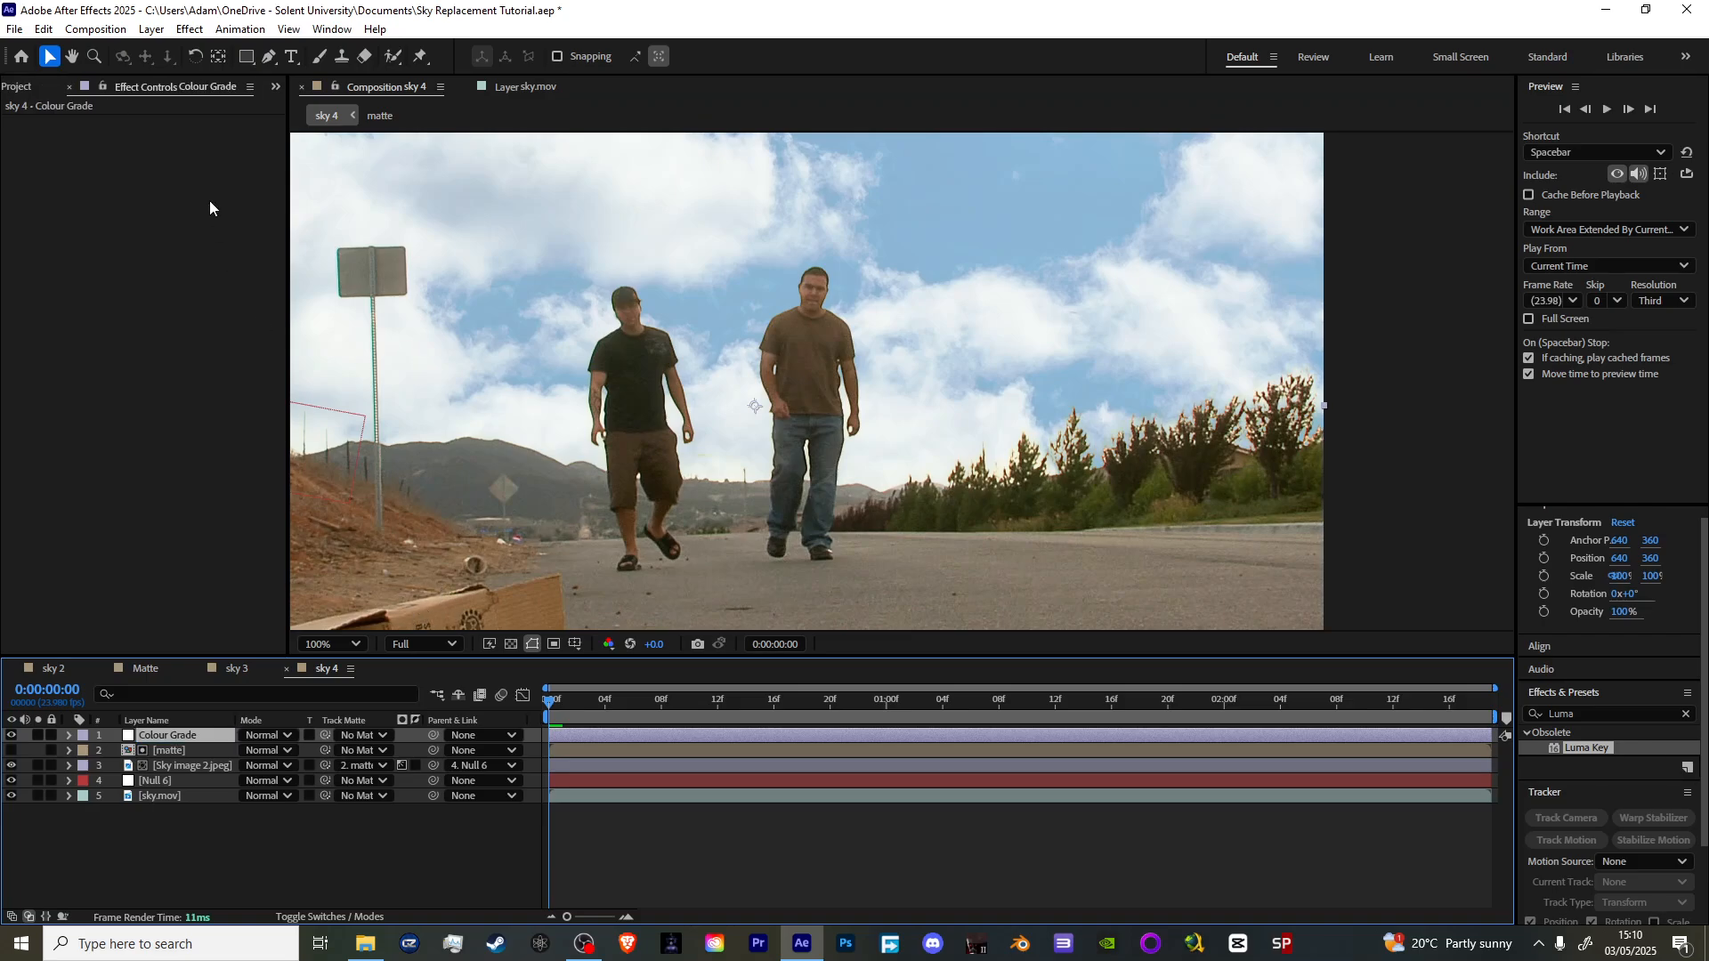
- Apply the Curves effect to the Colour Grade layer, raising the RGB midtones and adding a second point to restrain the shadows
{"action": "key", "text": "ctrl+space"}
{"action": "type", "text": "curves"}
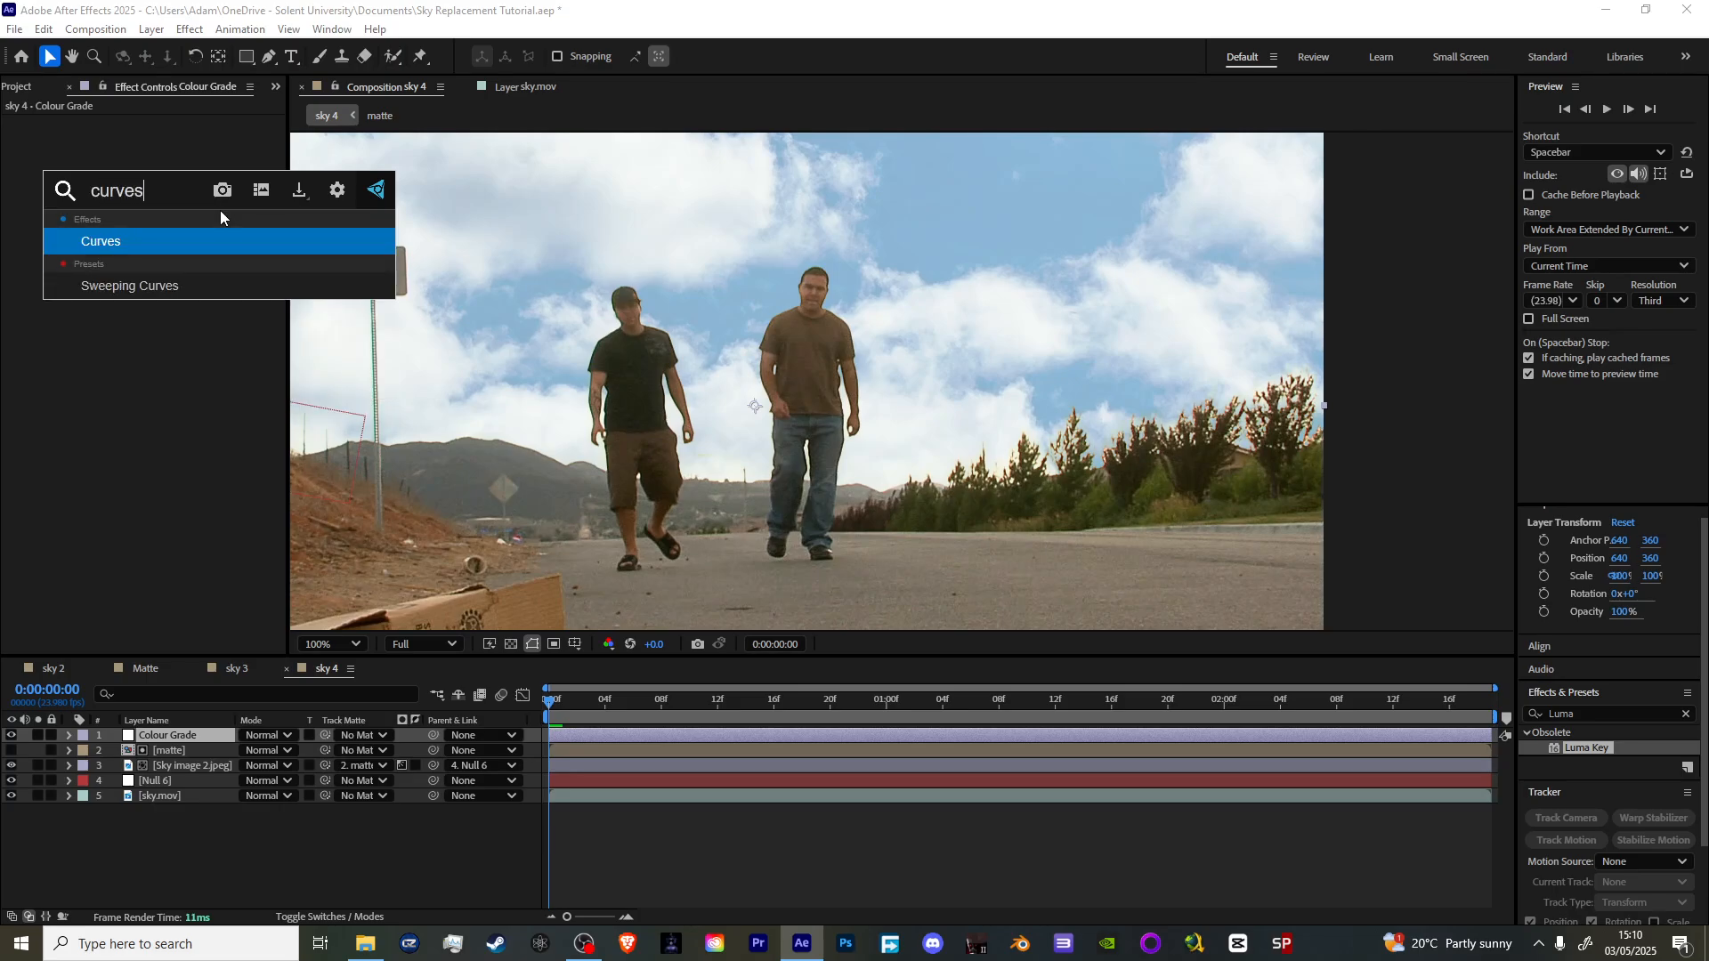
{"action": "key", "text": "Return"}
{"action": "left_click_drag", "start_coordinate": [166, 287], "coordinate": [154, 275]}
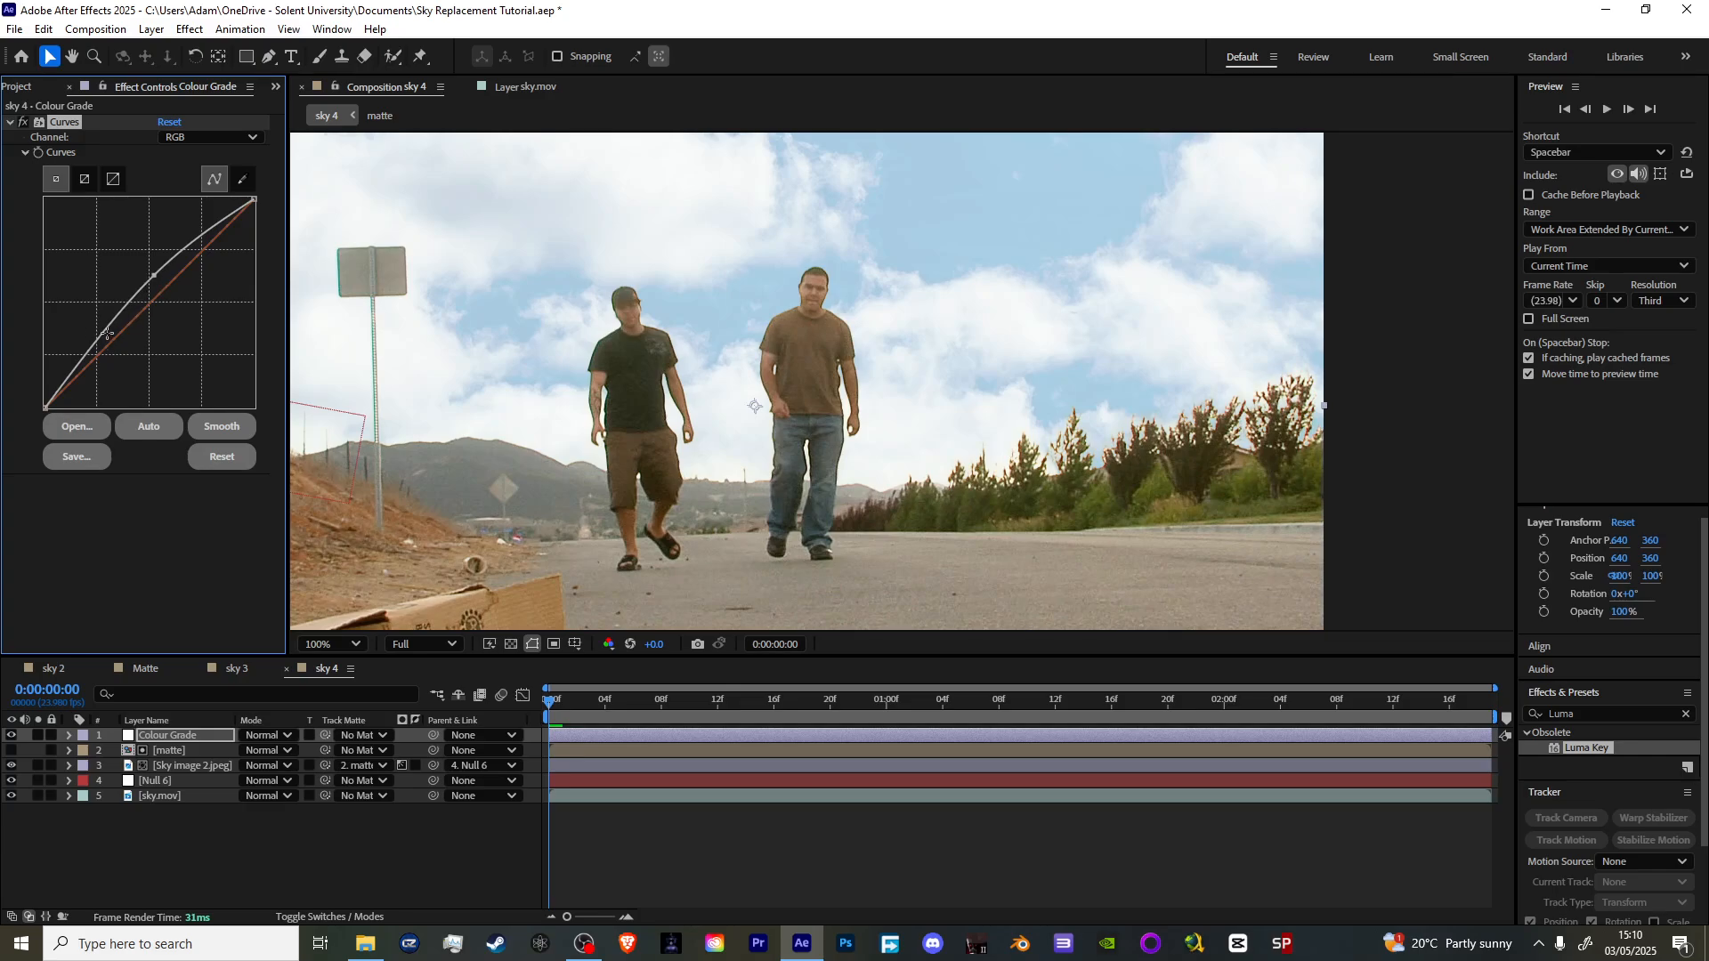
{"action": "left_click_drag", "start_coordinate": [107, 333], "coordinate": [113, 327]}
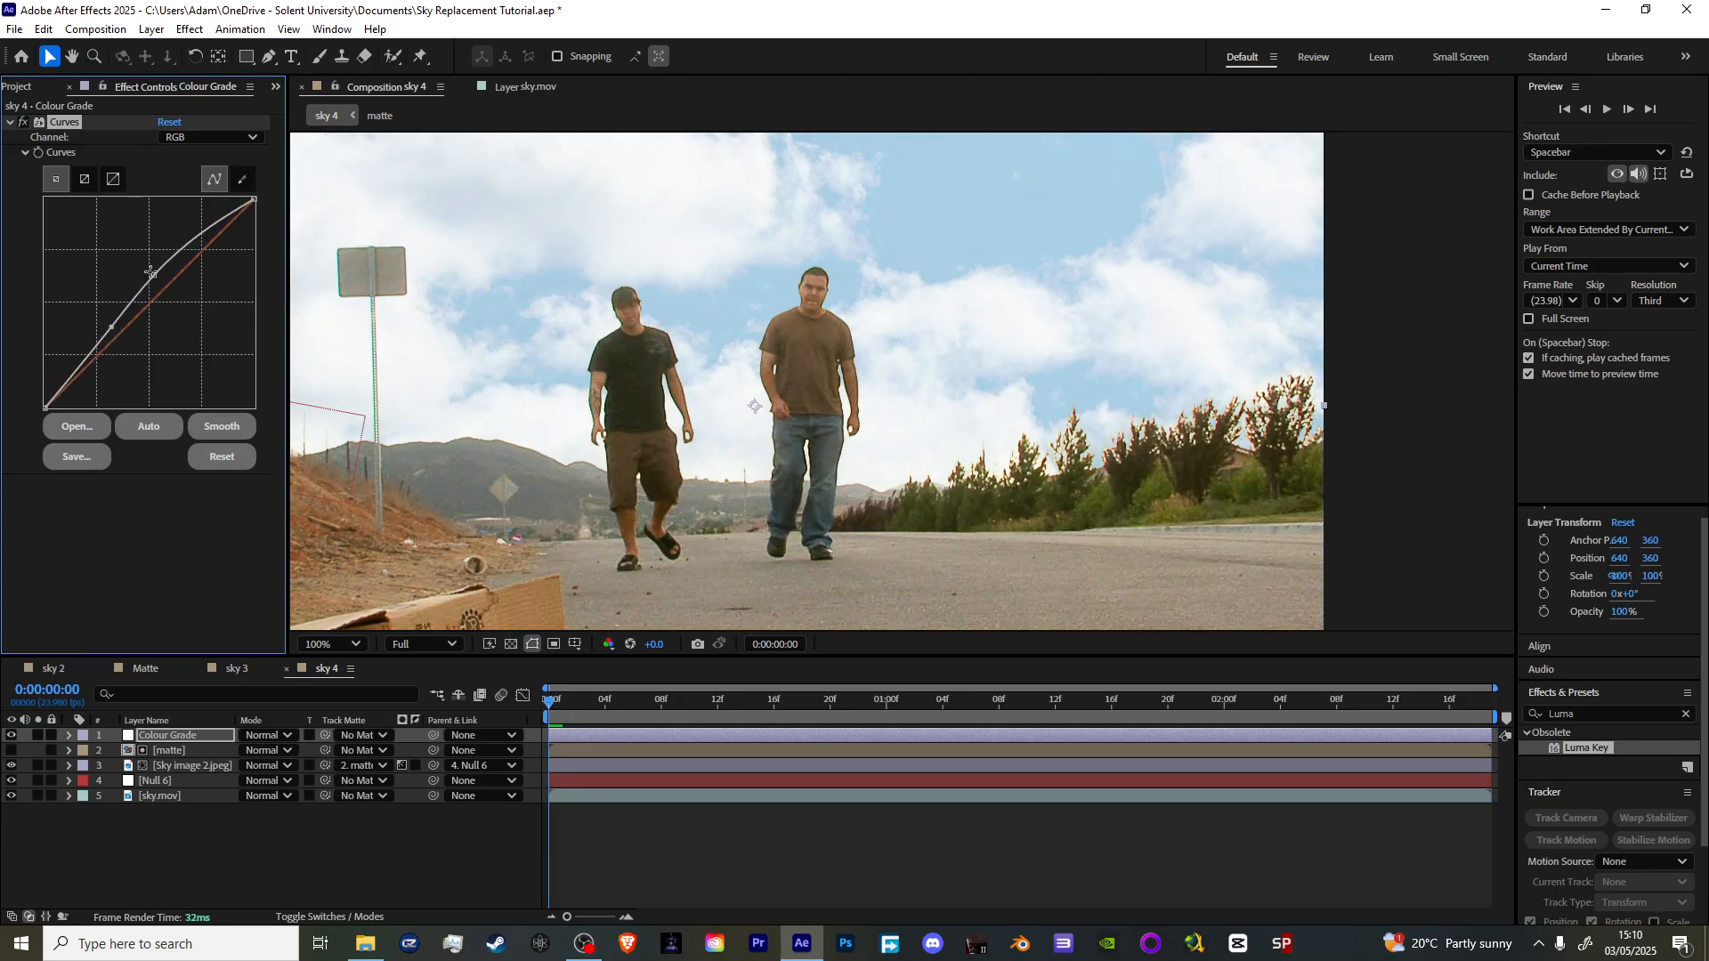
- Raise the midtones of the Colour Grade layer's Blue curve slightly and check the result
{"action": "left_click", "coordinate": [213, 138]}
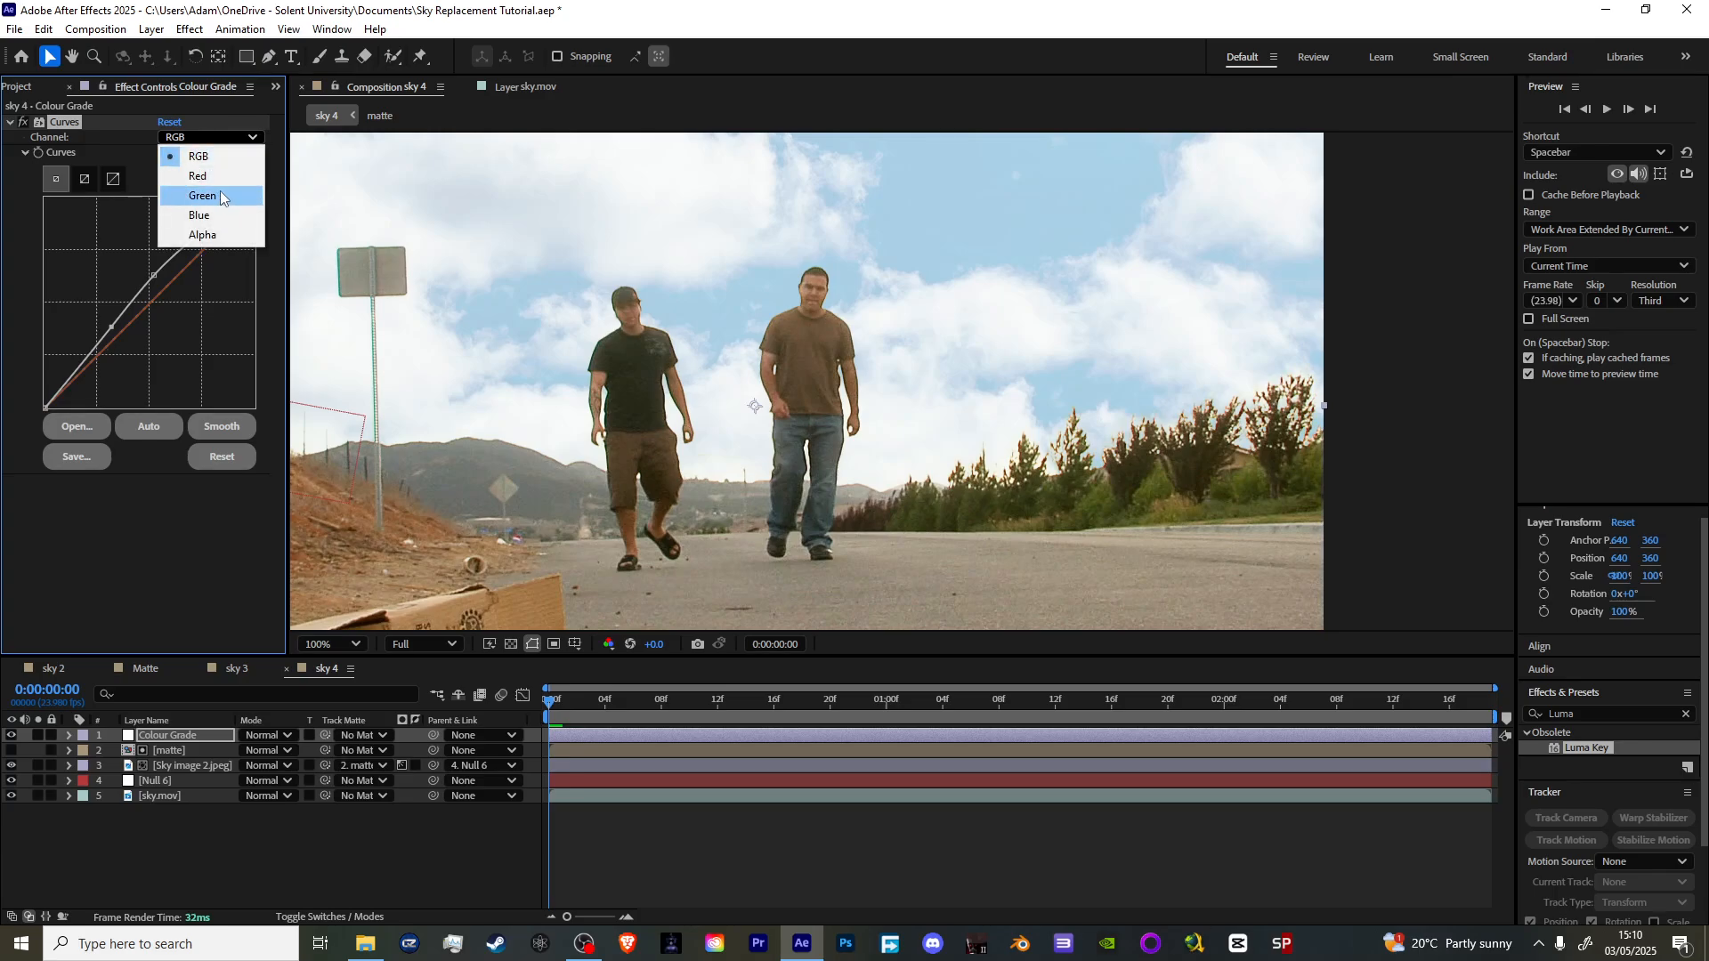
{"action": "left_click", "coordinate": [200, 216]}
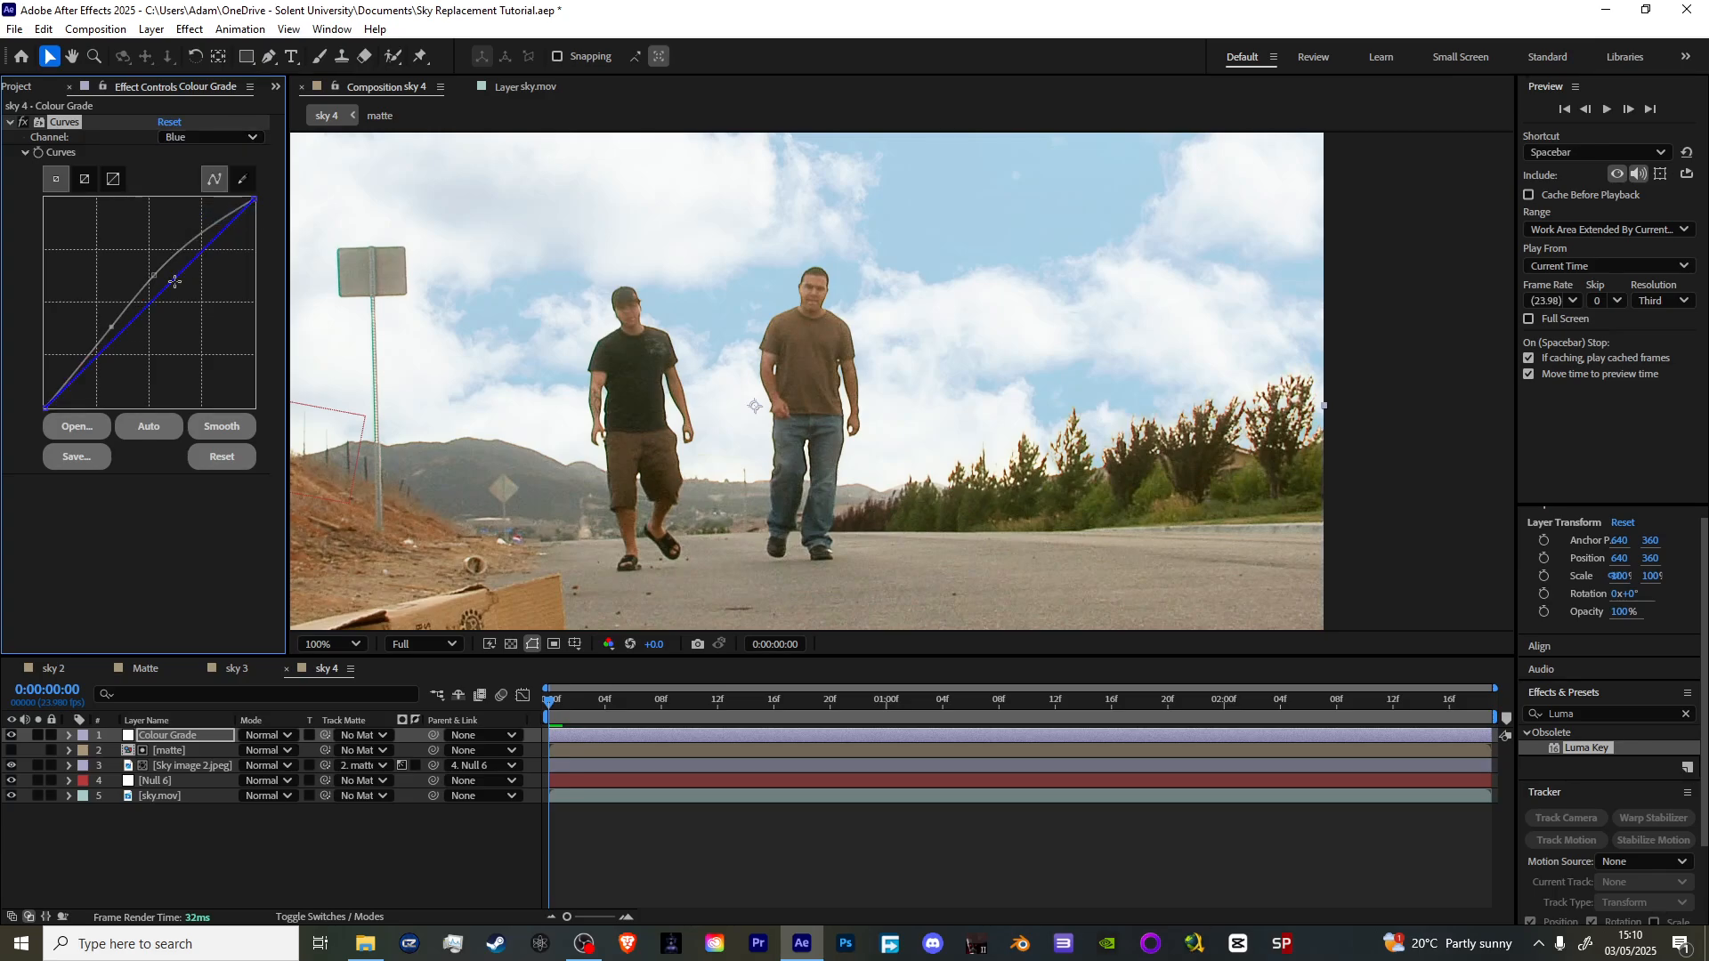
{"action": "left_click_drag", "start_coordinate": [163, 277], "coordinate": [169, 281]}
{"action": "scroll", "coordinate": [637, 462], "scroll_direction": "down", "scroll_amount": 1}
{"action": "scroll", "coordinate": [817, 431], "scroll_direction": "up", "scroll_amount": 1}
- Add a midpoint to the Colour Grade layer's Green curve with a very slight adjustment, and compare the shot with Curves off and on
{"action": "left_click", "coordinate": [207, 139]}
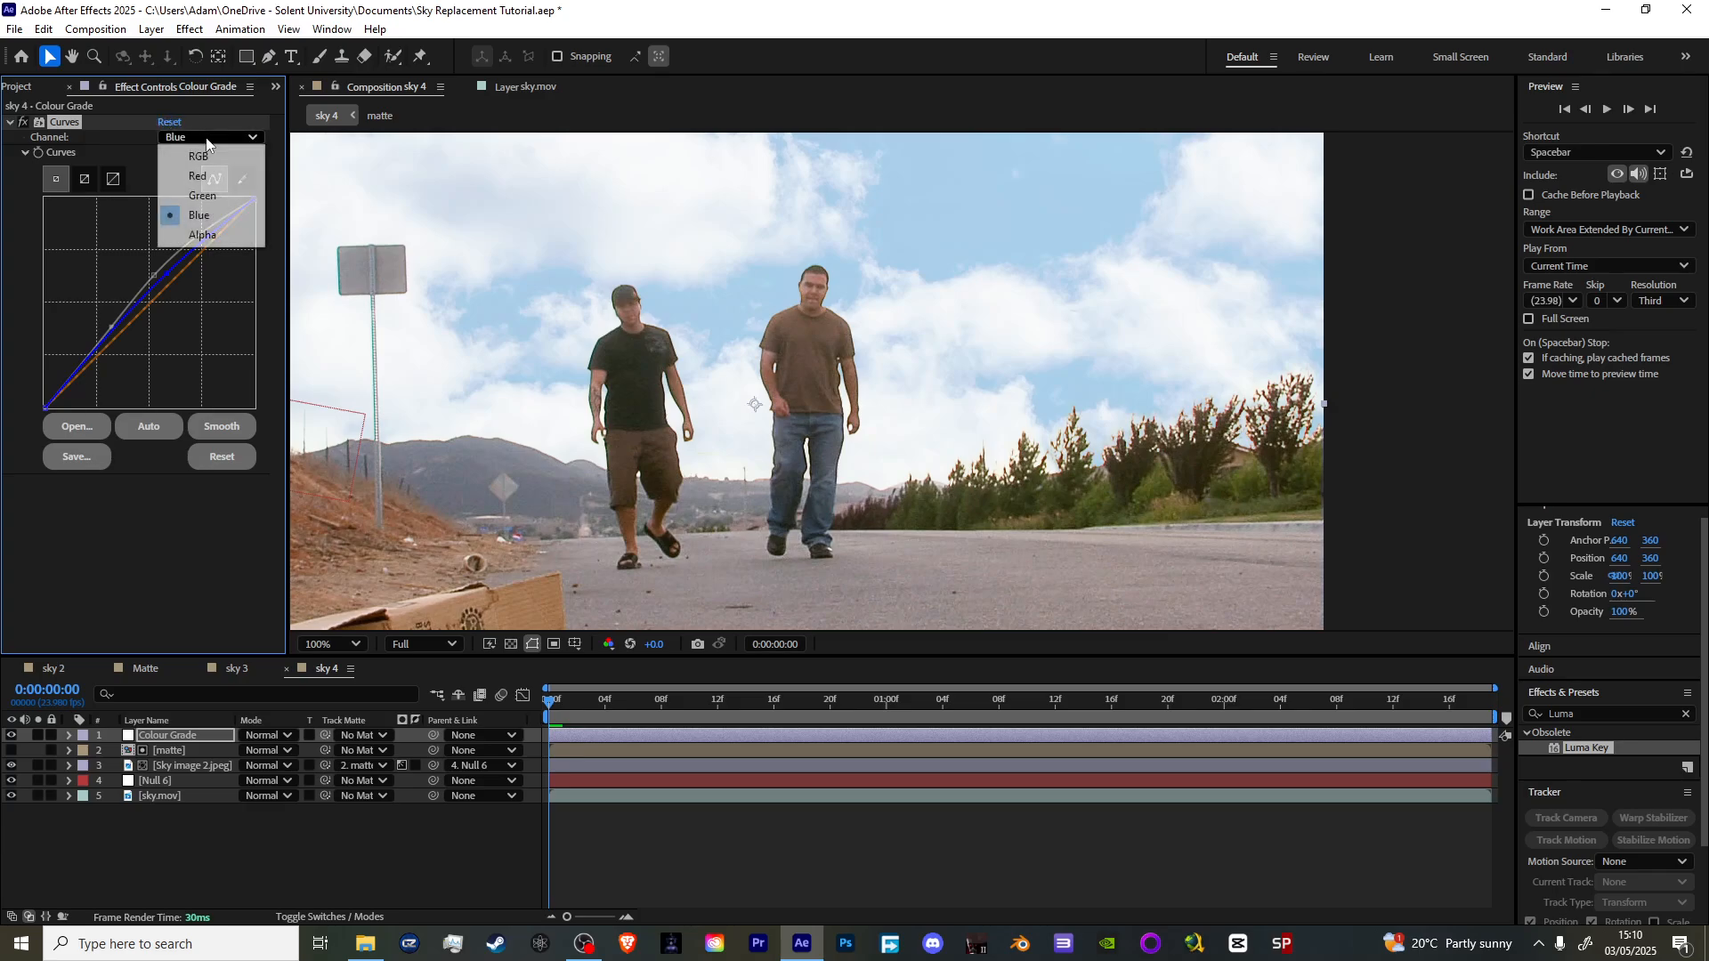
{"action": "left_click", "coordinate": [199, 176]}
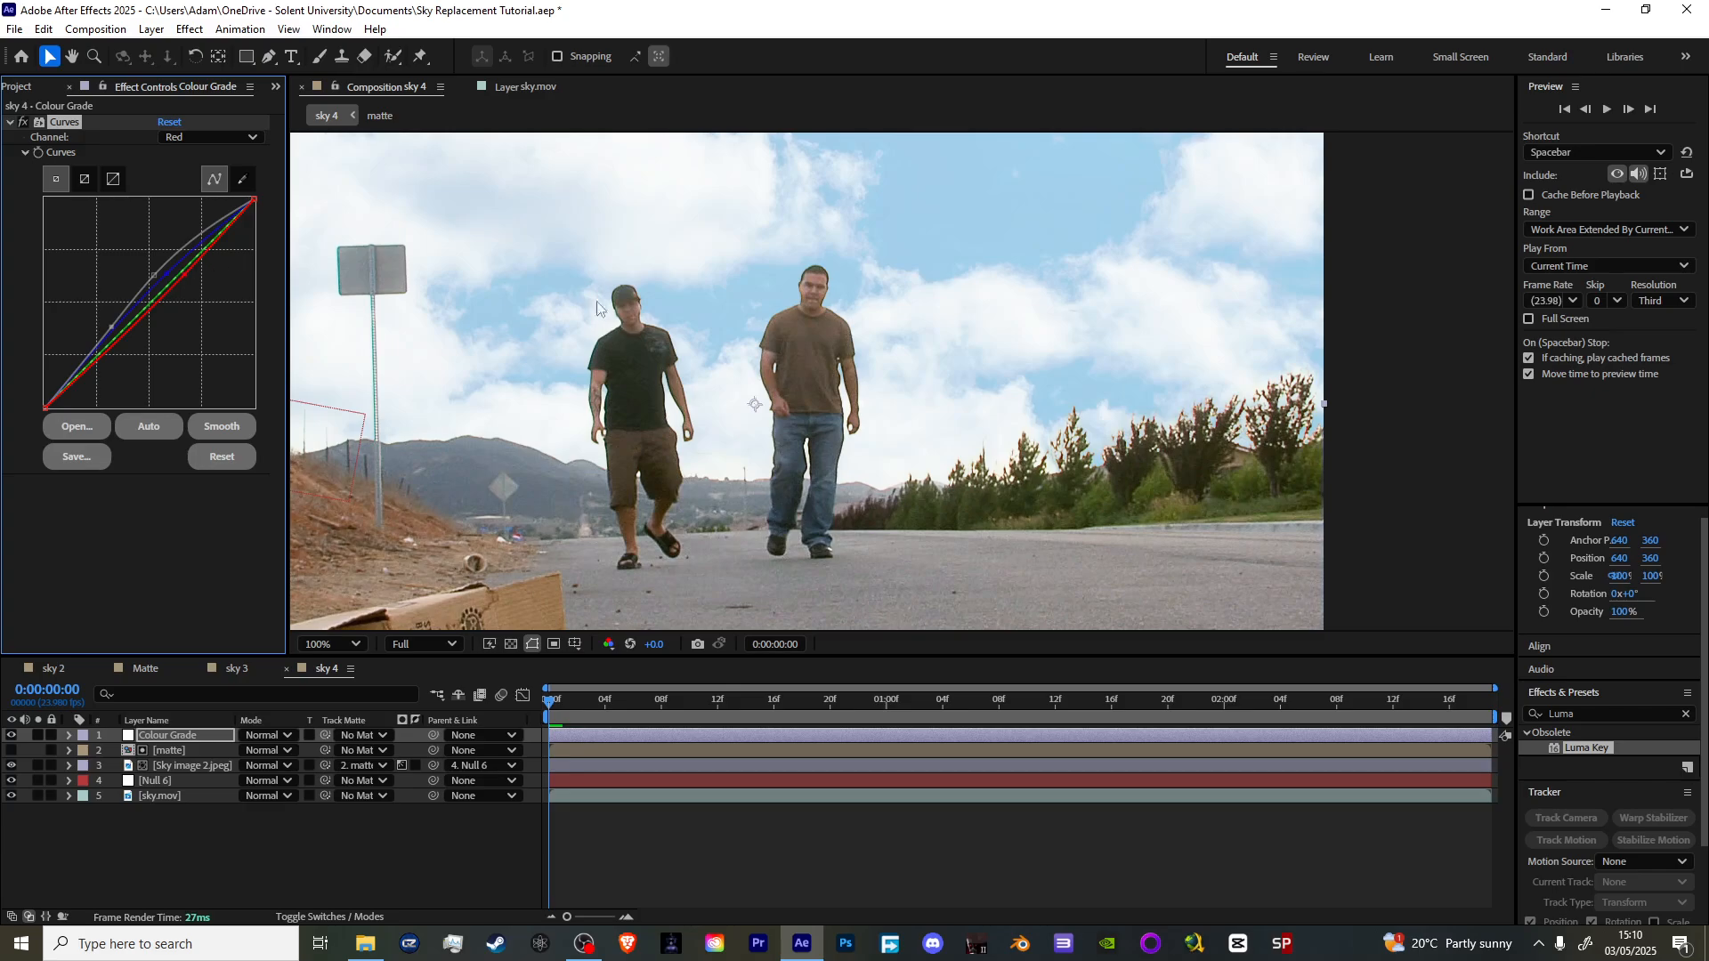
{"action": "scroll", "coordinate": [785, 347], "scroll_direction": "down", "scroll_amount": 1}
{"action": "left_click", "coordinate": [207, 139]}
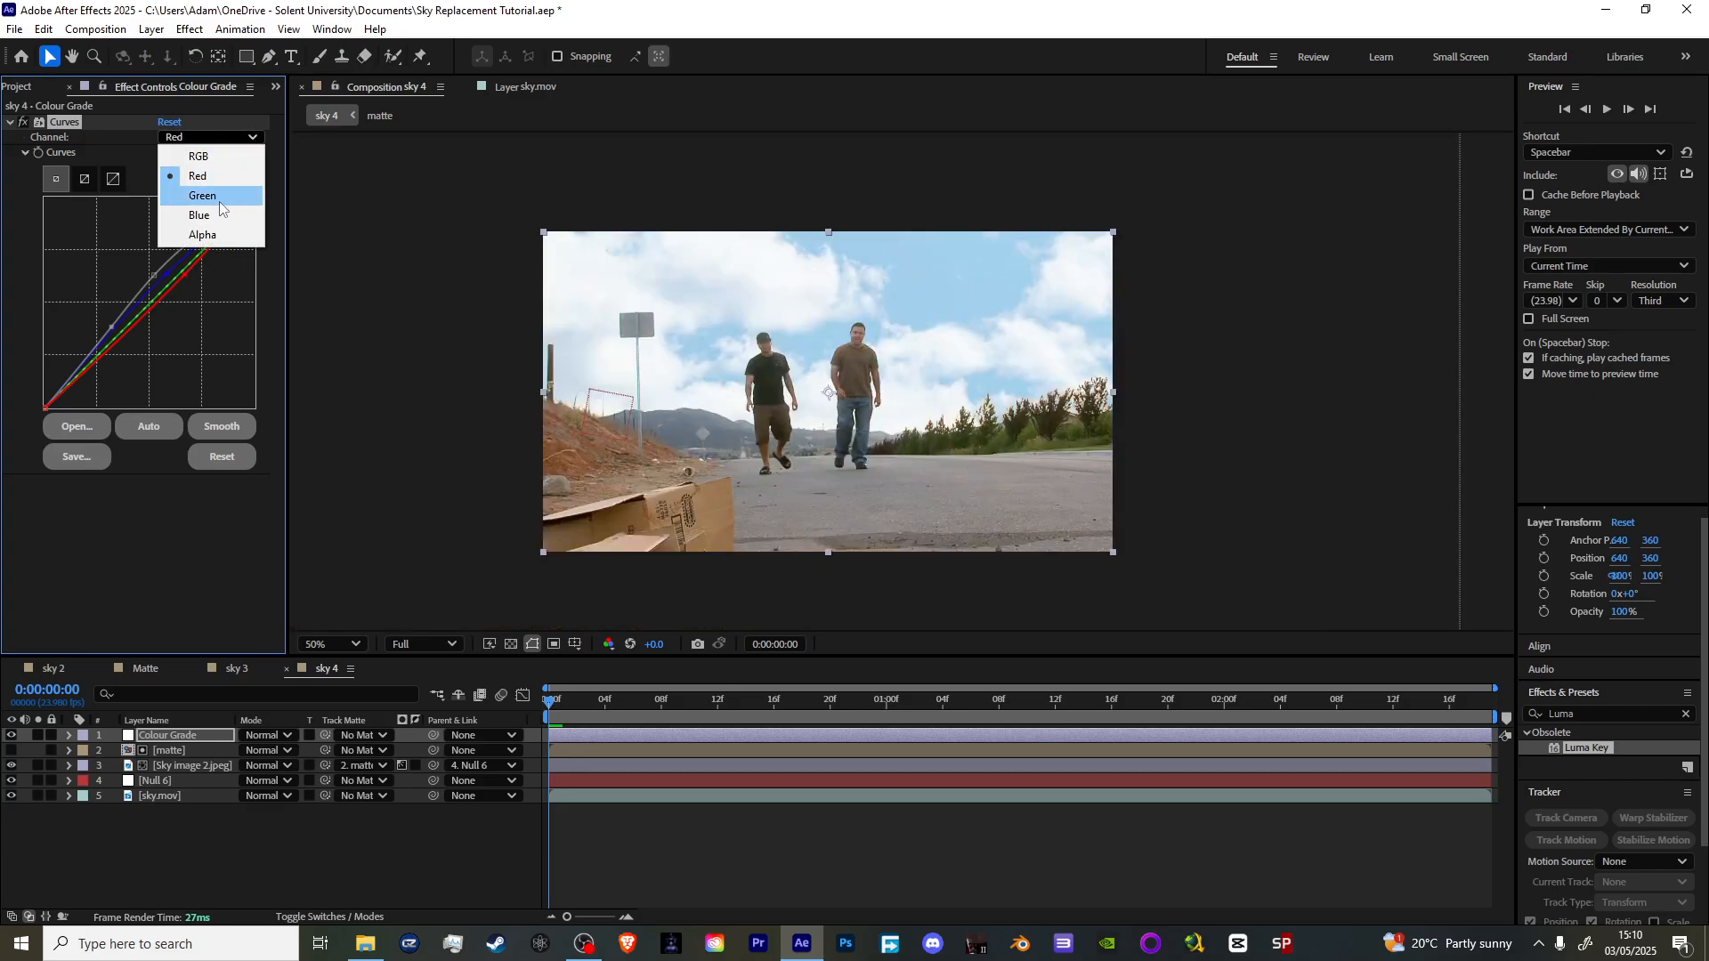
{"action": "left_click", "coordinate": [199, 191]}
{"action": "left_click_drag", "start_coordinate": [174, 280], "coordinate": [174, 281]}
{"action": "scroll", "coordinate": [896, 385], "scroll_direction": "up", "scroll_amount": 1}
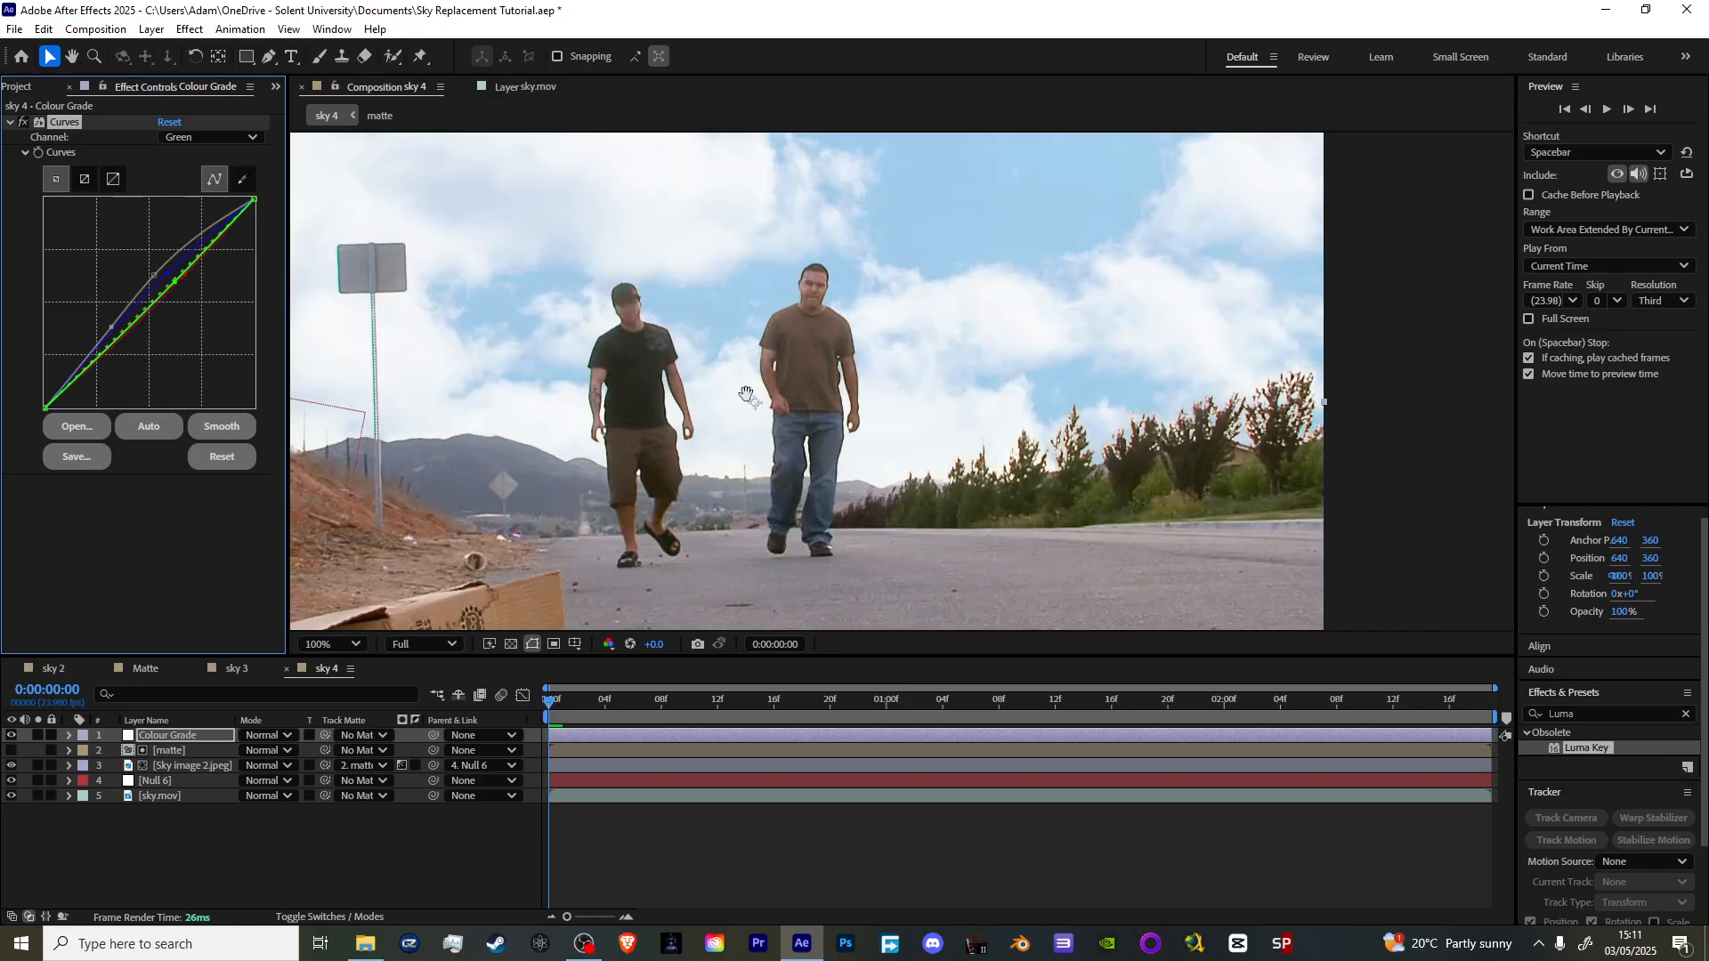
{"action": "left_click_drag", "start_coordinate": [753, 388], "coordinate": [808, 234]}
{"action": "left_click", "coordinate": [24, 124]}
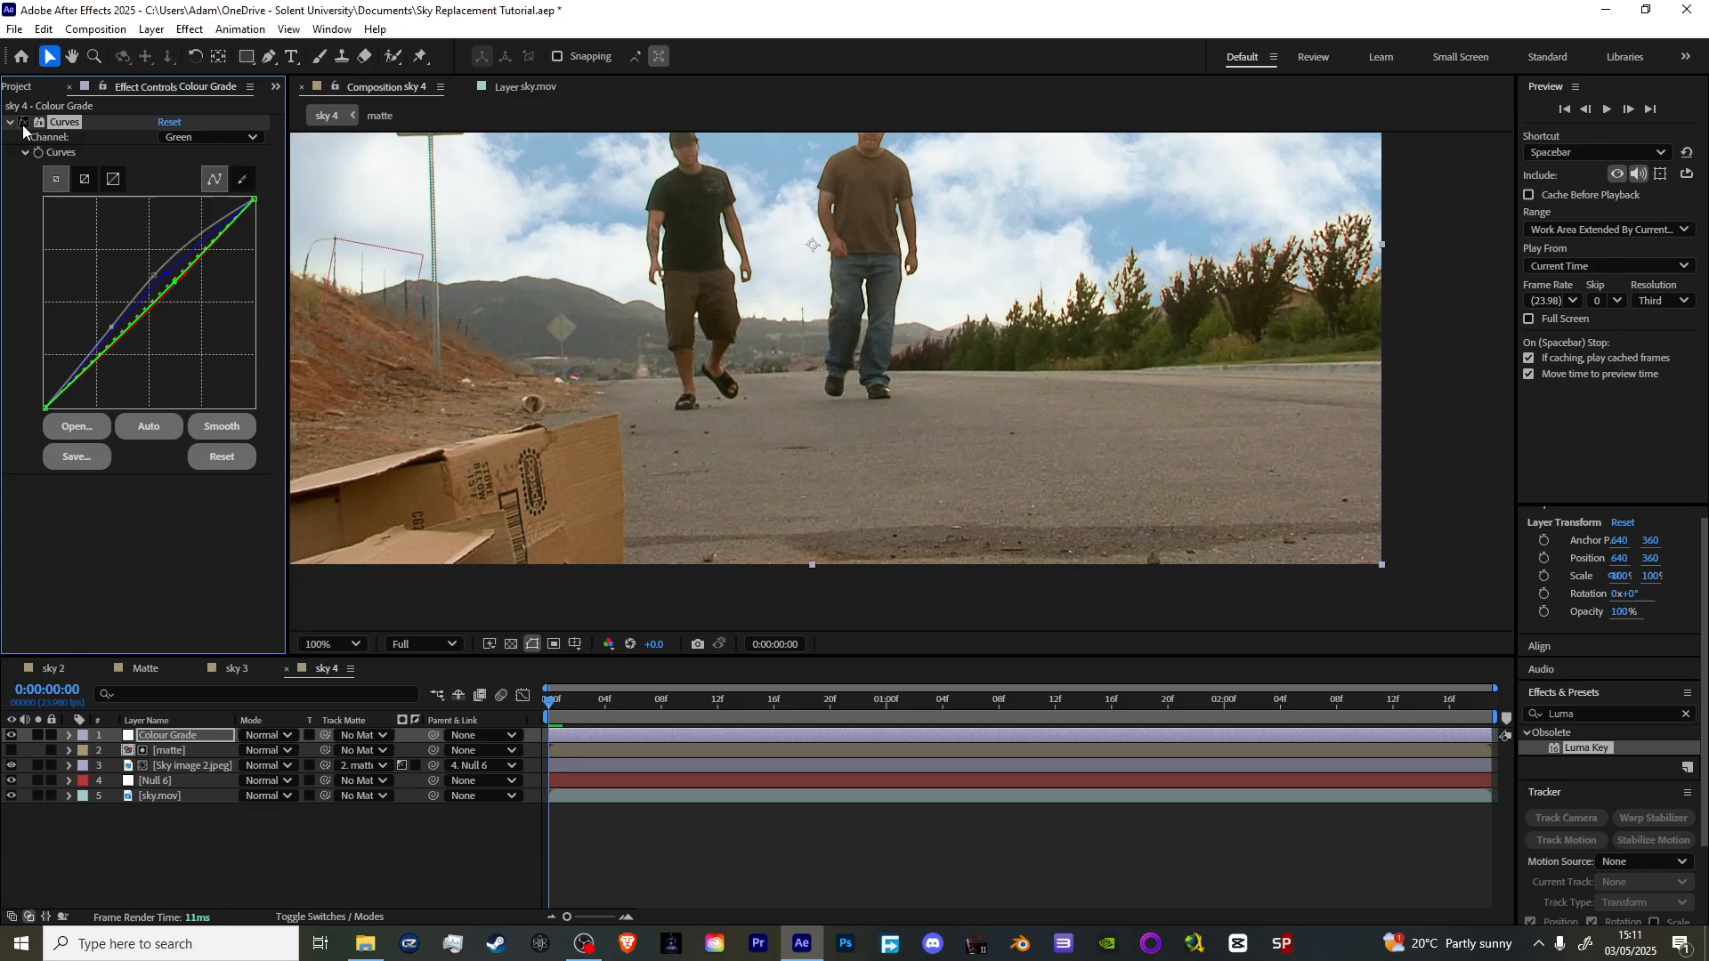
{"action": "left_click", "coordinate": [24, 124]}
- Apply Hue/Saturation to the Colour Grade layer with a Master Saturation of 14, and compare the shot with the layer off and on
{"action": "key", "text": "ctrl+space"}
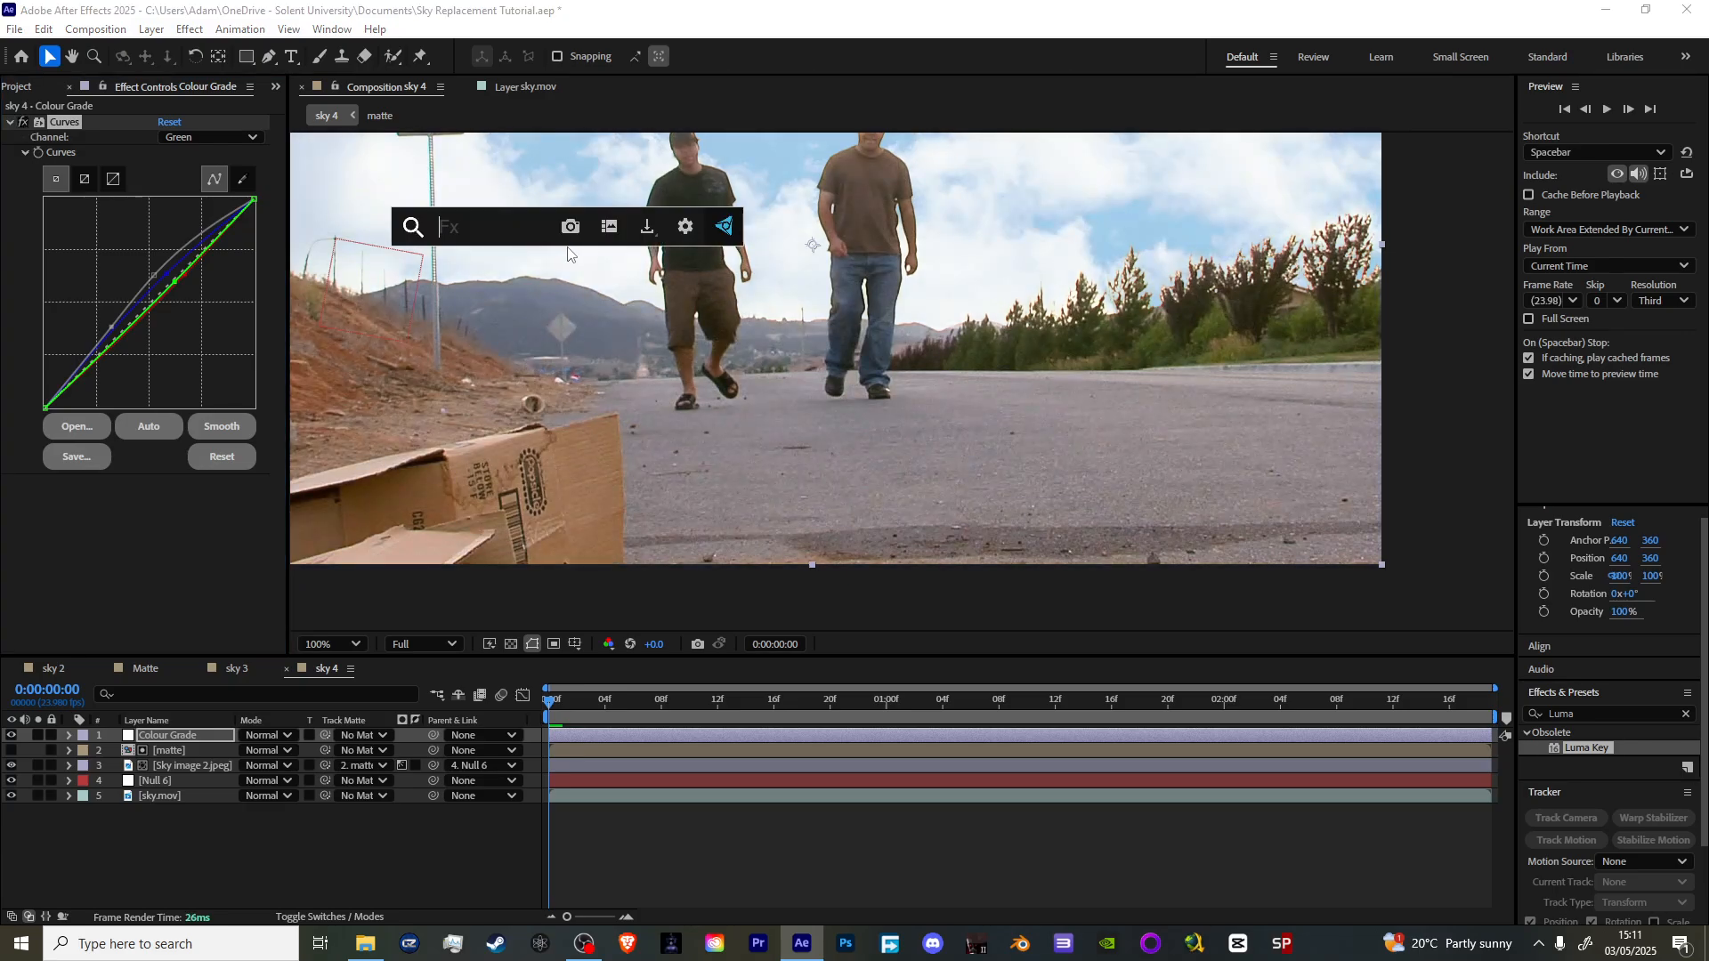
{"action": "type", "text": "hue"}
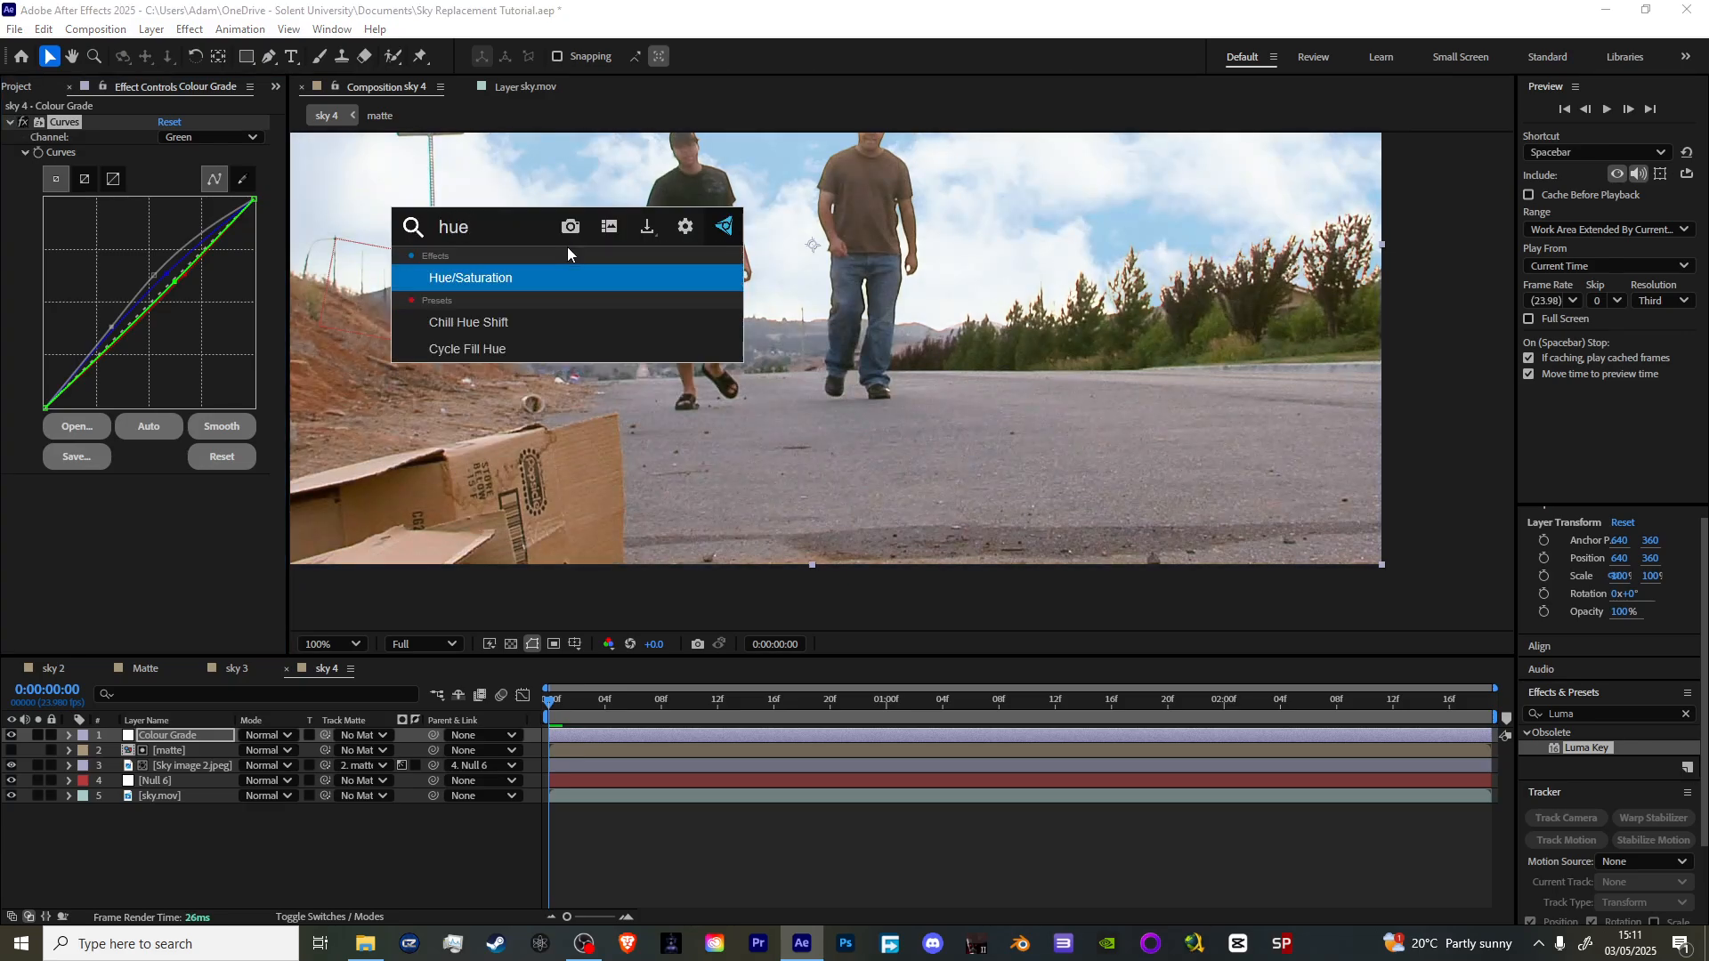
{"action": "key", "text": "Return"}
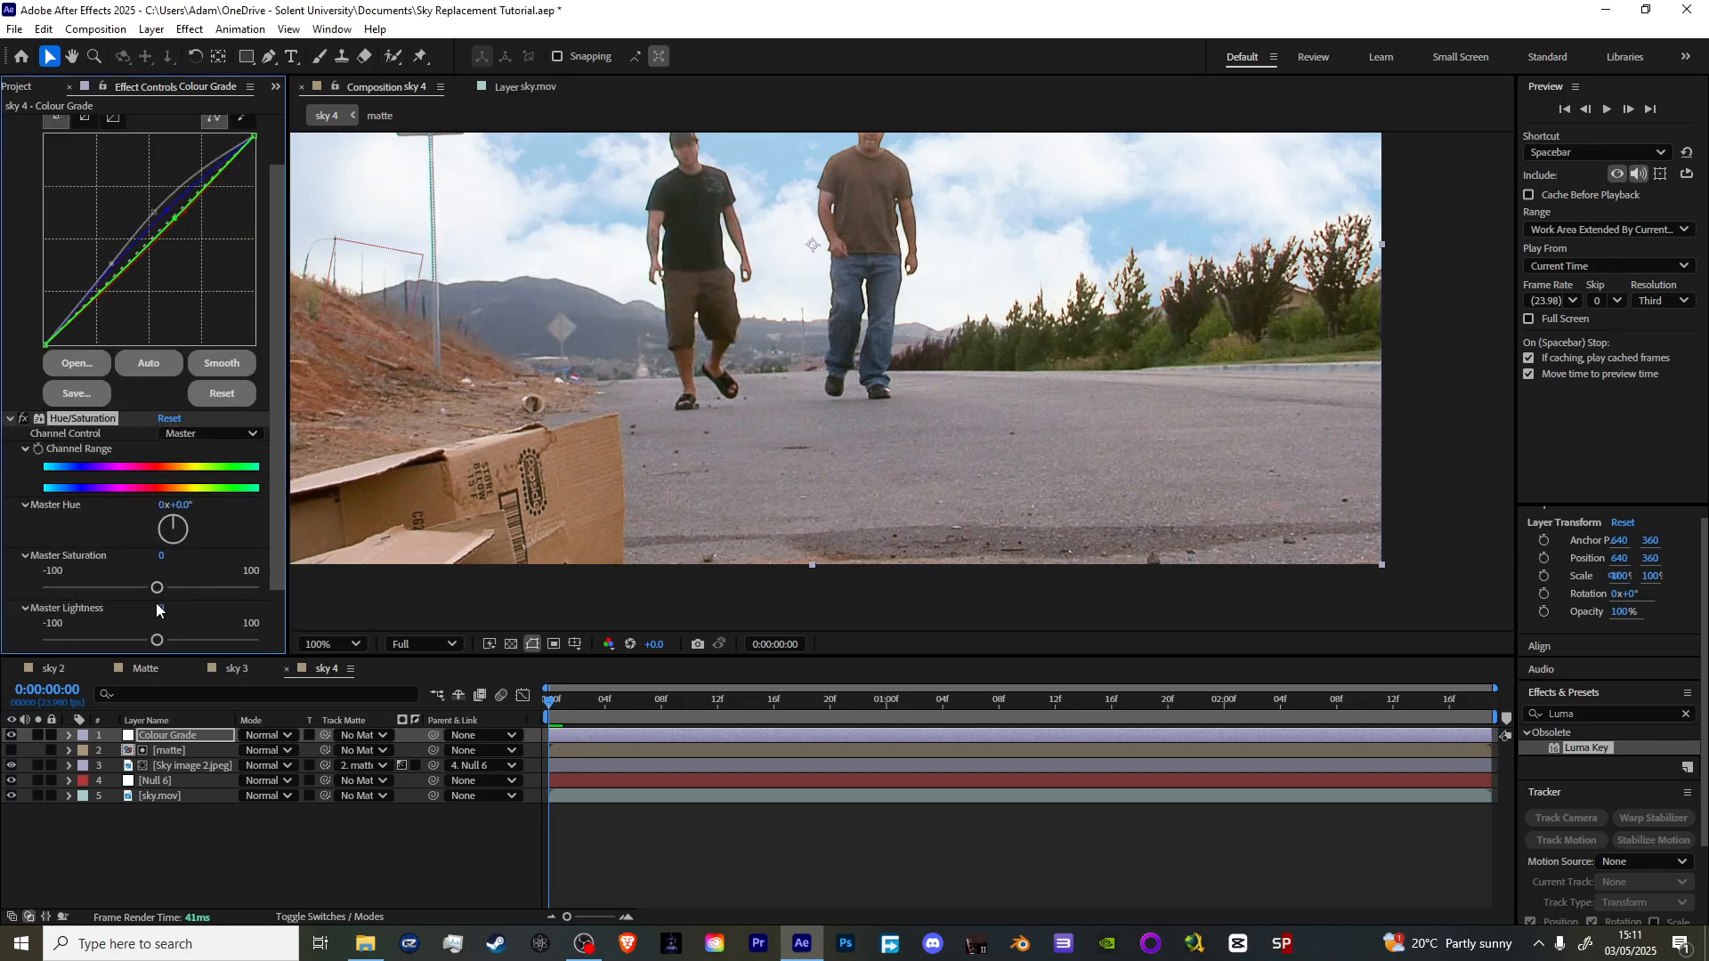
{"action": "mouse_move", "coordinate": [158, 588]}
{"action": "left_mouse_down"}
{"action": "mouse_move", "coordinate": [187, 588]}
{"action": "mouse_move", "coordinate": [181, 573]}
{"action": "mouse_move", "coordinate": [163, 585]}
{"action": "left_mouse_up"}
{"action": "left_click", "coordinate": [10, 735]}
{"action": "left_click", "coordinate": [11, 735]}
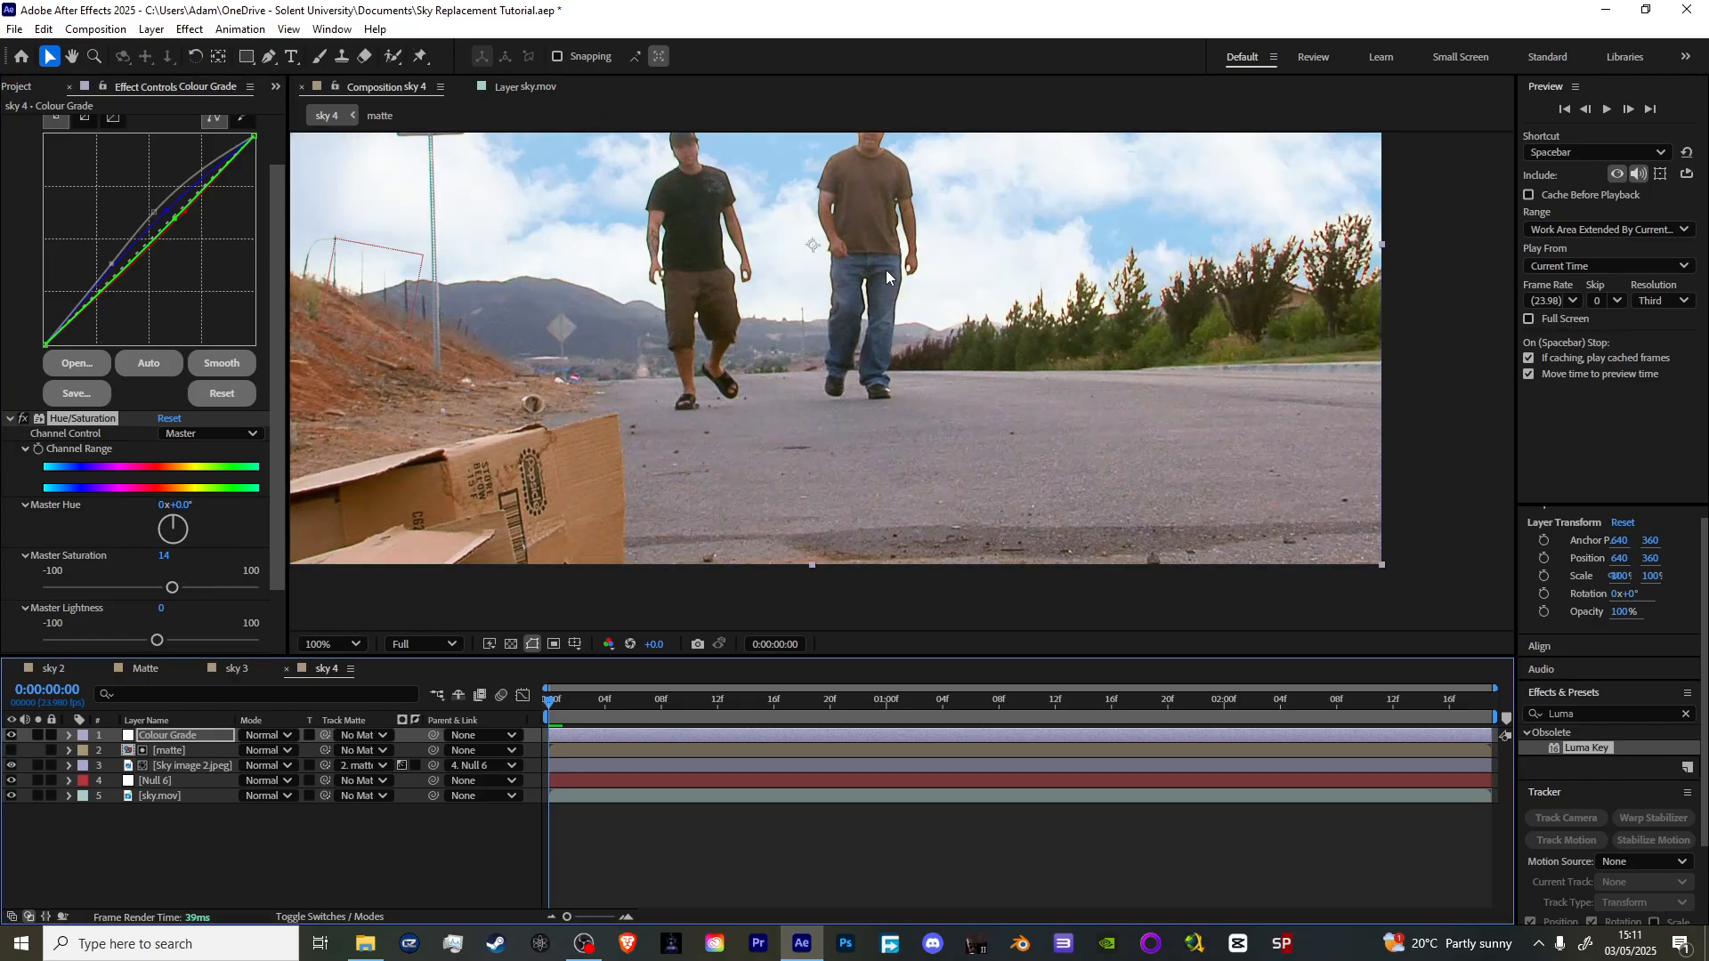
- Apply CC Vignette to the Colour Grade layer with an Amount of 82 and an Angle of View of 49.4, and inspect the frame
{"action": "key", "text": "comma"}
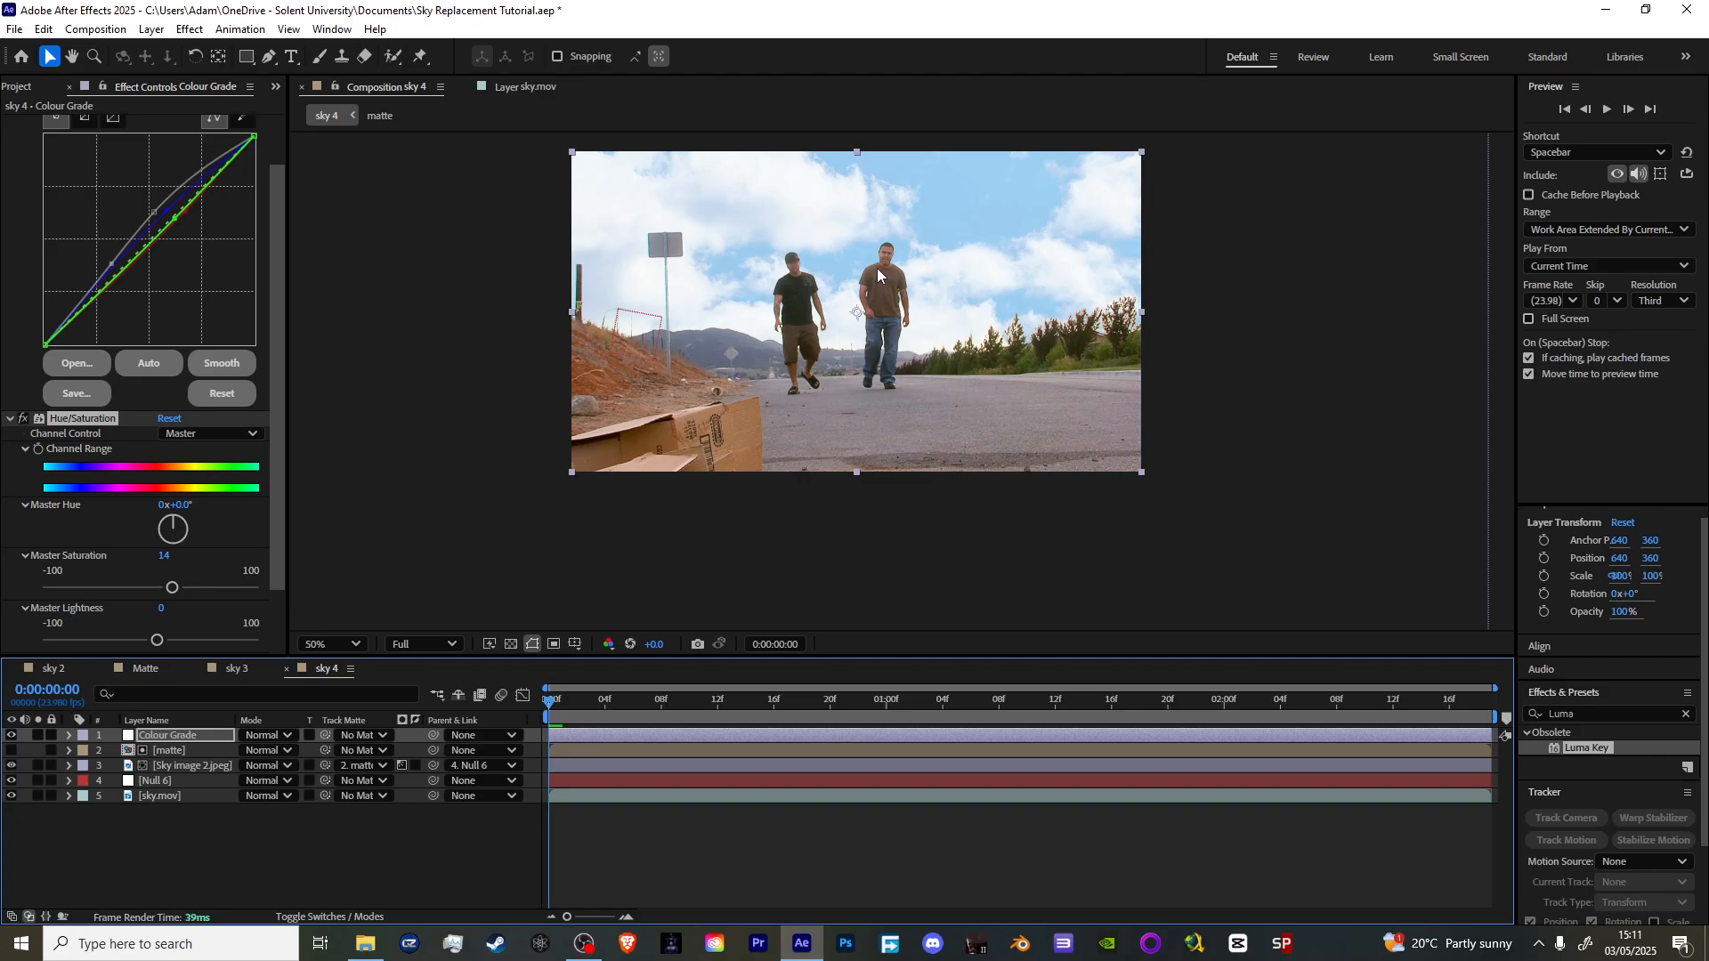
{"action": "key", "text": "ctrl+space"}
{"action": "type", "text": "cc vig"}
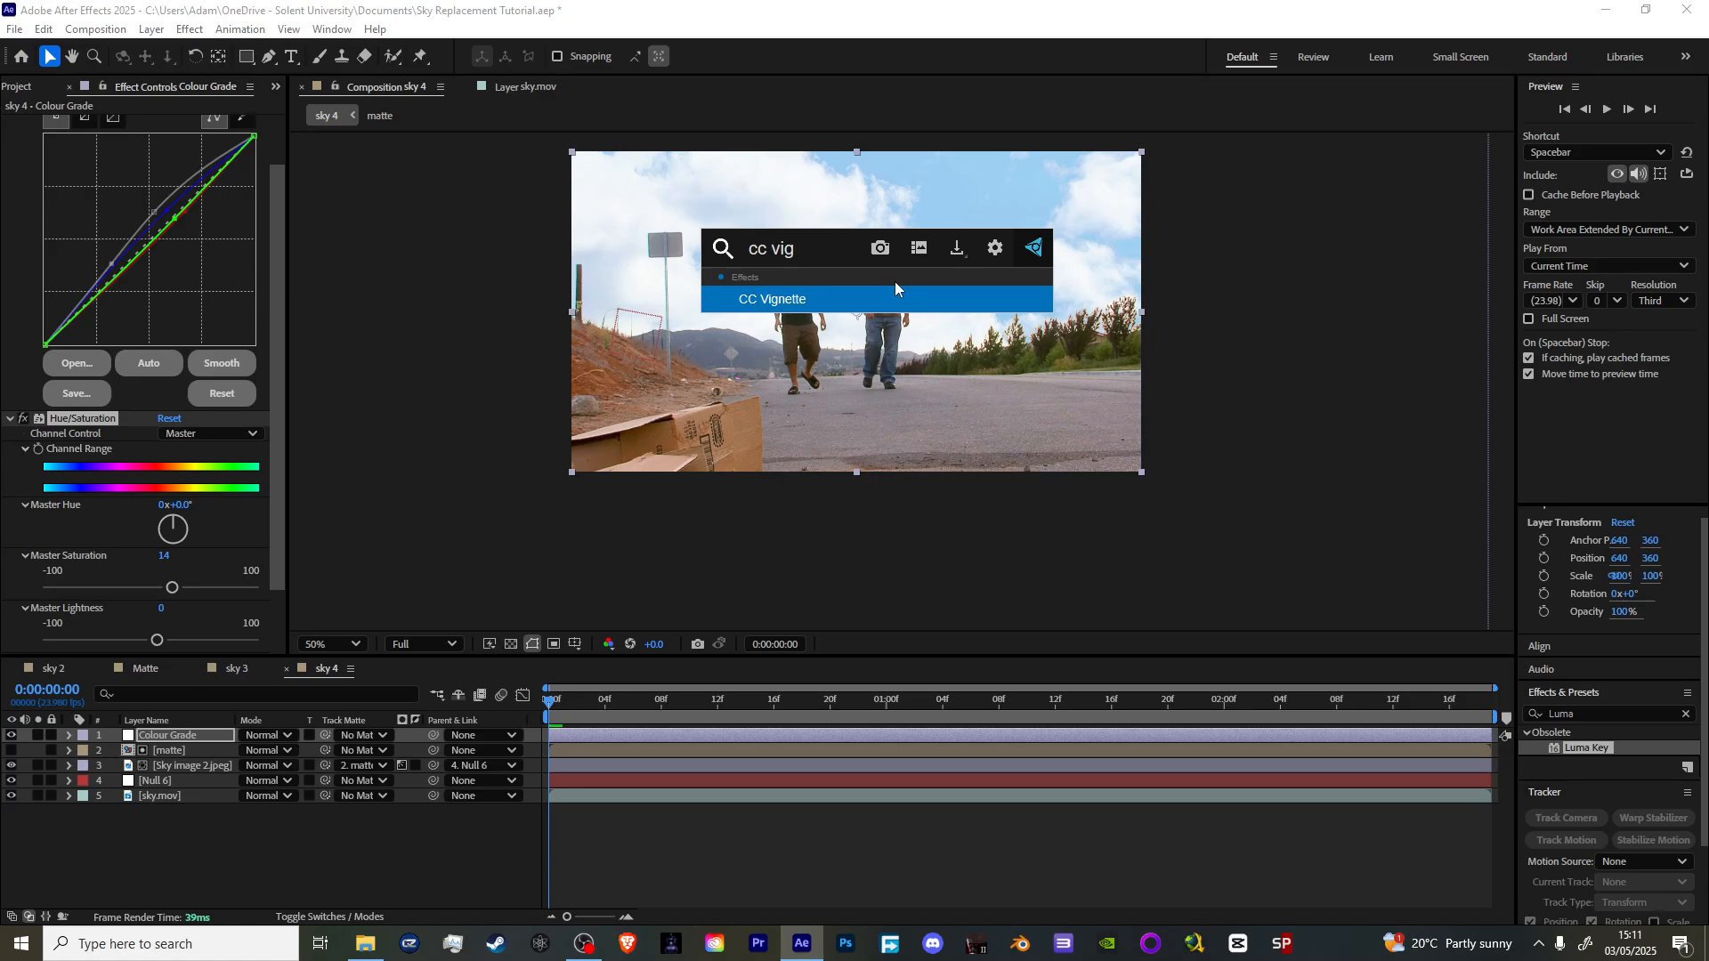
{"action": "left_click", "coordinate": [895, 299]}
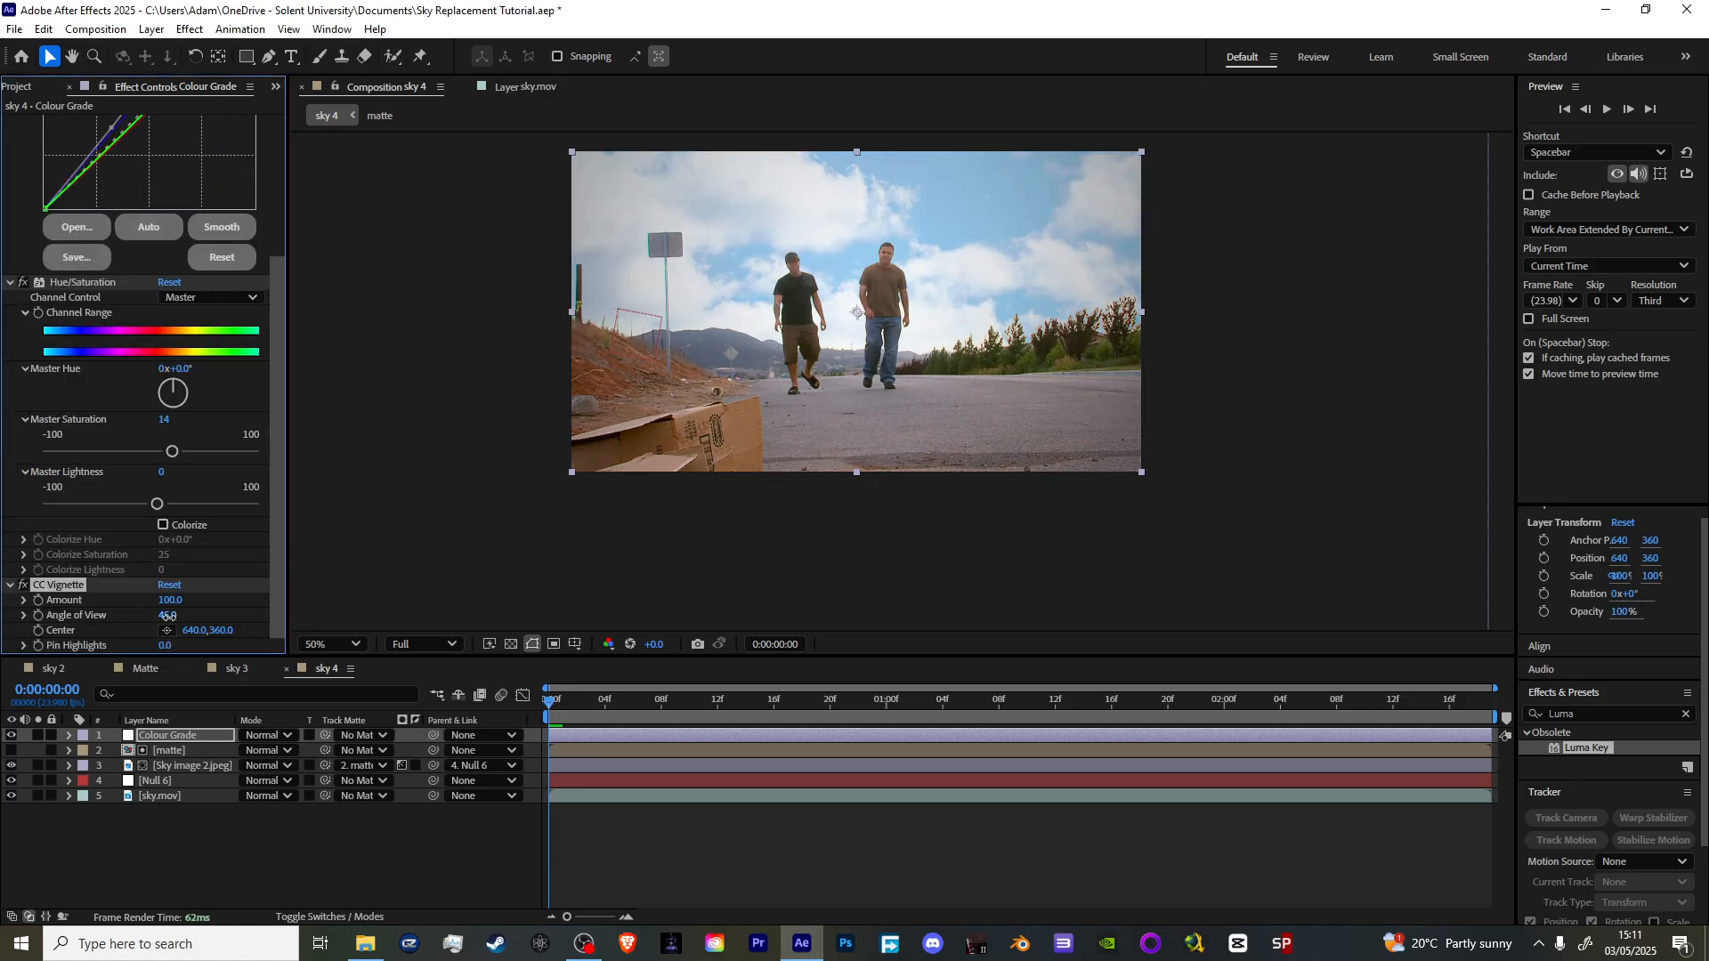
{"action": "left_click_drag", "start_coordinate": [166, 615], "coordinate": [155, 600]}
{"action": "scroll", "coordinate": [900, 381], "scroll_direction": "up", "scroll_amount": 1}
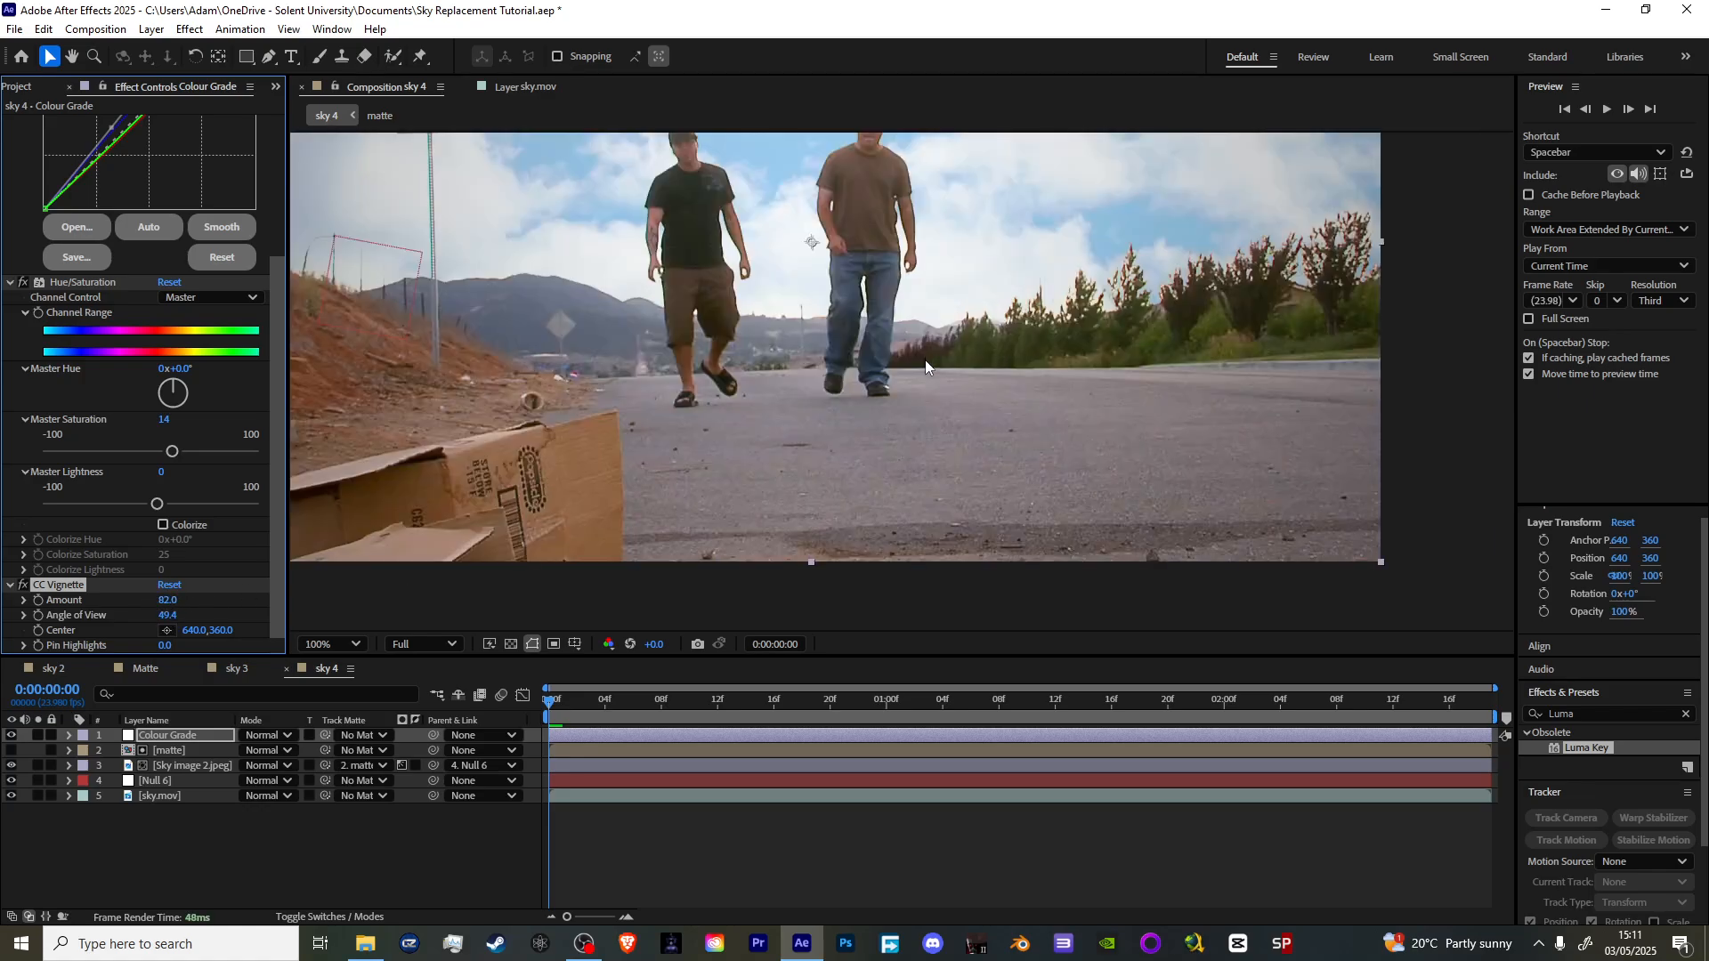
{"action": "key", "text": "h"}
{"action": "left_click_drag", "start_coordinate": [738, 282], "coordinate": [898, 371]}
{"action": "key", "text": "v"}
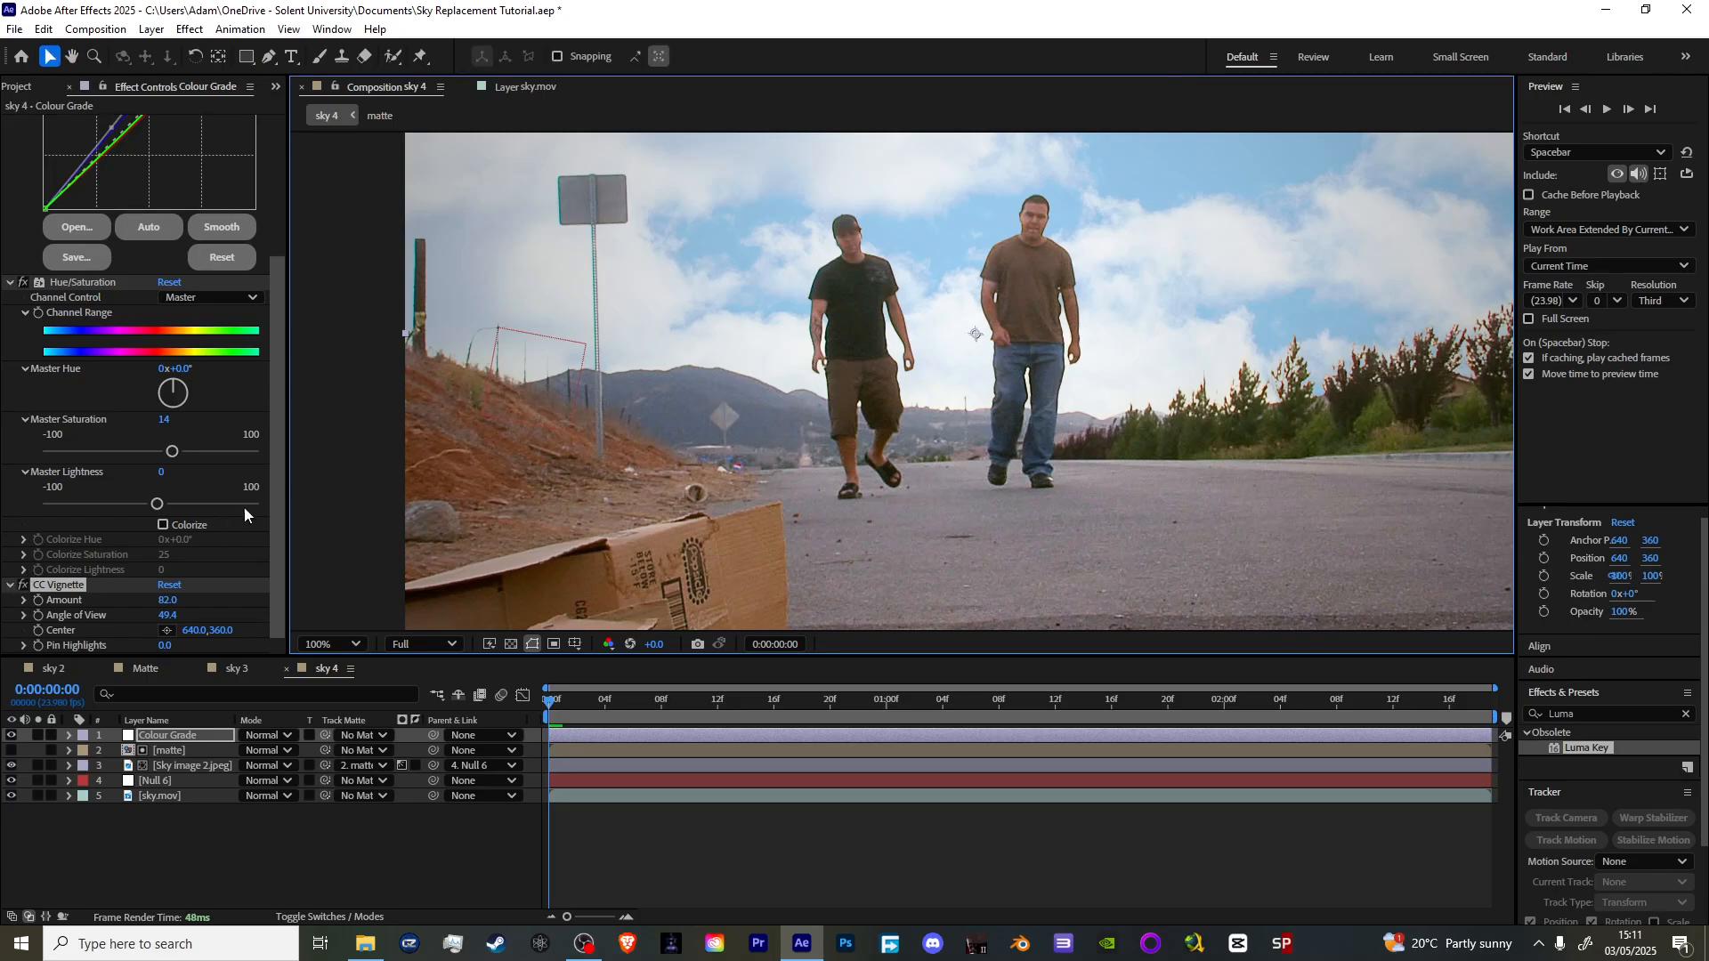
- Try adding the Lumetri Color effect to the Colour Grade layer and look over the effect stack
{"action": "key", "text": "ctrl+space"}
{"action": "type", "text": "lumetr"}
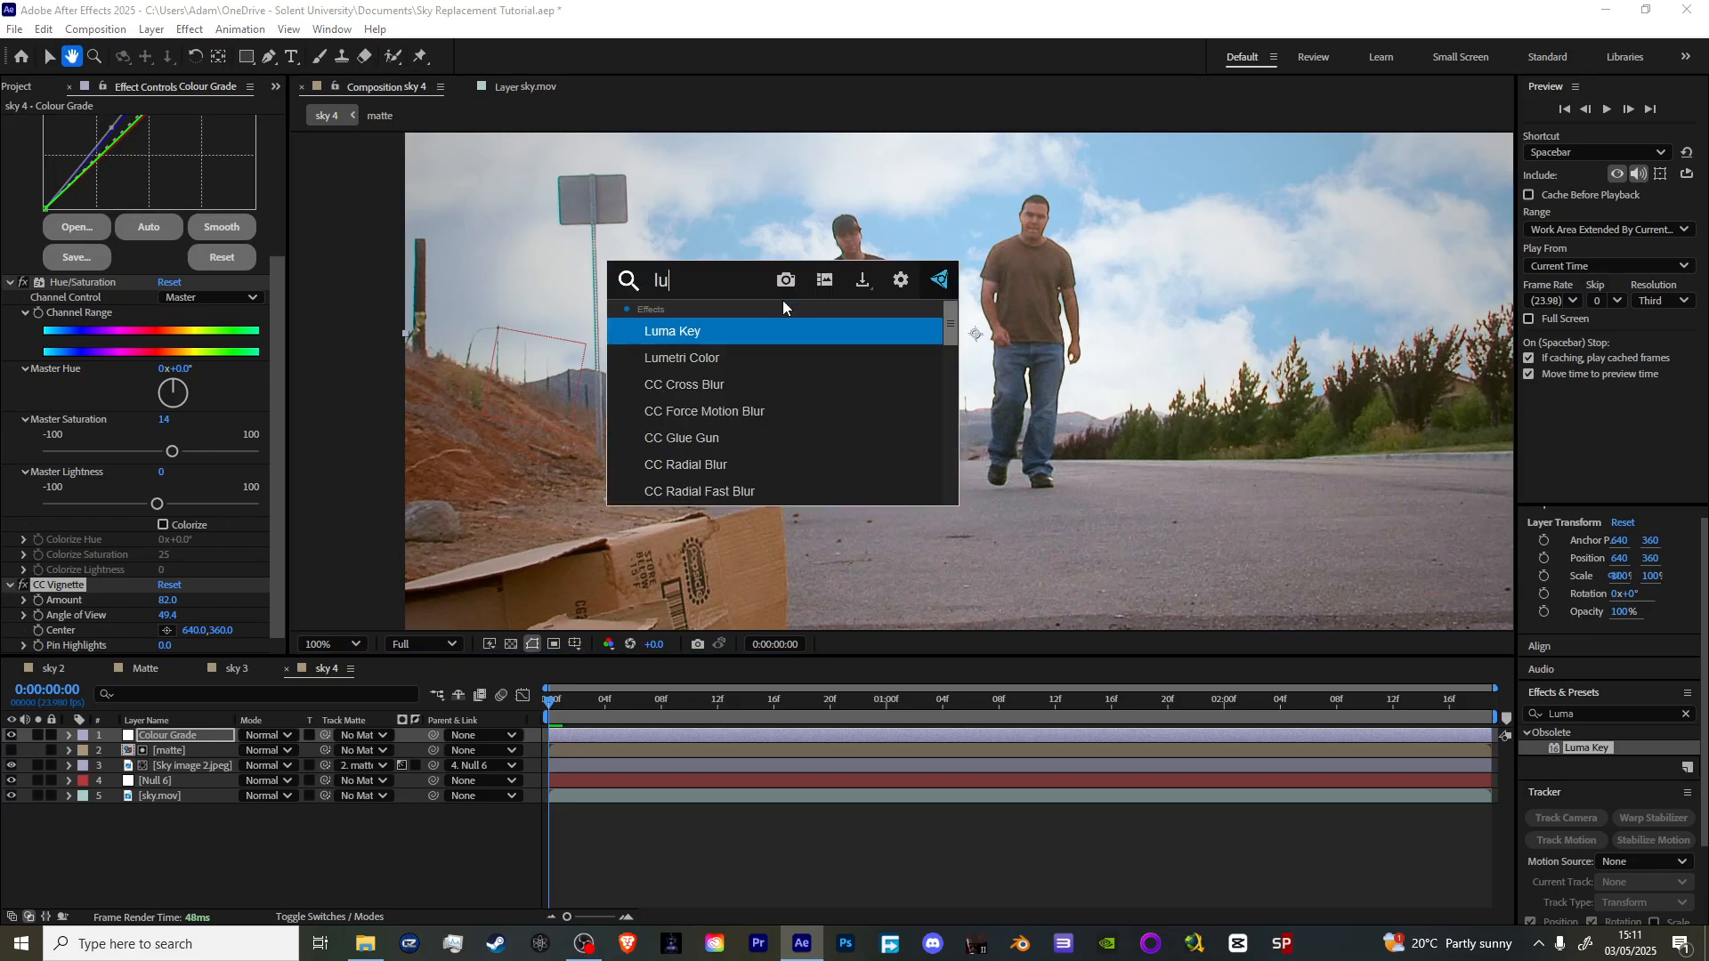
{"action": "key", "text": "Return"}
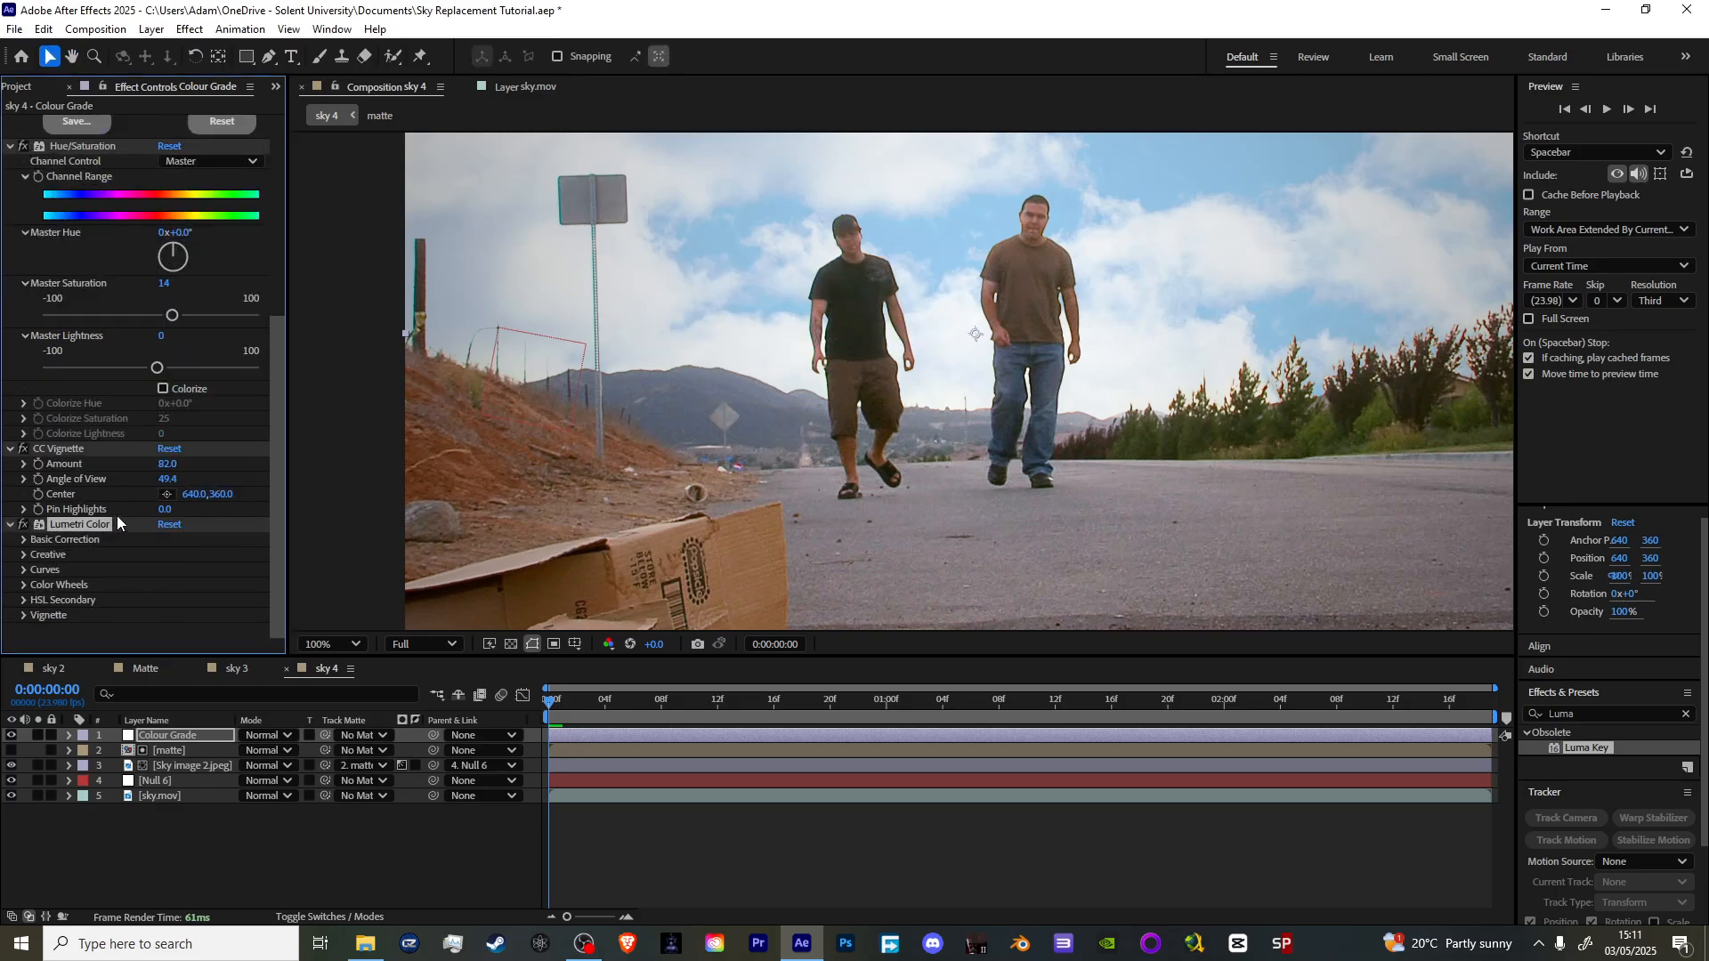
{"action": "scroll", "coordinate": [128, 359], "scroll_direction": "up", "scroll_amount": 2}
{"action": "scroll", "coordinate": [51, 200], "scroll_direction": "up", "scroll_amount": 4}
{"action": "scroll", "coordinate": [157, 339], "scroll_direction": "down", "scroll_amount": 5}
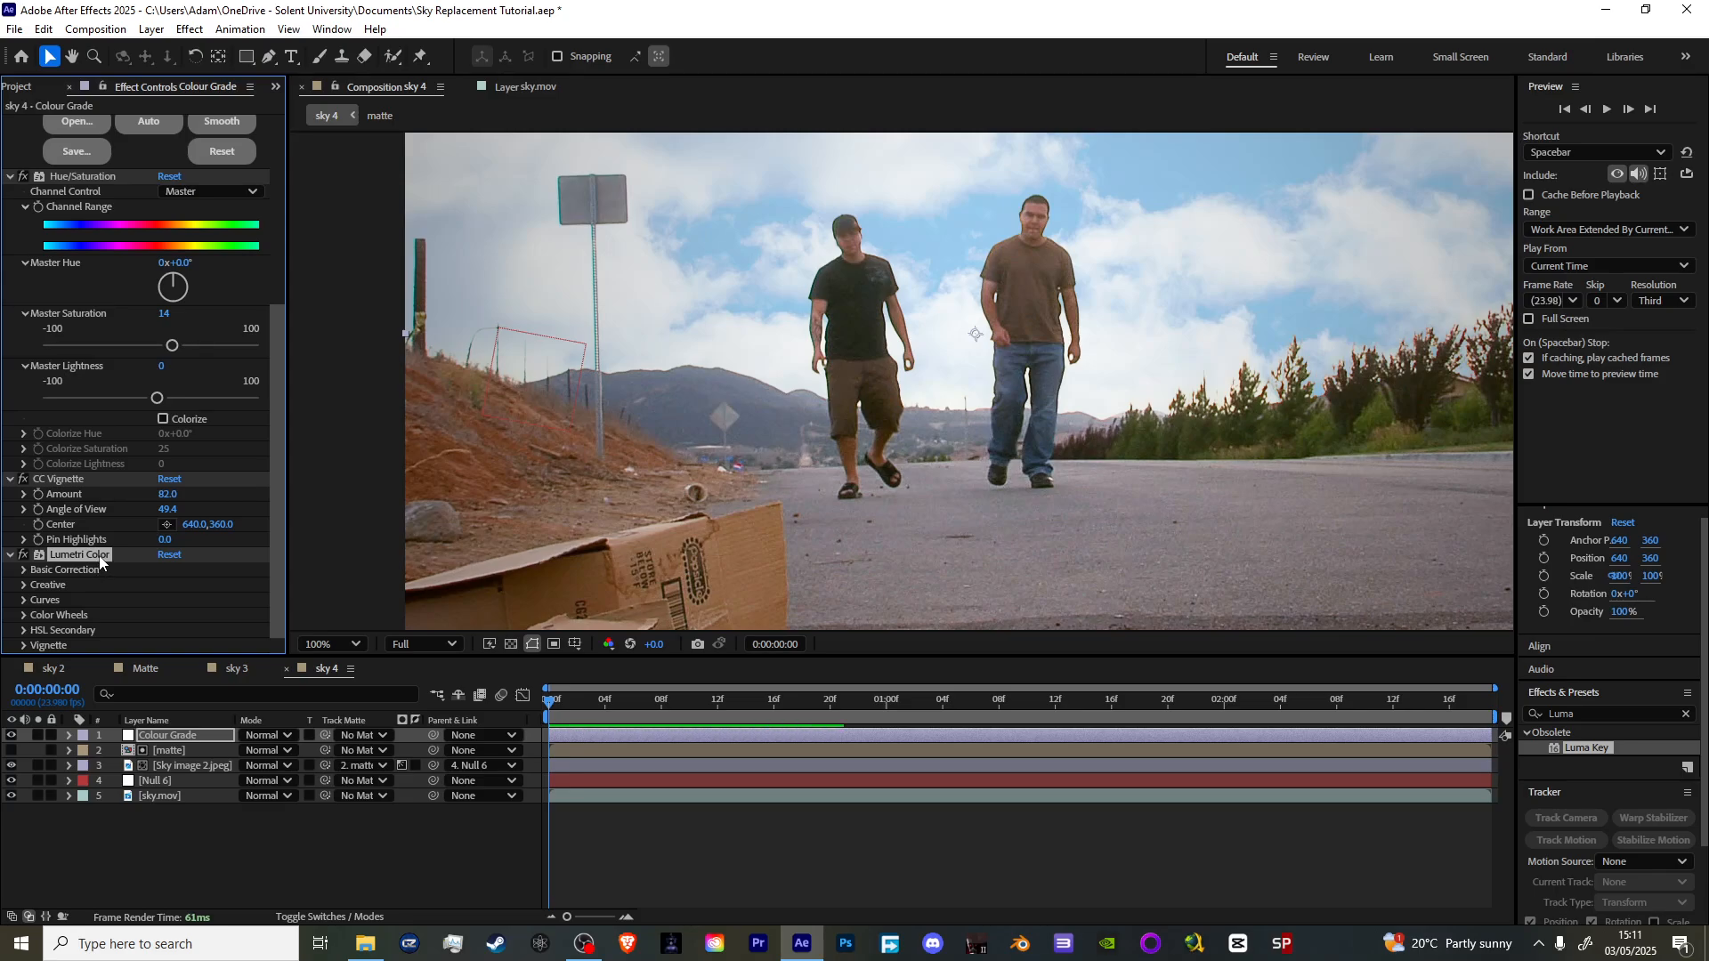
{"action": "scroll", "coordinate": [99, 558], "scroll_direction": "up", "scroll_amount": 2}
{"action": "scroll", "coordinate": [693, 367], "scroll_direction": "down", "scroll_amount": 2}
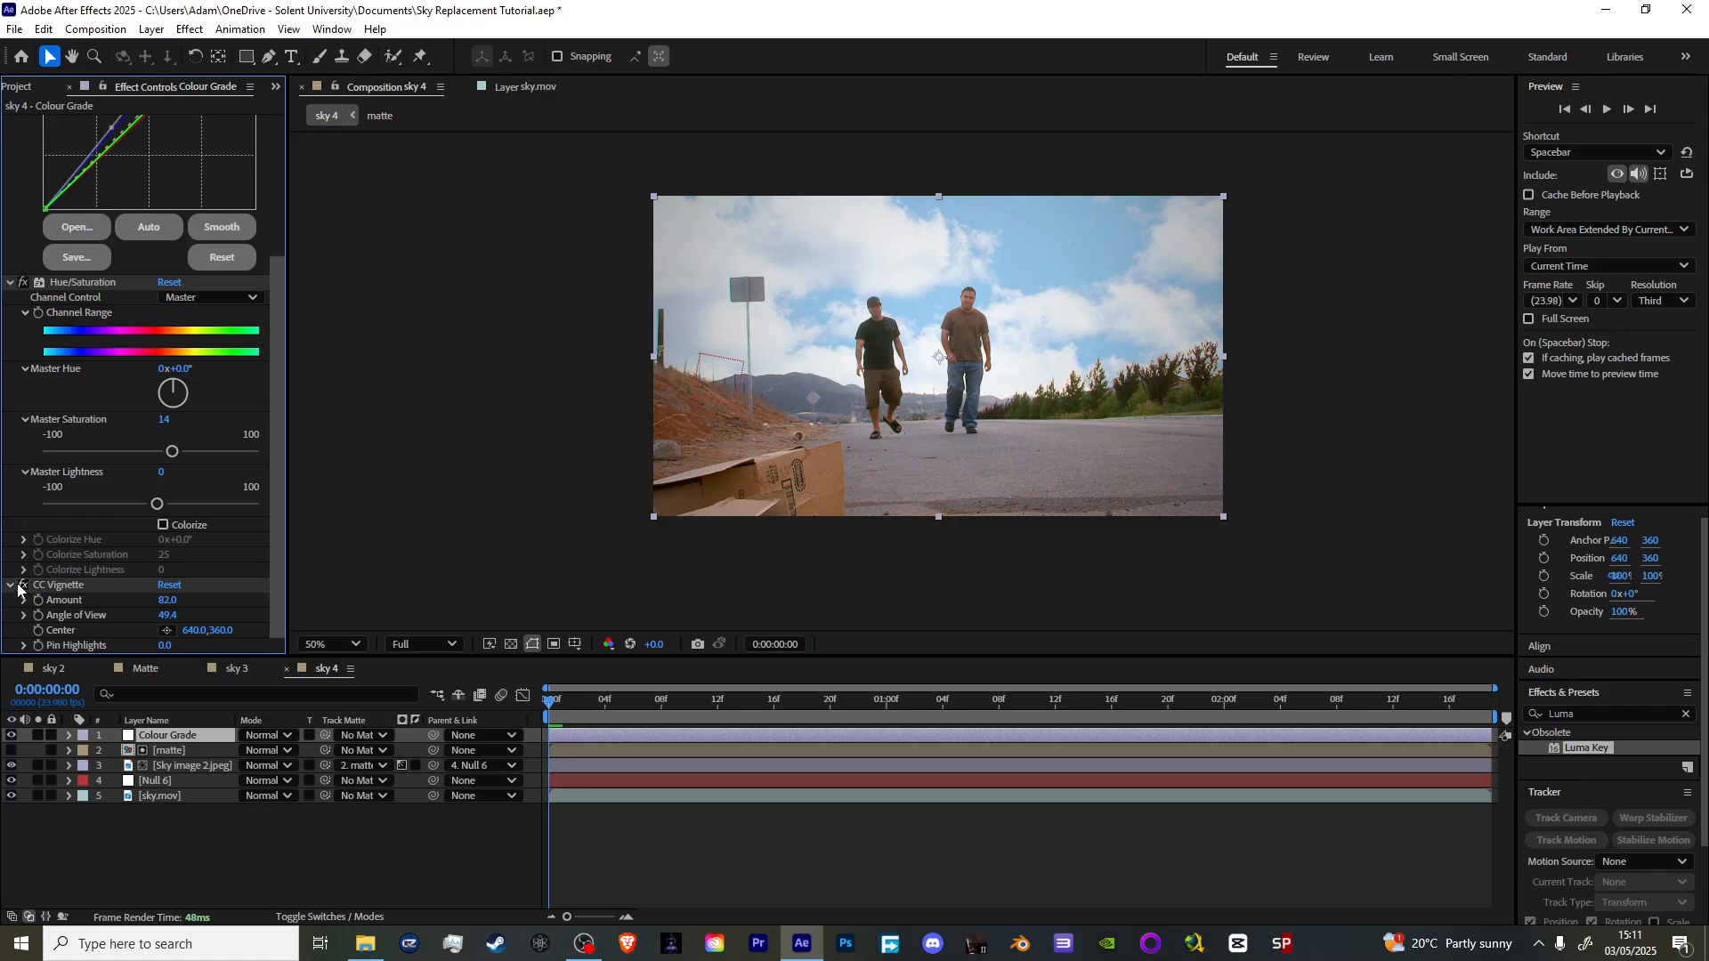
- Compare the shot with the Colour Grade layer off and on, and nudge the midpoint of its Green curve up slightly
{"action": "scroll", "coordinate": [18, 587], "scroll_direction": "up", "scroll_amount": 4}
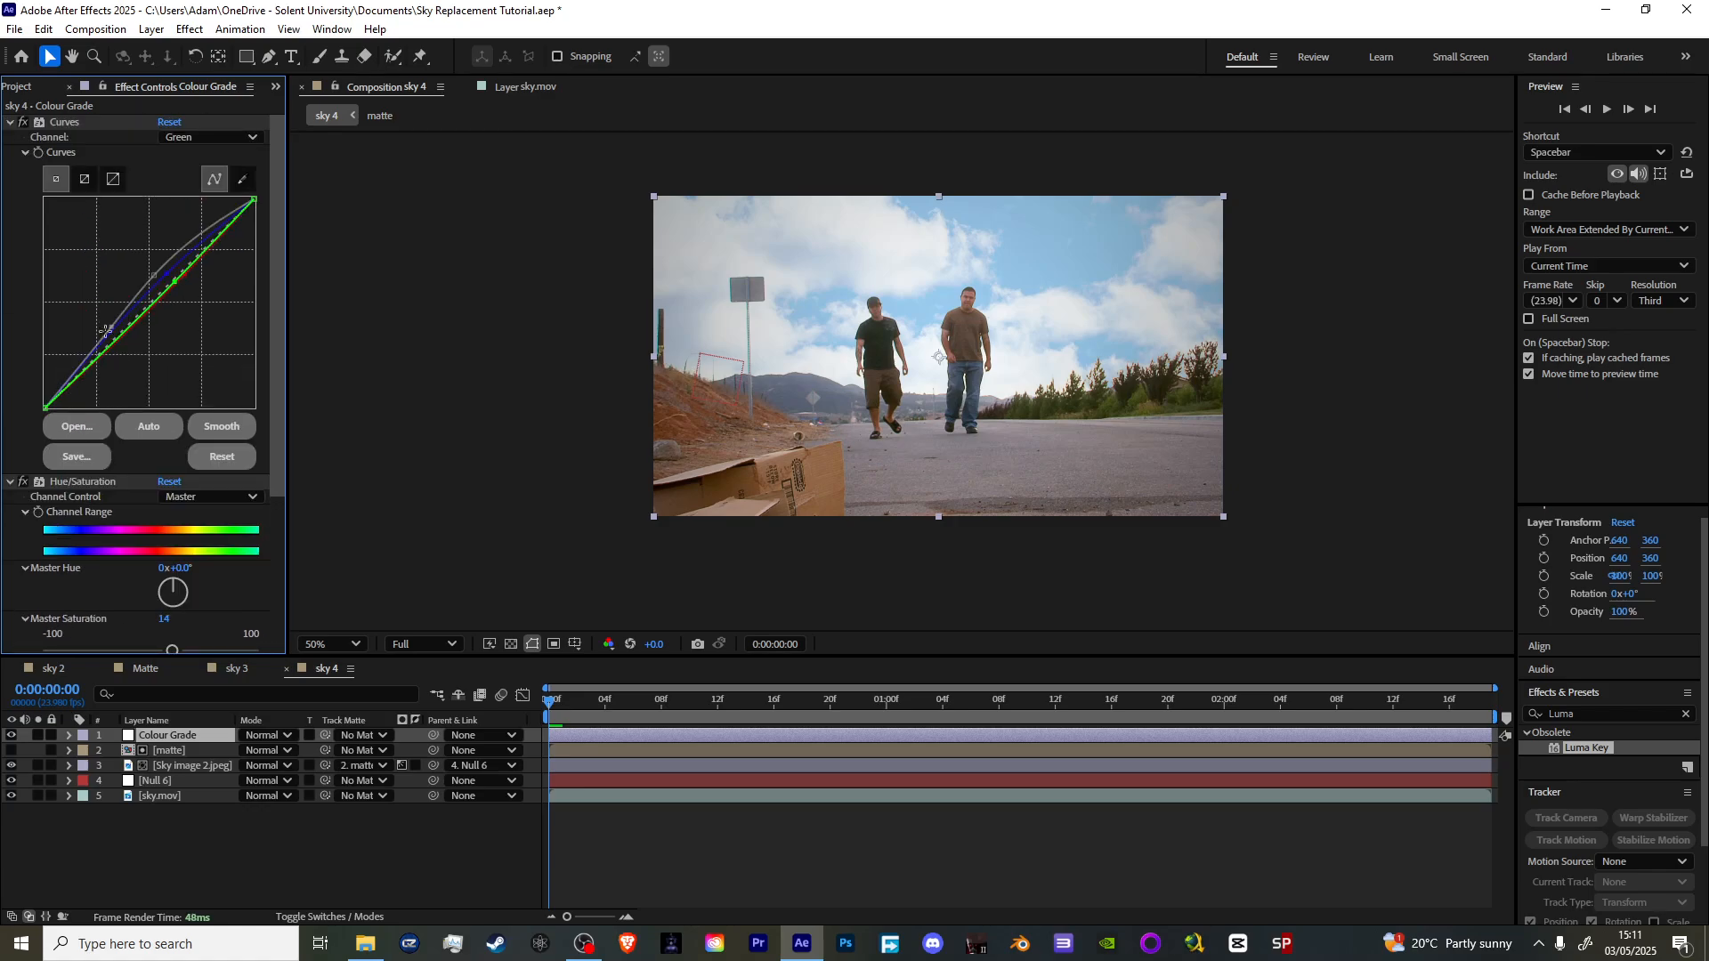
{"action": "left_click", "coordinate": [11, 736]}
{"action": "left_click", "coordinate": [11, 737]}
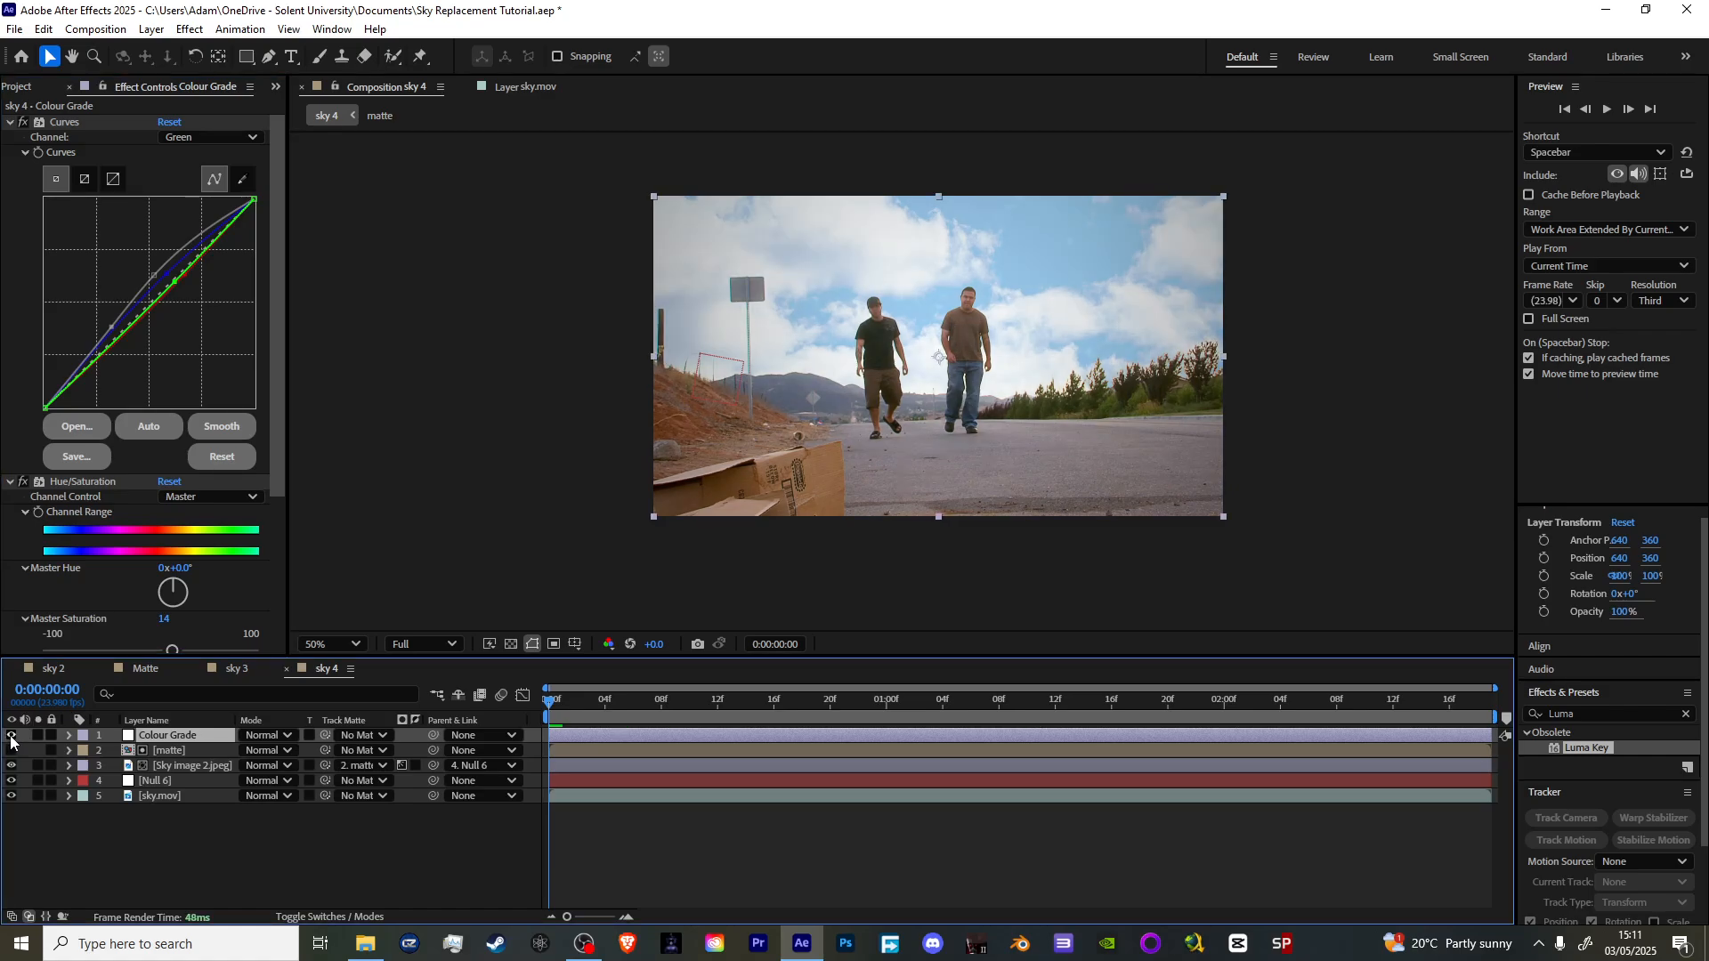
{"action": "left_click", "coordinate": [254, 137]}
{"action": "left_click", "coordinate": [229, 203]}
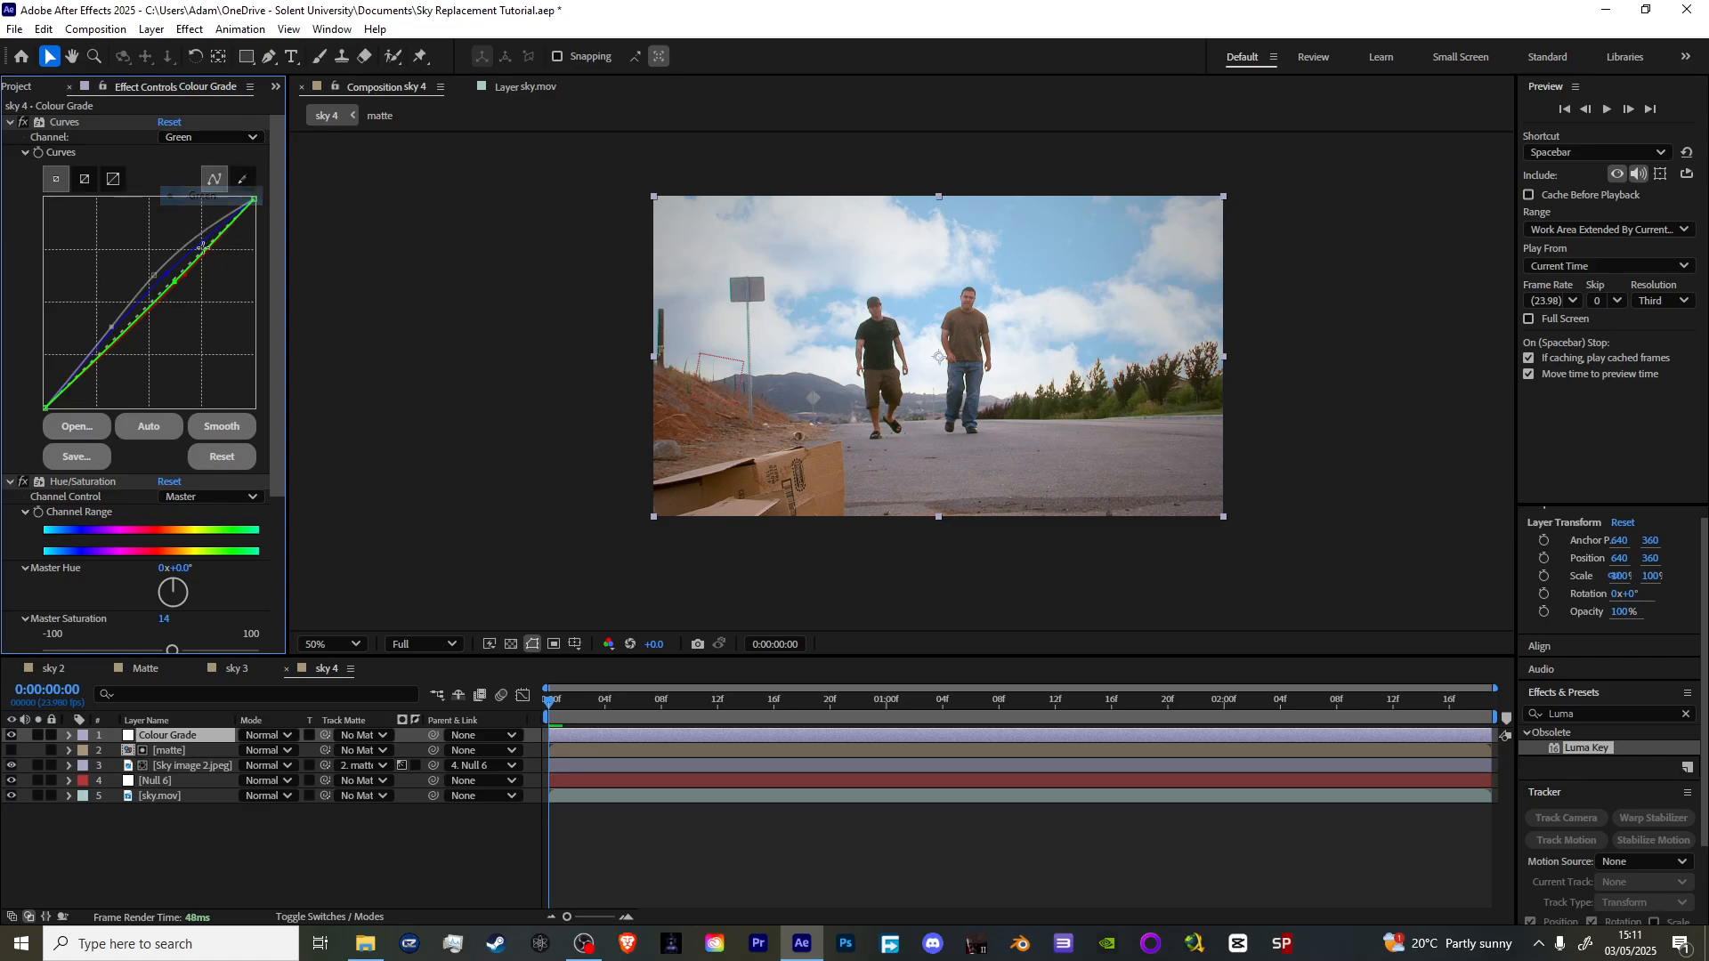
{"action": "left_click", "coordinate": [177, 285]}
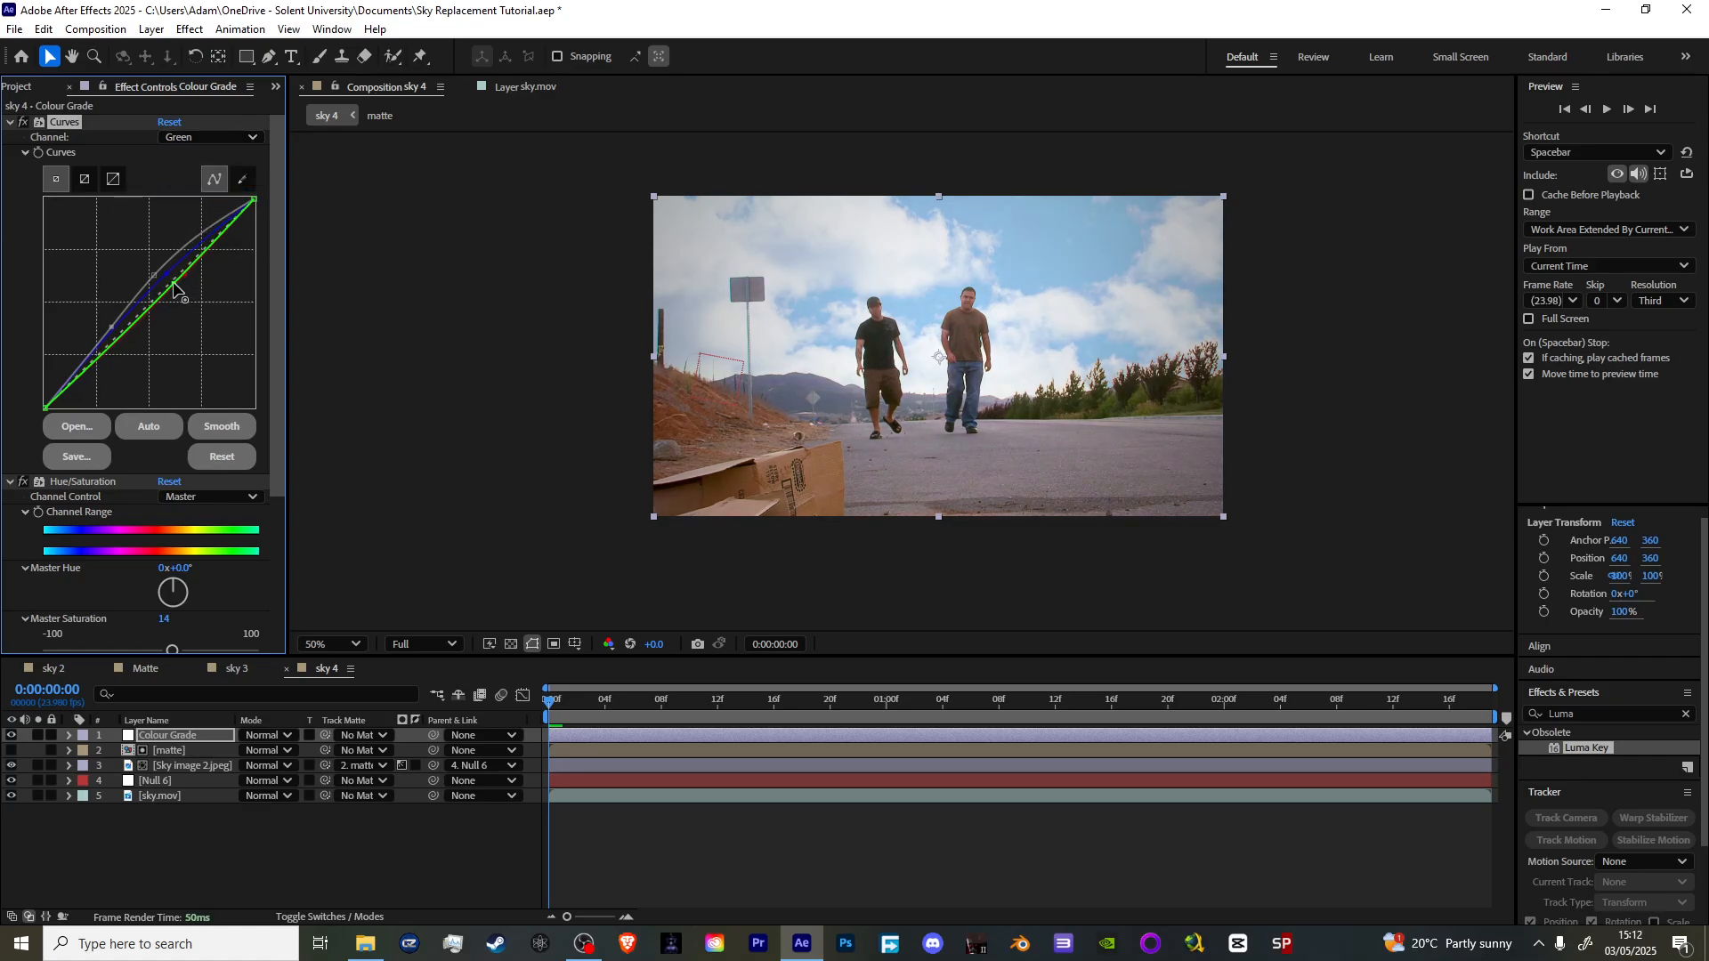
{"action": "left_click_drag", "start_coordinate": [174, 283], "coordinate": [172, 281]}
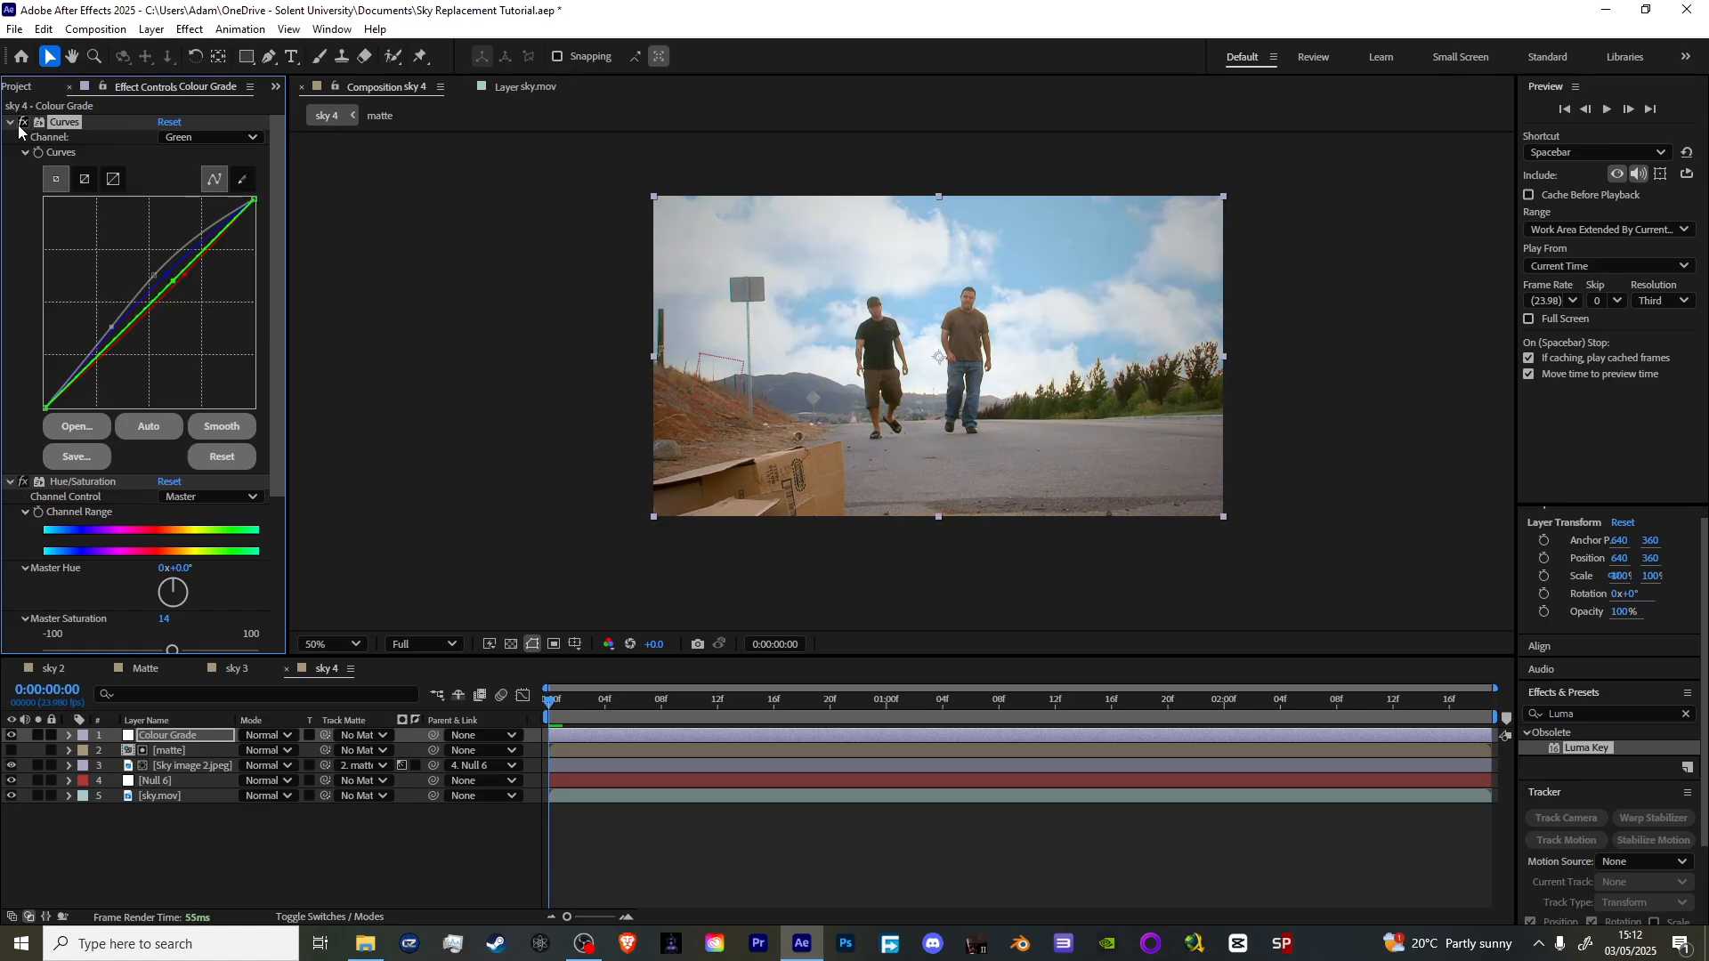
- Inspect the graded frame up close and scrub through the shot to check the sky replacement in motion
{"action": "scroll", "coordinate": [969, 368], "scroll_direction": "up", "scroll_amount": 1}
{"action": "scroll", "coordinate": [968, 368], "scroll_direction": "down", "scroll_amount": 1}
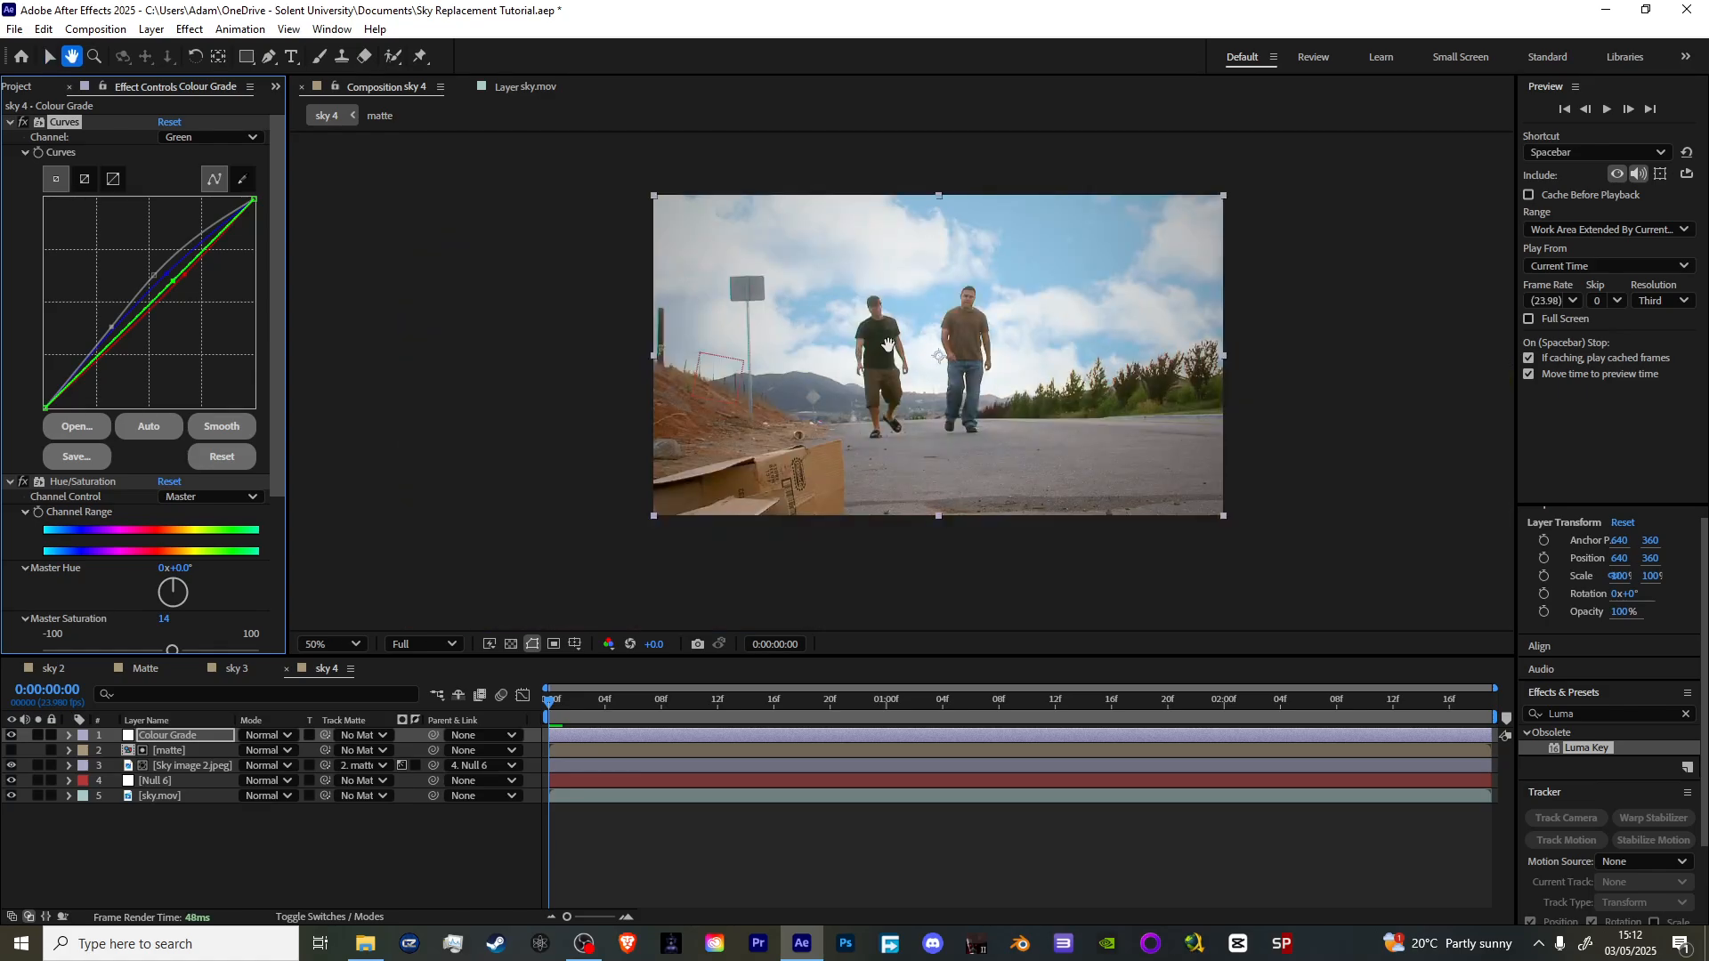
{"action": "scroll", "coordinate": [890, 343], "scroll_direction": "up", "scroll_amount": 1}
{"action": "left_click_drag", "start_coordinate": [952, 290], "coordinate": [870, 294]}
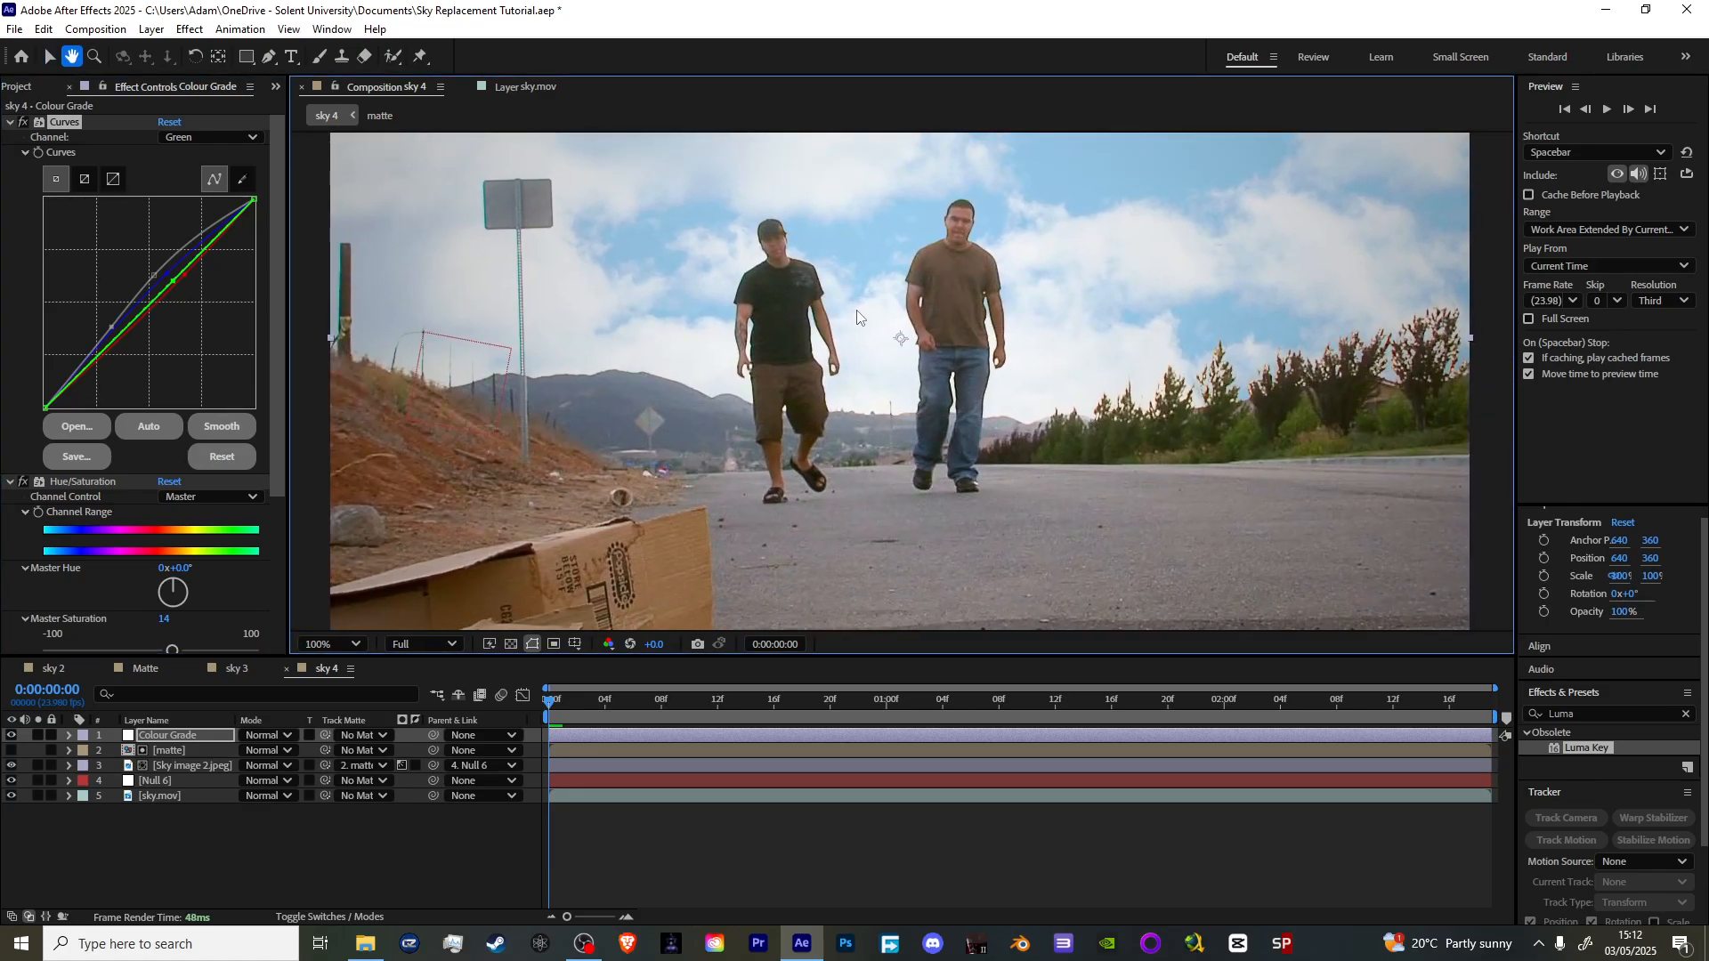
{"action": "key", "text": "v"}
{"action": "scroll", "coordinate": [797, 481], "scroll_direction": "down", "scroll_amount": 1}
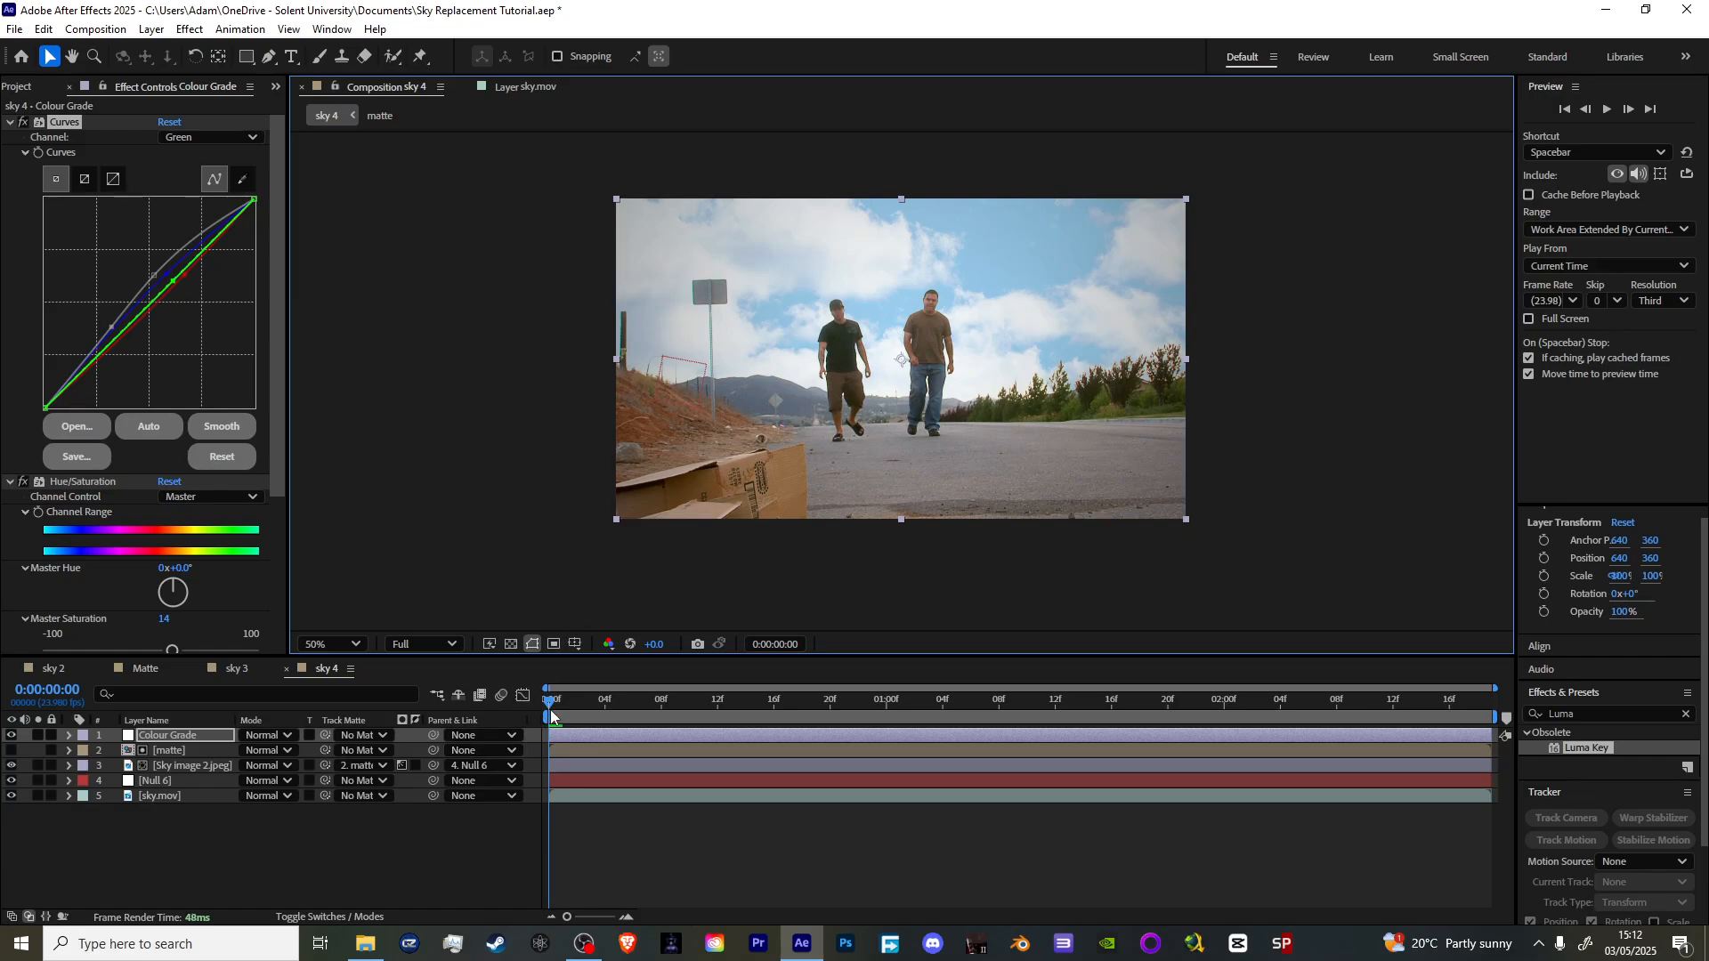
{"action": "left_click_drag", "start_coordinate": [551, 699], "coordinate": [801, 701]}
{"action": "key", "text": "space"}
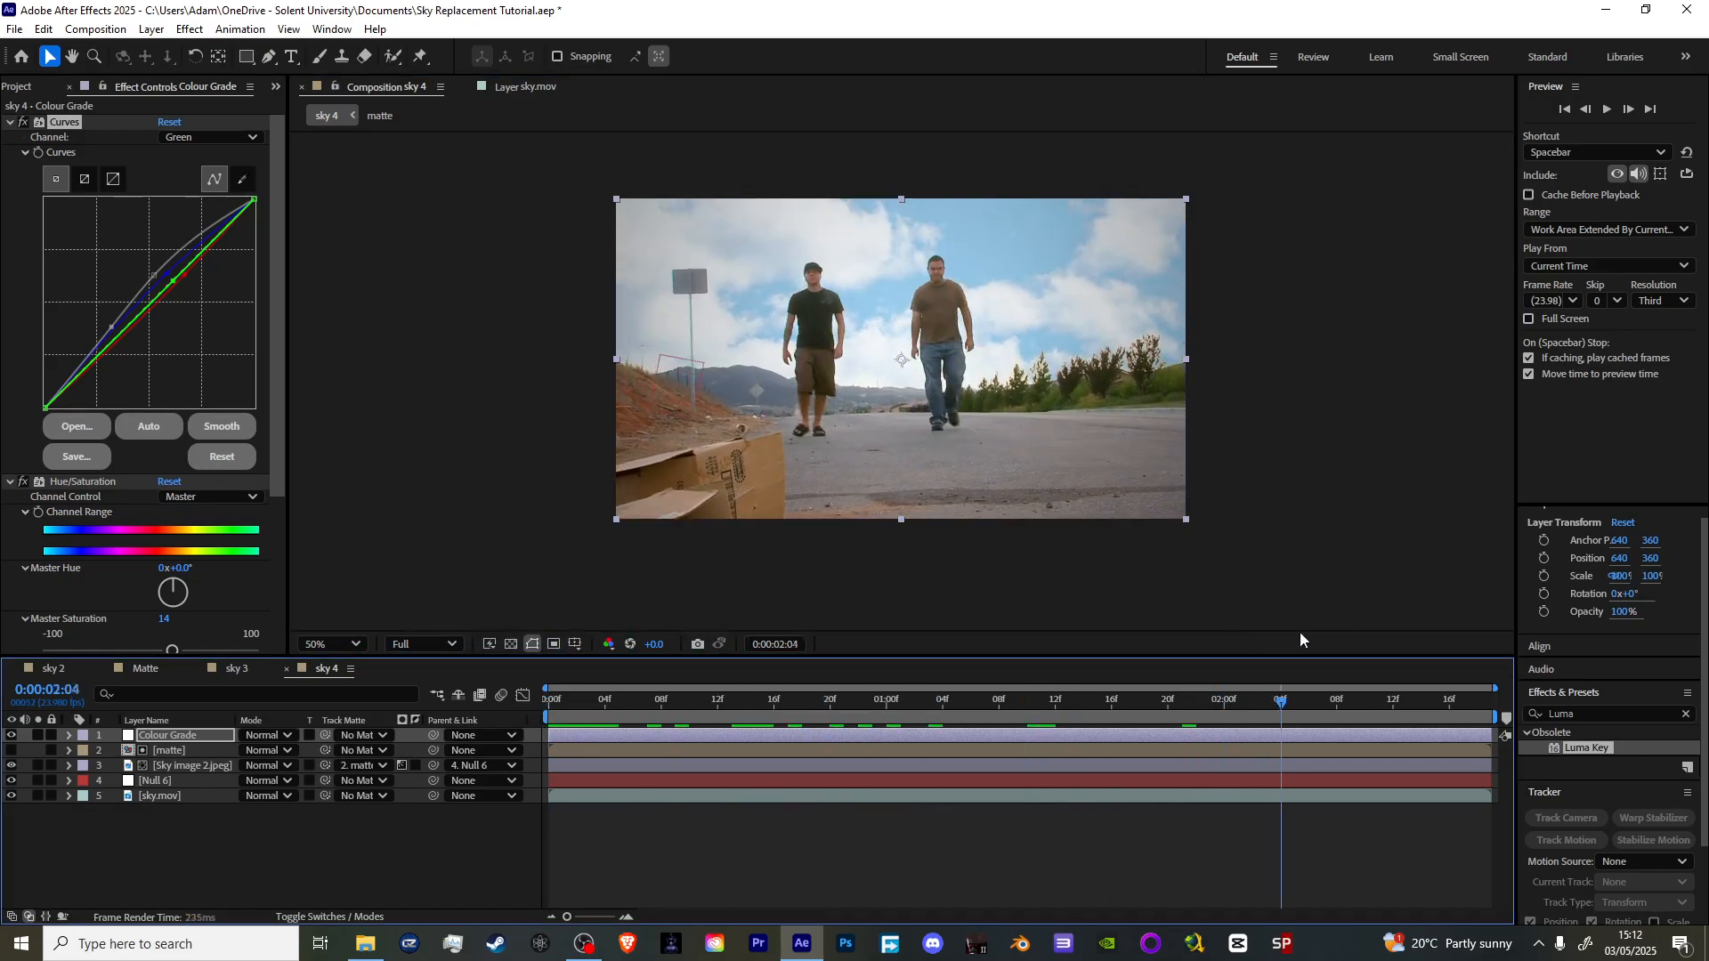
- Close the sky 3 and Matte compositions in the timeline and view the sky 2 composition for comparison
{"action": "left_click", "coordinate": [237, 668]}
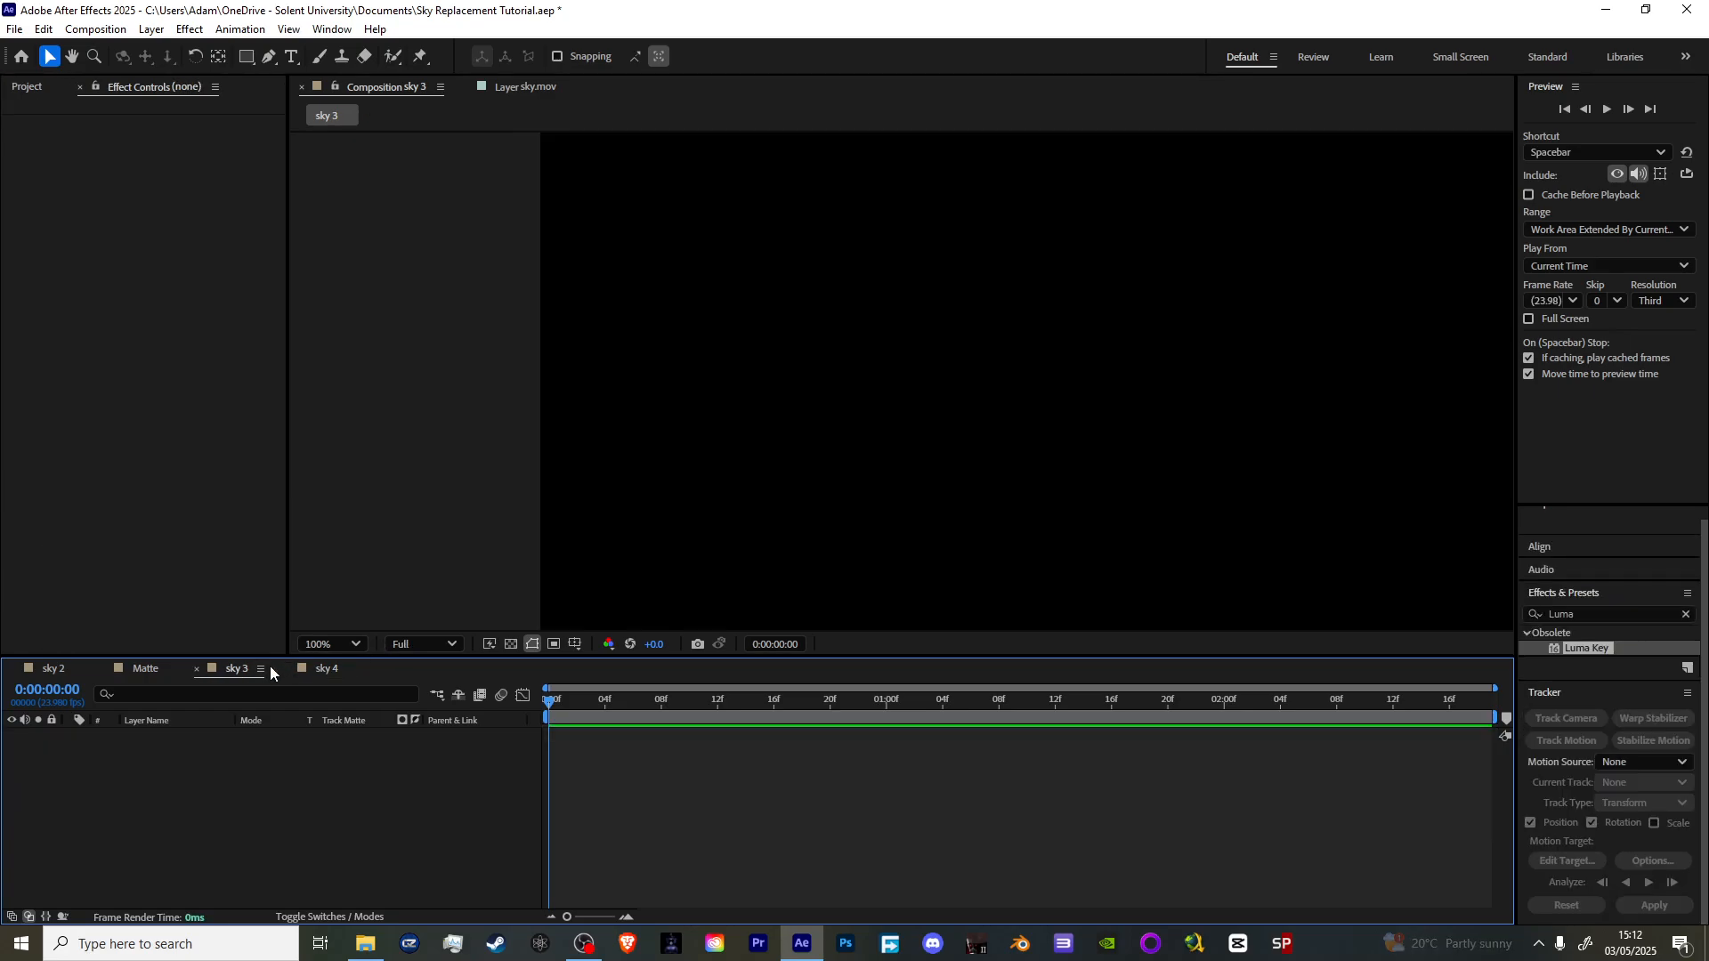
{"action": "left_click", "coordinate": [197, 668]}
{"action": "left_click", "coordinate": [153, 675]}
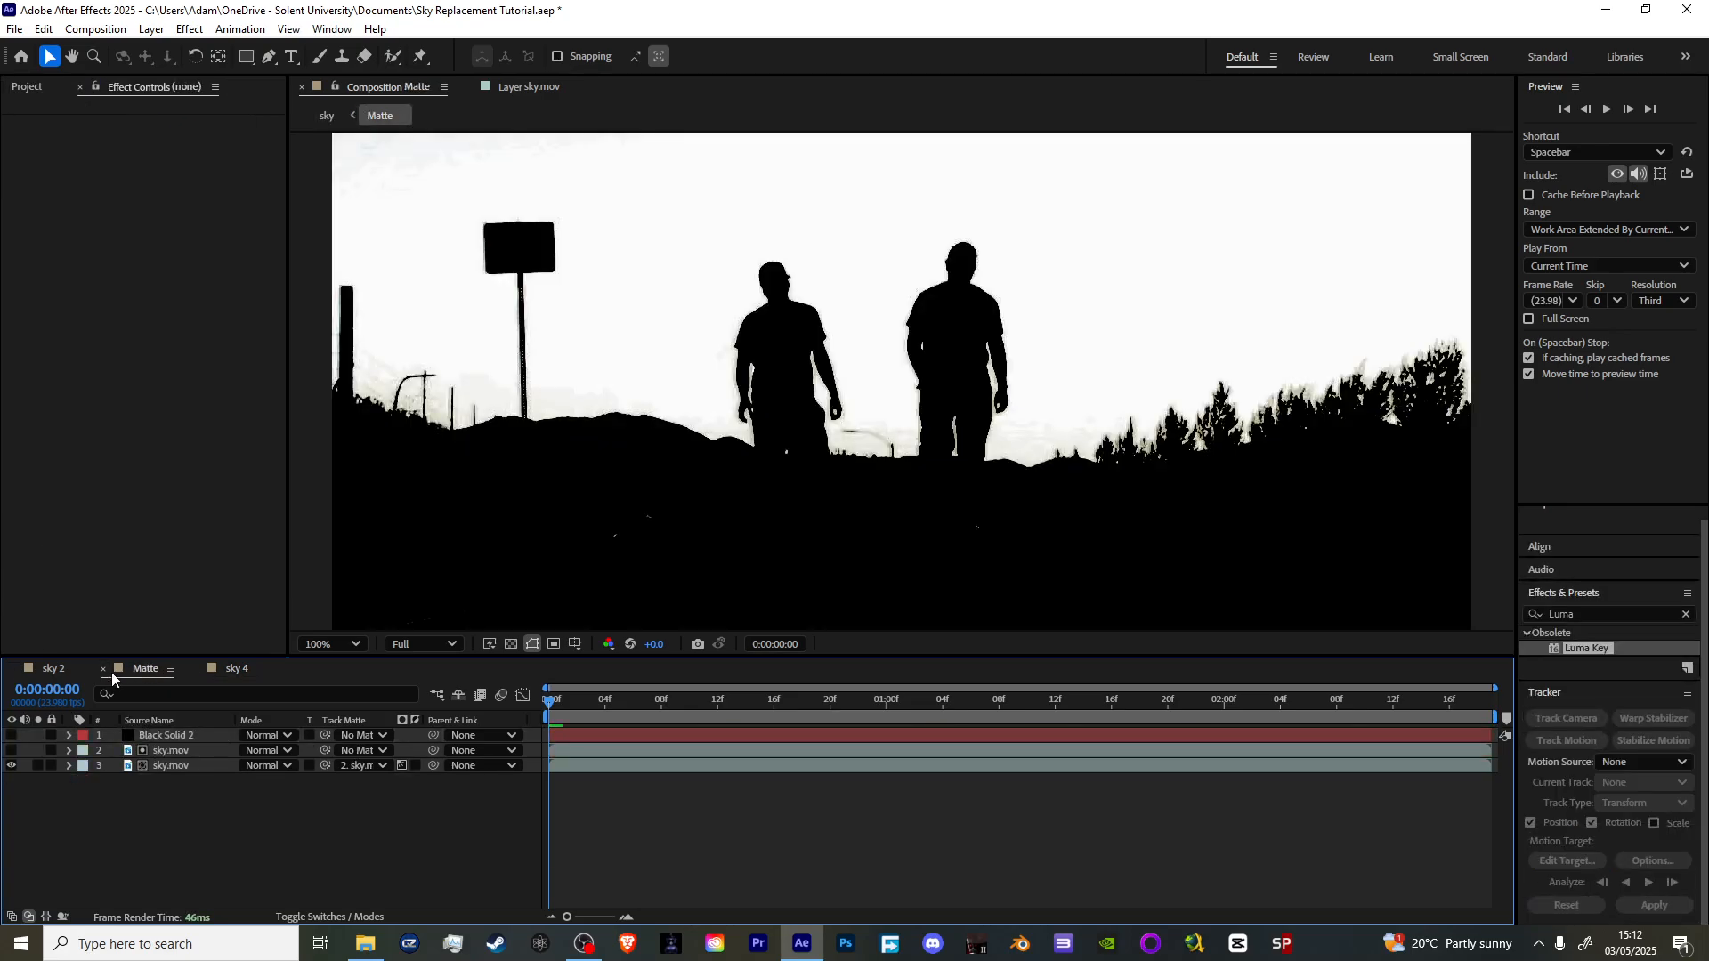
{"action": "left_click", "coordinate": [103, 669]}
{"action": "left_click", "coordinate": [84, 674]}
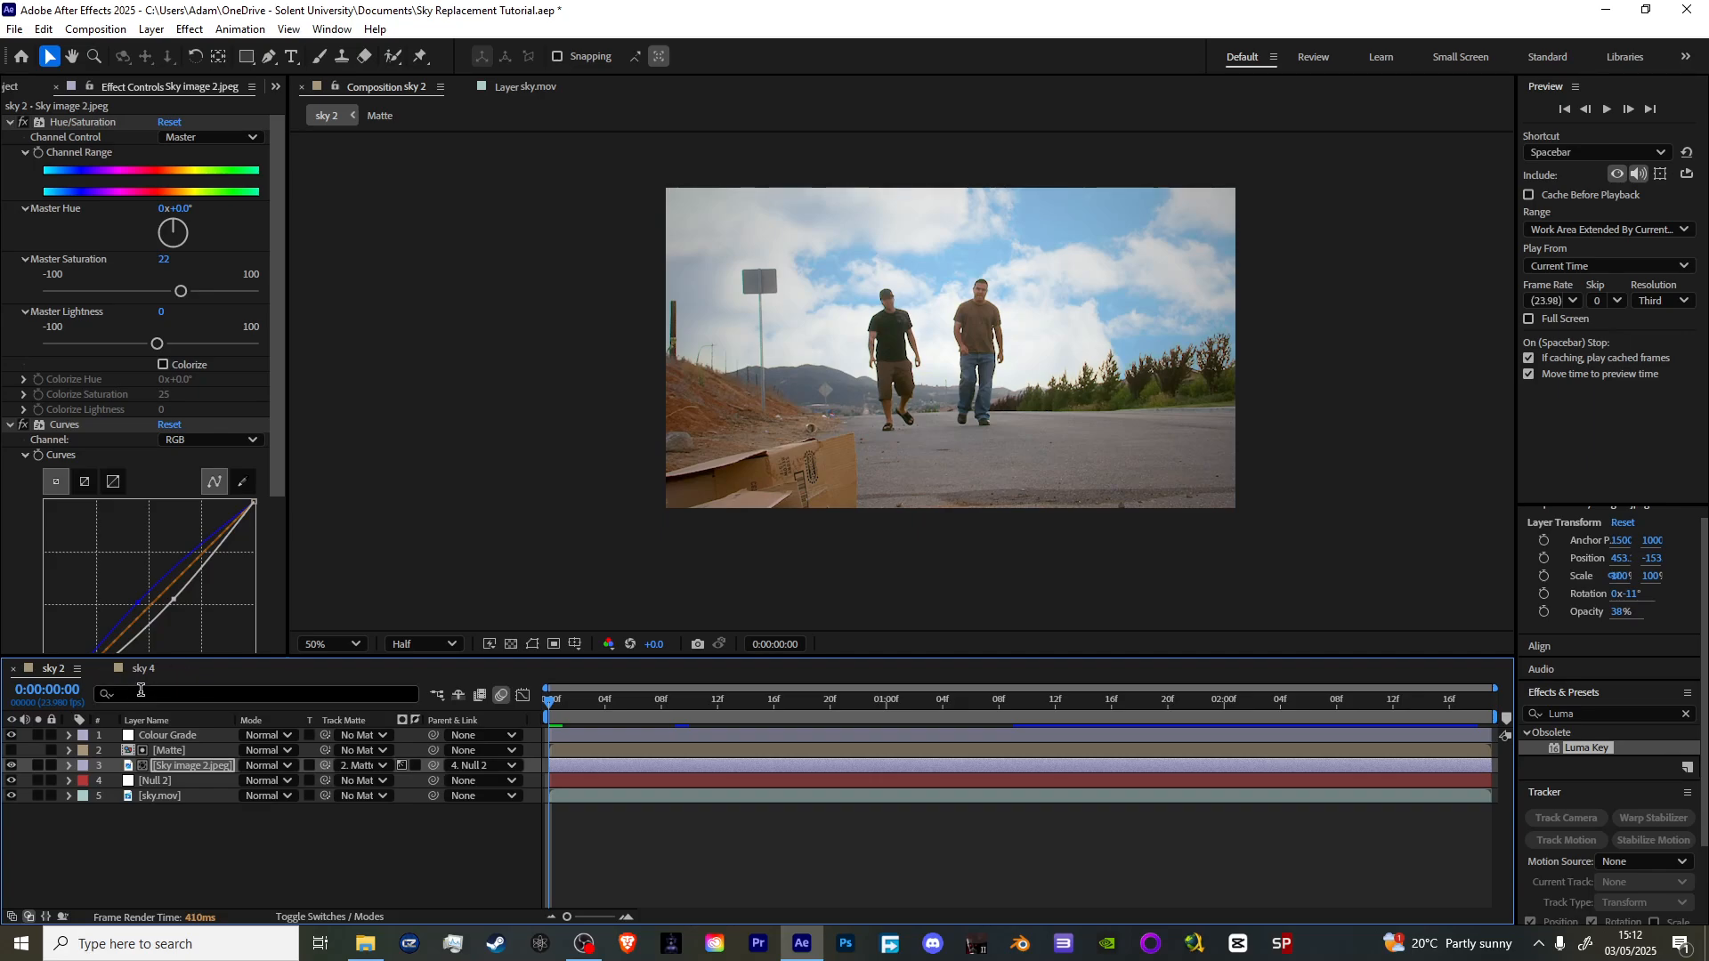
- Reveal the opacity of the Sky image 2.jpeg layer in sky 4, set it to 100%, and inspect the sky
{"action": "left_click", "coordinate": [143, 668]}
{"action": "left_click", "coordinate": [205, 737]}
{"action": "key", "text": "t"}
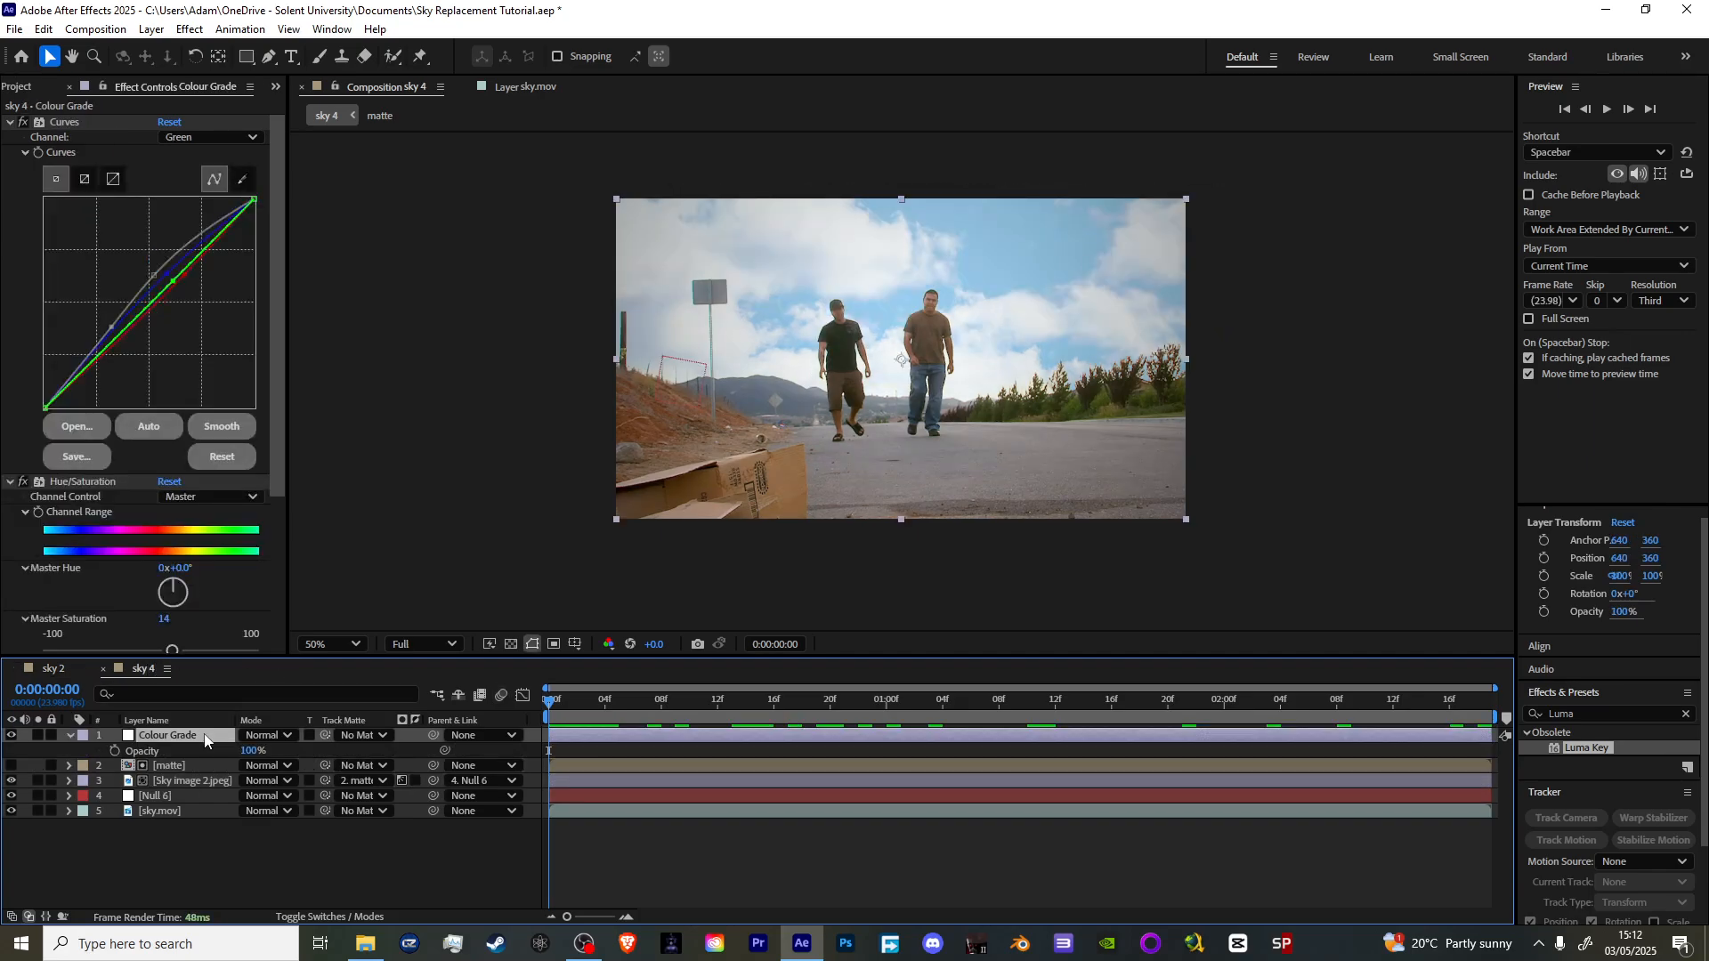
{"action": "key", "text": "t"}
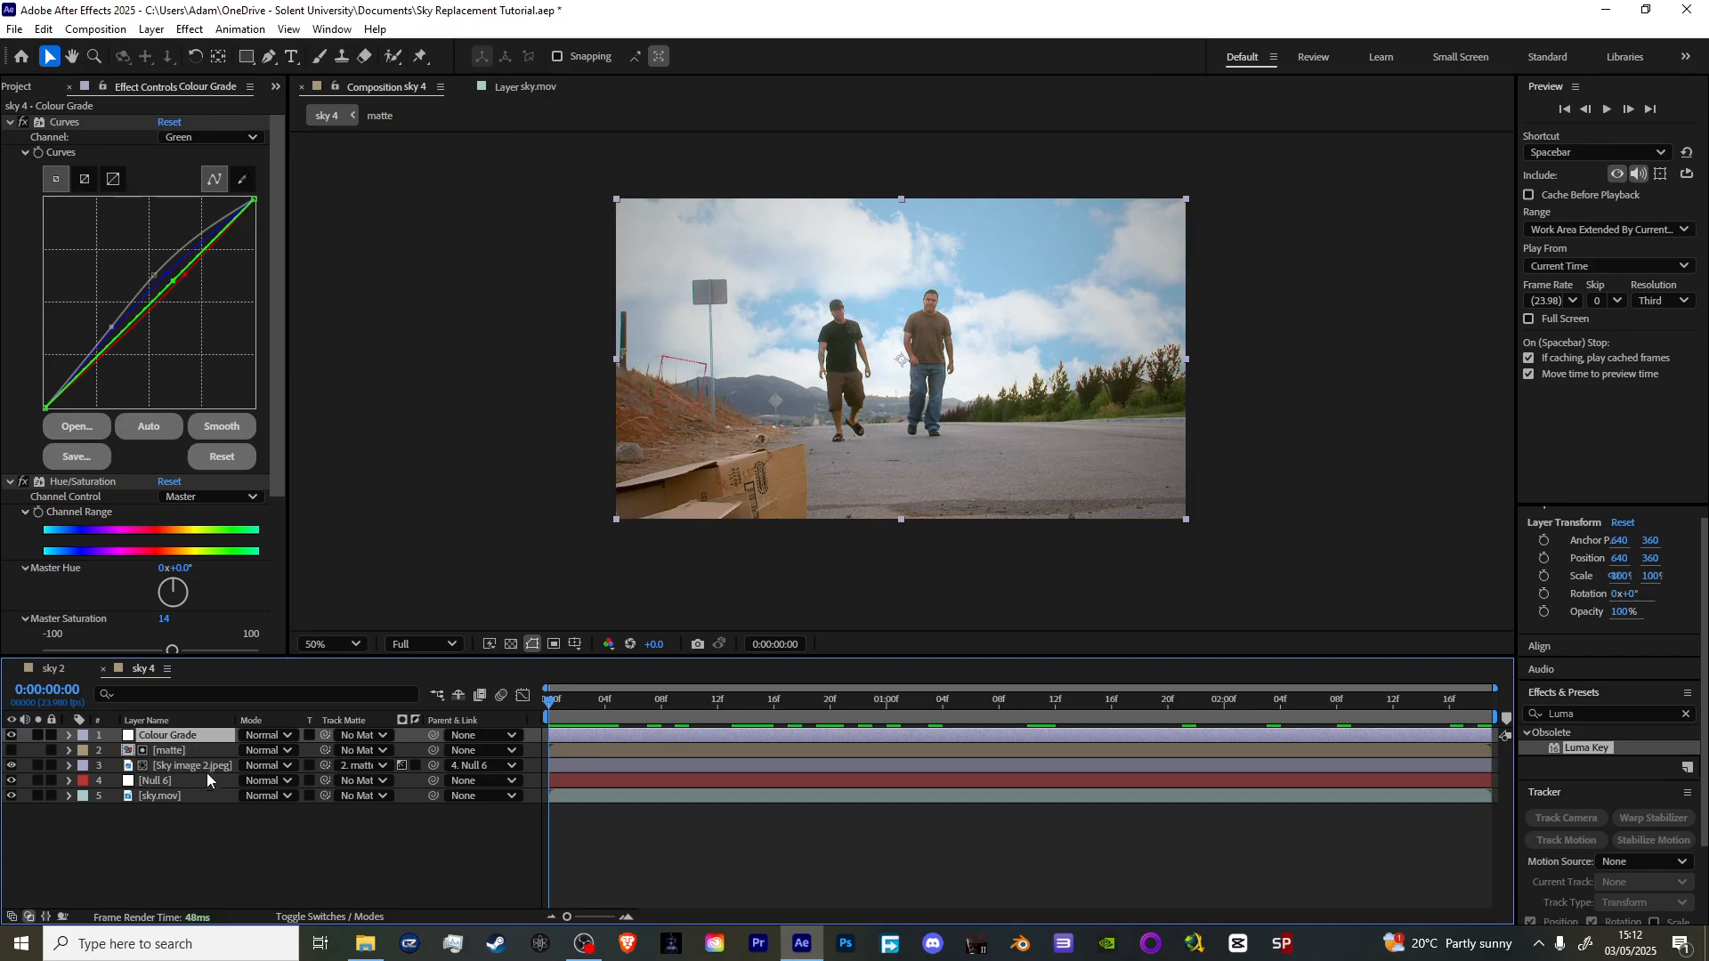
{"action": "left_click", "coordinate": [210, 767]}
{"action": "key", "text": "t"}
{"action": "left_click_drag", "start_coordinate": [249, 781], "coordinate": [240, 781]}
{"action": "left_click_drag", "start_coordinate": [285, 763], "coordinate": [364, 736]}
{"action": "scroll", "coordinate": [953, 336], "scroll_direction": "up", "scroll_amount": 1}
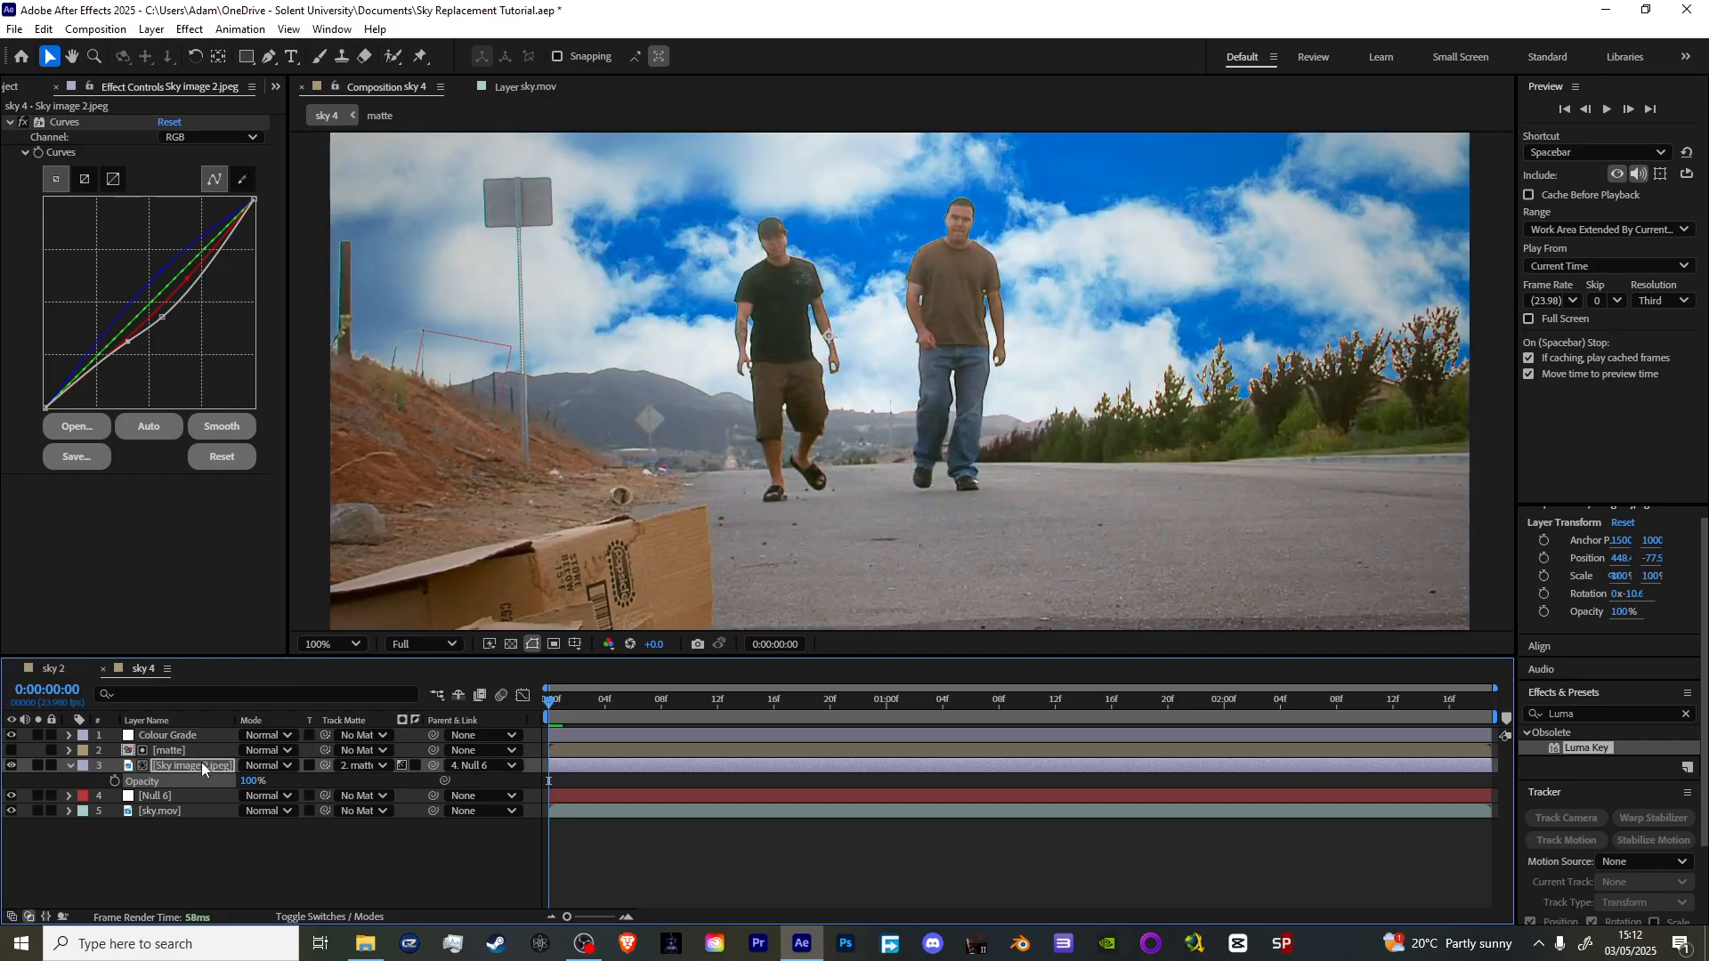
- Lower the opacity of the Sky image 2.jpeg layer to 51% and inspect the clouds across the frame
{"action": "left_click_drag", "start_coordinate": [252, 784], "coordinate": [217, 788]}
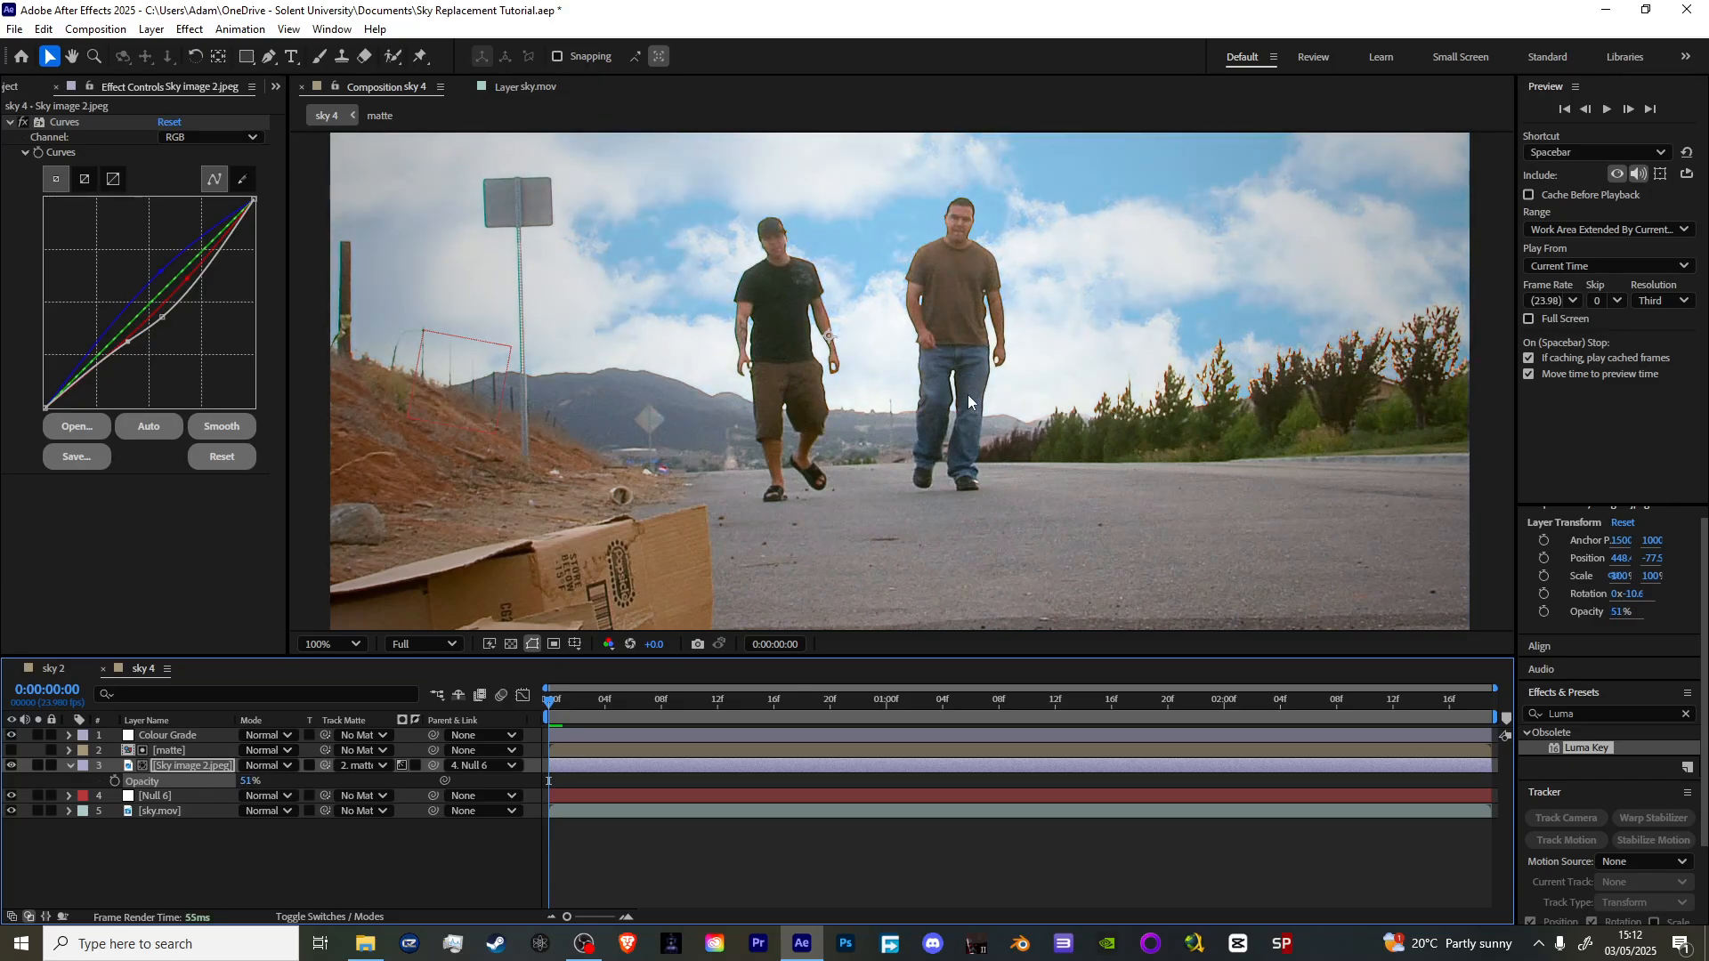
{"action": "scroll", "coordinate": [984, 311], "scroll_direction": "down", "scroll_amount": 1}
{"action": "scroll", "coordinate": [929, 266], "scroll_direction": "up", "scroll_amount": 1}
{"action": "key", "text": "h"}
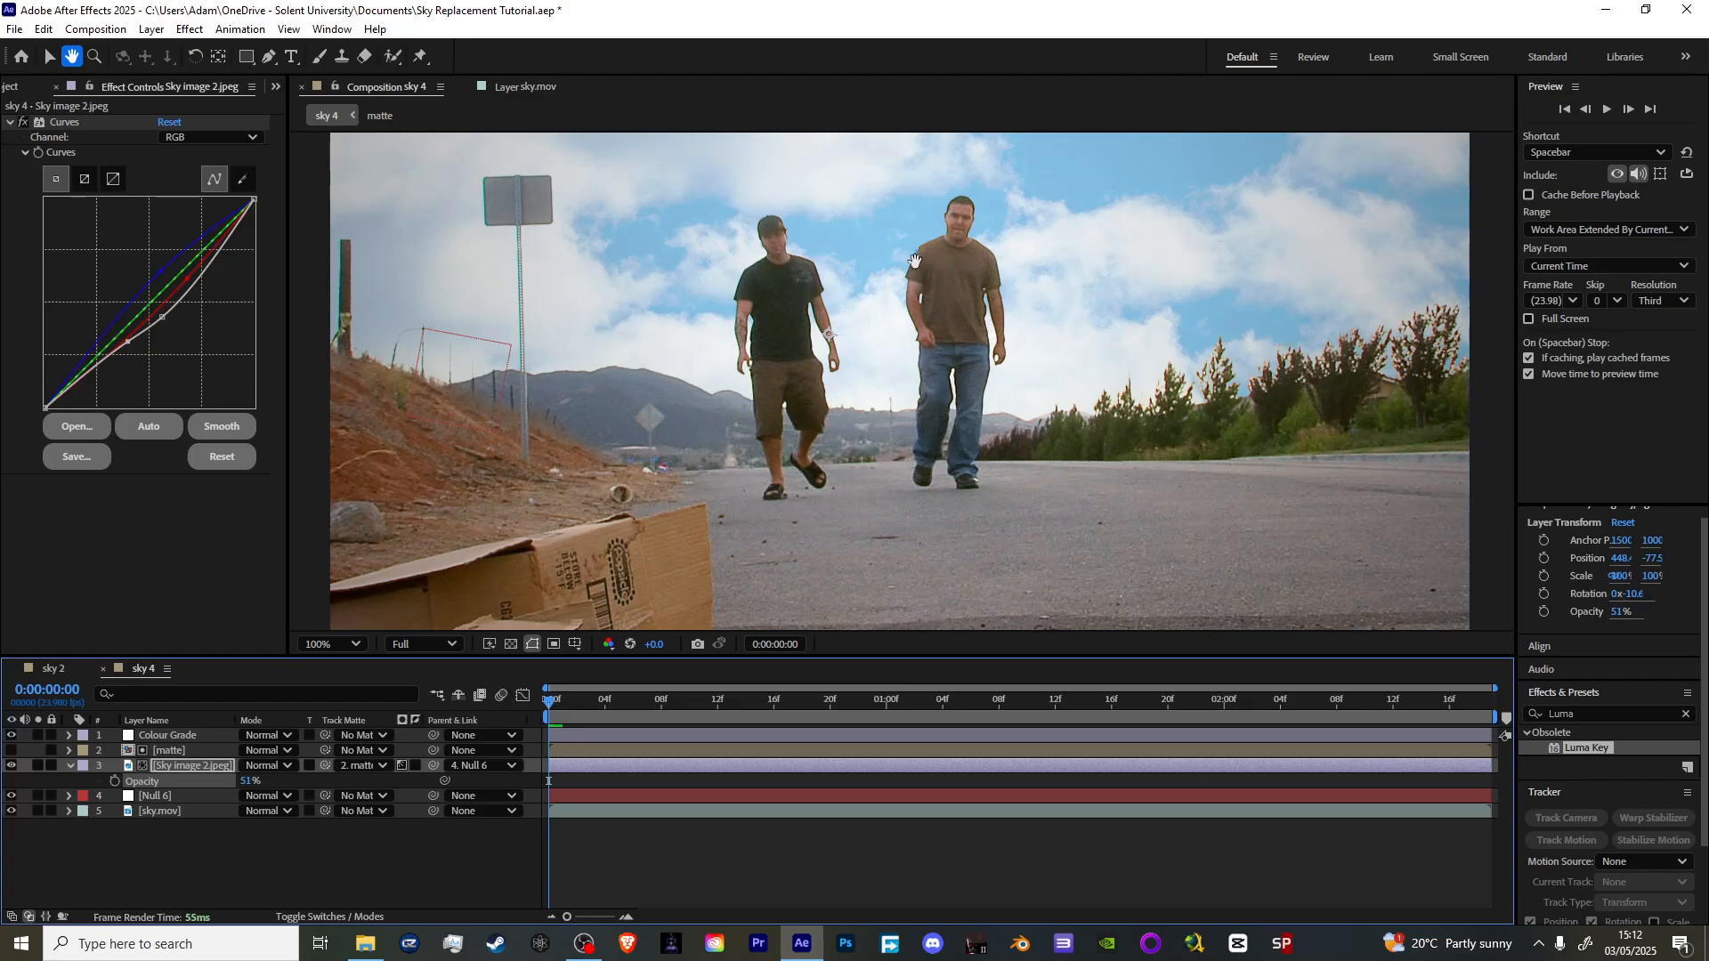
{"action": "left_click_drag", "start_coordinate": [1199, 228], "coordinate": [767, 403]}
{"action": "left_click_drag", "start_coordinate": [535, 425], "coordinate": [834, 217]}
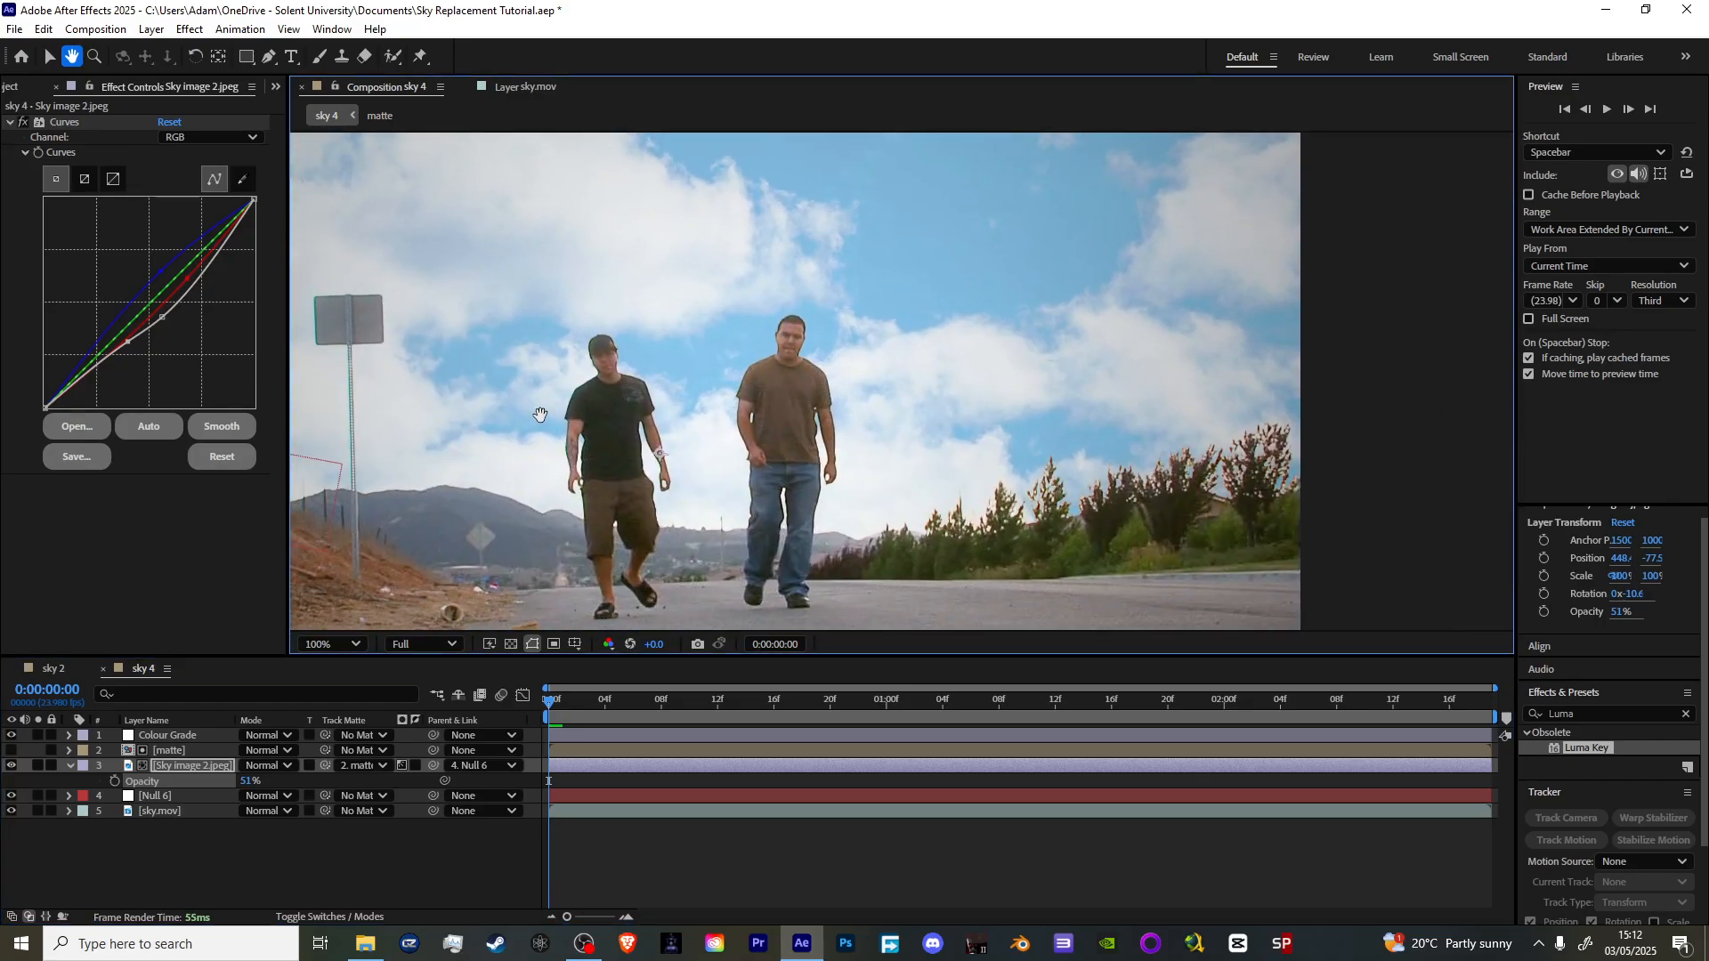
{"action": "key", "text": "v"}
{"action": "left_click", "coordinate": [56, 87]}
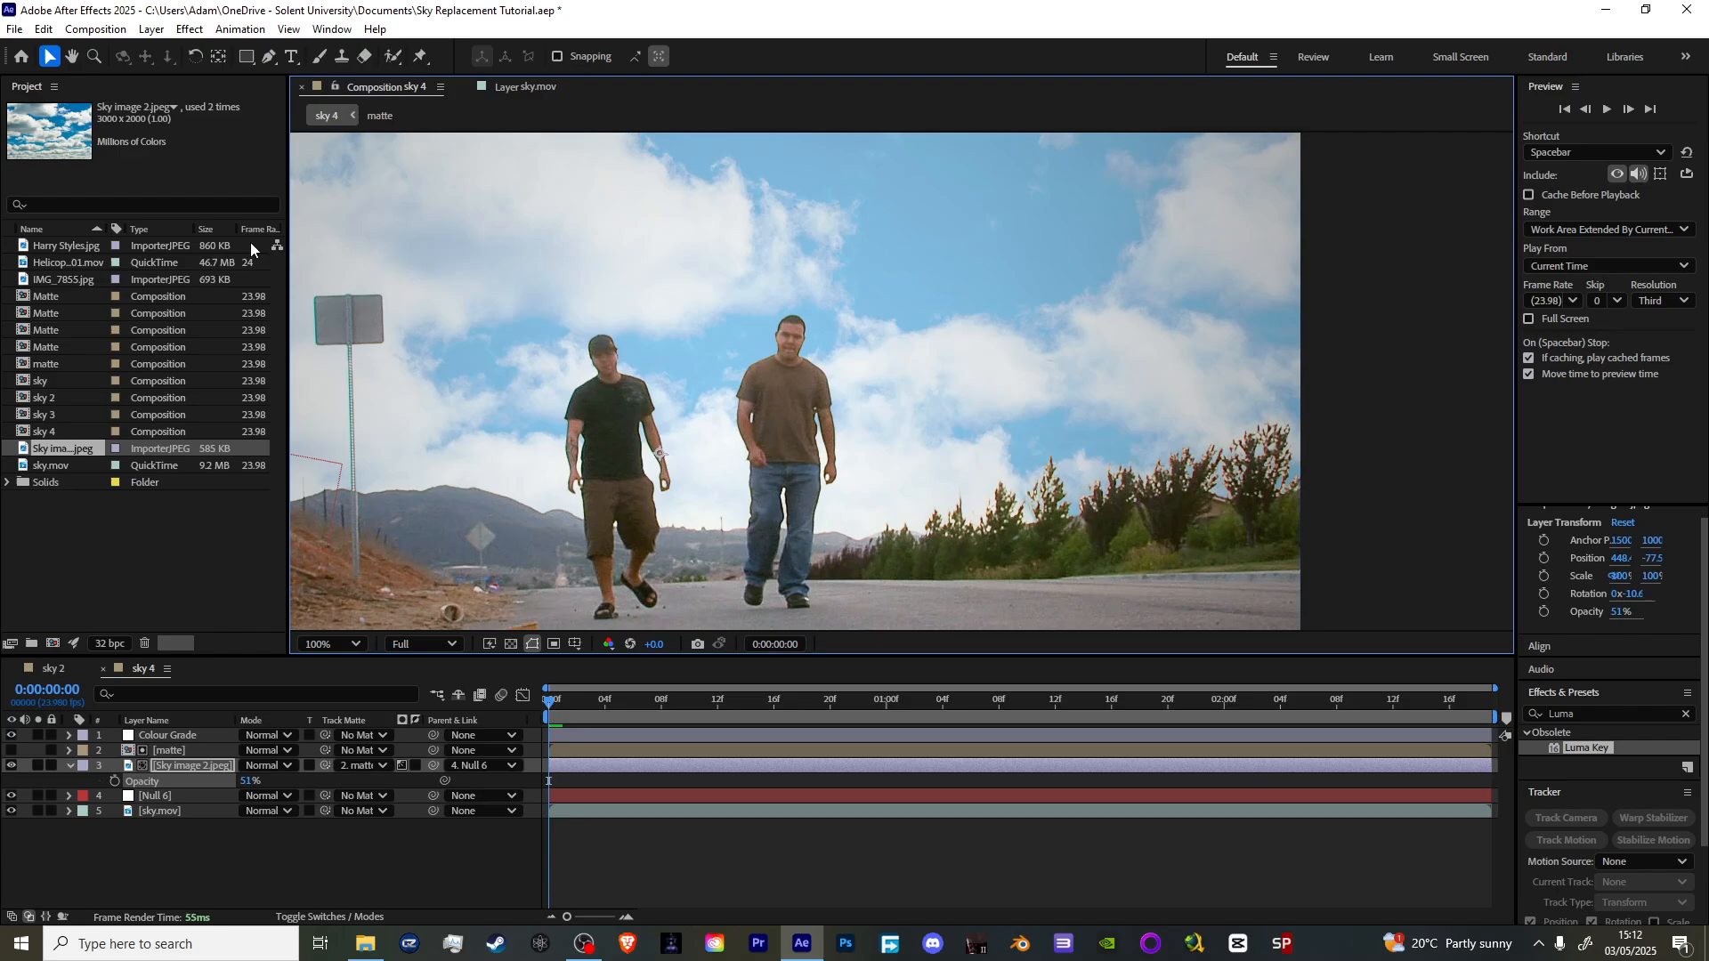
{"action": "key", "text": "comma"}
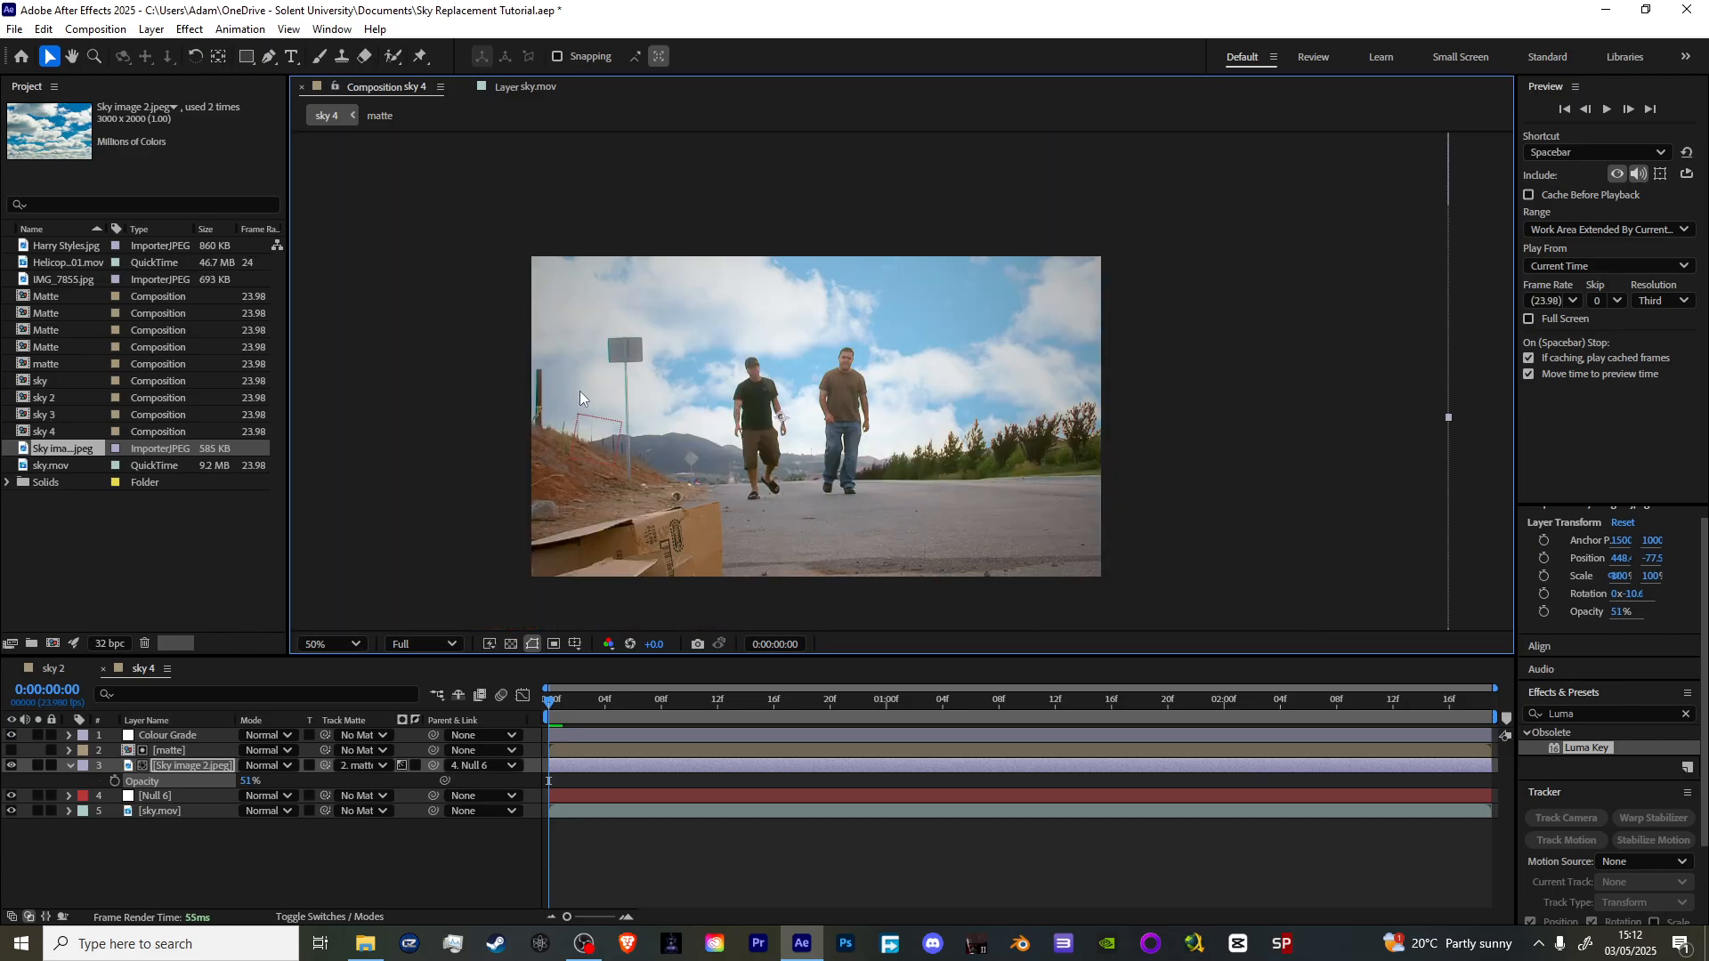
- Hide the Sky image 2.jpeg layer and create a 1280 x 720 px solid in light blue 2EBDFF
{"action": "left_click", "coordinate": [51, 765]}
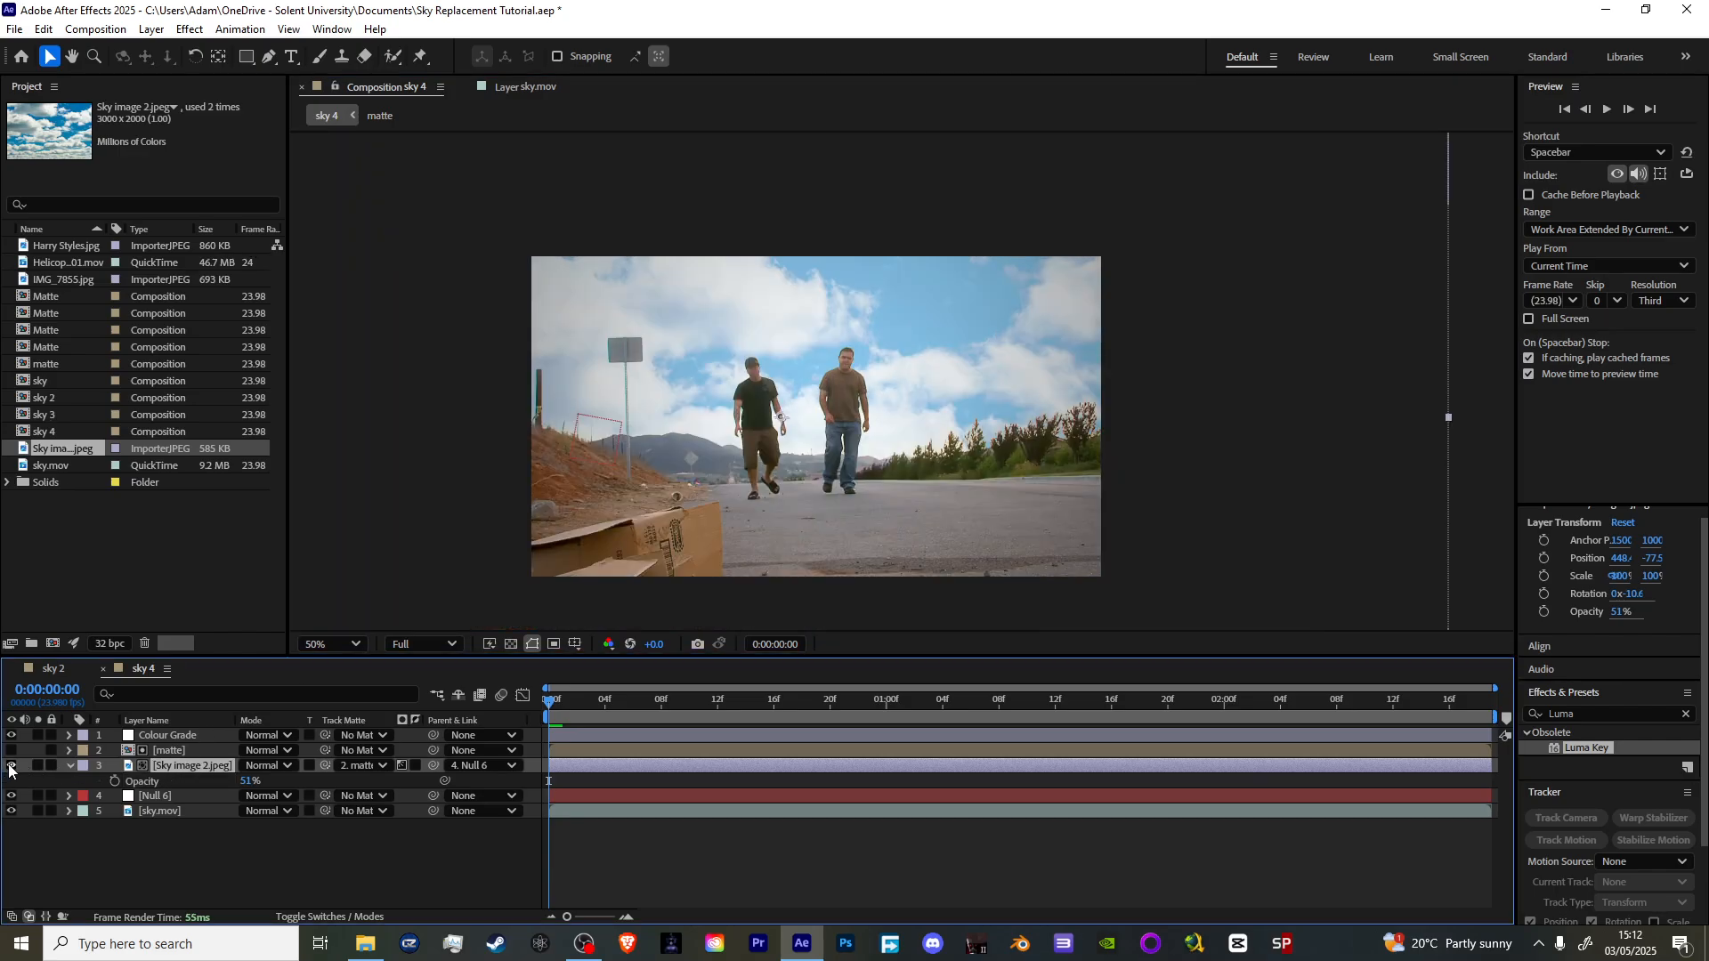
{"action": "left_click", "coordinate": [10, 766]}
{"action": "right_click", "coordinate": [832, 362]}
{"action": "right_click", "coordinate": [349, 868]}
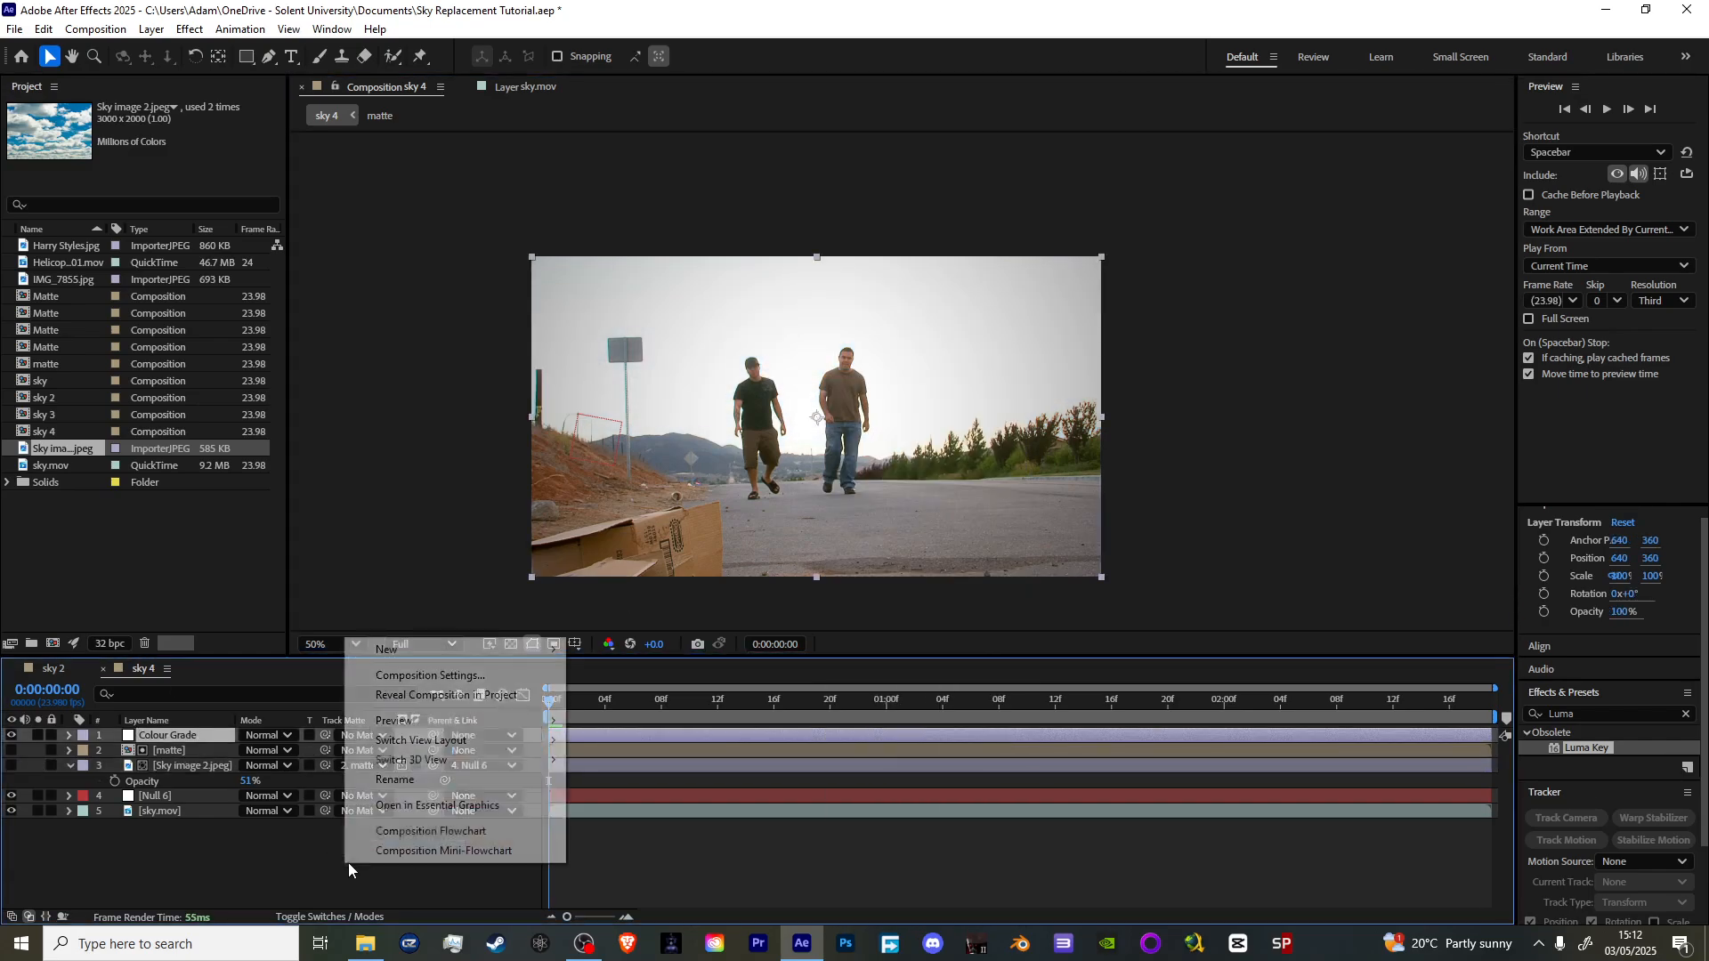
{"action": "mouse_move", "coordinate": [400, 649]}
{"action": "left_click", "coordinate": [679, 694]}
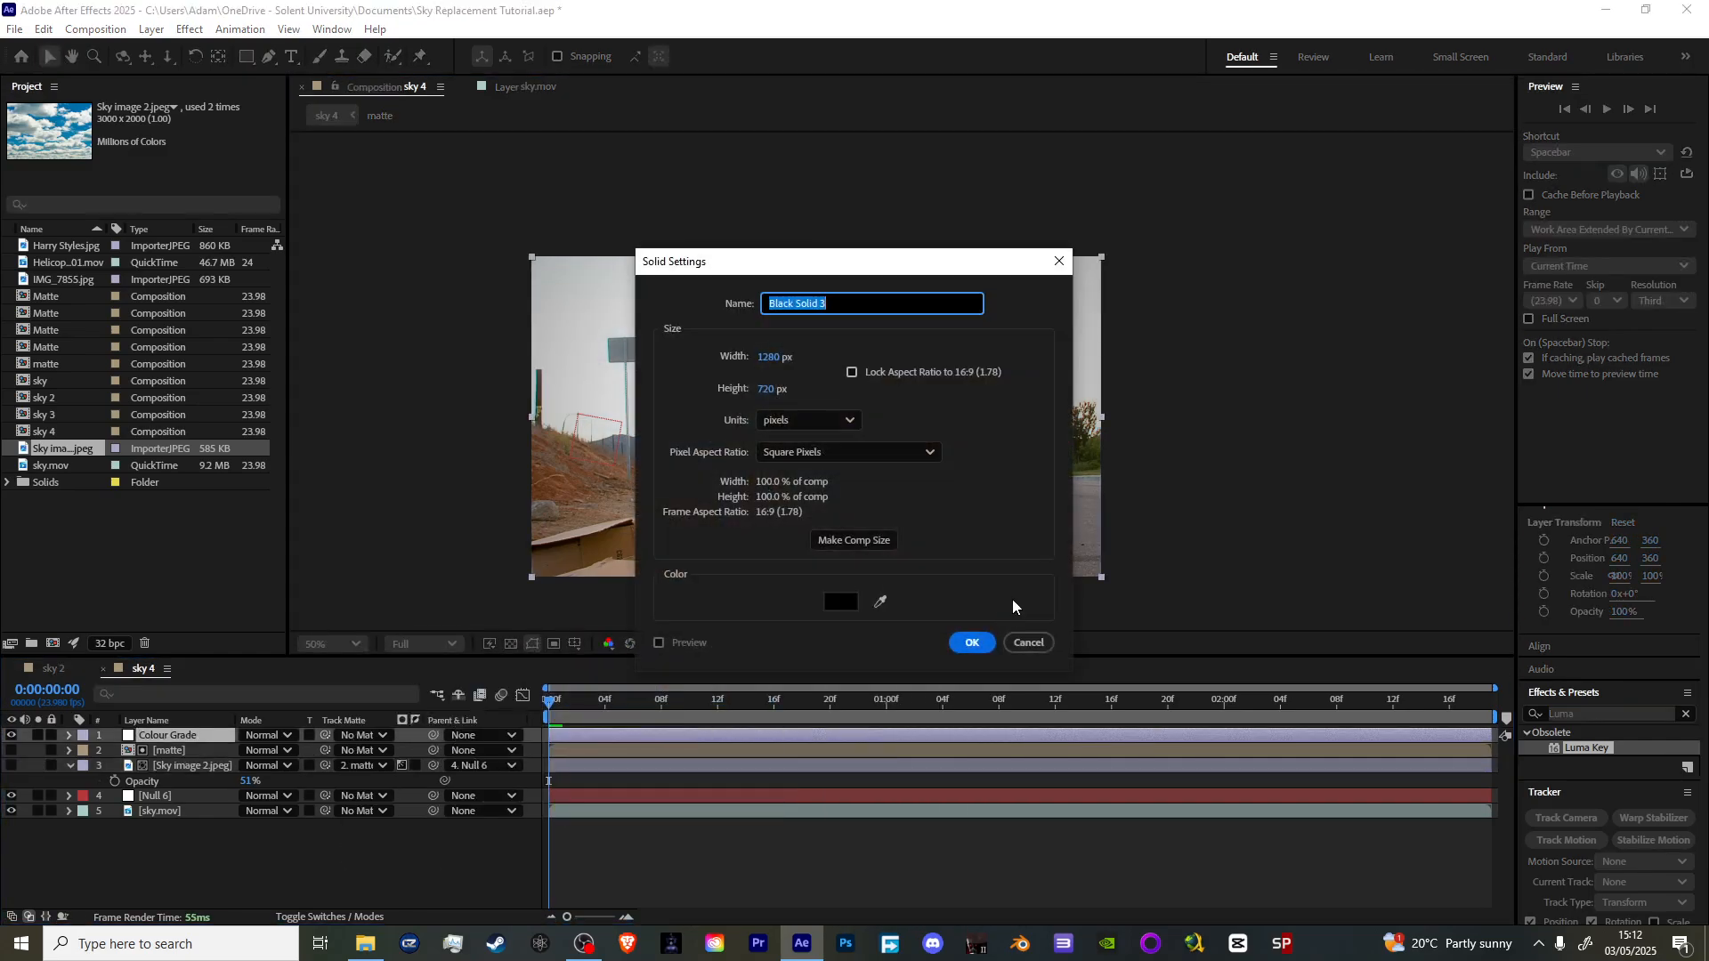
{"action": "left_click", "coordinate": [840, 602]}
{"action": "left_click", "coordinate": [895, 461]}
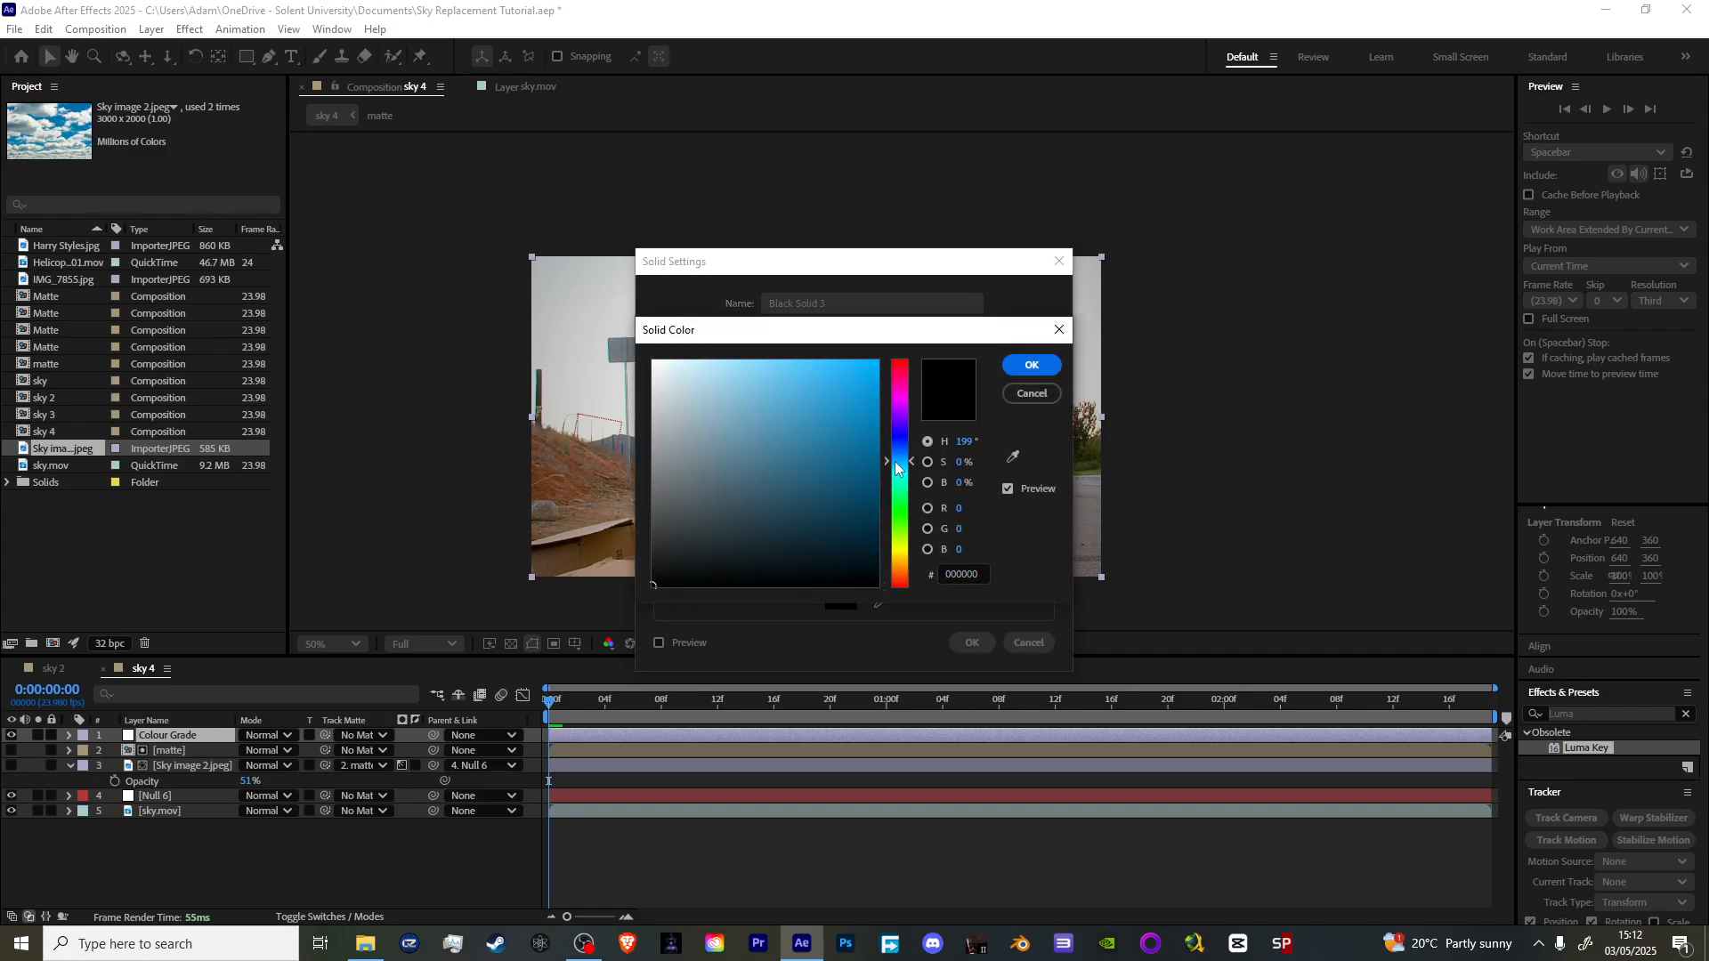
{"action": "left_click_drag", "start_coordinate": [878, 455], "coordinate": [838, 355]}
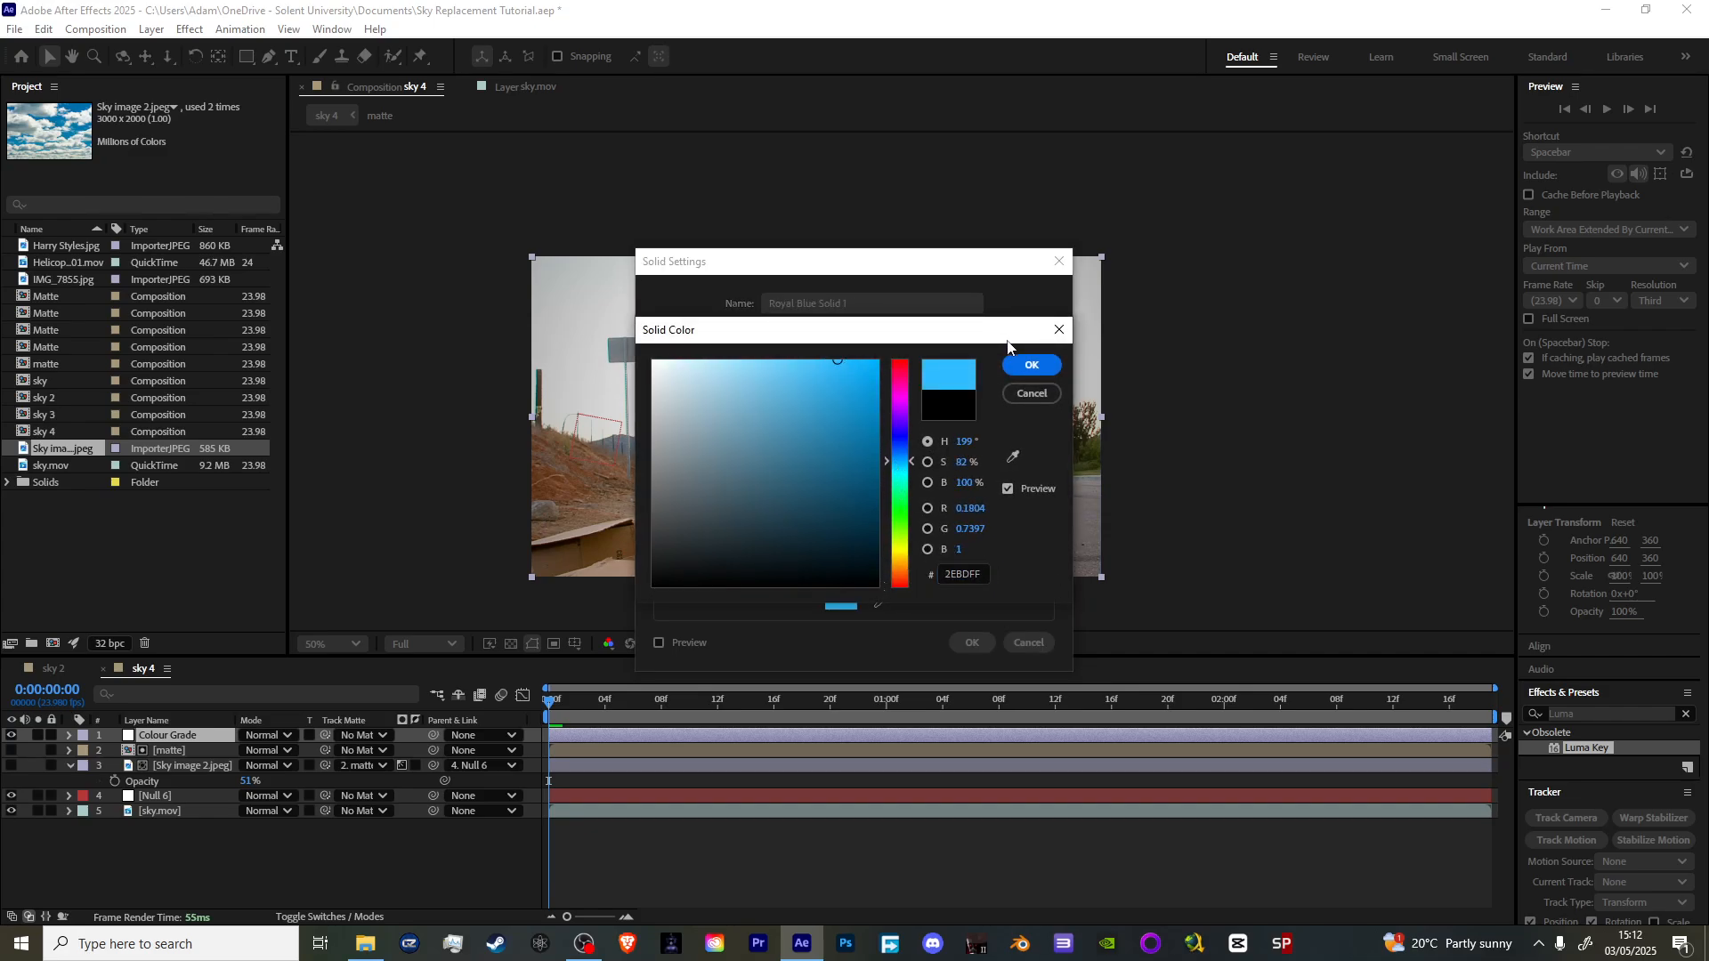
{"action": "left_click", "coordinate": [1032, 365]}
{"action": "left_click", "coordinate": [979, 643]}
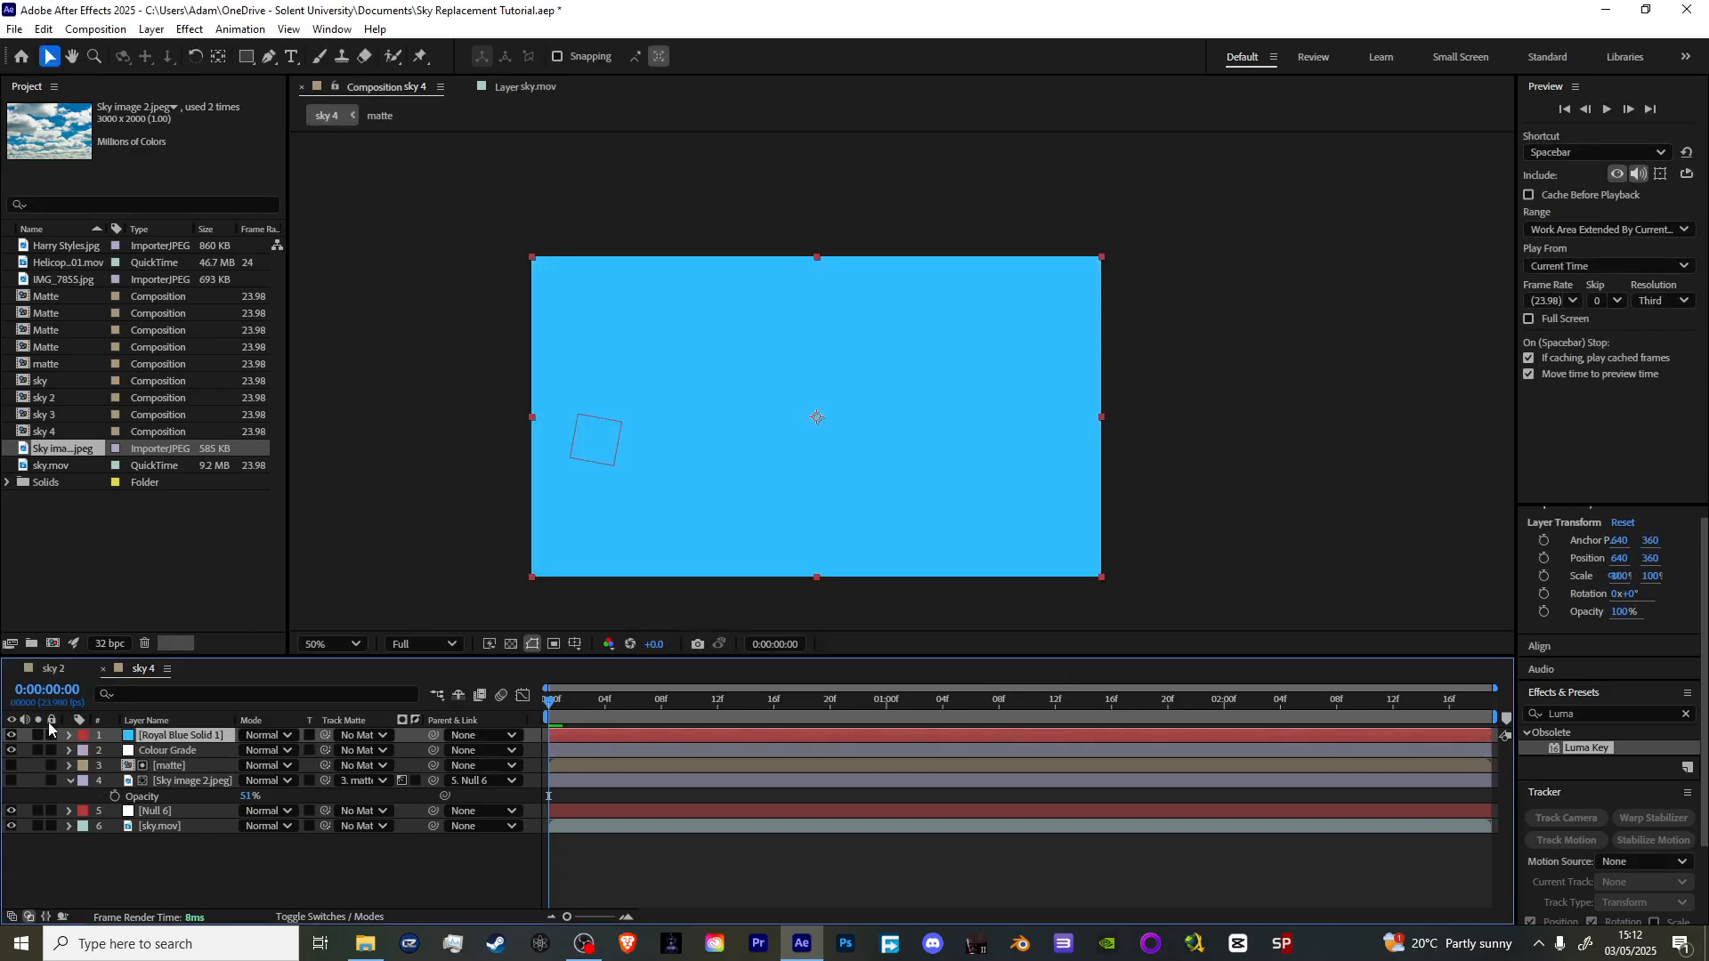
- Mask the blue solid with a rectangle covering roughly the upper three quarters of the frame, and feather the mask by 304 pixels
{"action": "left_click", "coordinate": [12, 735]}
{"action": "left_click", "coordinate": [11, 735]}
{"action": "left_click", "coordinate": [247, 56]}
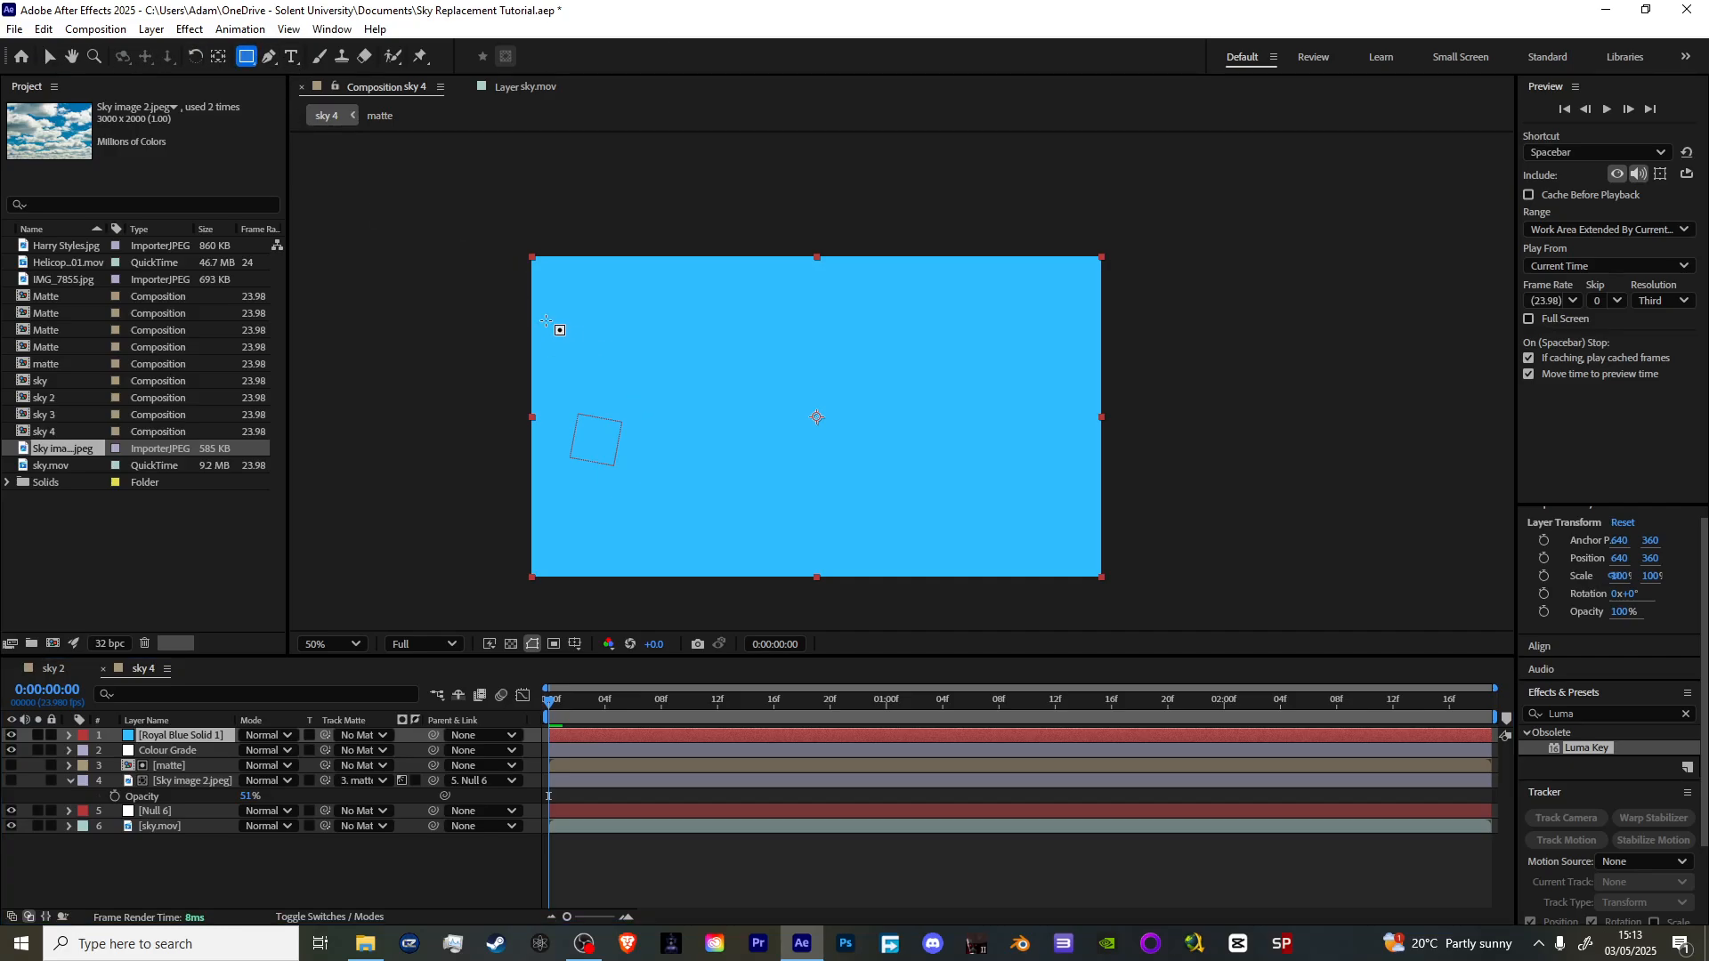
{"action": "left_click_drag", "start_coordinate": [494, 245], "coordinate": [1169, 495]}
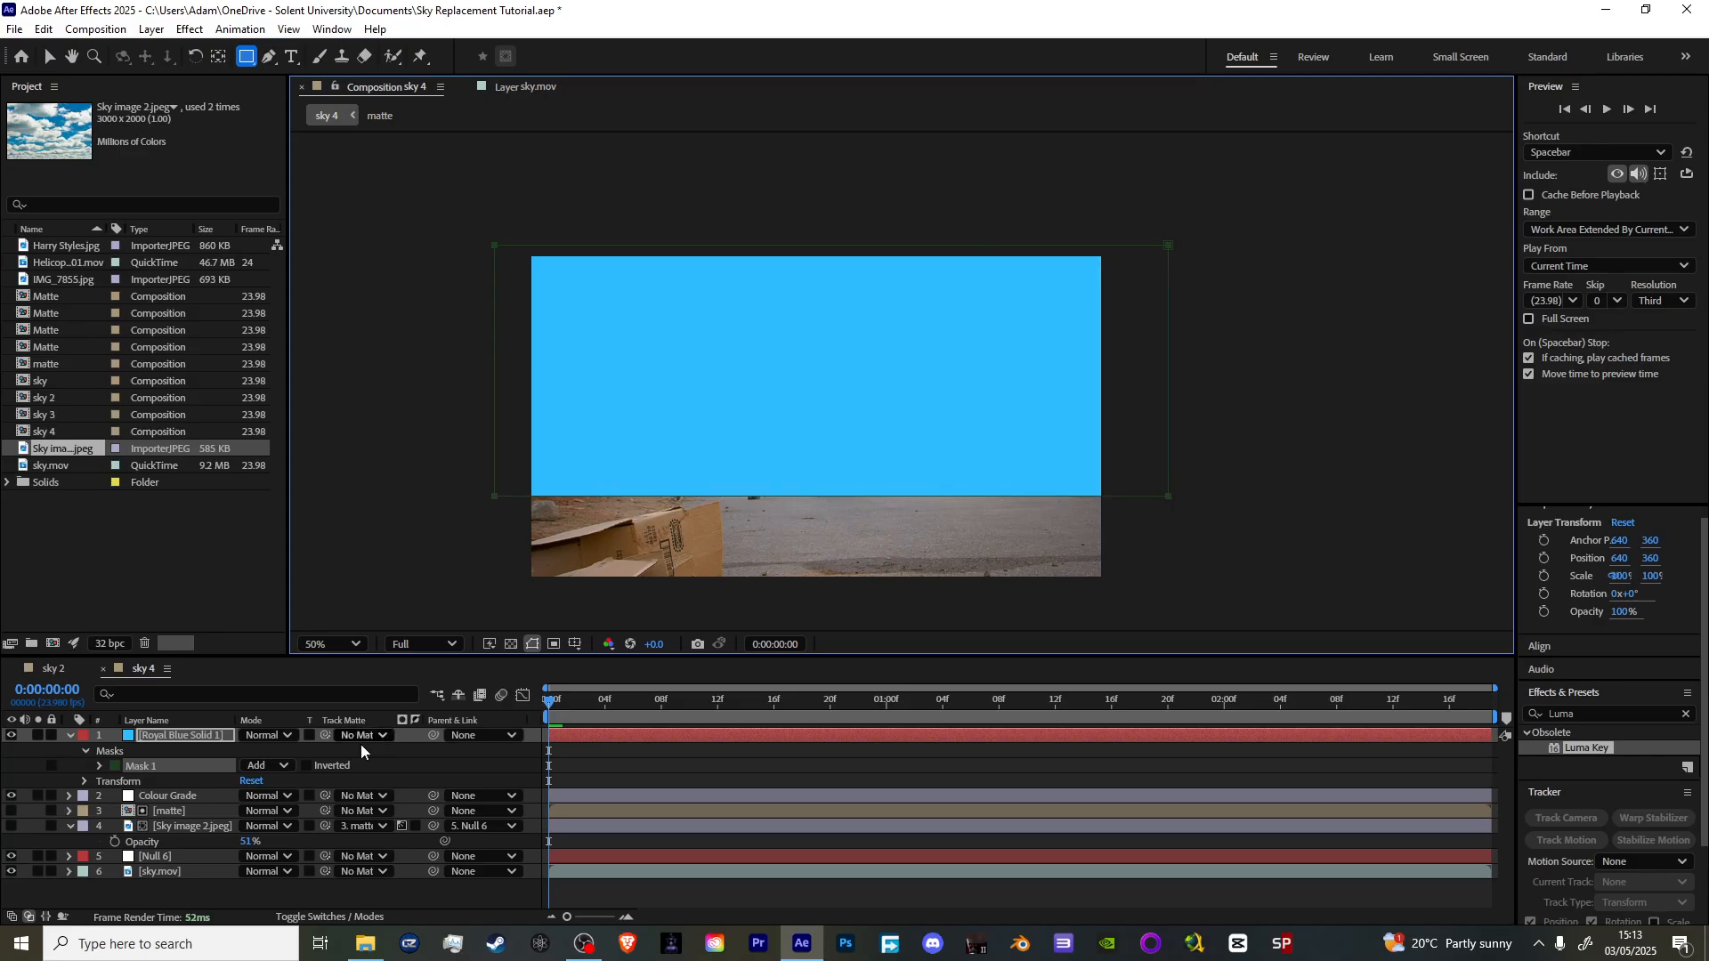
{"action": "left_click", "coordinate": [208, 721]}
{"action": "double_click", "coordinate": [208, 731]}
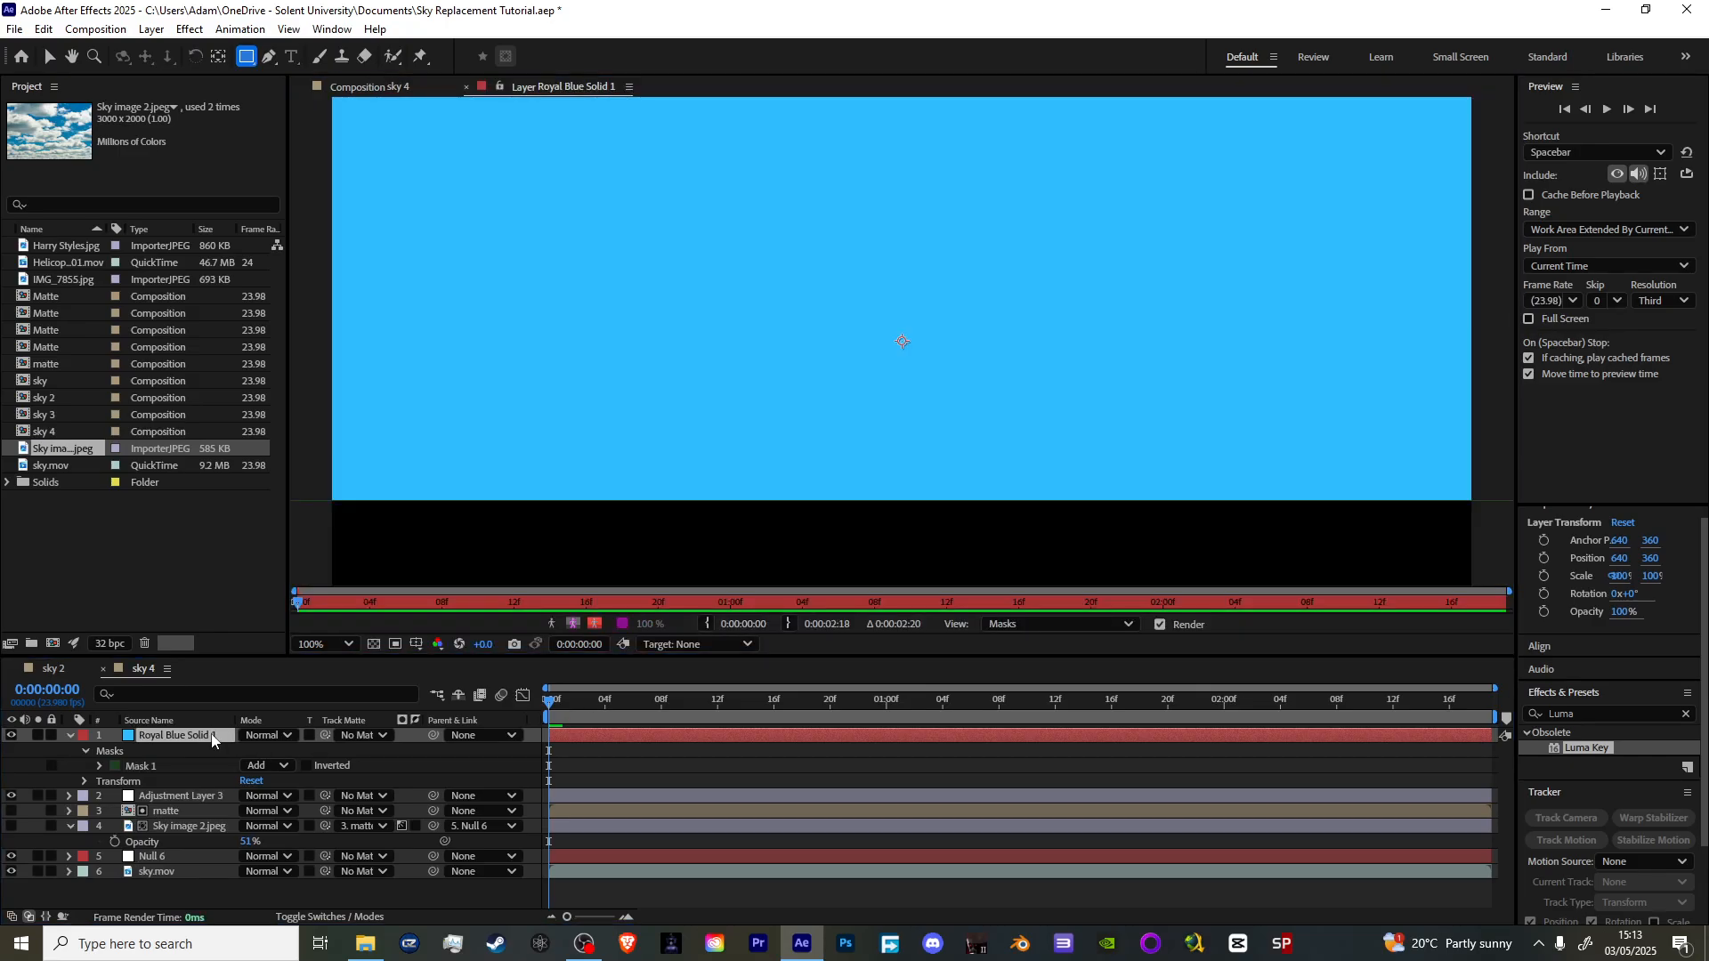
{"action": "left_click", "coordinate": [386, 87]}
{"action": "key", "text": "f"}
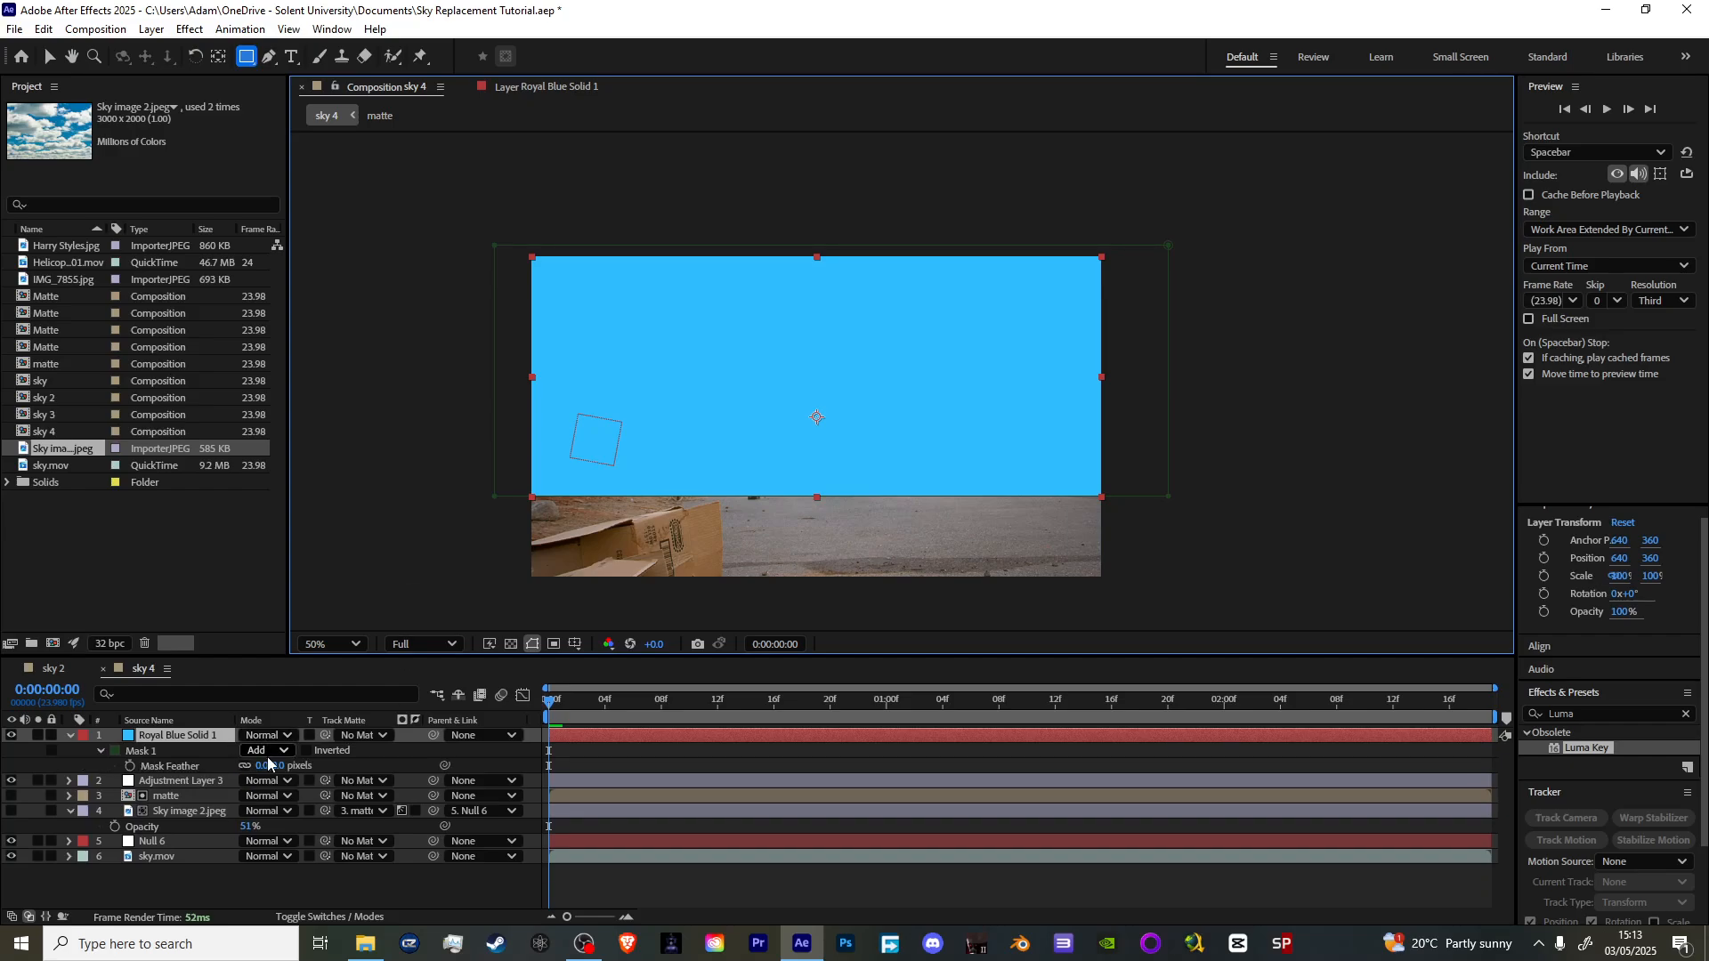
{"action": "left_click_drag", "start_coordinate": [260, 767], "coordinate": [356, 767]}
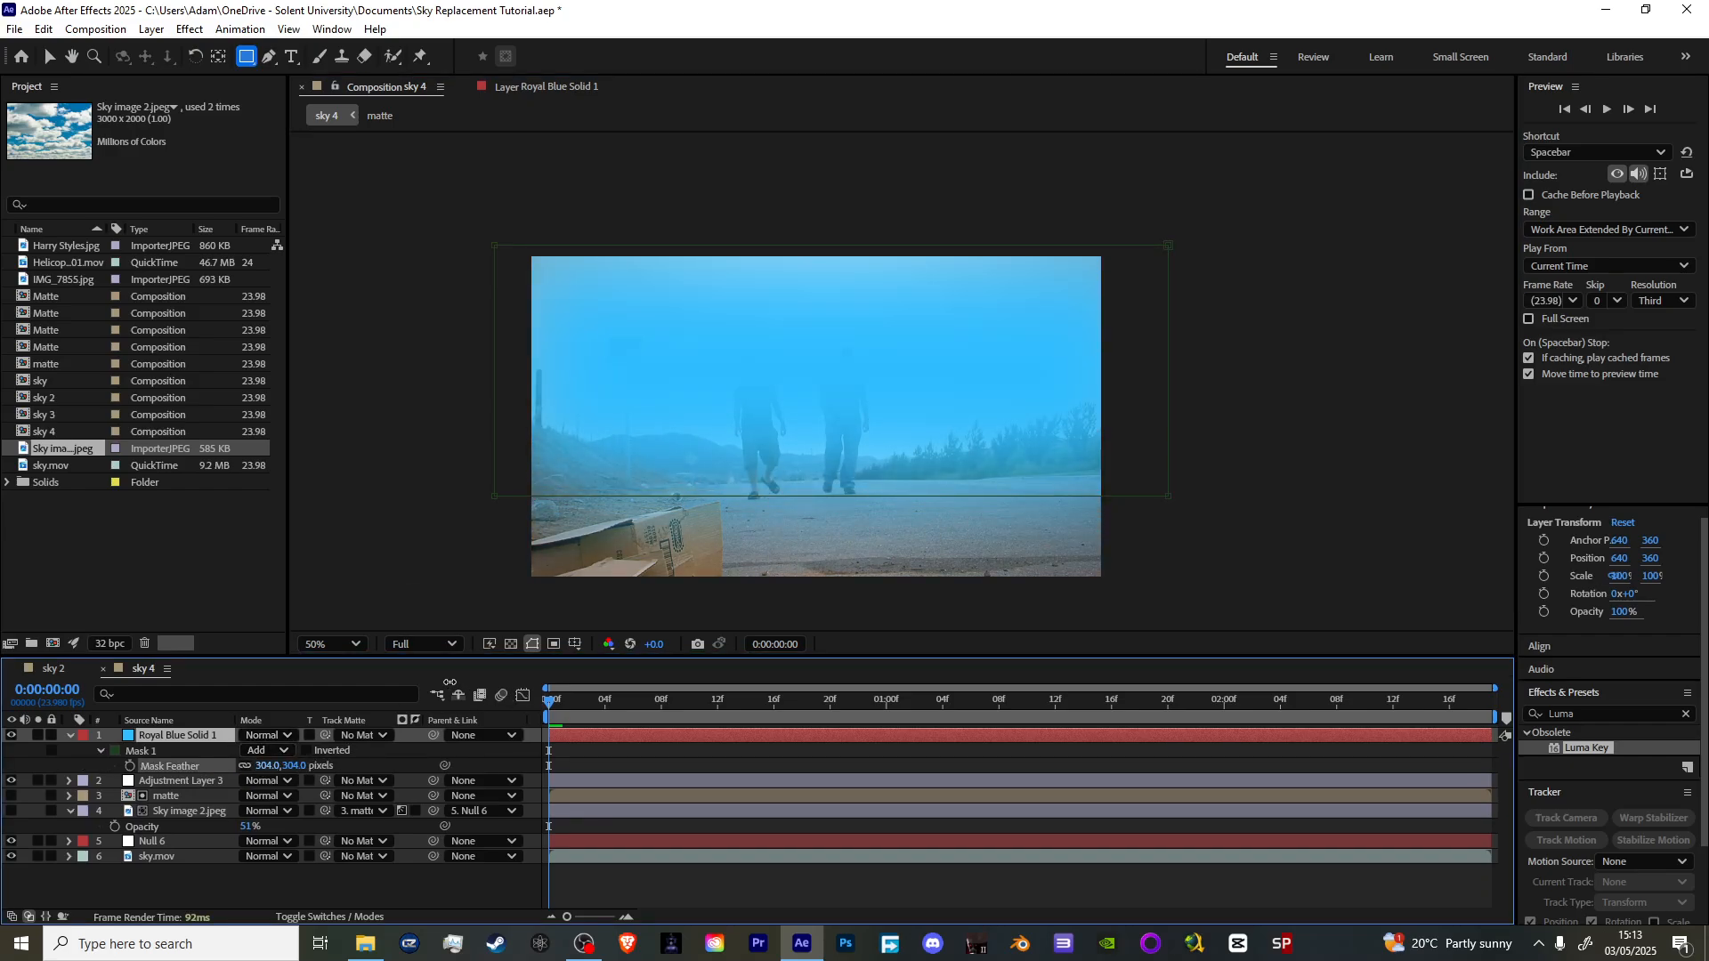
- Lower the blue solid's opacity to about 12%
{"action": "left_click", "coordinate": [203, 737]}
{"action": "key", "text": "t"}
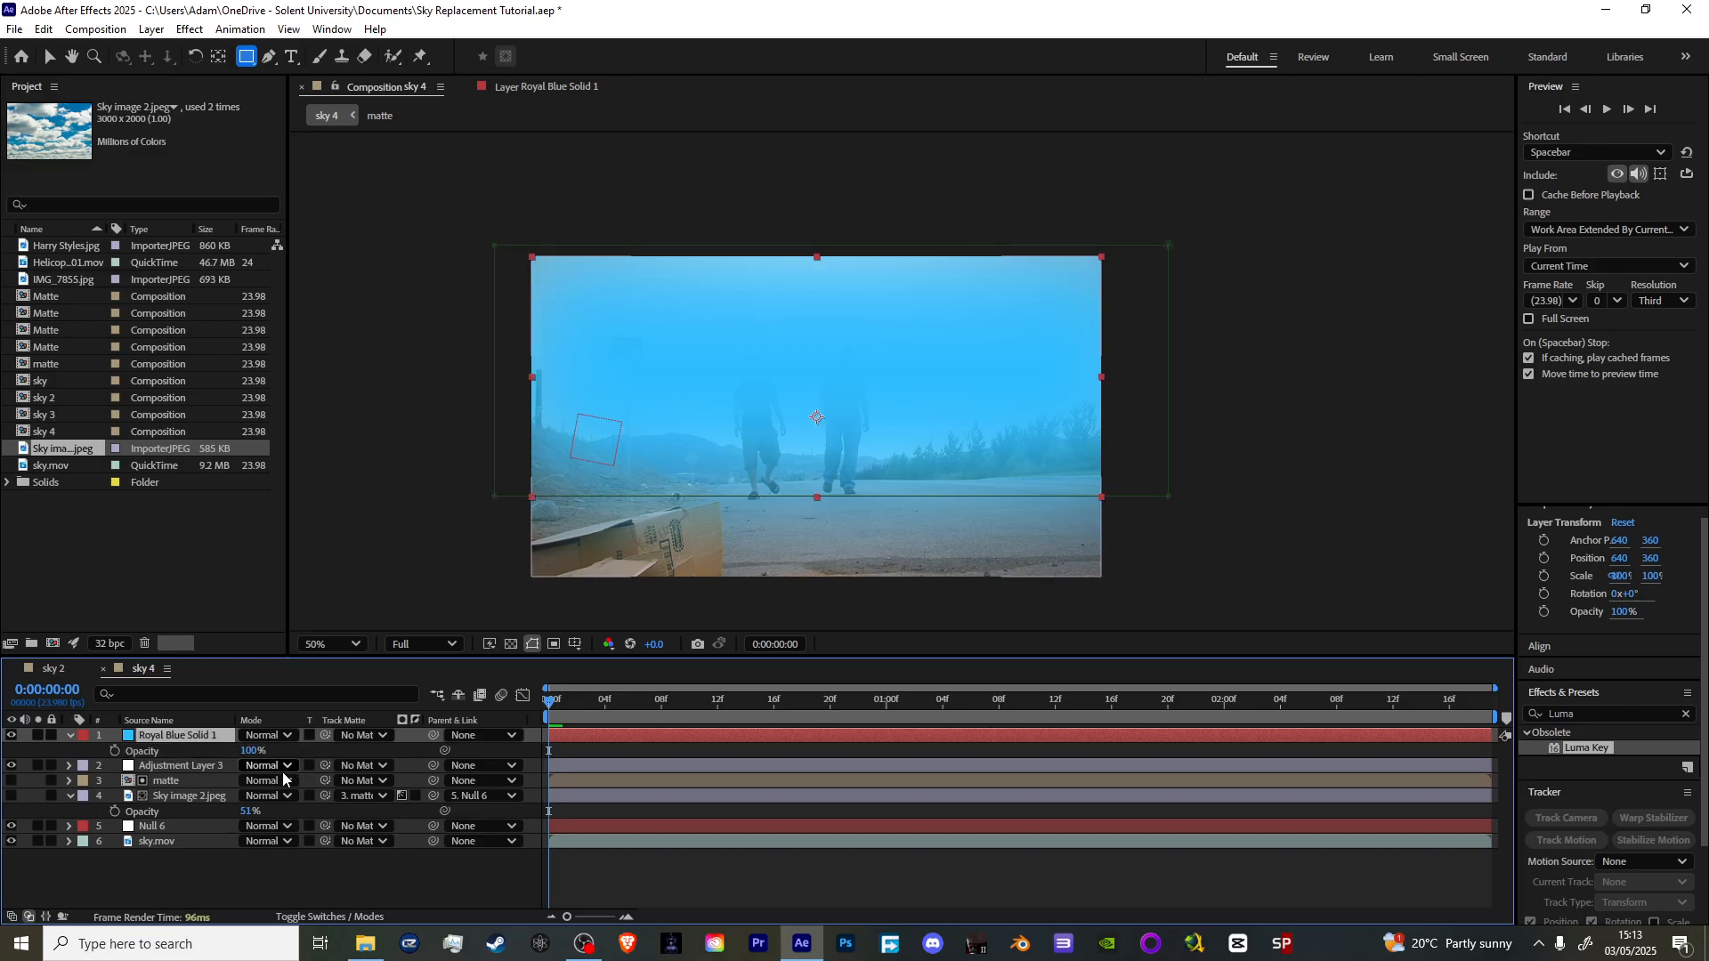
{"action": "left_click_drag", "start_coordinate": [242, 755], "coordinate": [308, 653]}
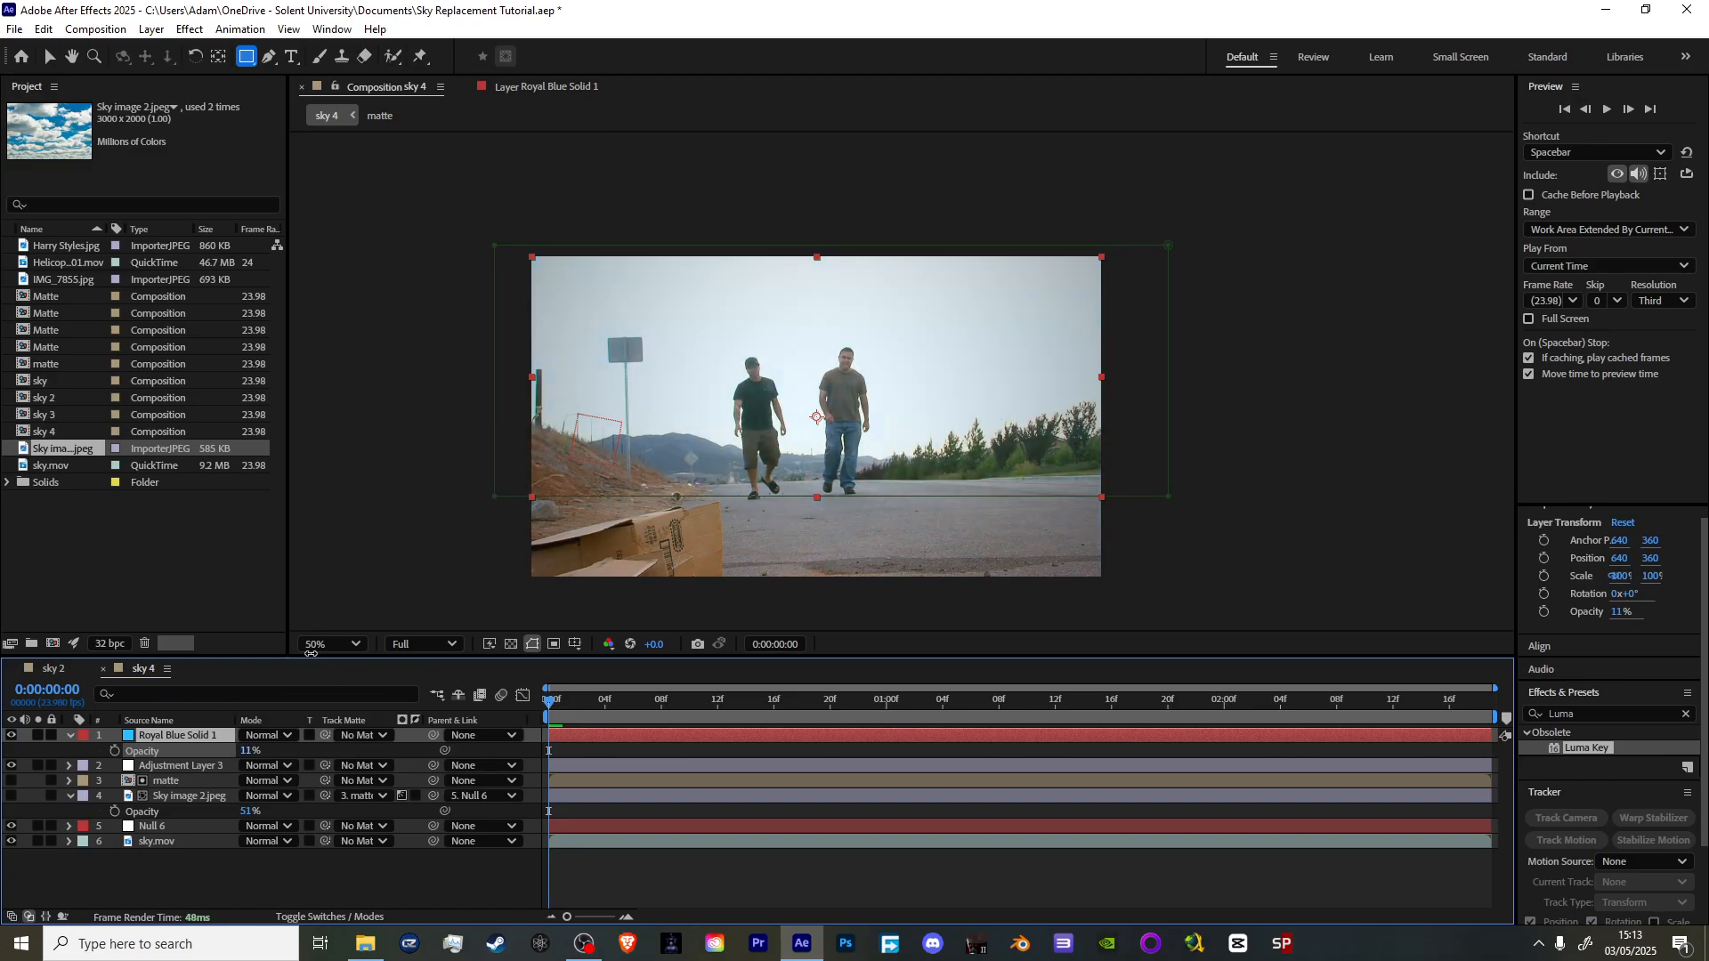
- Place the blue solid beneath the matte layer with matte as its track matte, and set its opacity to 48%
{"action": "left_click_drag", "start_coordinate": [203, 732], "coordinate": [198, 793]}
{"action": "left_click_drag", "start_coordinate": [325, 766], "coordinate": [217, 753]}
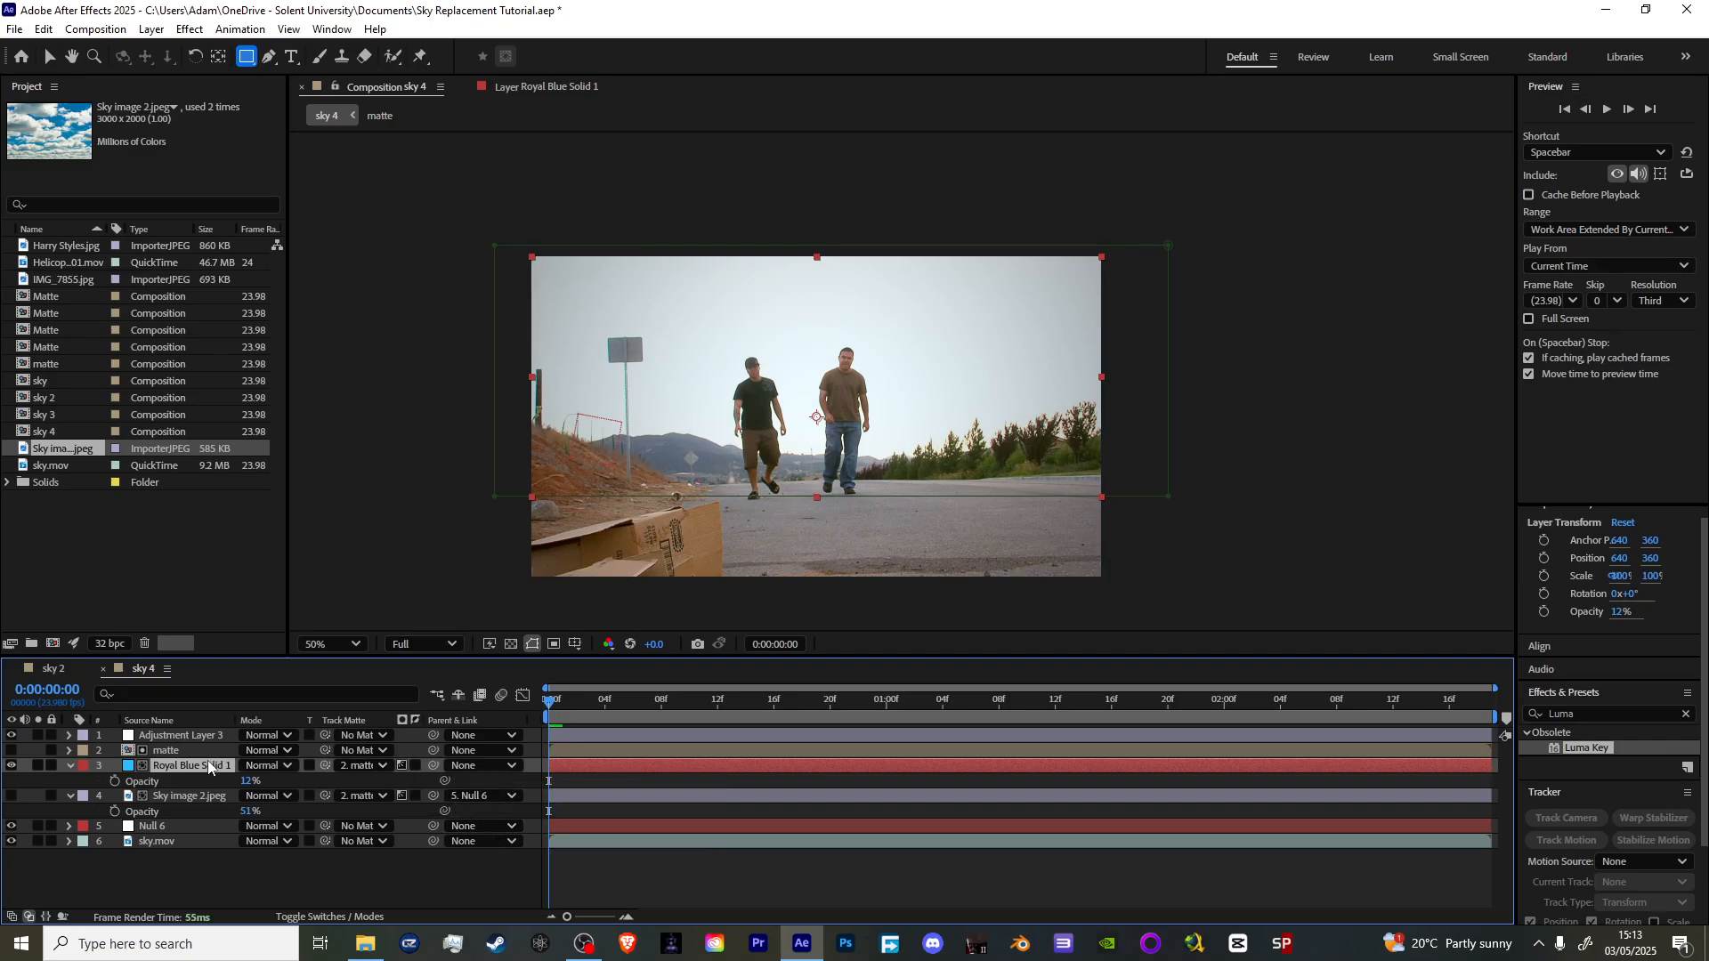
{"action": "key", "text": "t"}
{"action": "key", "text": "t"}
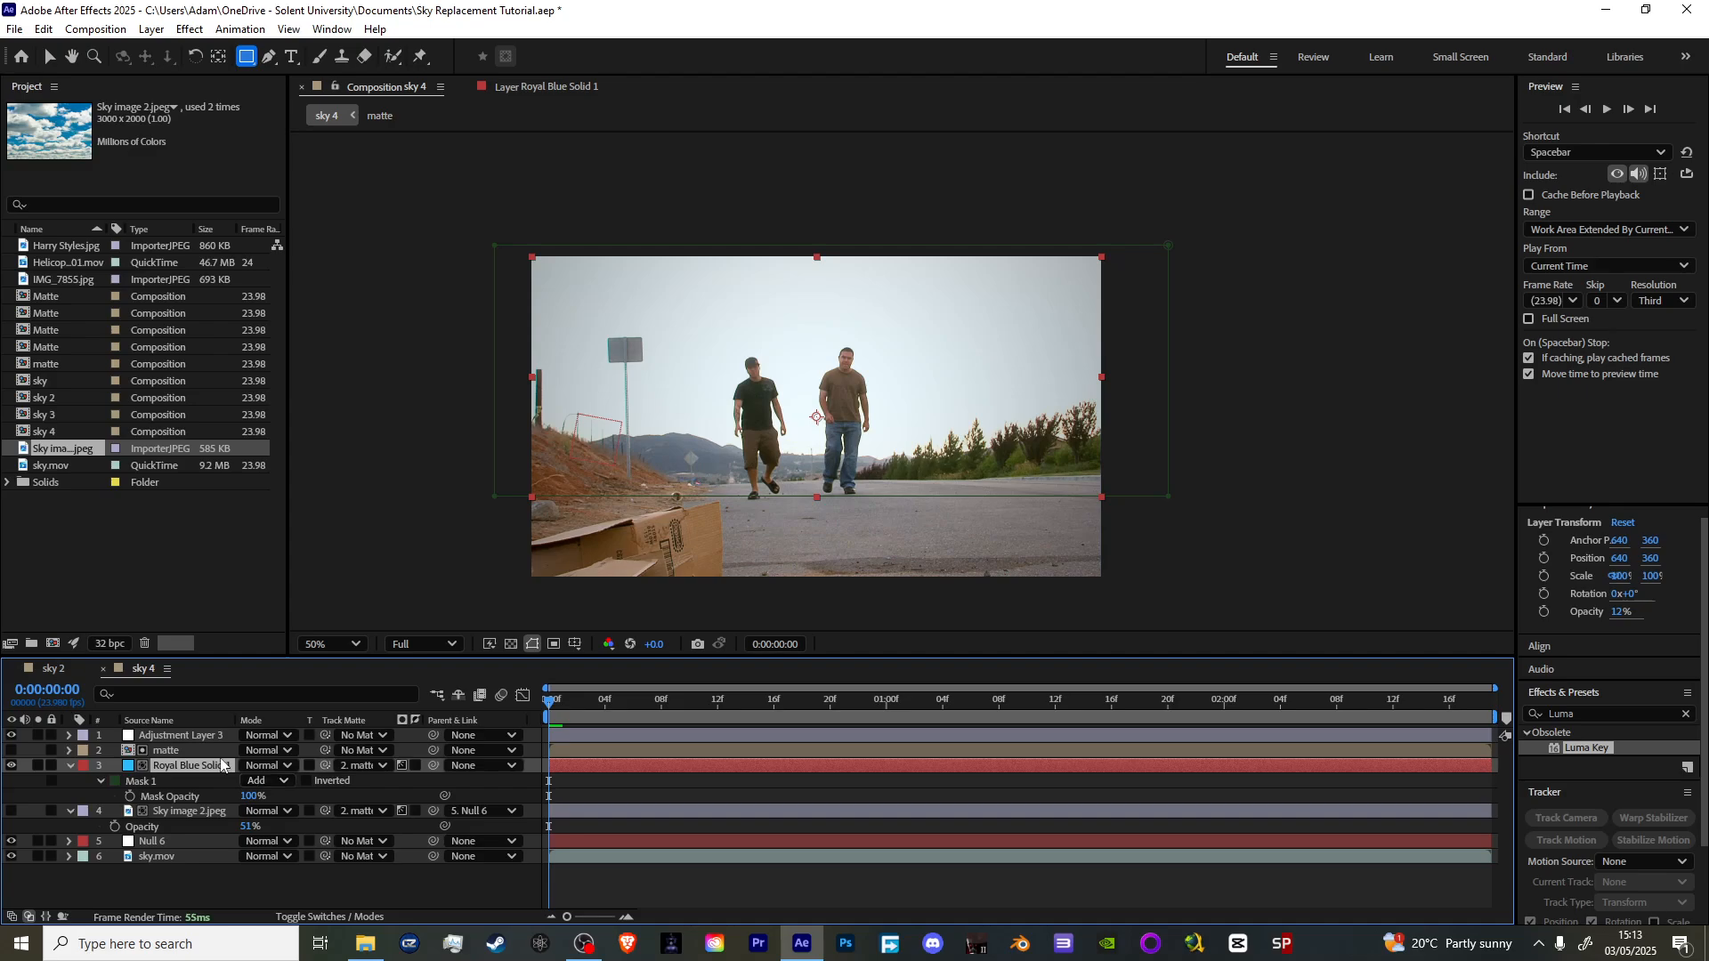
{"action": "key", "text": "t"}
{"action": "left_click_drag", "start_coordinate": [244, 783], "coordinate": [264, 768]}
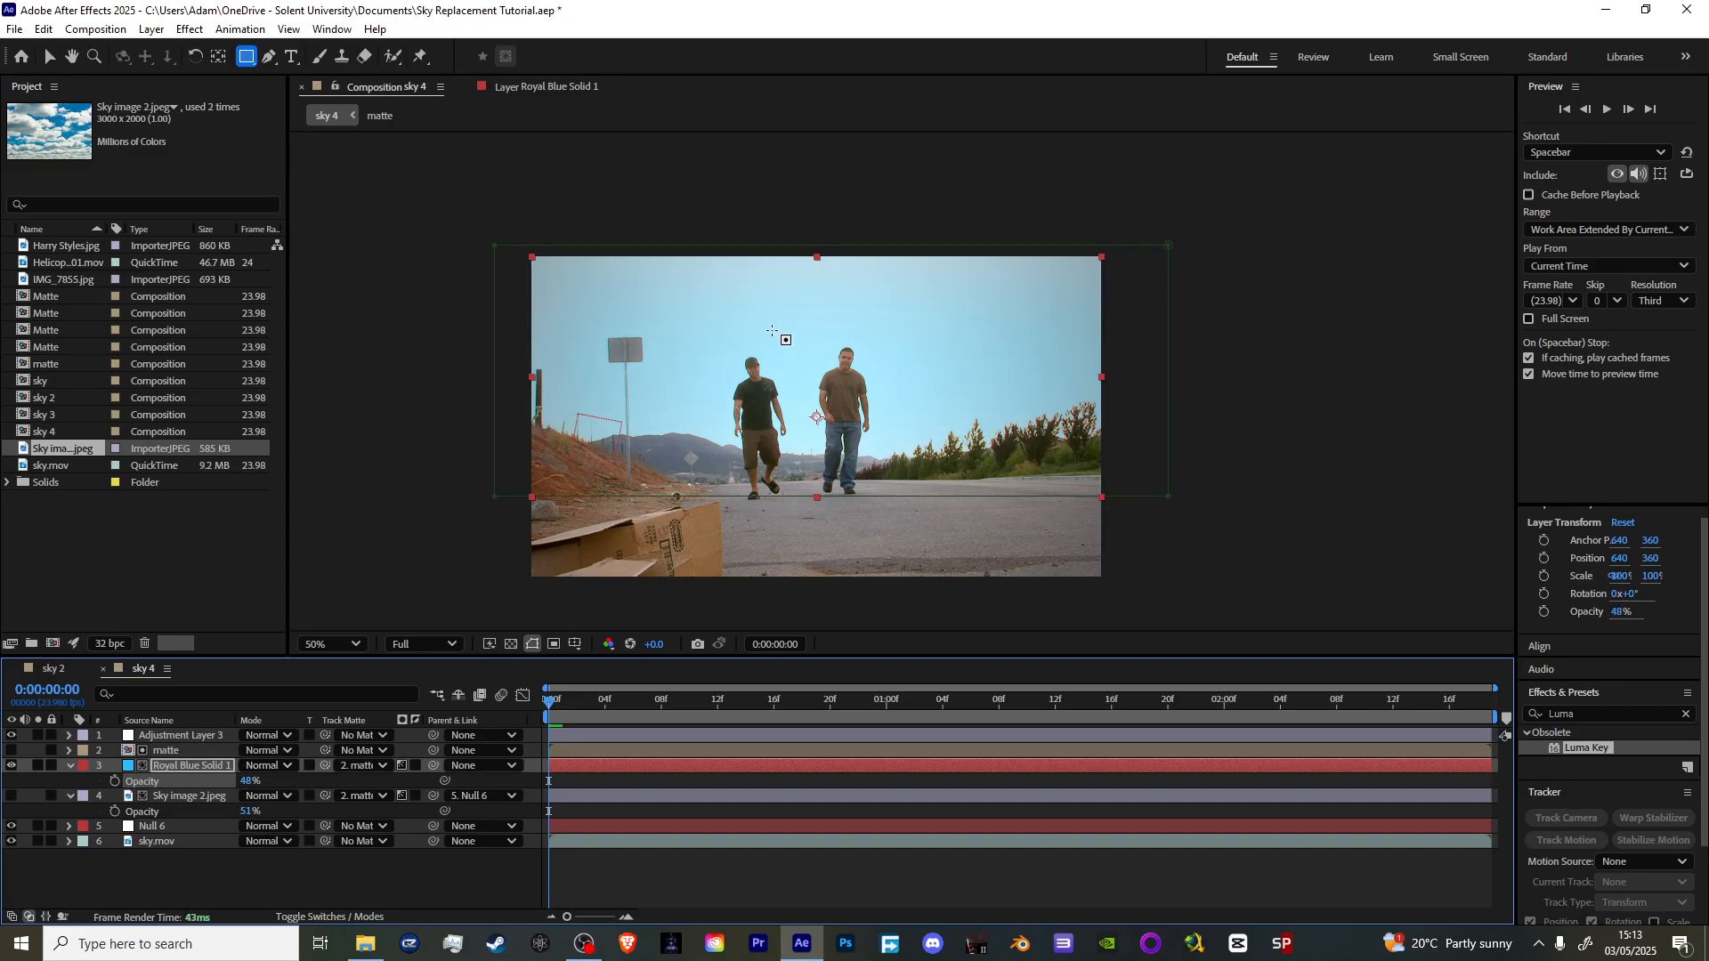
- Move the blue solid up to about 644, 134 and scale it to 123%
{"action": "left_click", "coordinate": [49, 57]}
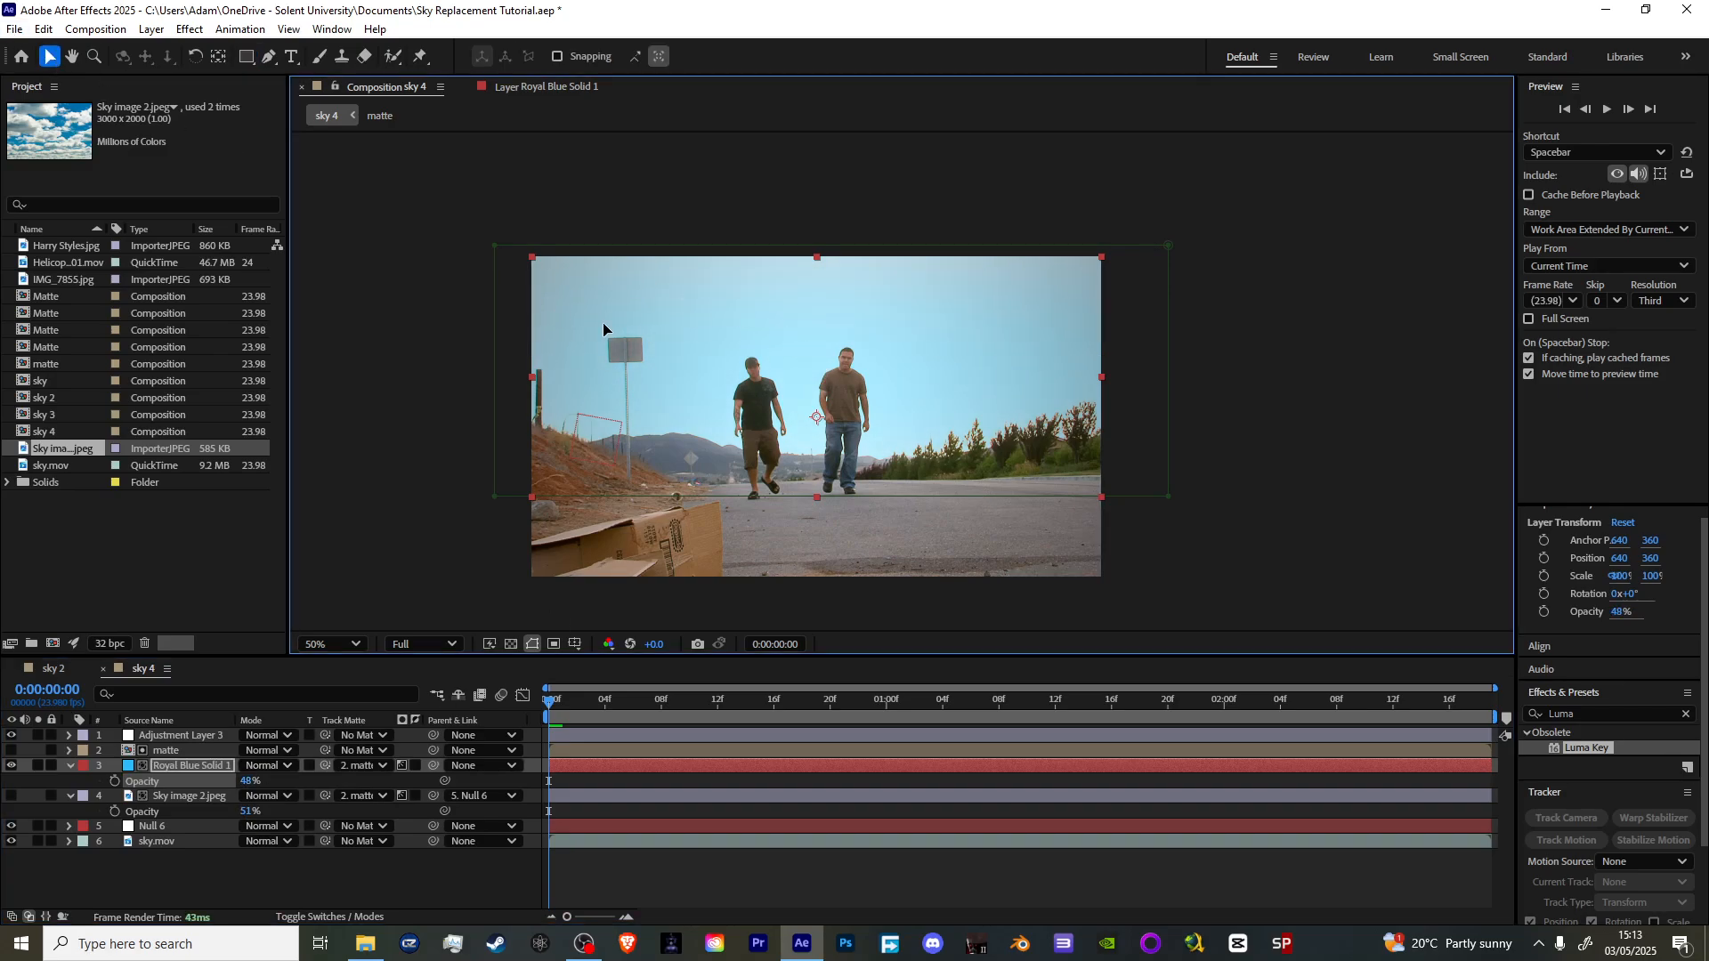
{"action": "left_click_drag", "start_coordinate": [602, 334], "coordinate": [650, 268]}
{"action": "key", "text": "s"}
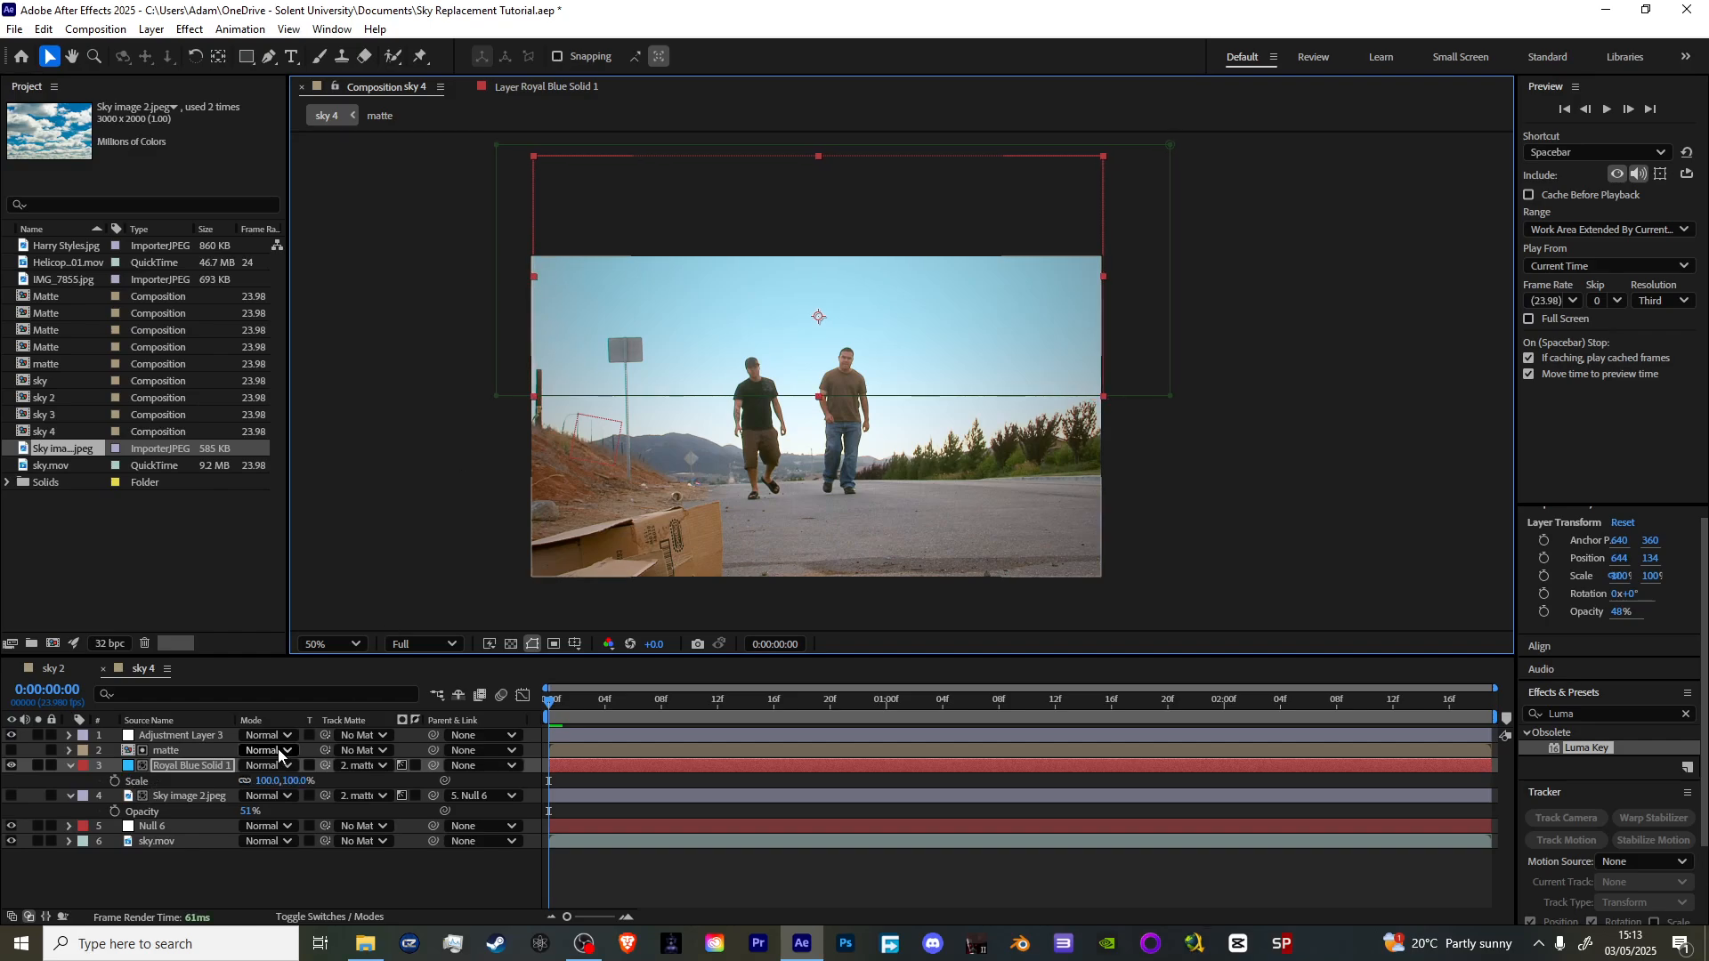
{"action": "left_click_drag", "start_coordinate": [267, 779], "coordinate": [288, 779]}
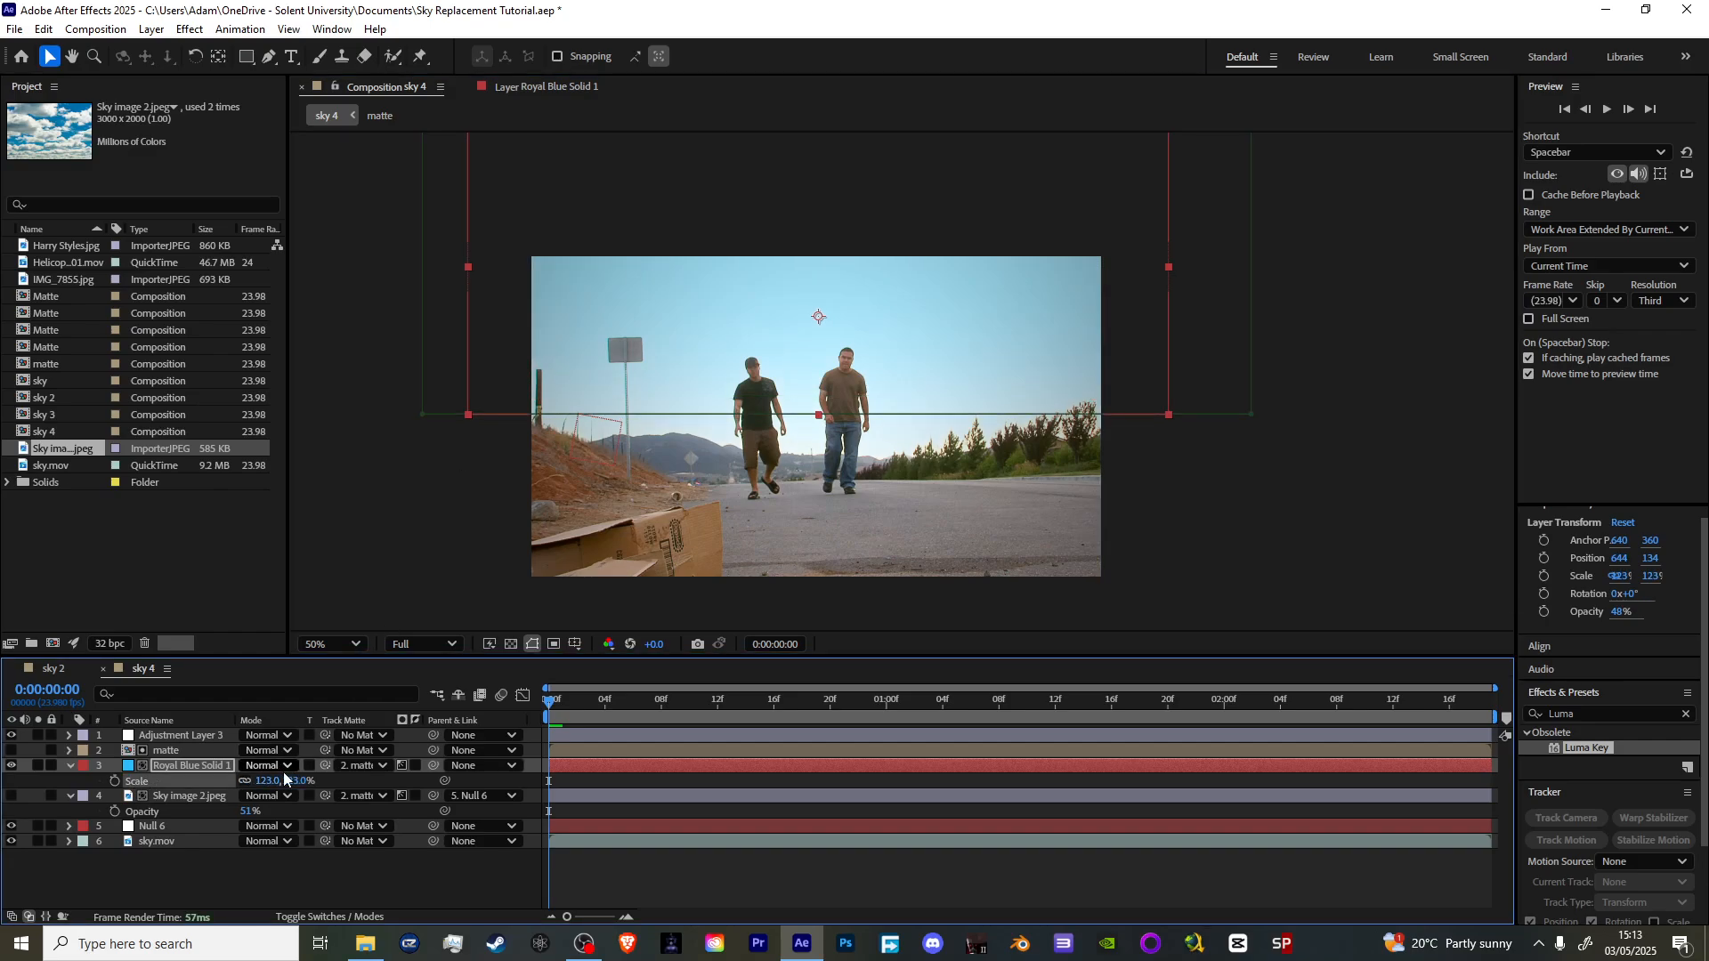
- Preview the blue sky in motion and compare it with the Sky image 2.jpeg layer by toggling the visibility of both layers
{"action": "key", "text": "space"}
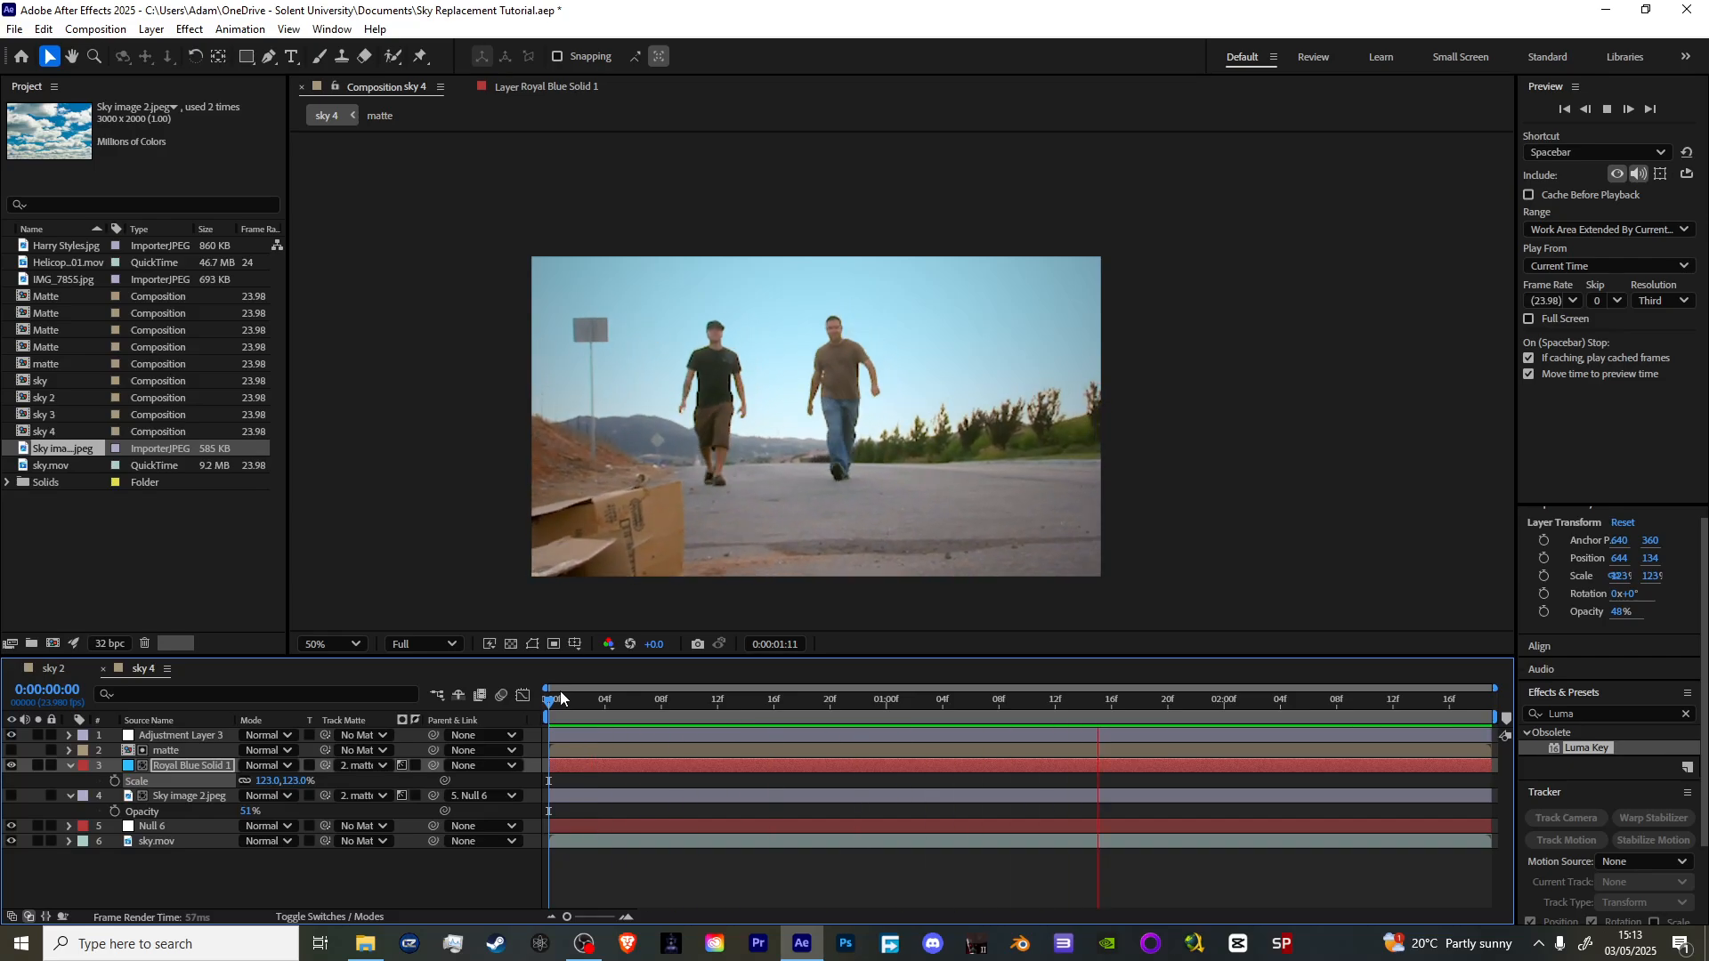
{"action": "key", "text": "space"}
{"action": "scroll", "coordinate": [863, 431], "scroll_direction": "down", "scroll_amount": 2}
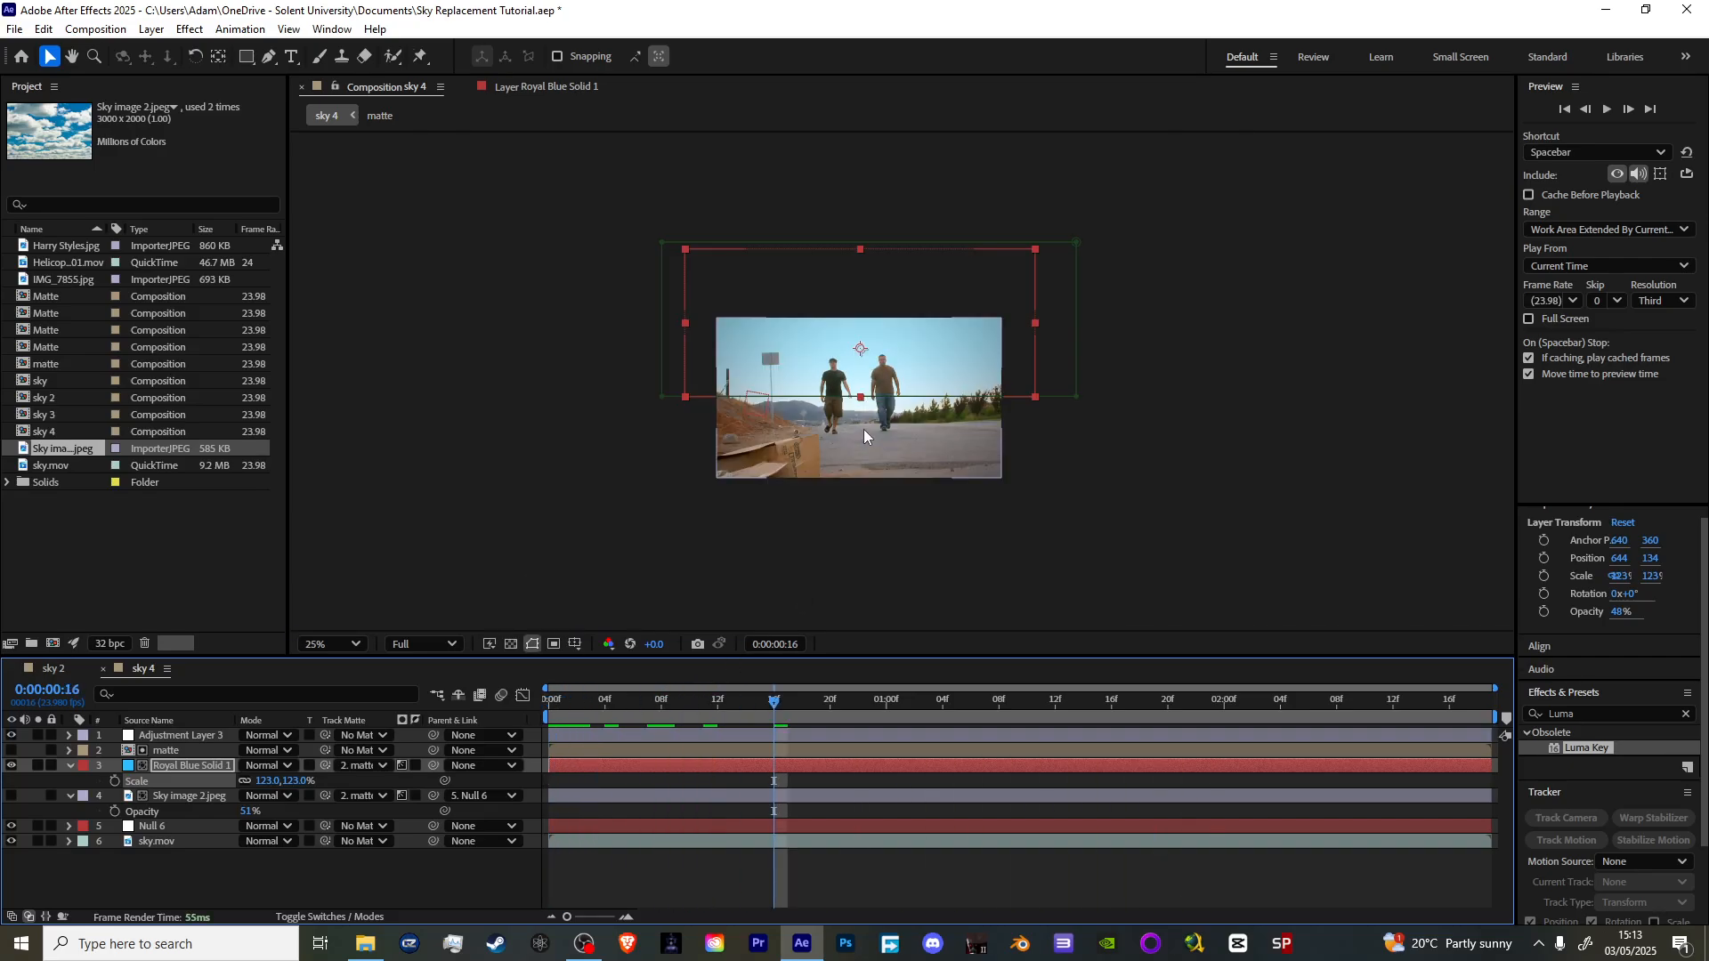
{"action": "scroll", "coordinate": [864, 429], "scroll_direction": "up", "scroll_amount": 4}
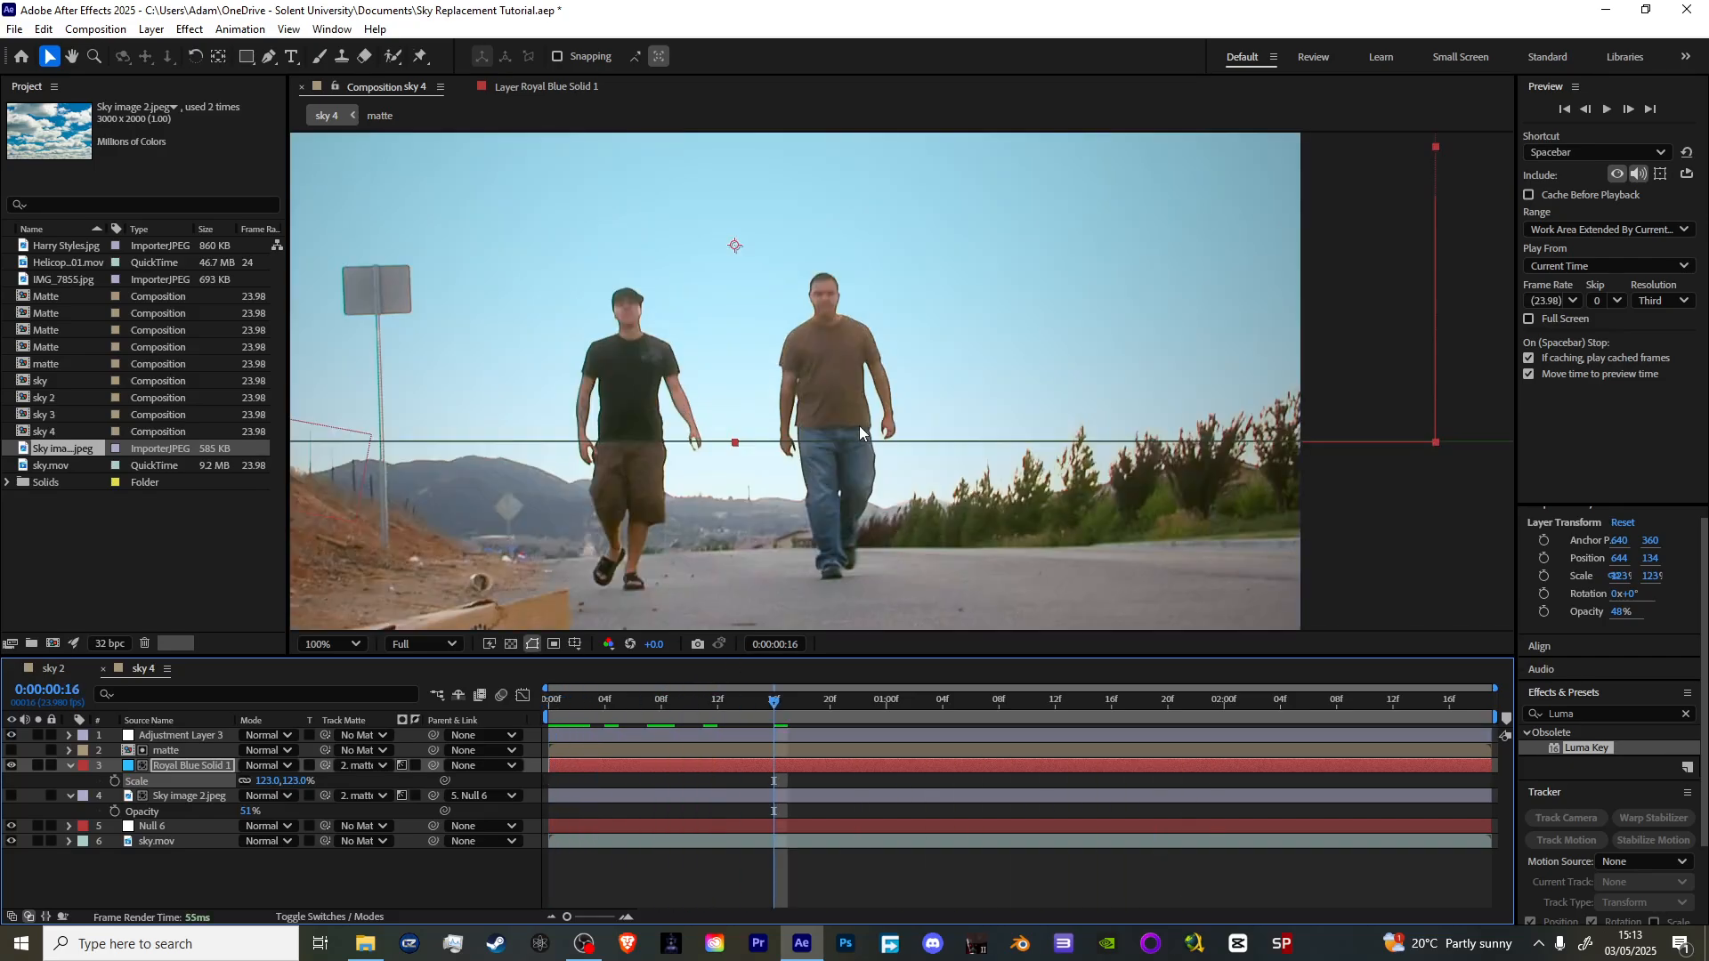
{"action": "left_click", "coordinate": [10, 765]}
{"action": "left_click", "coordinate": [10, 796]}
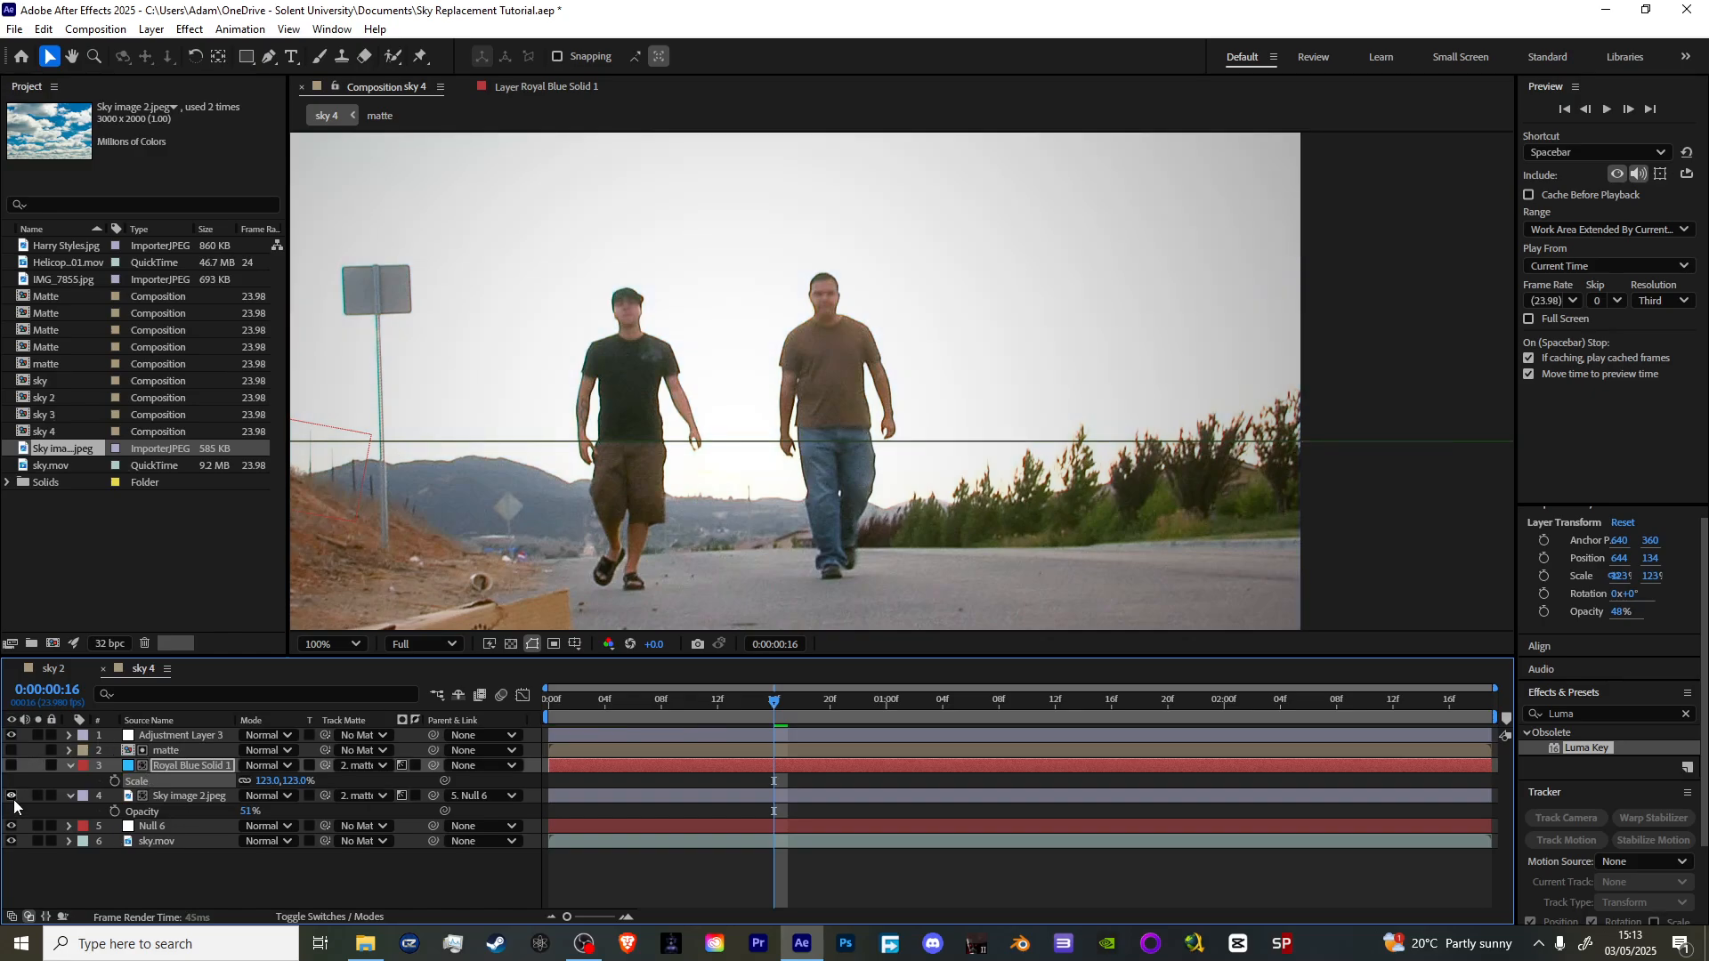
{"action": "left_click", "coordinate": [11, 796]}
{"action": "left_click", "coordinate": [10, 766]}
- Play the shot from the first frame and scrub through it to check the blue gradient sky
{"action": "key", "text": "comma"}
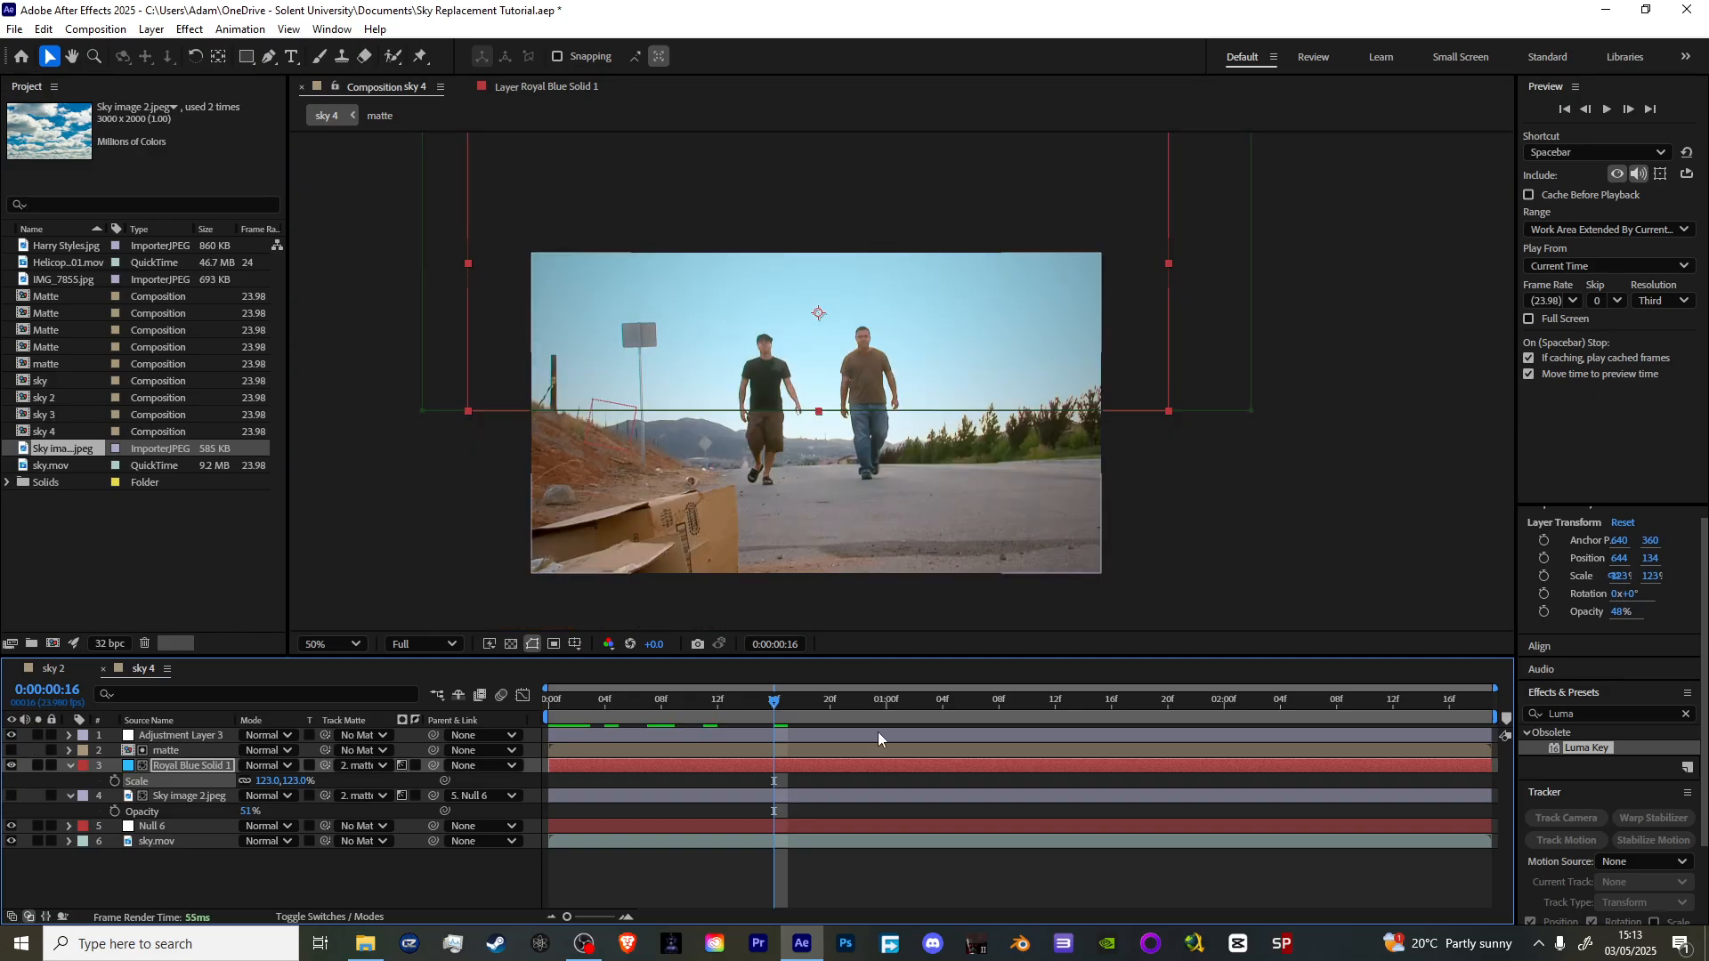
{"action": "key", "text": "Home"}
{"action": "key", "text": "space"}
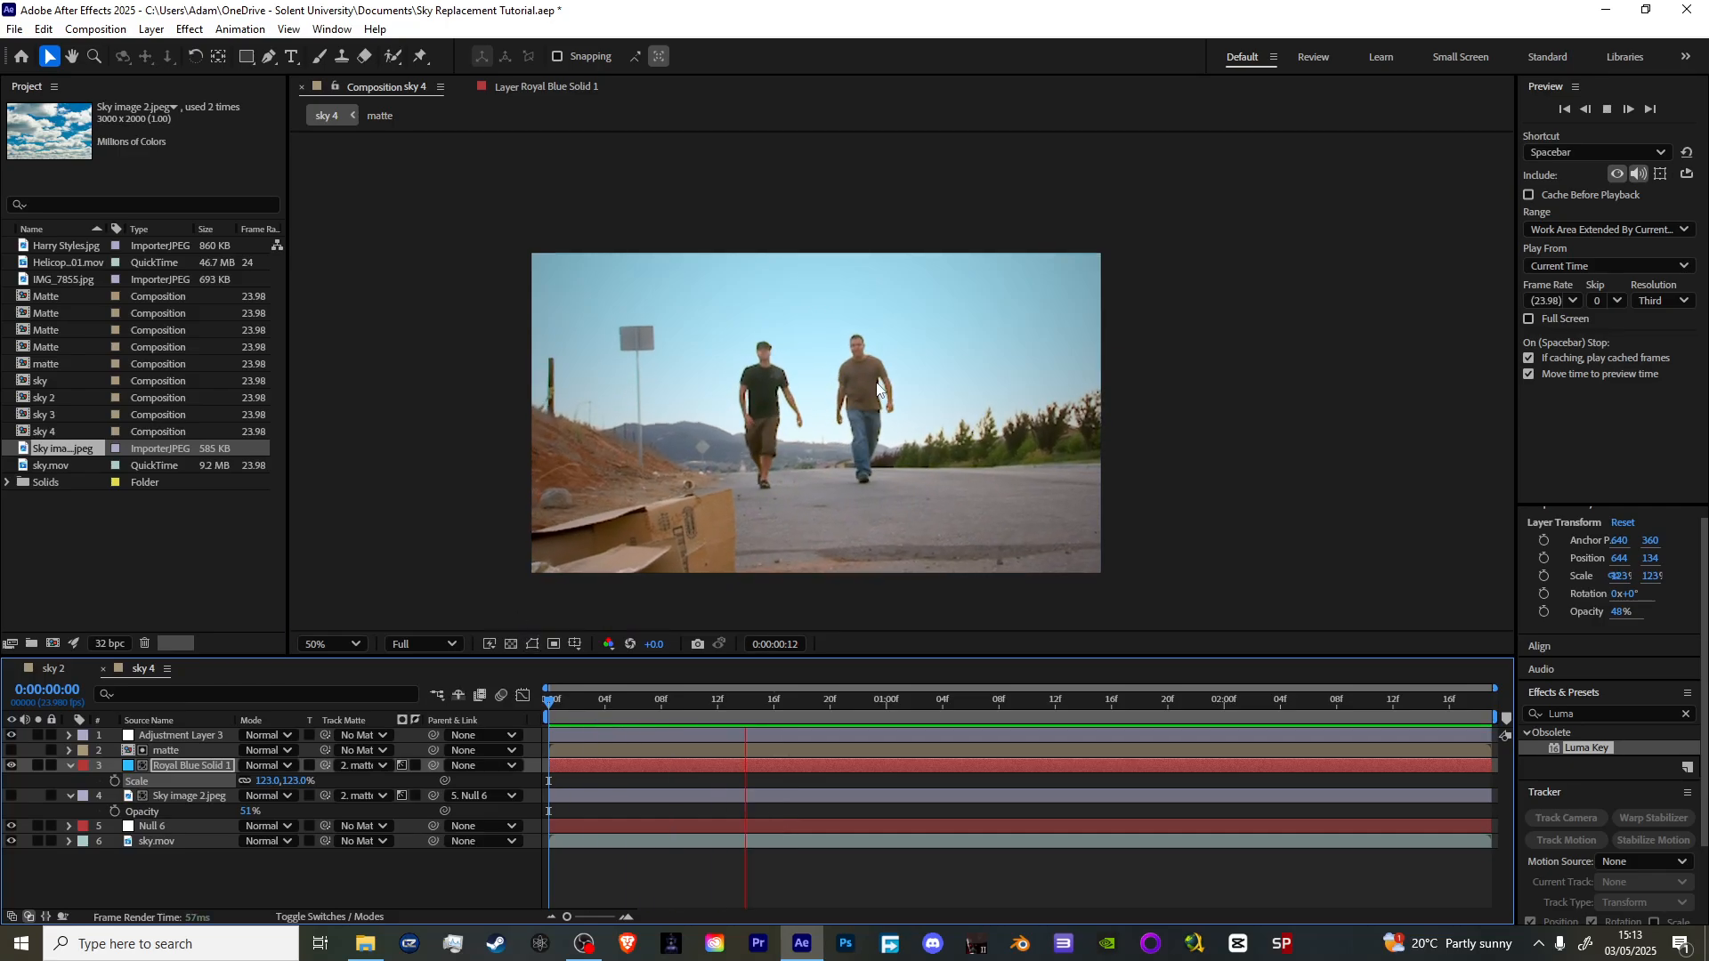
{"action": "scroll", "coordinate": [854, 363], "scroll_direction": "up", "scroll_amount": 2}
{"action": "scroll", "coordinate": [815, 372], "scroll_direction": "down", "scroll_amount": 2}
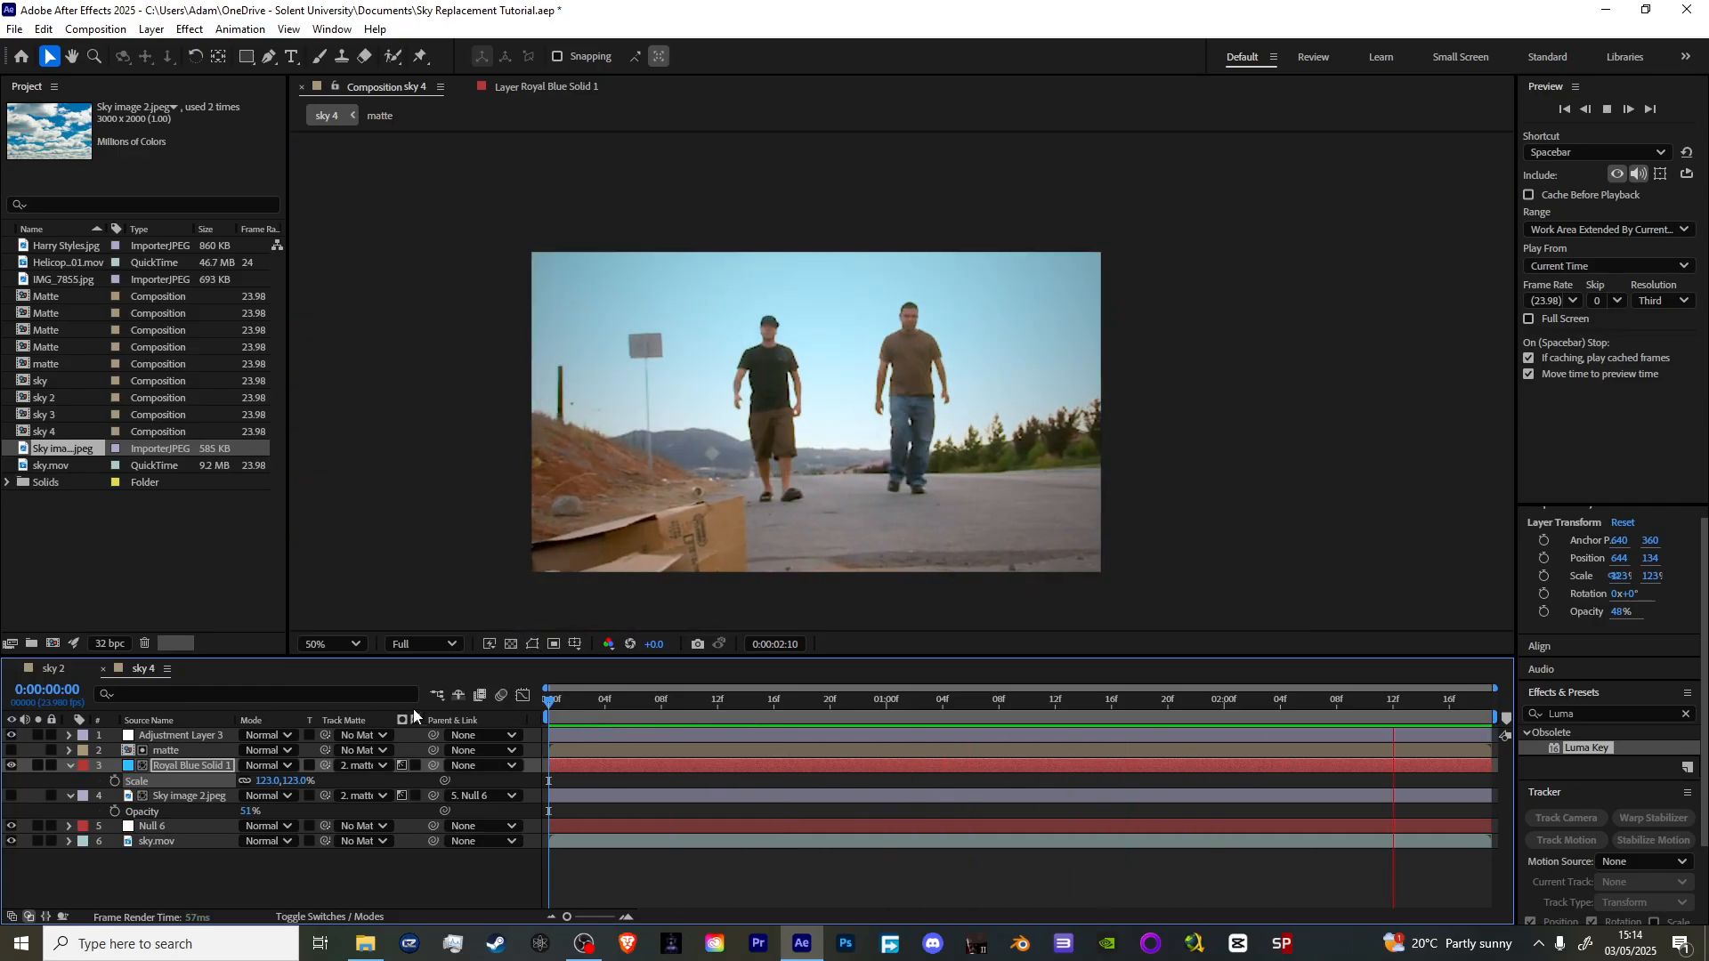
{"action": "left_click", "coordinate": [630, 702]}
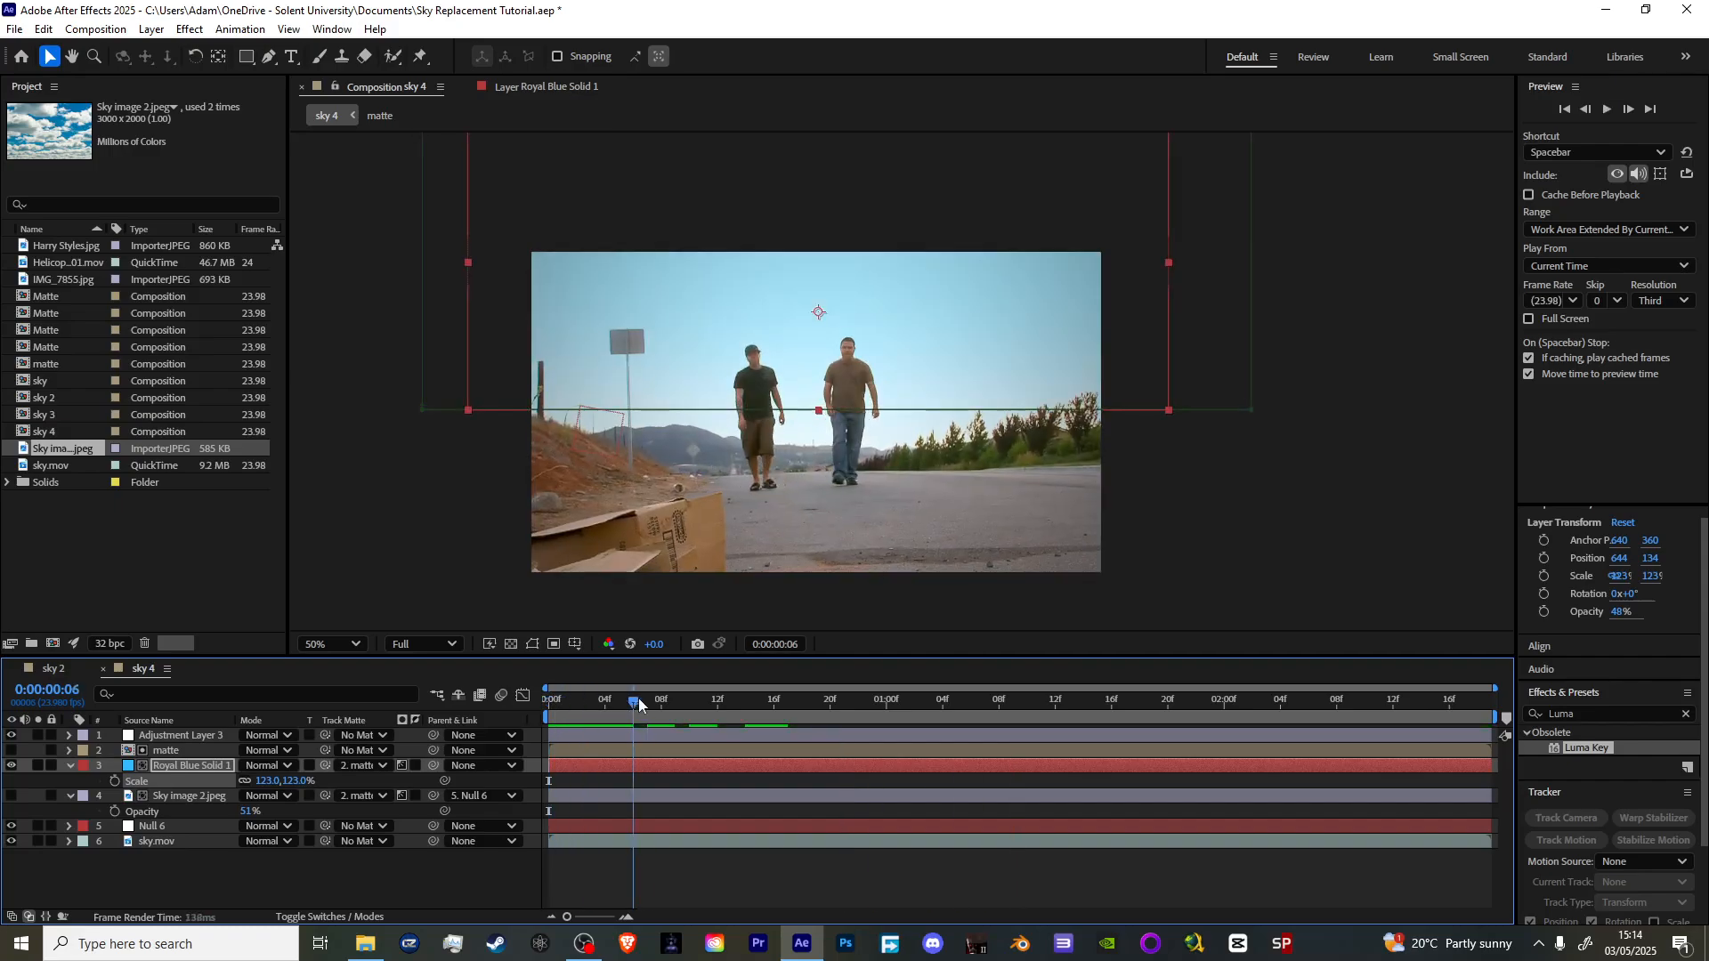
{"action": "left_click_drag", "start_coordinate": [620, 705], "coordinate": [469, 688]}
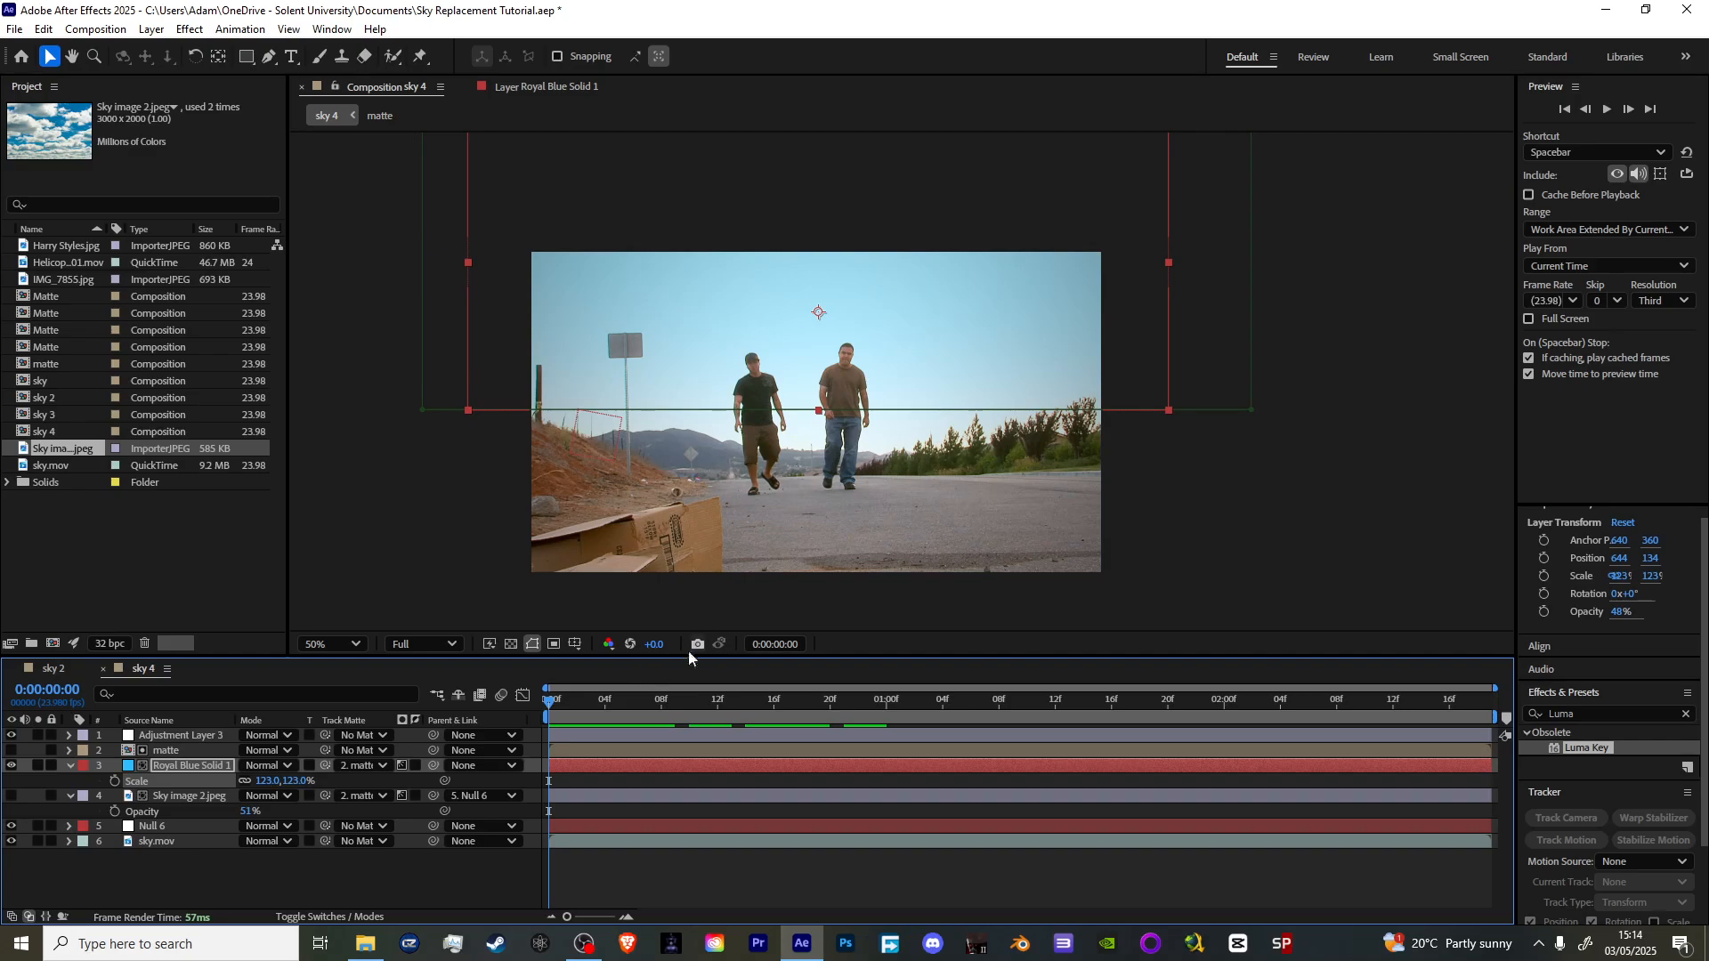
- Rename the adjustment layer as Colour Grade
{"action": "right_click", "coordinate": [204, 737]}
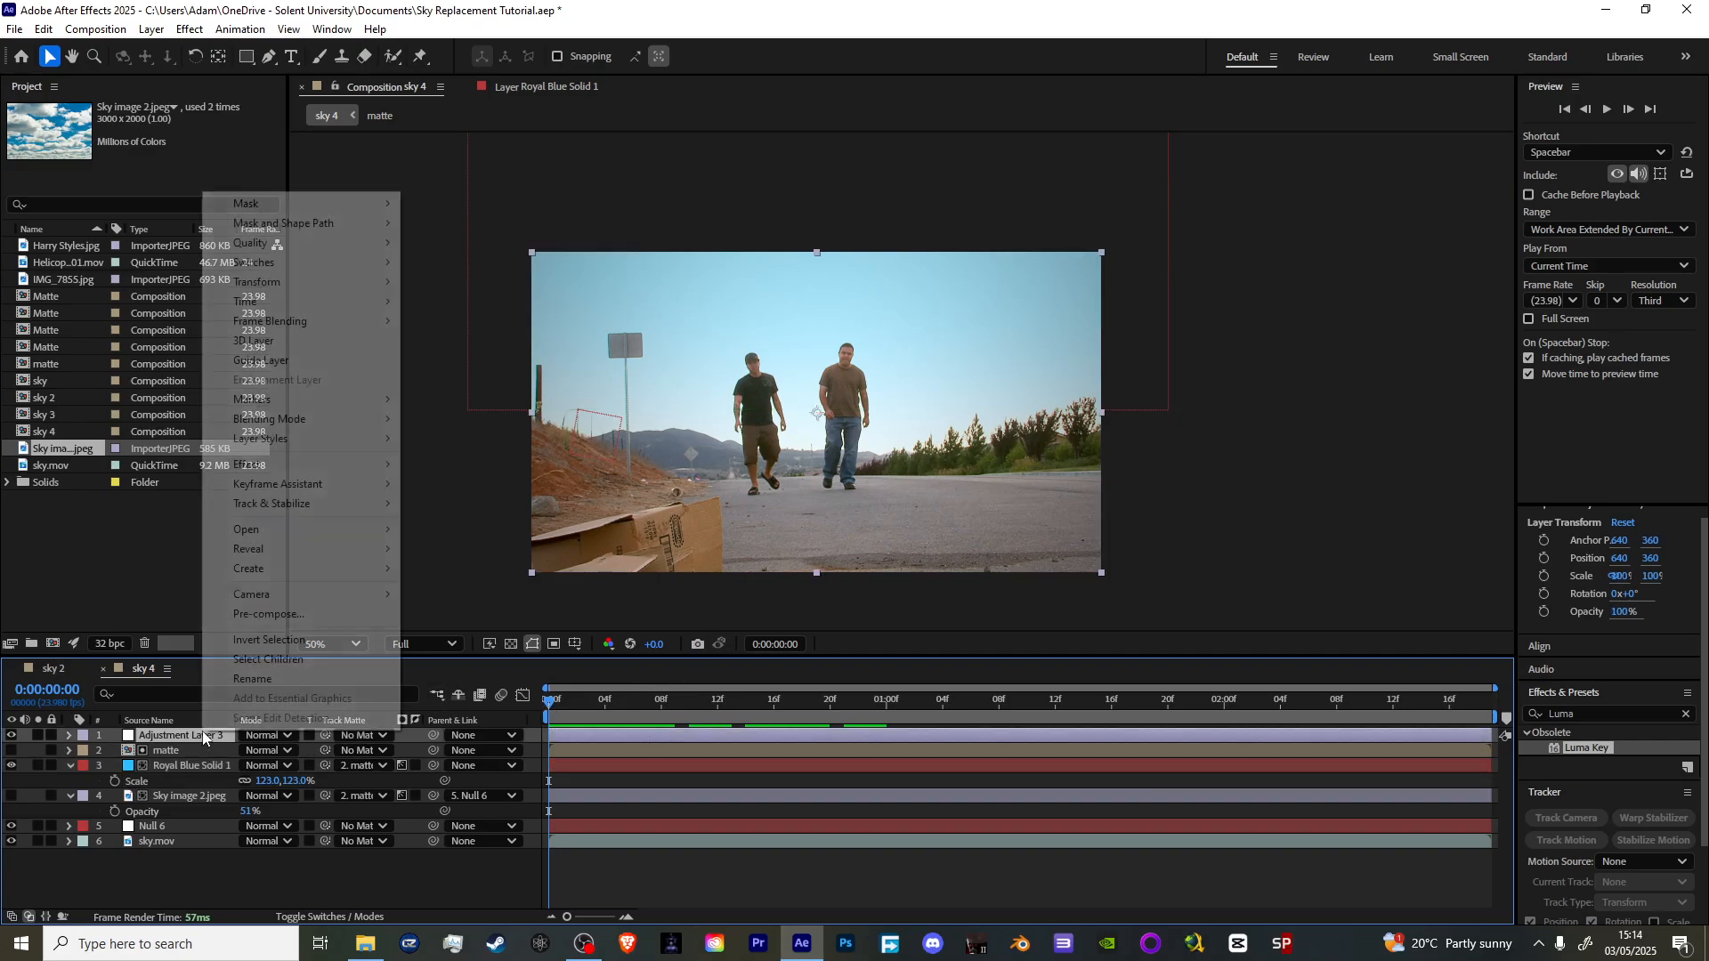
{"action": "left_click", "coordinate": [252, 678]}
{"action": "type", "text": "Colour Grade"}
{"action": "key", "text": "Return"}
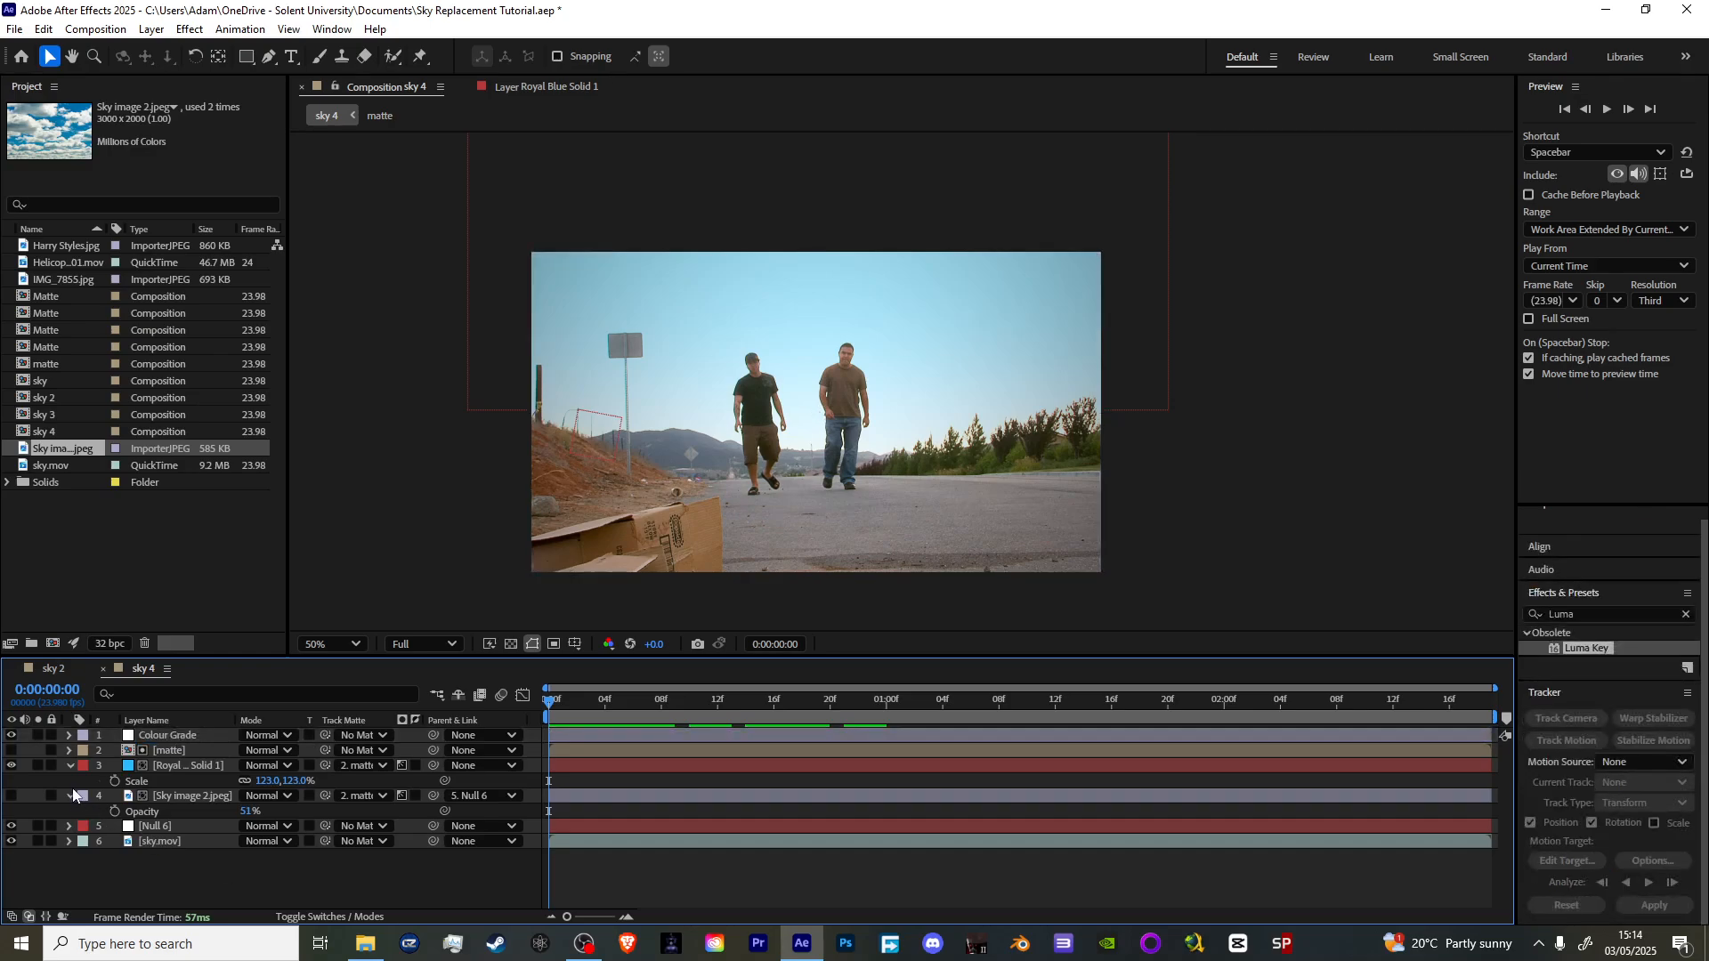
- Try a fresh copy of Sky image 2.jpeg above all layers at about 730, -378, and delete it
{"action": "left_click", "coordinate": [69, 797]}
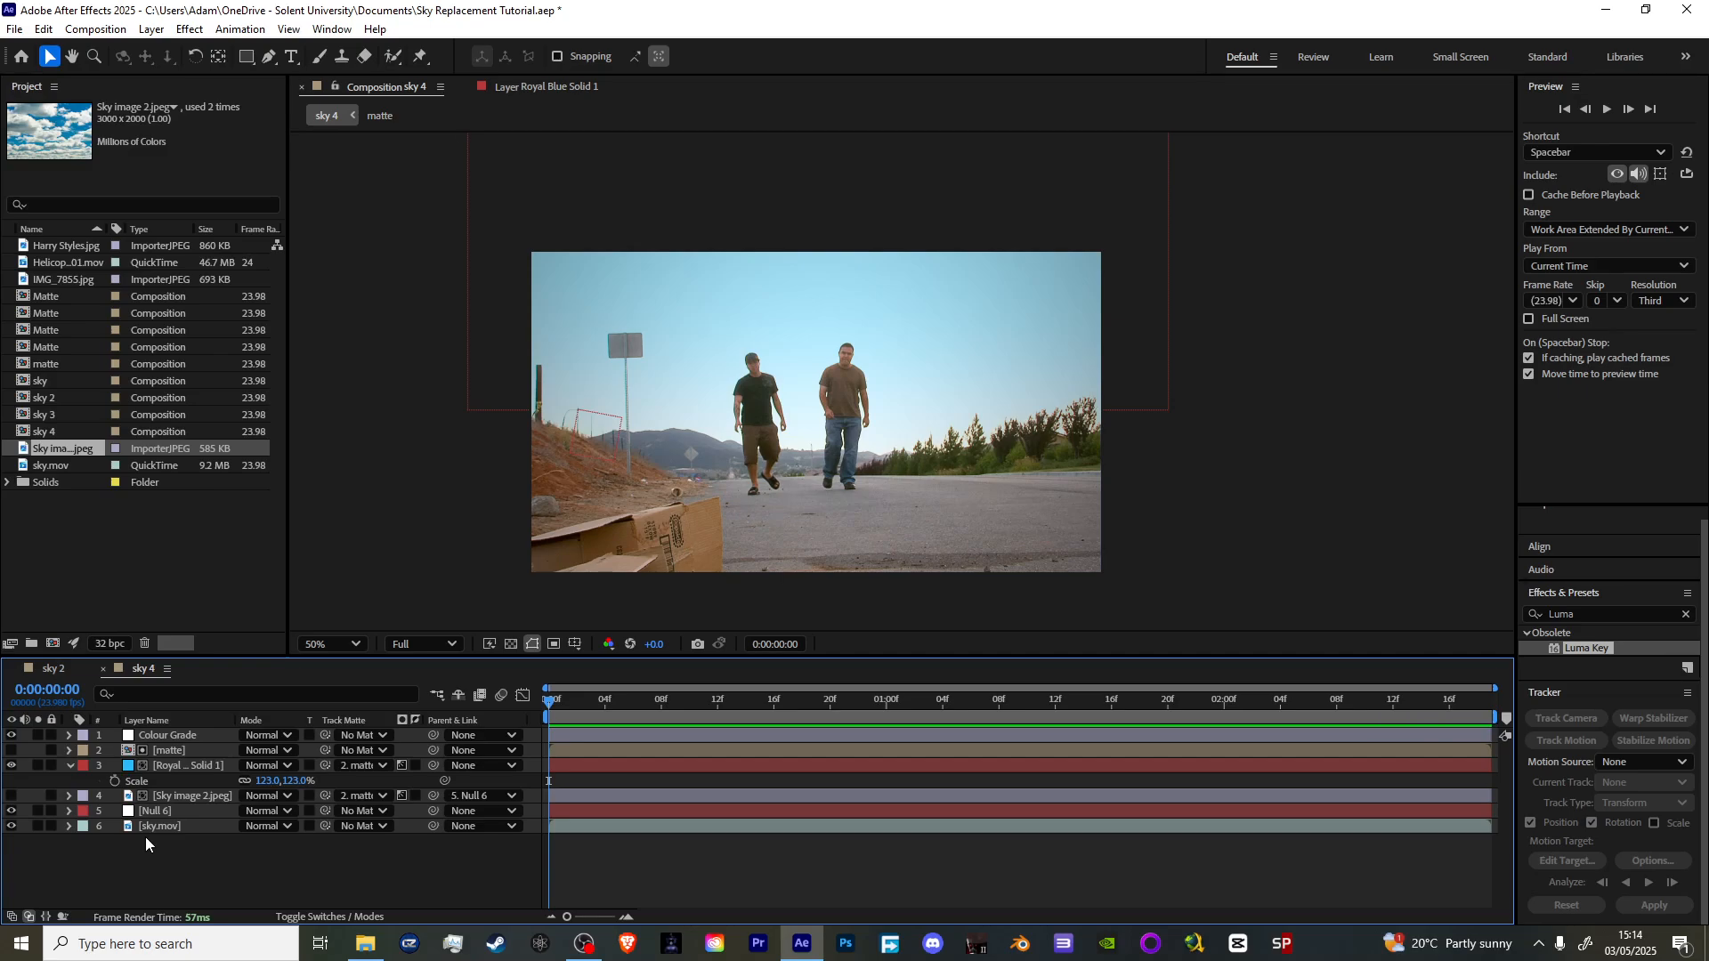
{"action": "left_click_drag", "start_coordinate": [75, 116], "coordinate": [865, 271]}
{"action": "scroll", "coordinate": [970, 600], "scroll_direction": "down", "scroll_amount": 1}
{"action": "left_click_drag", "start_coordinate": [980, 471], "coordinate": [992, 342]}
{"action": "left_click", "coordinate": [196, 735]}
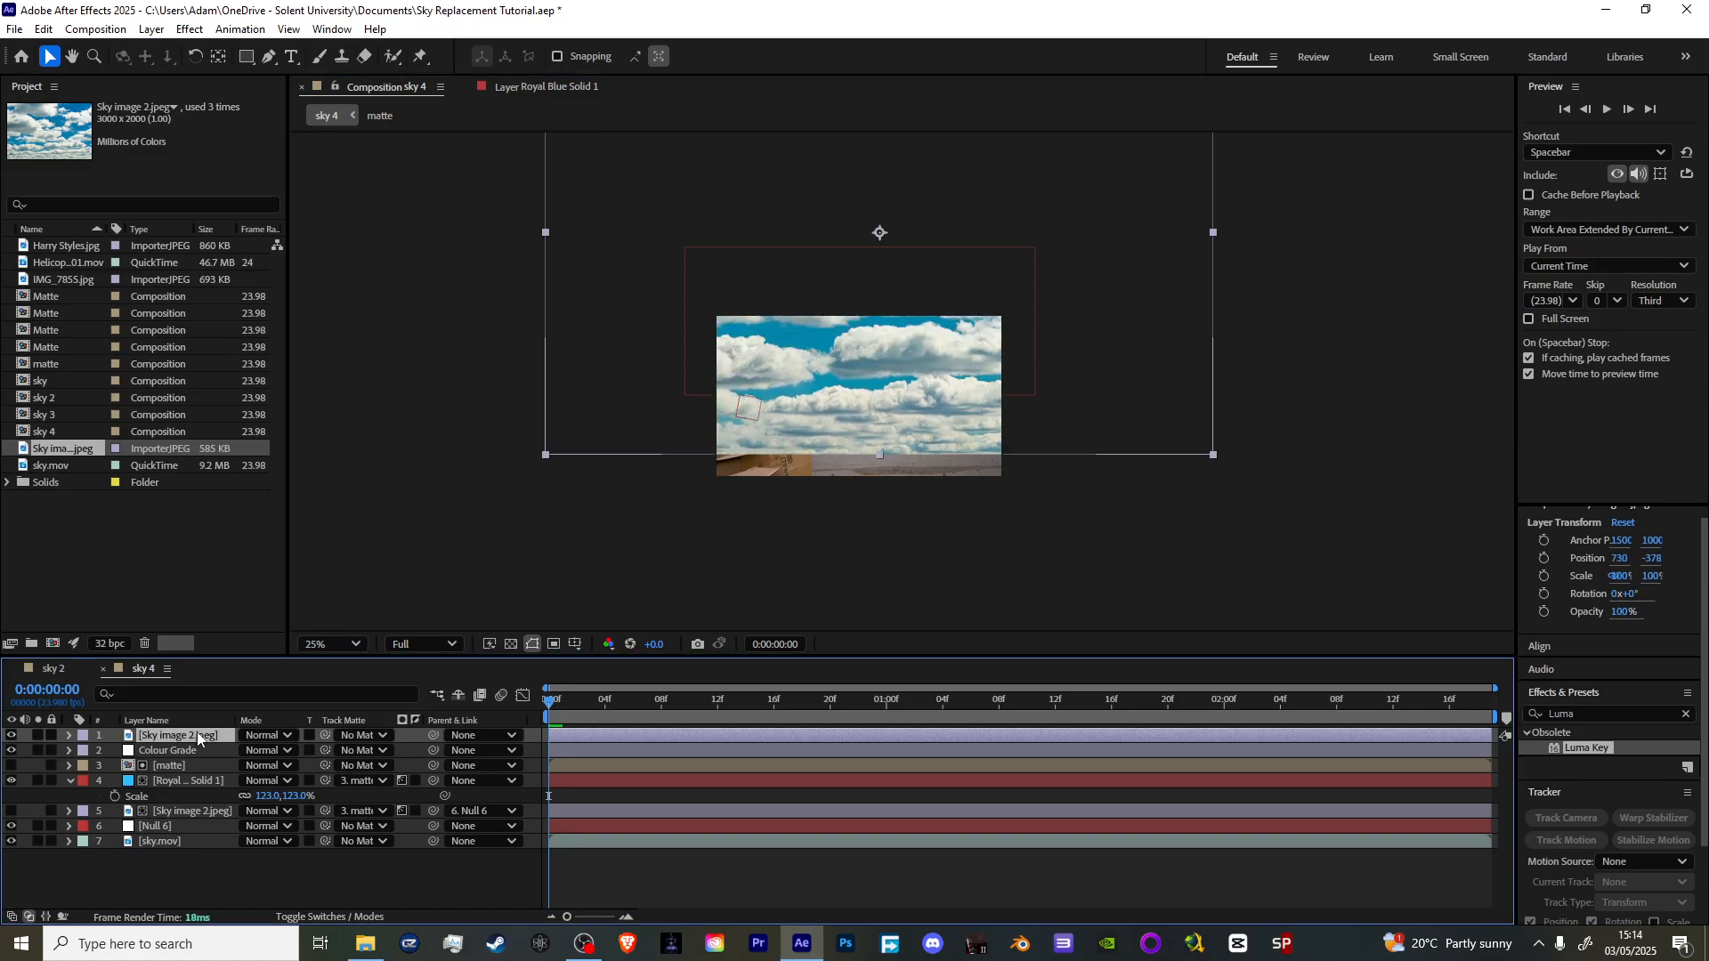
{"action": "key", "text": "Delete"}
- Hide the blue solid layer and show the matted Sky image 2.jpeg layer in its place
{"action": "left_click", "coordinate": [68, 765]}
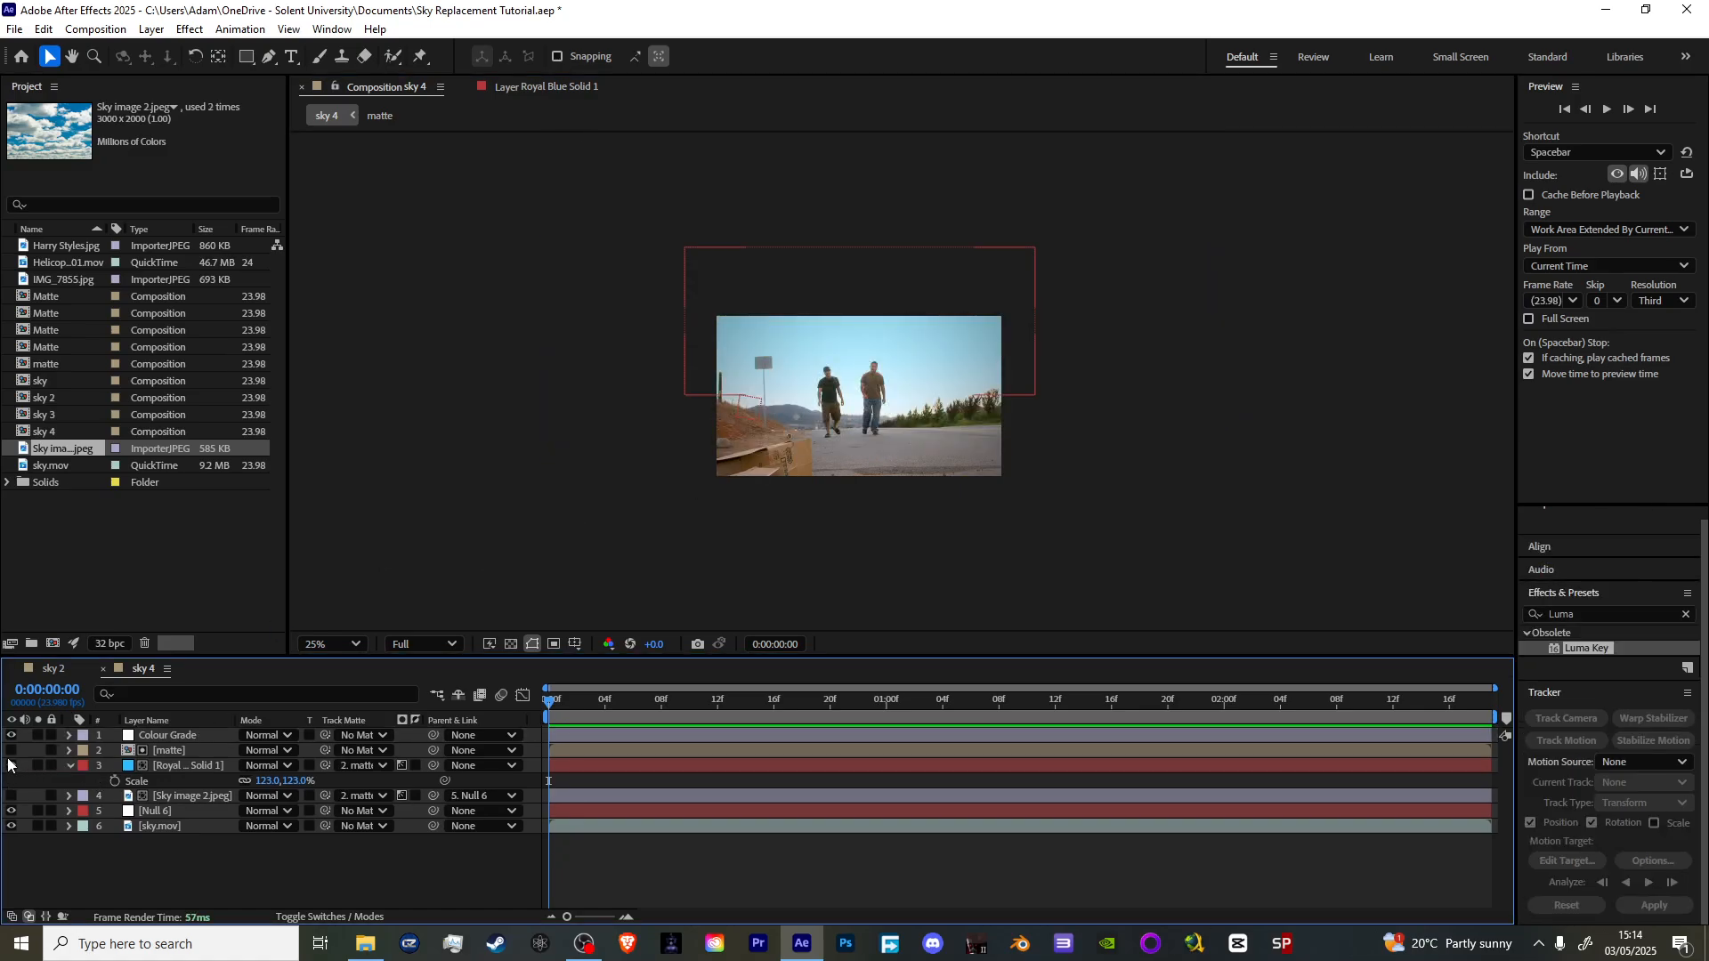
{"action": "left_click", "coordinate": [11, 766]}
{"action": "left_click", "coordinate": [11, 795]}
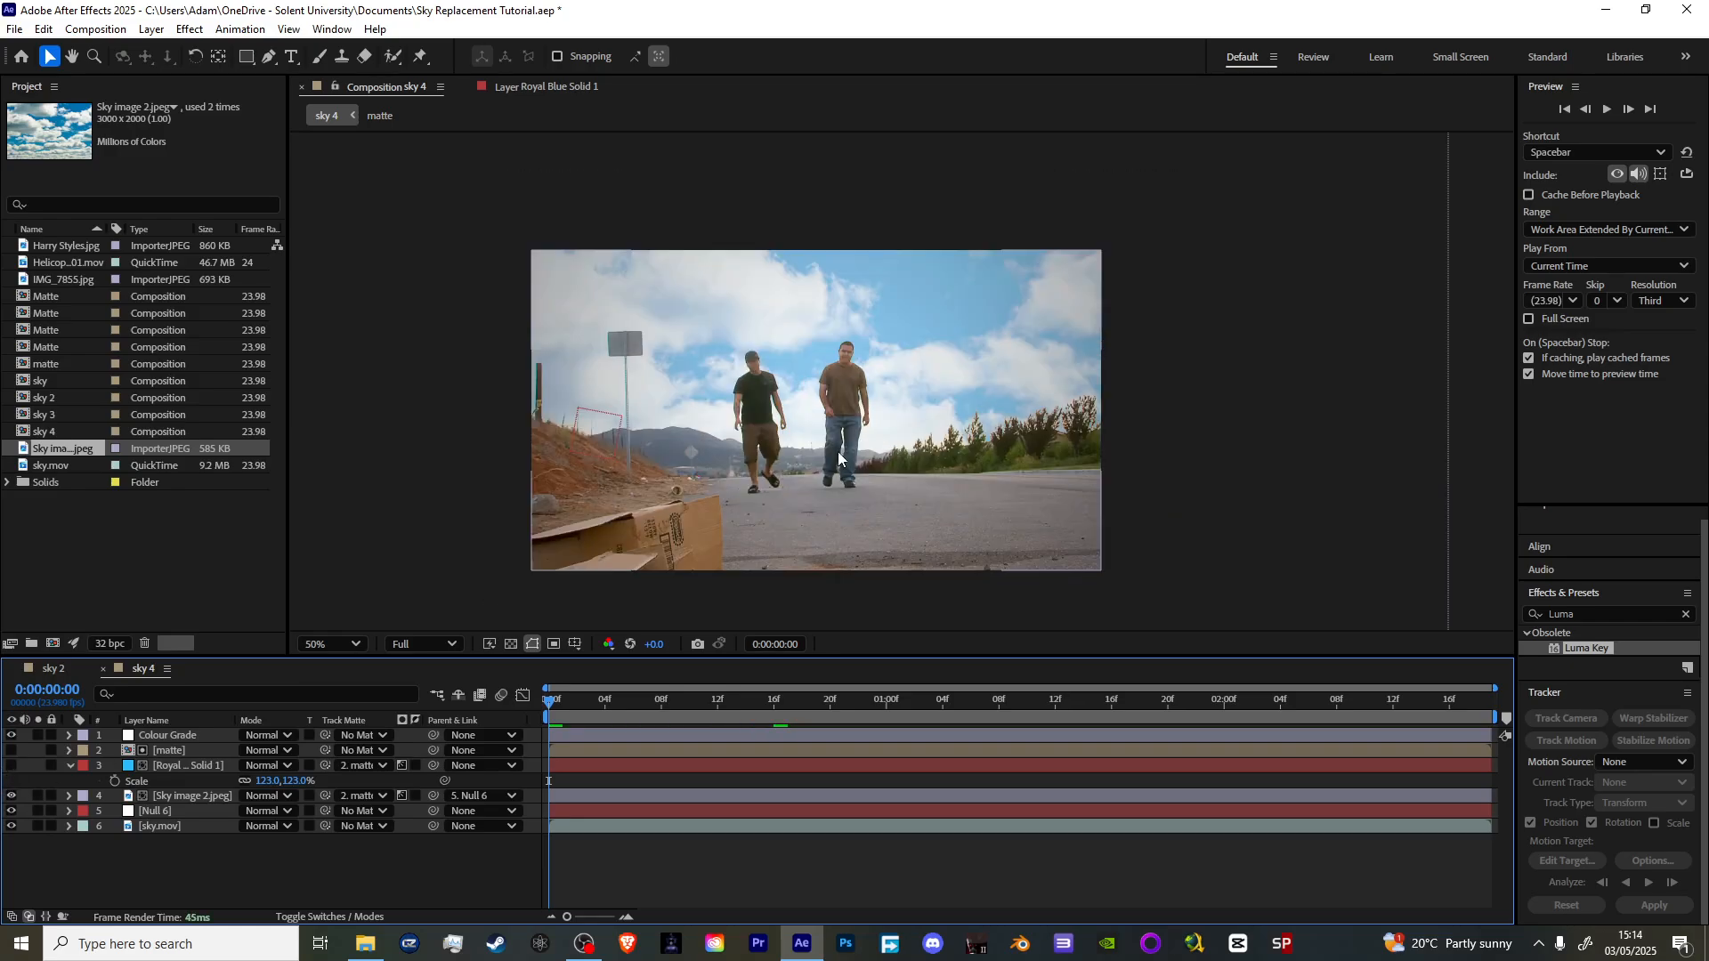
{"action": "scroll", "coordinate": [856, 420], "scroll_direction": "up", "scroll_amount": 2}
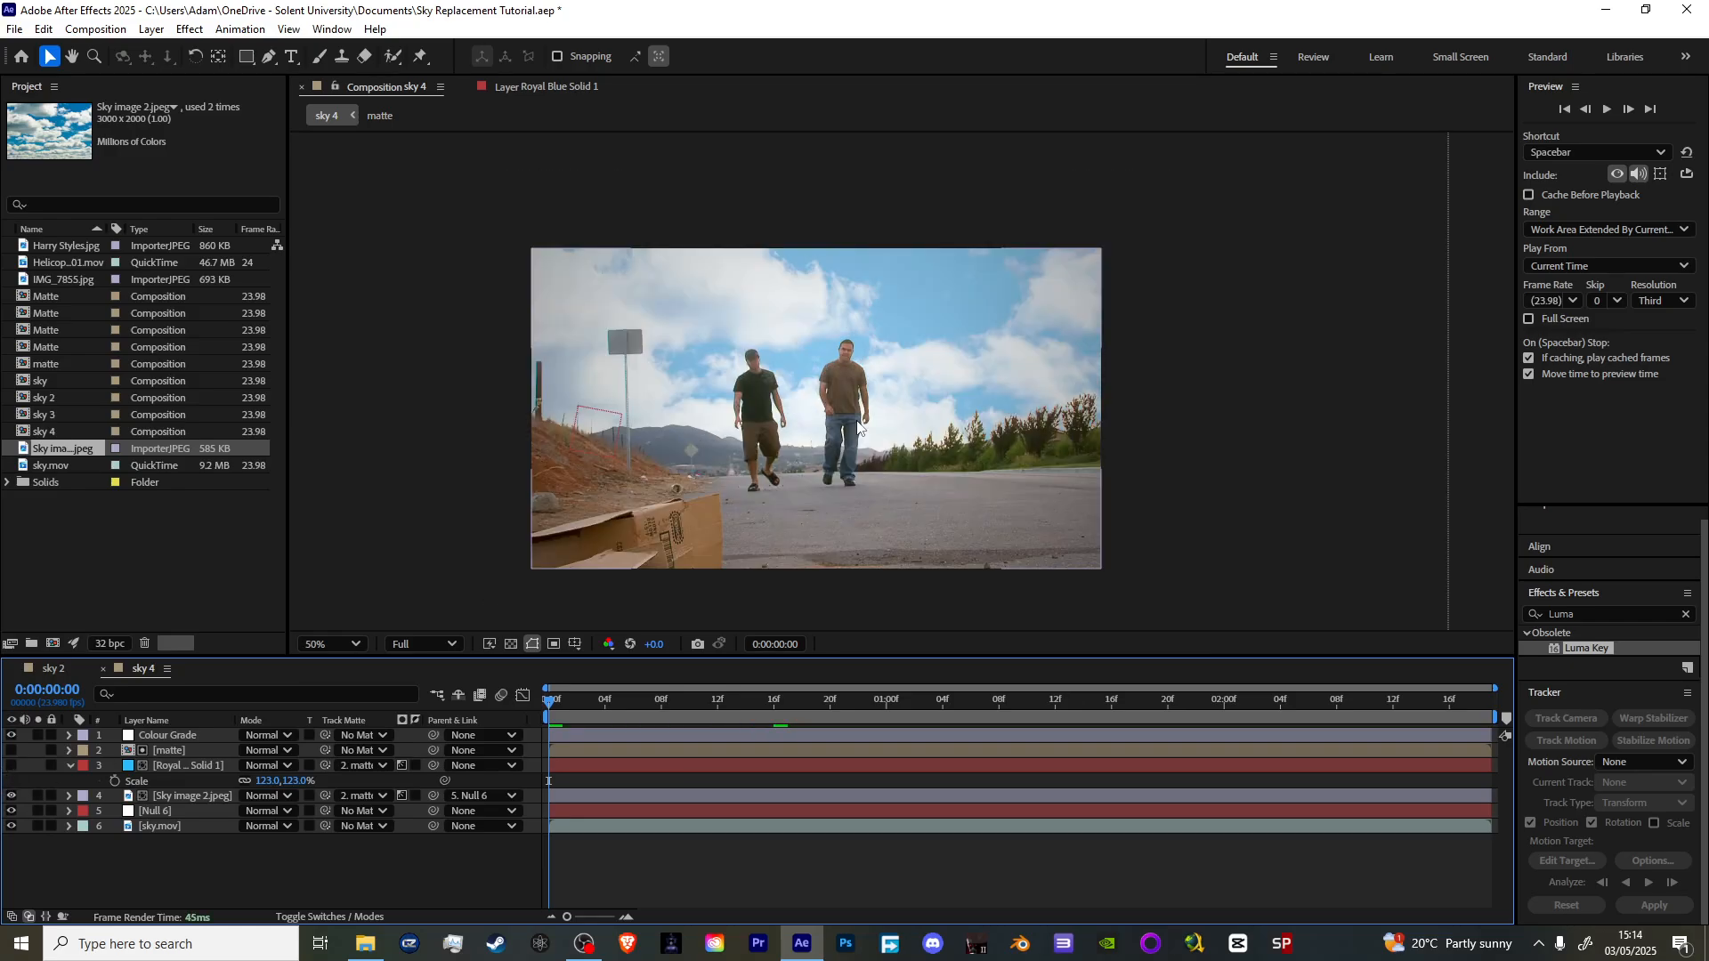
- Reposition the matted Sky image 2.jpeg layer behind the walking men to about 555, -93
{"action": "left_click", "coordinate": [200, 795]}
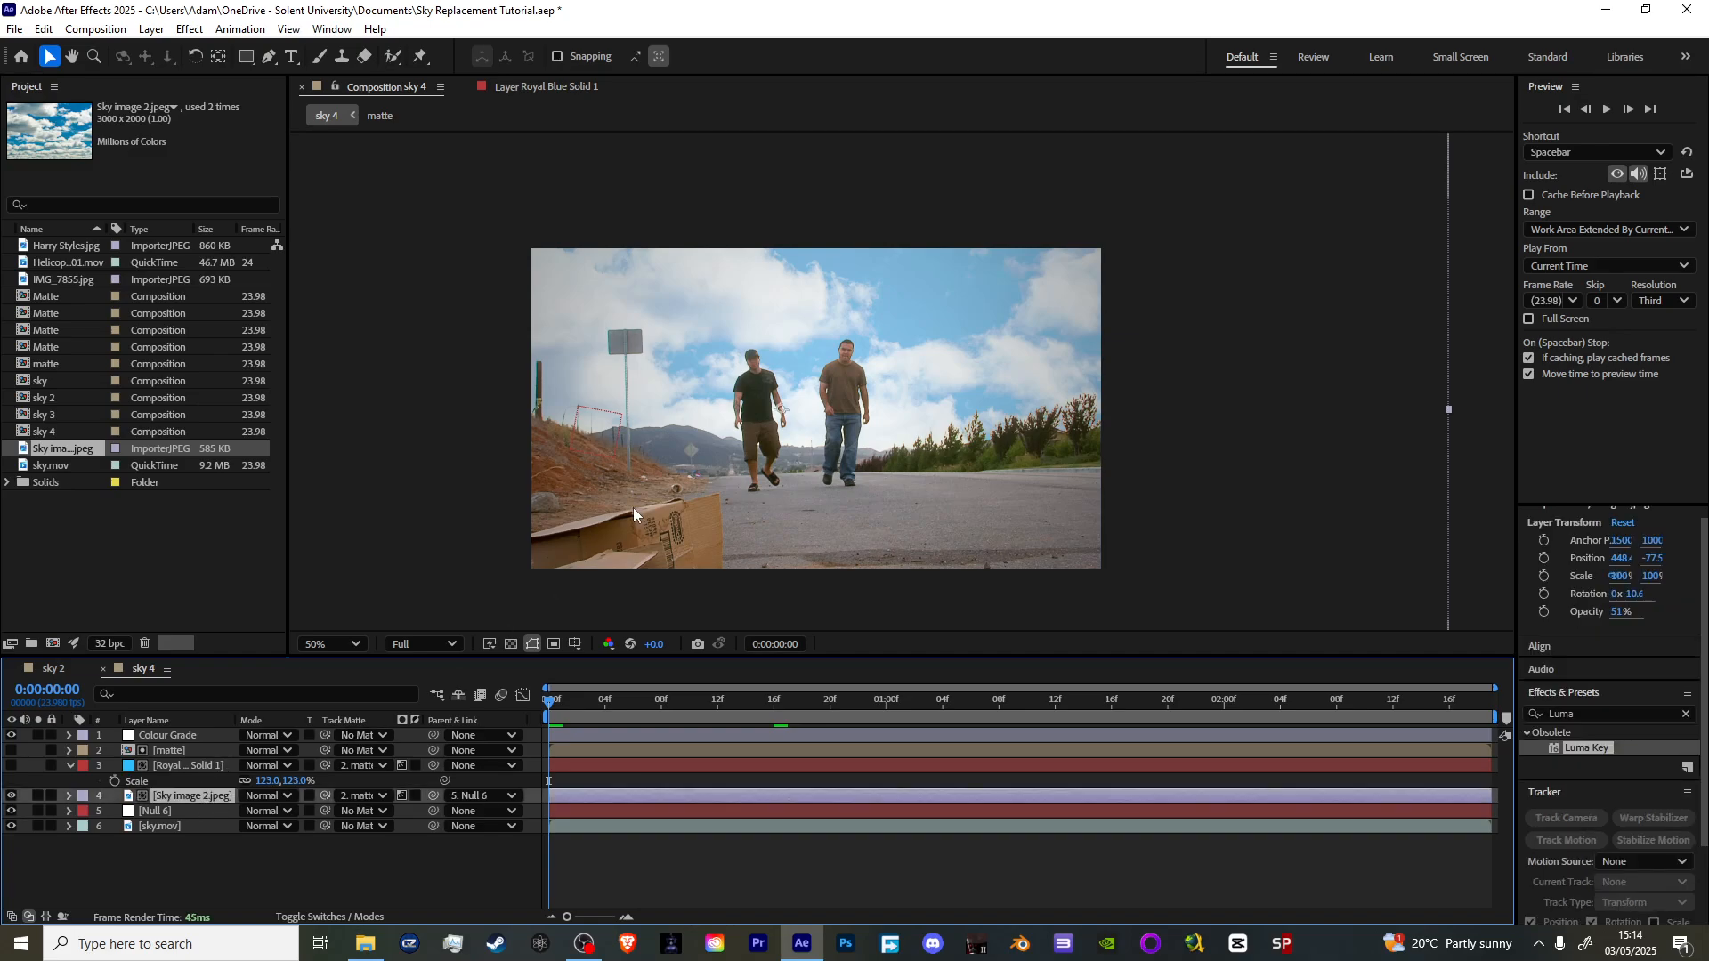
{"action": "scroll", "coordinate": [633, 507], "scroll_direction": "down", "scroll_amount": 2}
{"action": "left_click_drag", "start_coordinate": [732, 472], "coordinate": [706, 497]}
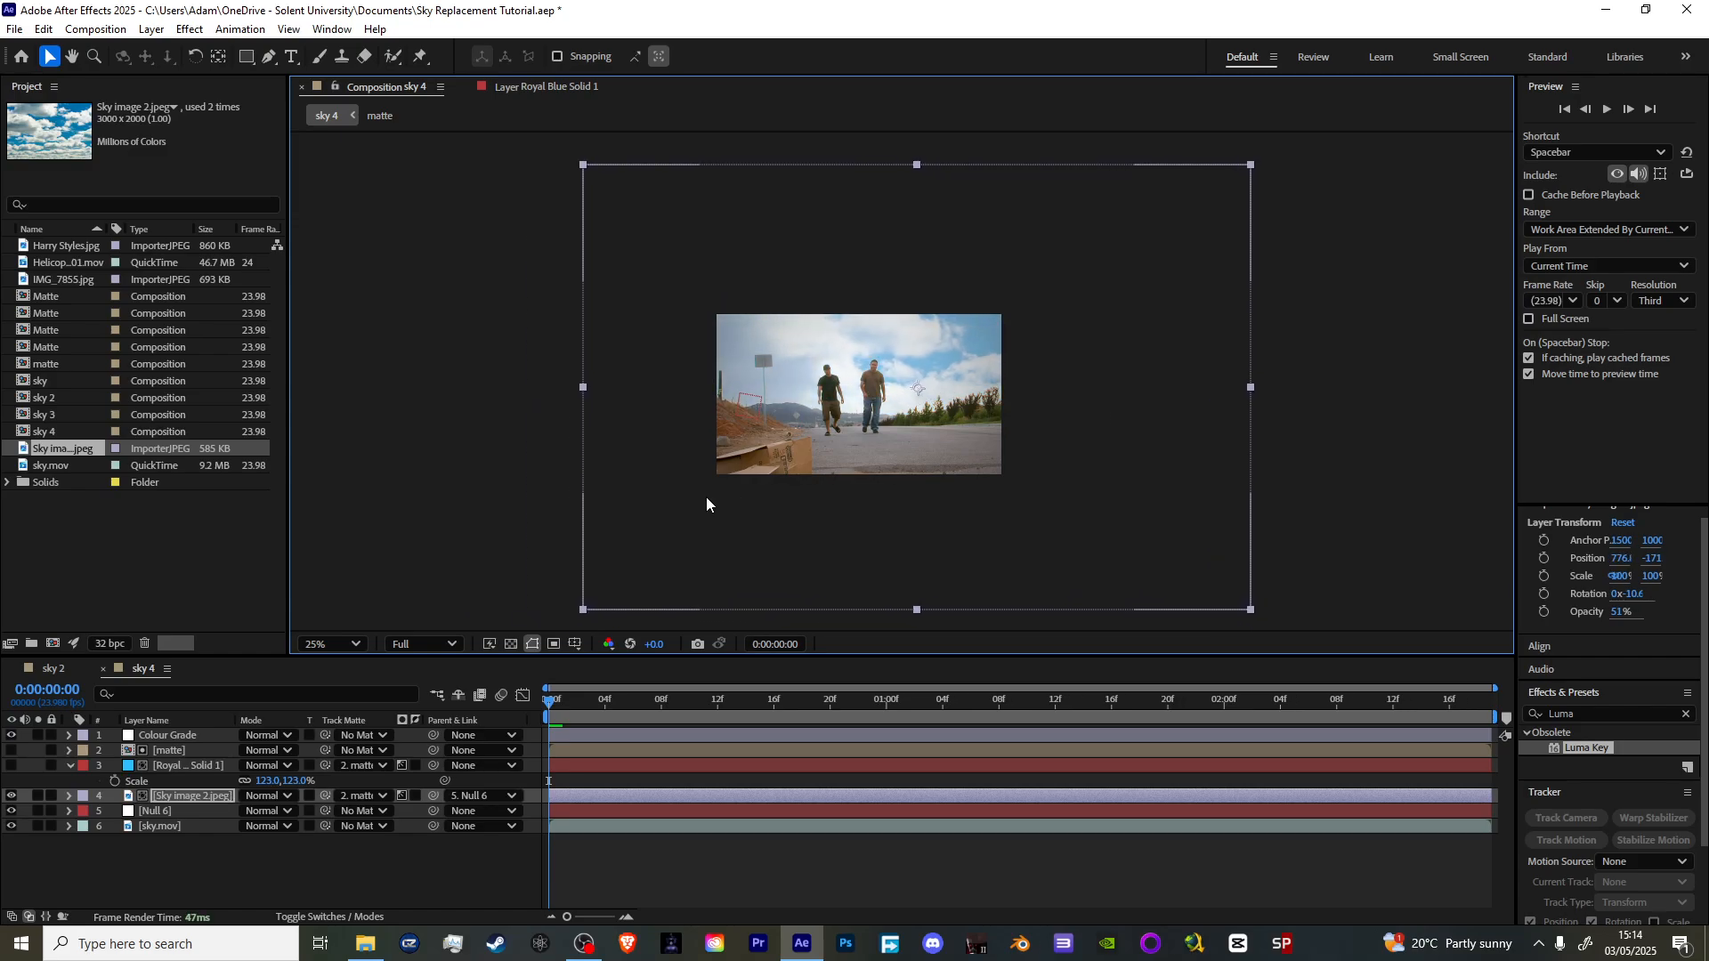
{"action": "key", "text": "period"}
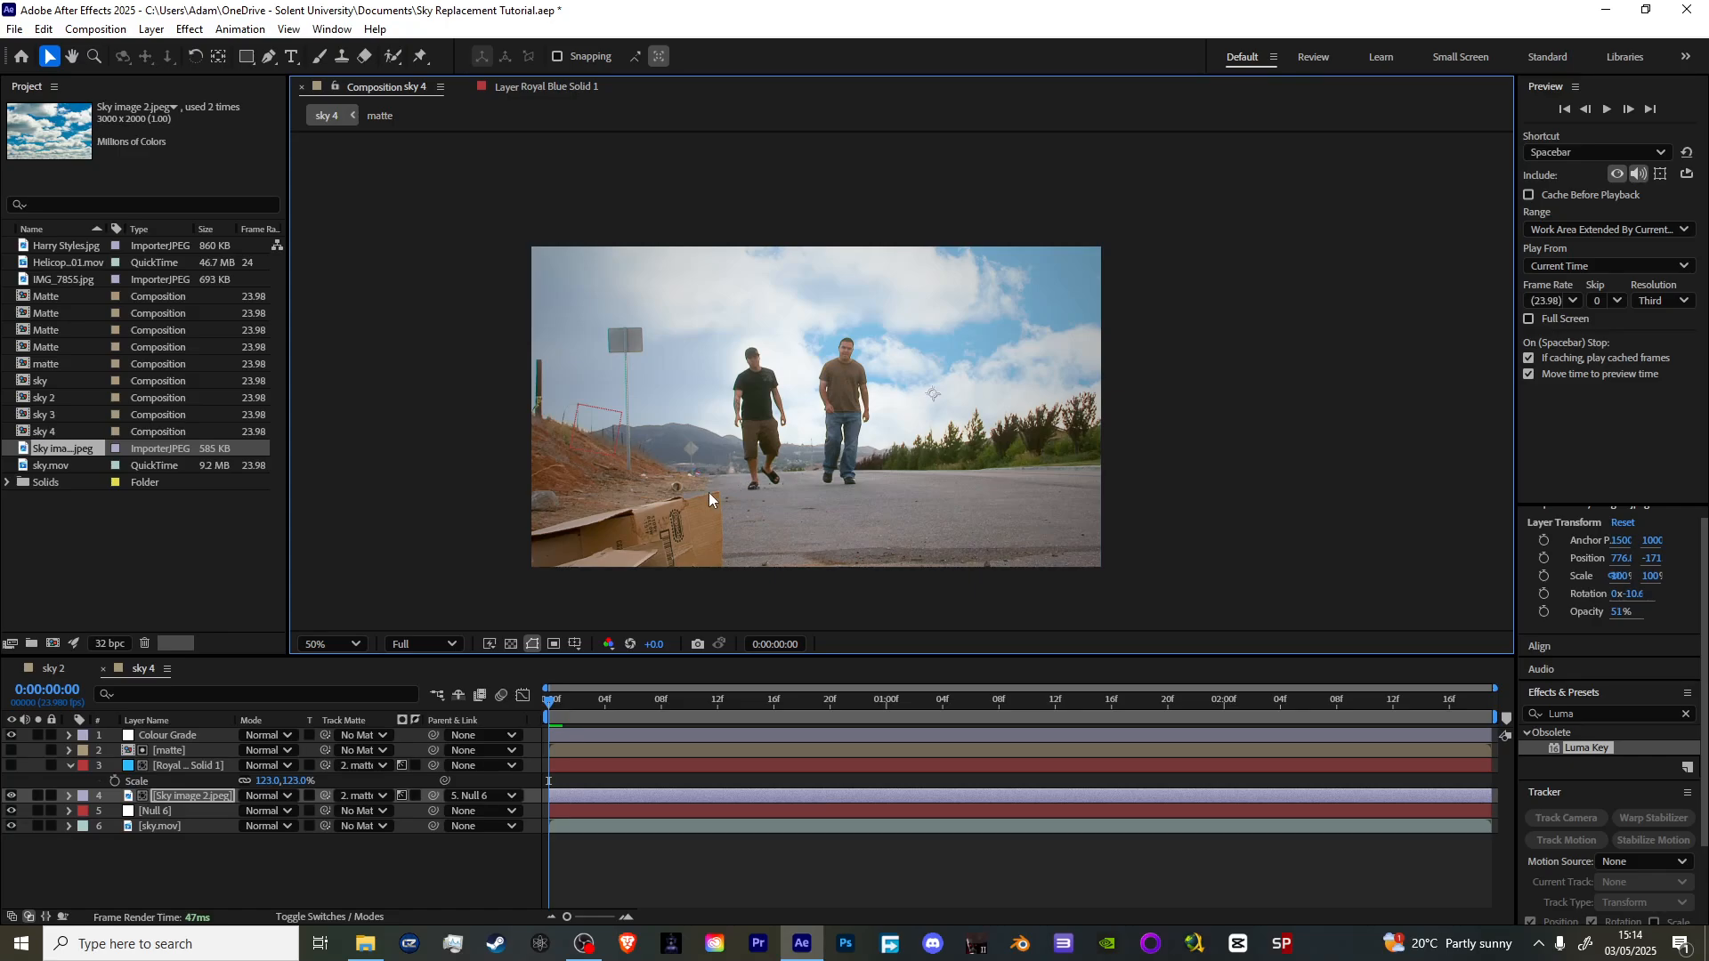
{"action": "scroll", "coordinate": [708, 493], "scroll_direction": "down", "scroll_amount": 2}
{"action": "scroll", "coordinate": [735, 483], "scroll_direction": "up", "scroll_amount": 4}
{"action": "scroll", "coordinate": [863, 333], "scroll_direction": "down", "scroll_amount": 1}
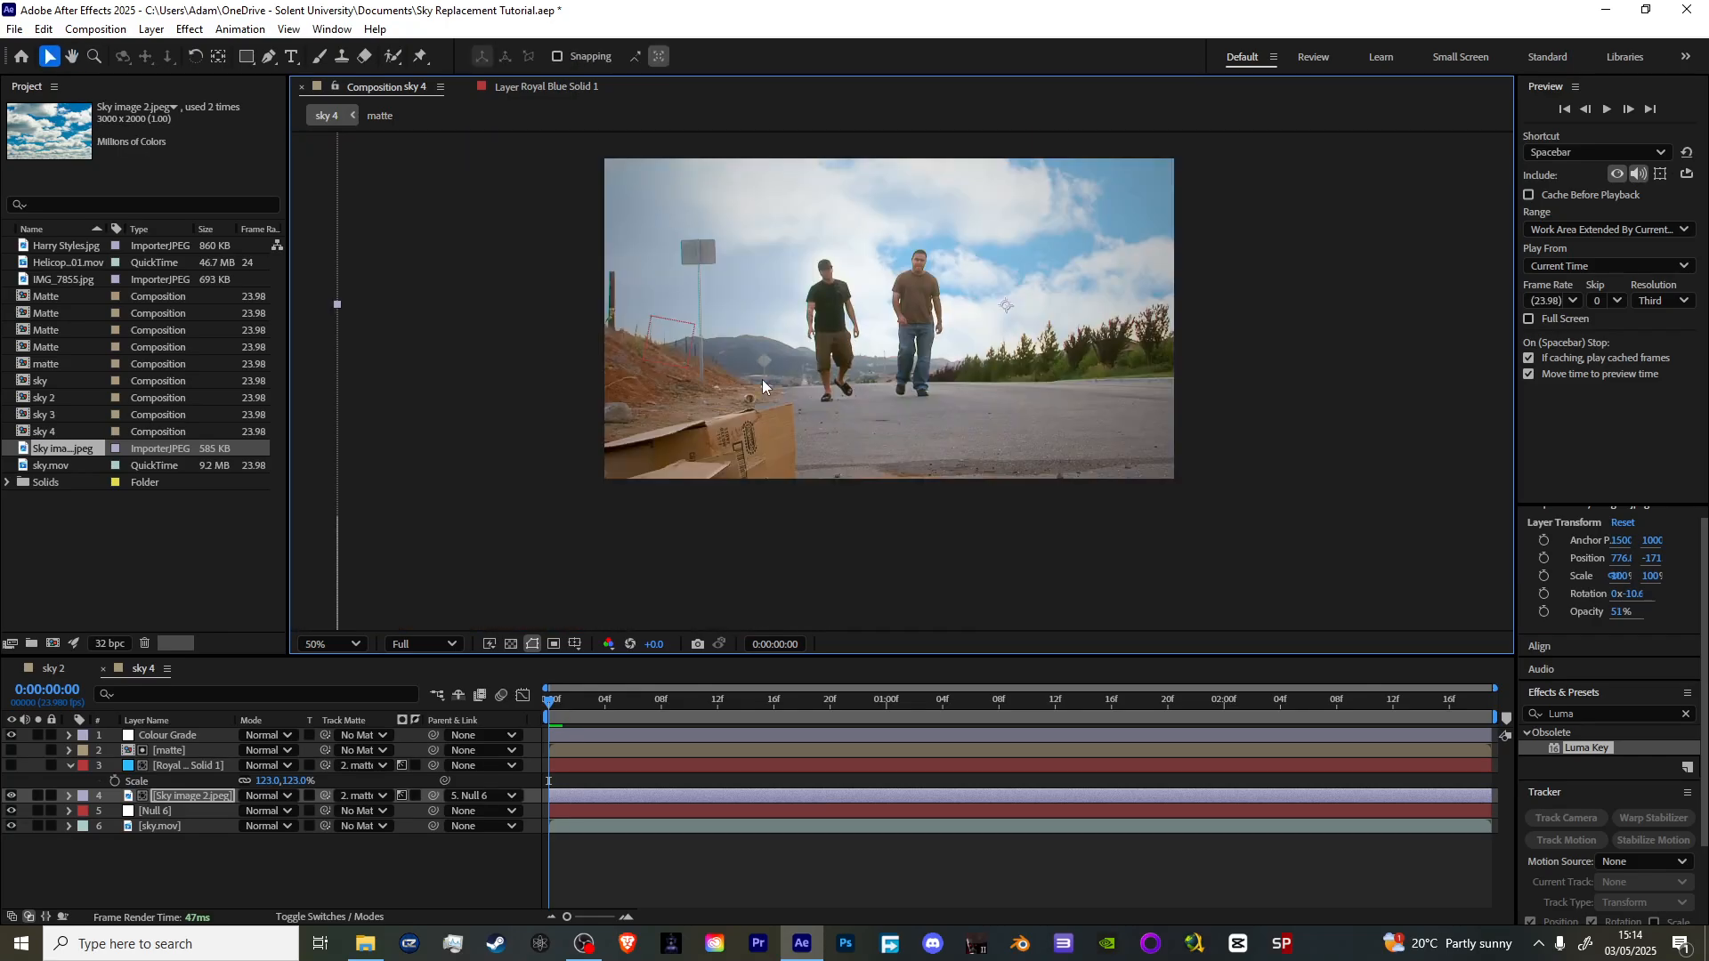
{"action": "left_click_drag", "start_coordinate": [491, 521], "coordinate": [396, 552]}
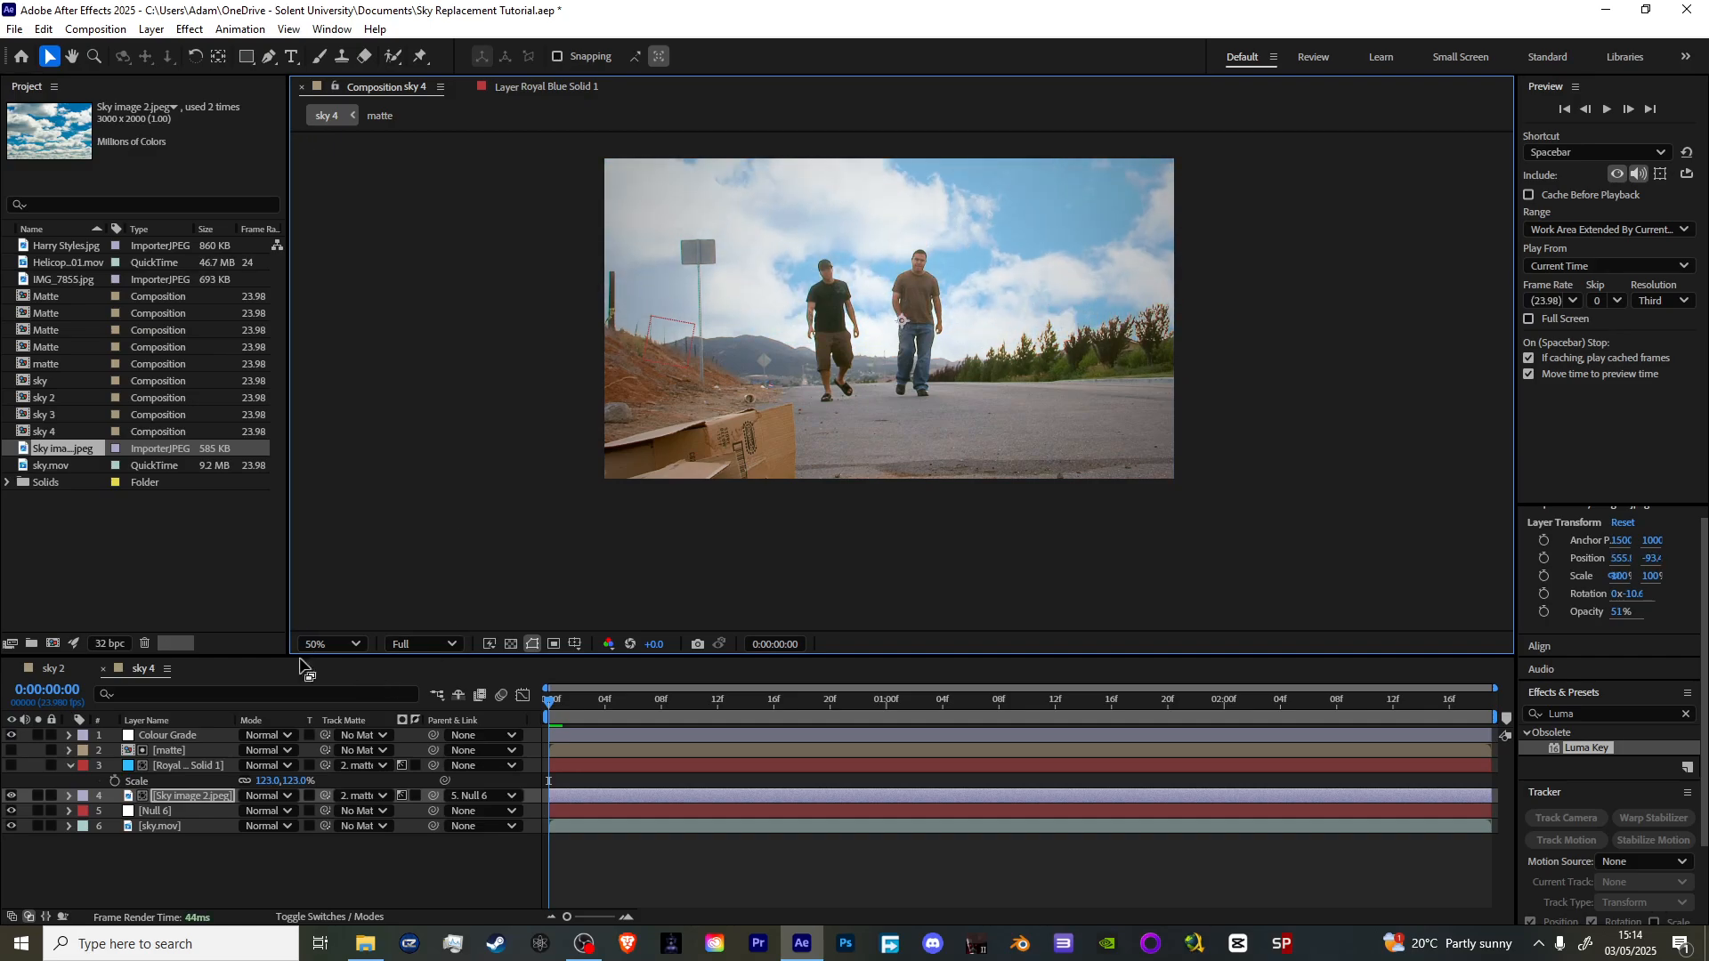
- Check the cloud placement in the sky 2 composition and move Sky image 2.jpeg in sky 4 to about 411, 7
{"action": "left_click", "coordinate": [51, 669]}
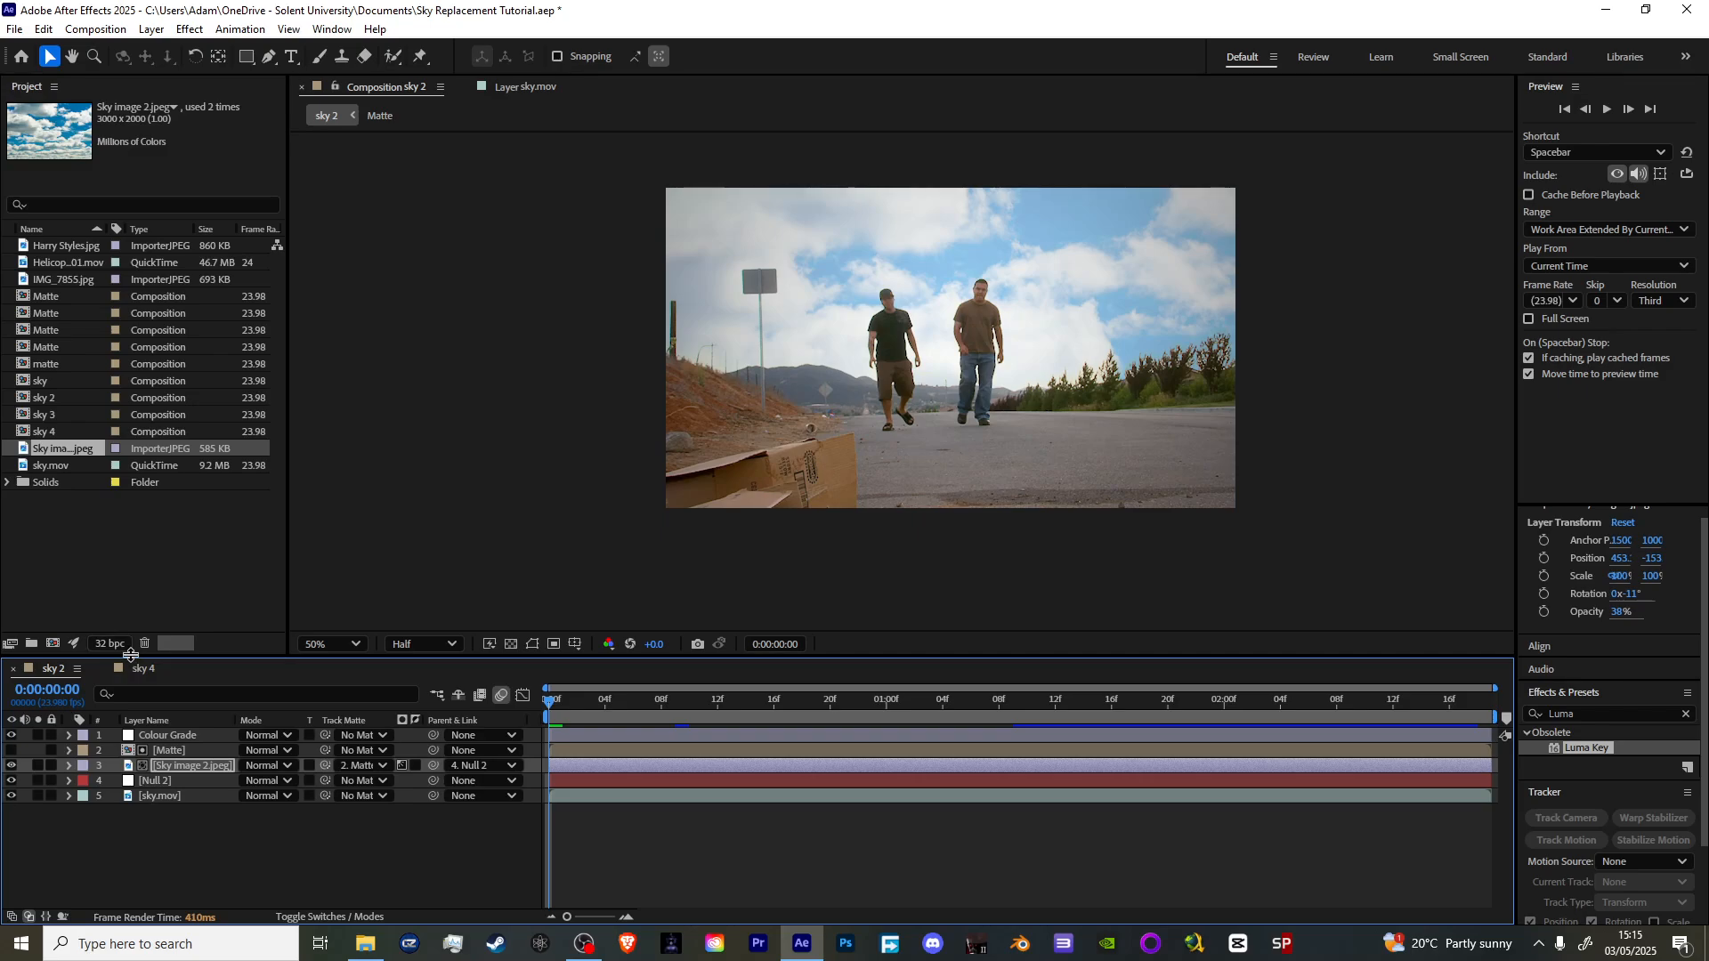
{"action": "left_click", "coordinate": [138, 669]}
{"action": "scroll", "coordinate": [534, 440], "scroll_direction": "down", "scroll_amount": 3}
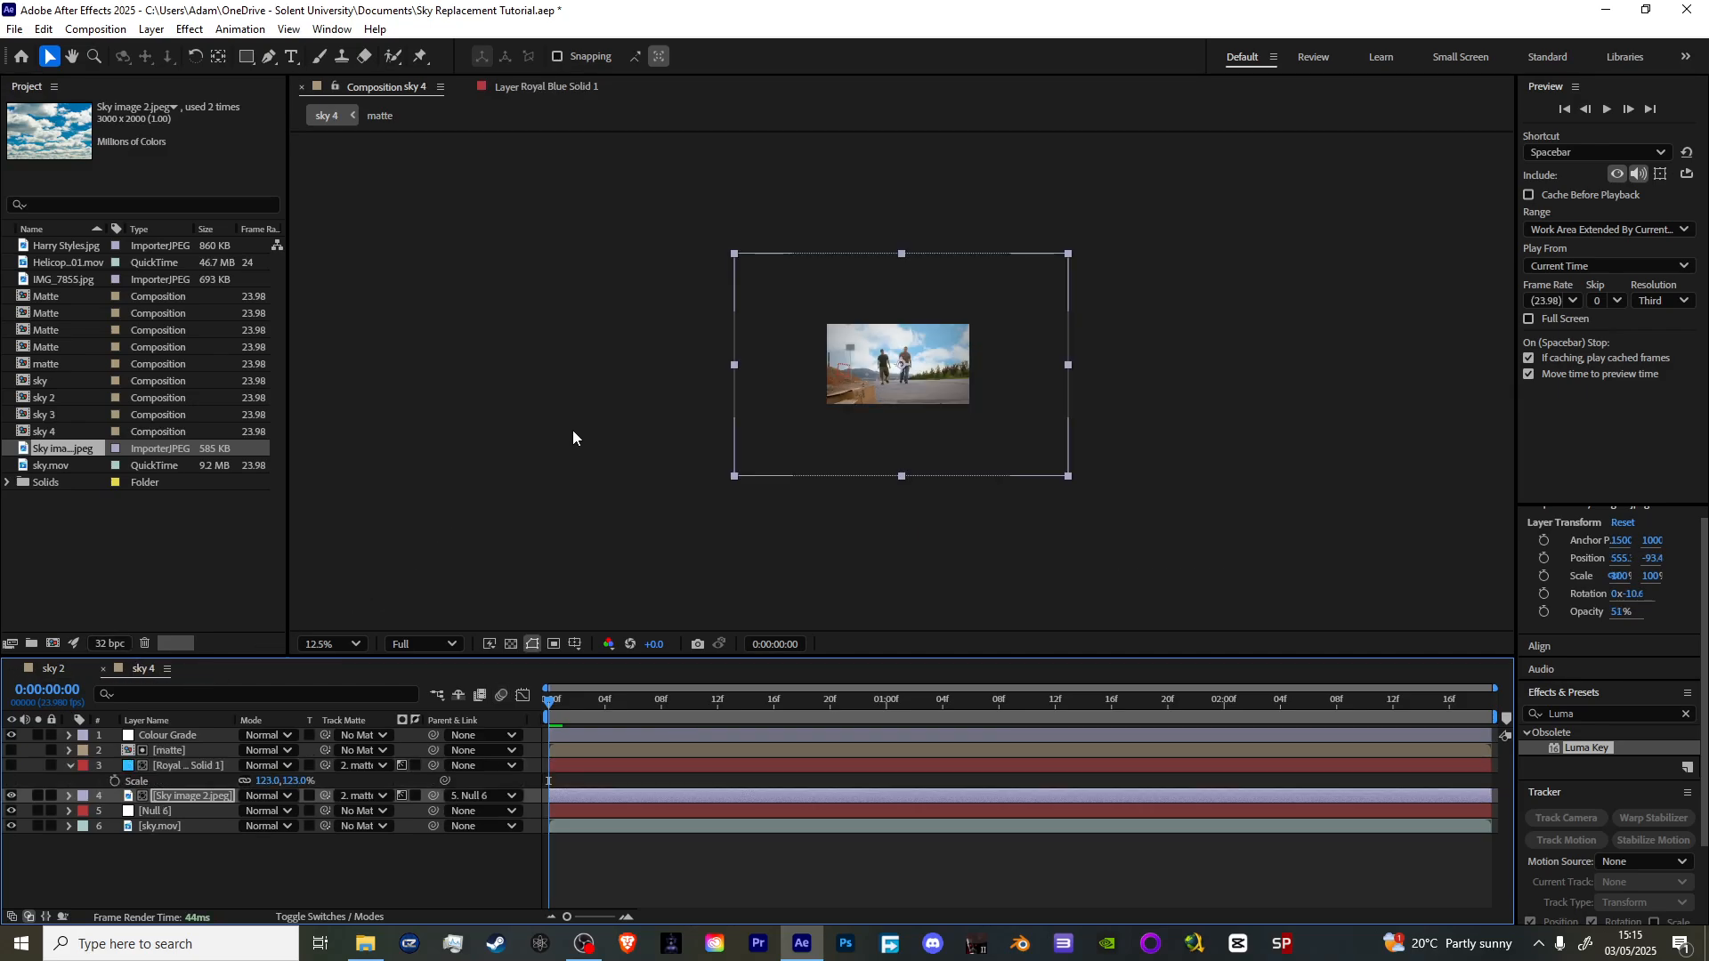
{"action": "scroll", "coordinate": [572, 431], "scroll_direction": "up", "scroll_amount": 1}
{"action": "left_click_drag", "start_coordinate": [559, 431], "coordinate": [524, 461]}
{"action": "left_click_drag", "start_coordinate": [637, 428], "coordinate": [603, 443]}
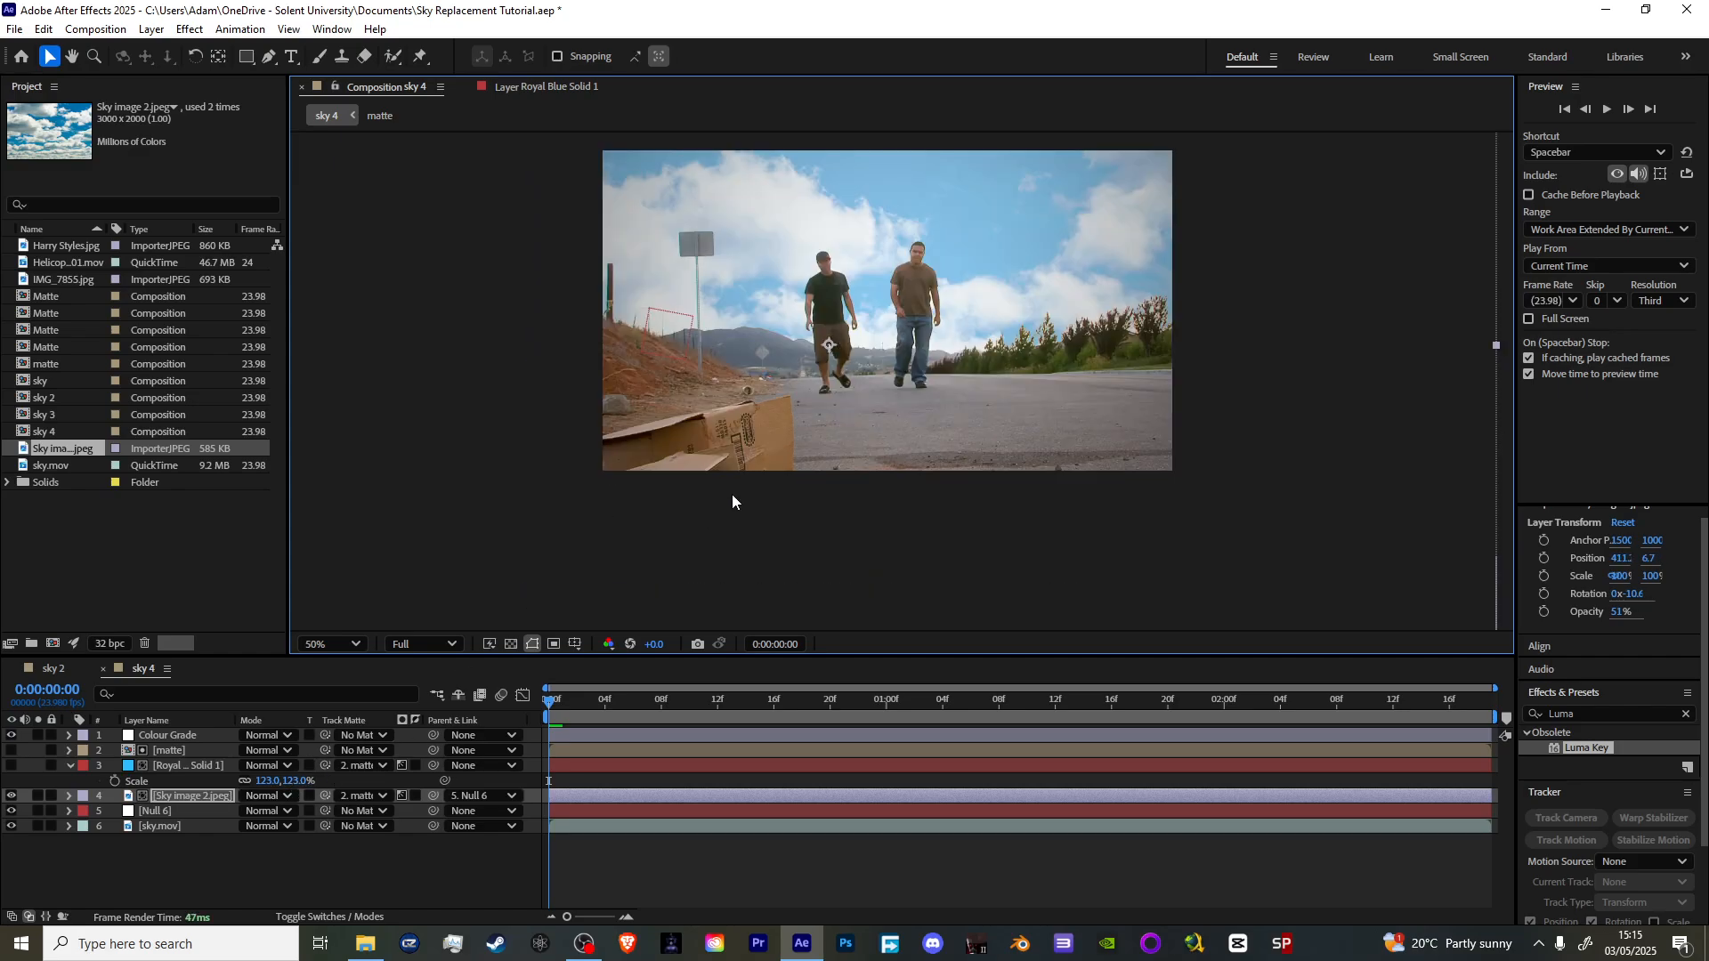